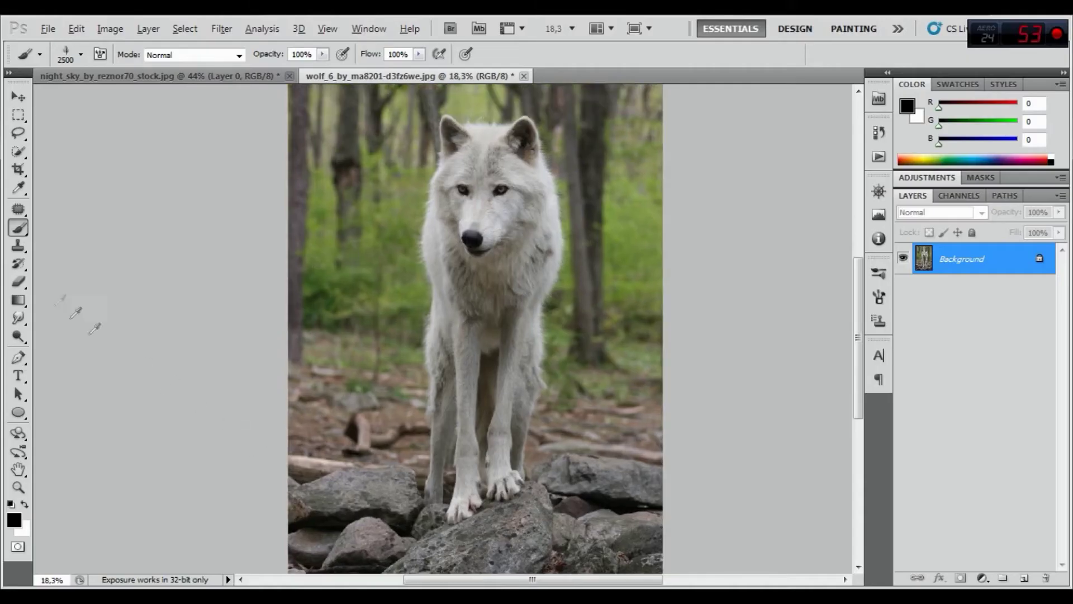
# With the Pen tool, anchor the path along the rock edge and up the wolf's leg.
pyautogui.click(17, 359)
pyautogui.scroll(3, 283, 474)
pyautogui.scroll(3, 285, 503)
pyautogui.scroll(3, 280, 492)
pyautogui.scroll(2, 274, 469)
pyautogui.press('alt')
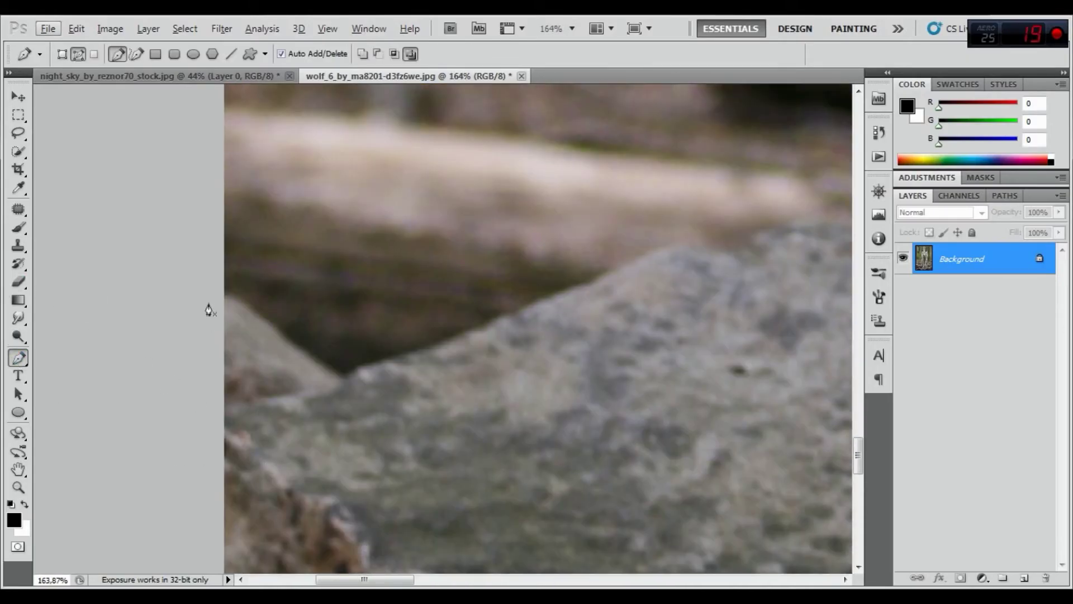
pyautogui.click(211, 297)
pyautogui.click(550, 303)
pyautogui.moveTo(656, 278); pyautogui.dragTo(412, 376)
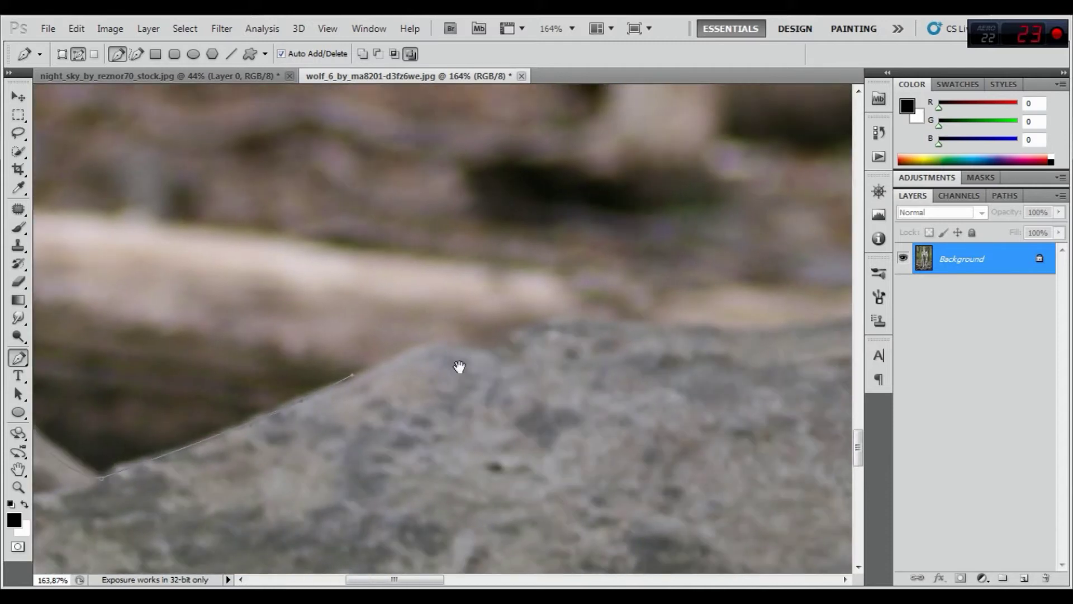
pyautogui.click(507, 343)
pyautogui.moveTo(774, 337); pyautogui.dragTo(404, 362)
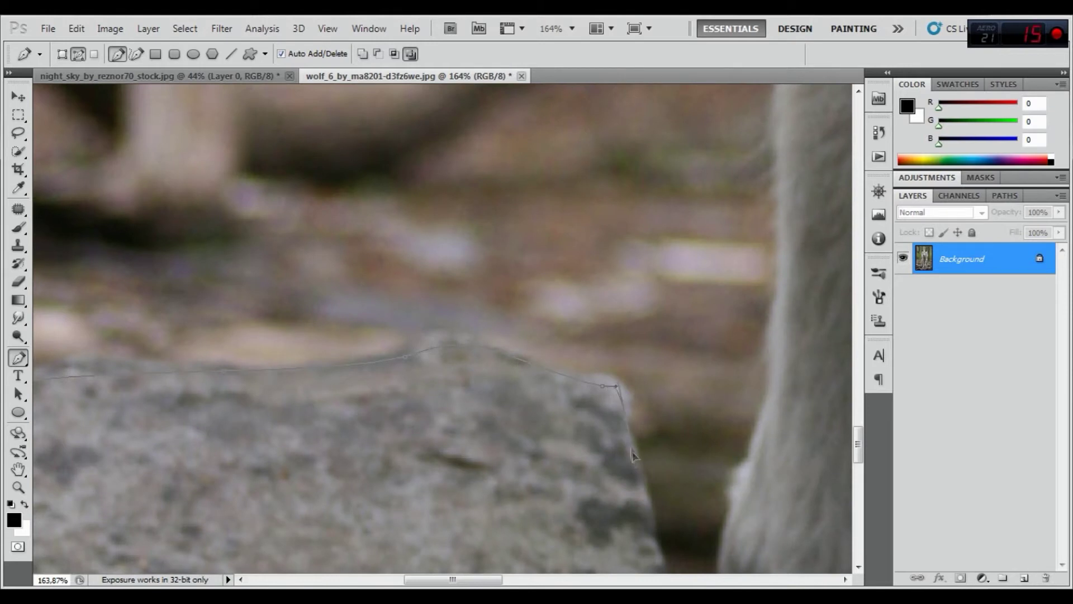
pyautogui.moveTo(633, 456); pyautogui.dragTo(435, 260)
pyautogui.moveTo(477, 398); pyautogui.dragTo(512, 459)
pyautogui.moveTo(554, 240)
pyautogui.mouseDown()
pyautogui.moveTo(578, 123)
pyautogui.moveTo(509, 380)
pyautogui.mouseUp()
# Continue the path up the body, around the ears and along the top of the head.
pyautogui.moveTo(509, 168); pyautogui.dragTo(520, 419)
pyautogui.moveTo(514, 145)
pyautogui.mouseDown()
pyautogui.moveTo(503, 235)
pyautogui.moveTo(503, 167)
pyautogui.moveTo(475, 180)
pyautogui.moveTo(474, 427)
pyautogui.moveTo(517, 167)
pyautogui.moveTo(477, 367)
pyautogui.moveTo(485, 201)
pyautogui.moveTo(480, 375)
pyautogui.mouseUp()
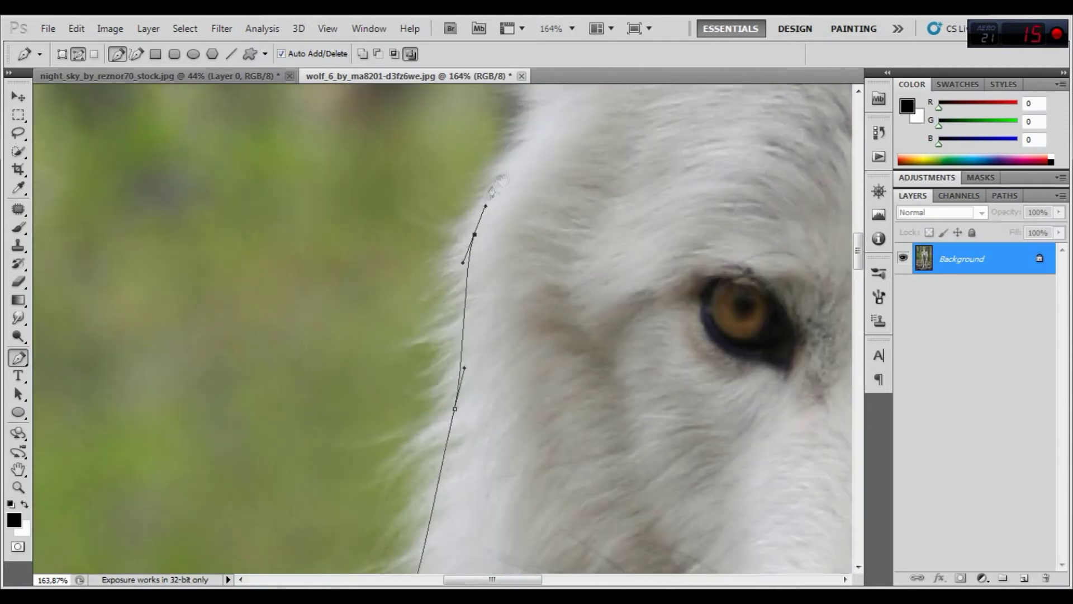
pyautogui.moveTo(481, 168); pyautogui.dragTo(487, 424)
pyautogui.moveTo(486, 168); pyautogui.dragTo(484, 289)
pyautogui.click(484, 266)
pyautogui.click(525, 191)
pyautogui.click(593, 211)
pyautogui.click(670, 281)
pyautogui.click(718, 304)
pyautogui.moveTo(711, 304)
pyautogui.mouseDown()
pyautogui.moveTo(526, 267)
pyautogui.moveTo(280, 349)
pyautogui.mouseUp()
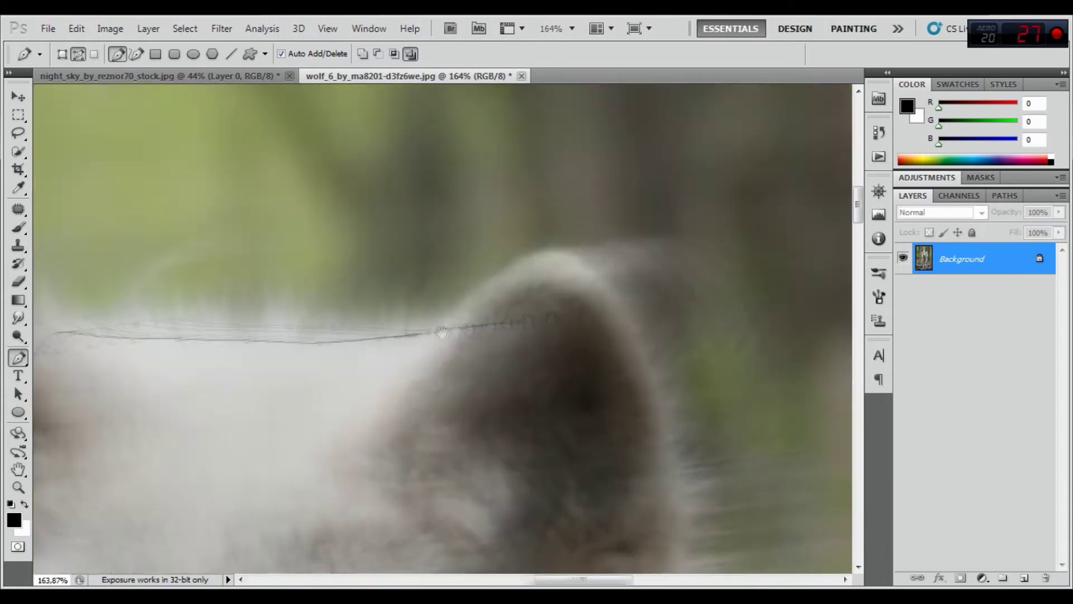
pyautogui.click(244, 341)
pyautogui.click(317, 343)
pyautogui.click(376, 338)
pyautogui.click(447, 317)
pyautogui.moveTo(547, 249); pyautogui.dragTo(564, 253)
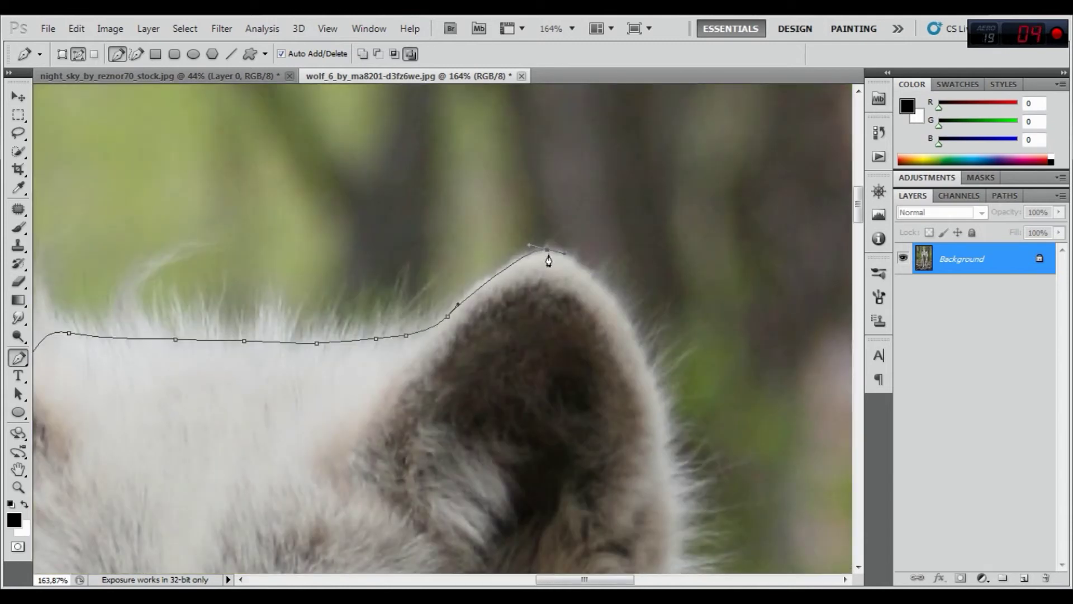
# Trace the path down the ear's right edge and the side of the body.
pyautogui.click(656, 400)
pyautogui.moveTo(661, 475); pyautogui.dragTo(521, 283)
pyautogui.click(539, 355)
pyautogui.moveTo(579, 487)
pyautogui.mouseDown()
pyautogui.moveTo(396, 442)
pyautogui.moveTo(321, 216)
pyautogui.mouseUp()
pyautogui.click(377, 412)
pyautogui.click(364, 507)
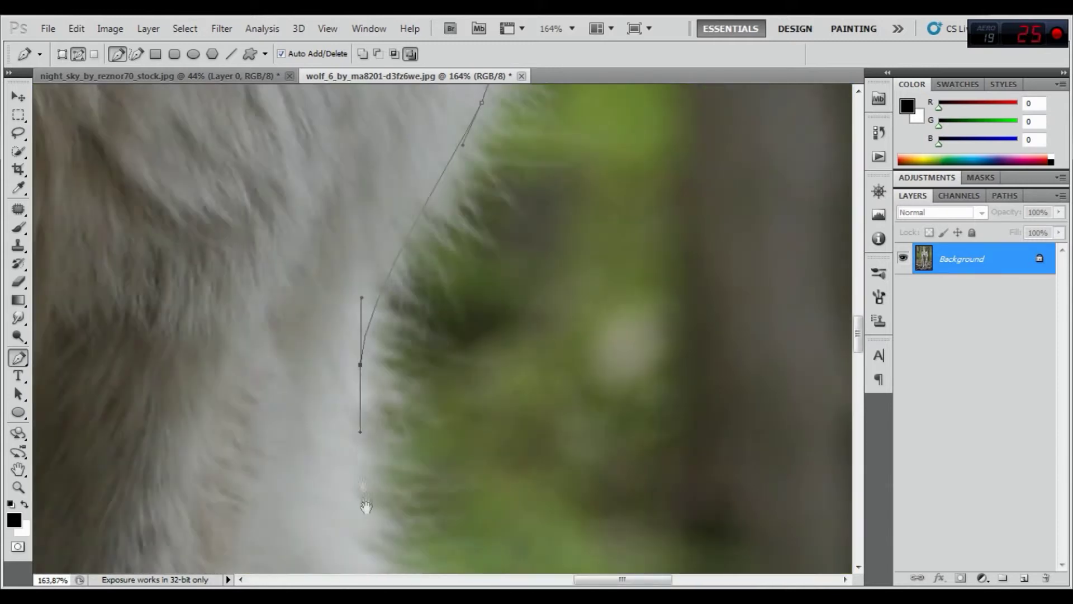
pyautogui.moveTo(364, 508); pyautogui.dragTo(240, 336)
pyautogui.click(237, 327)
pyautogui.moveTo(230, 387); pyautogui.dragTo(251, 180)
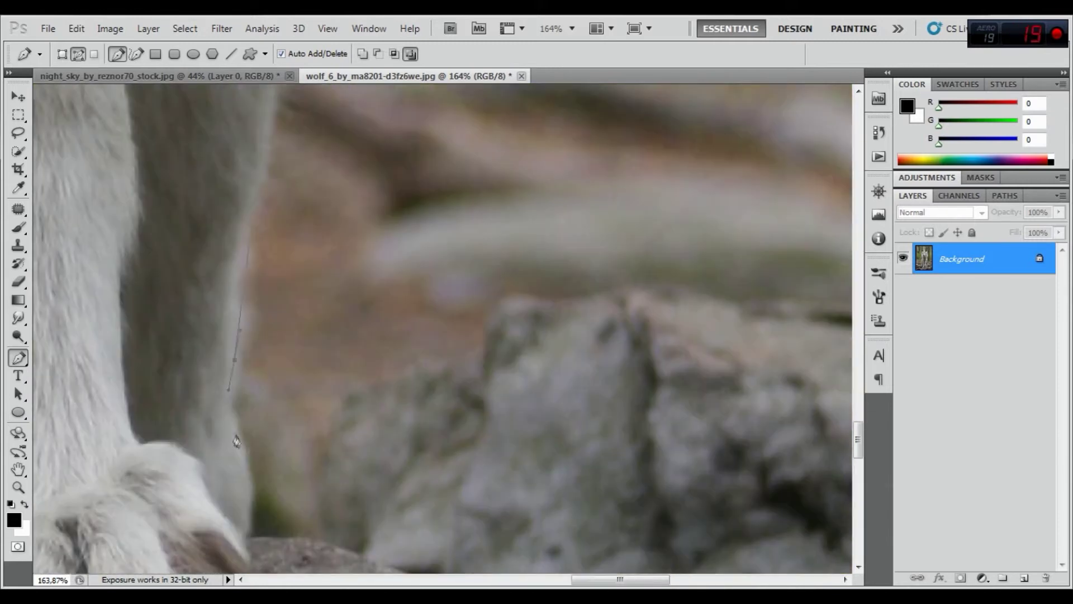
# Finish the path back along the rock edge to the right.
pyautogui.scroll(2, 245, 545)
pyautogui.moveTo(299, 531); pyautogui.dragTo(348, 534)
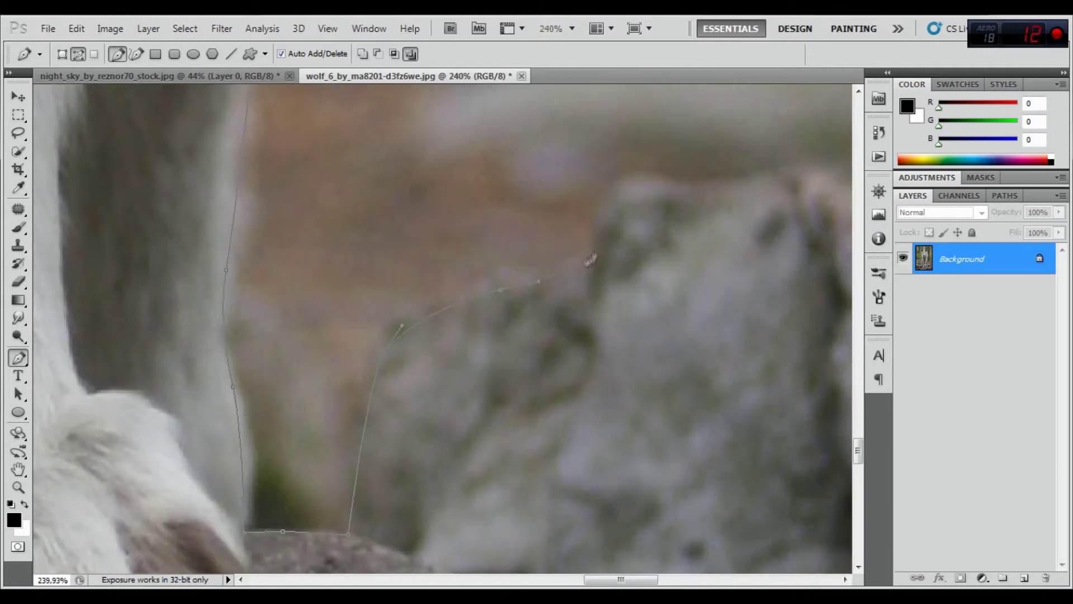
pyautogui.moveTo(749, 186); pyautogui.dragTo(447, 190)
pyautogui.moveTo(727, 252); pyautogui.dragTo(392, 212)
pyautogui.moveTo(474, 221); pyautogui.dragTo(562, 220)
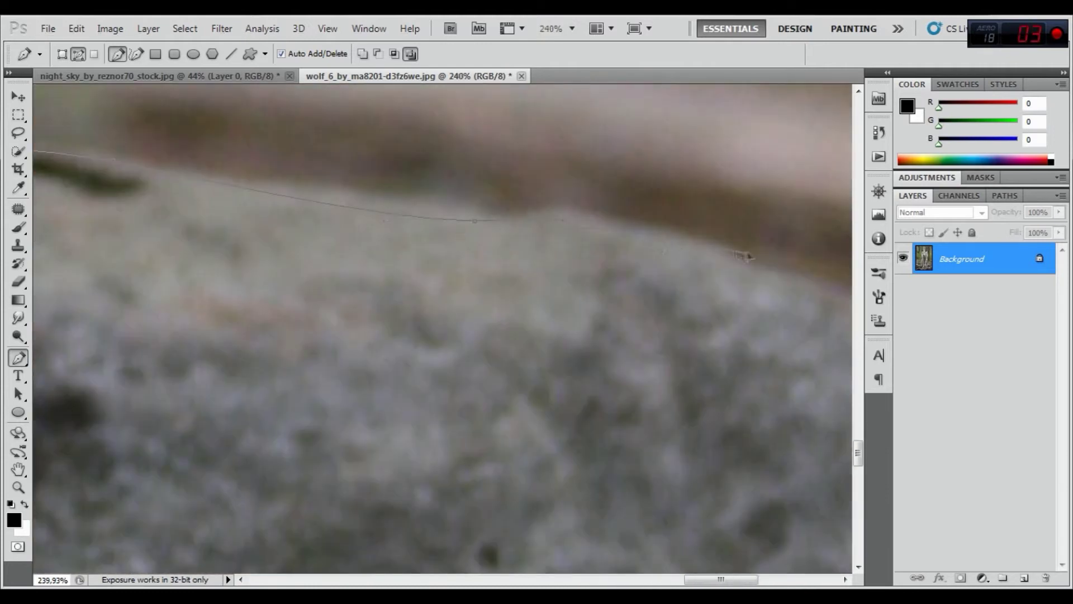
pyautogui.scroll(-3, 685, 250)
pyautogui.scroll(-5, 623, 247)
pyautogui.scroll(-5, 678, 183)
# Close the wolf path and convert the Background into Layer 0.
pyautogui.click(326, 442)
pyautogui.doubleClick(1011, 263)
pyautogui.press('Return')
# Test an inverted layer mask from the path selection, then undo it with Ctrl+Alt+Z.
pyautogui.rightClick(519, 205)
pyautogui.click(562, 275)
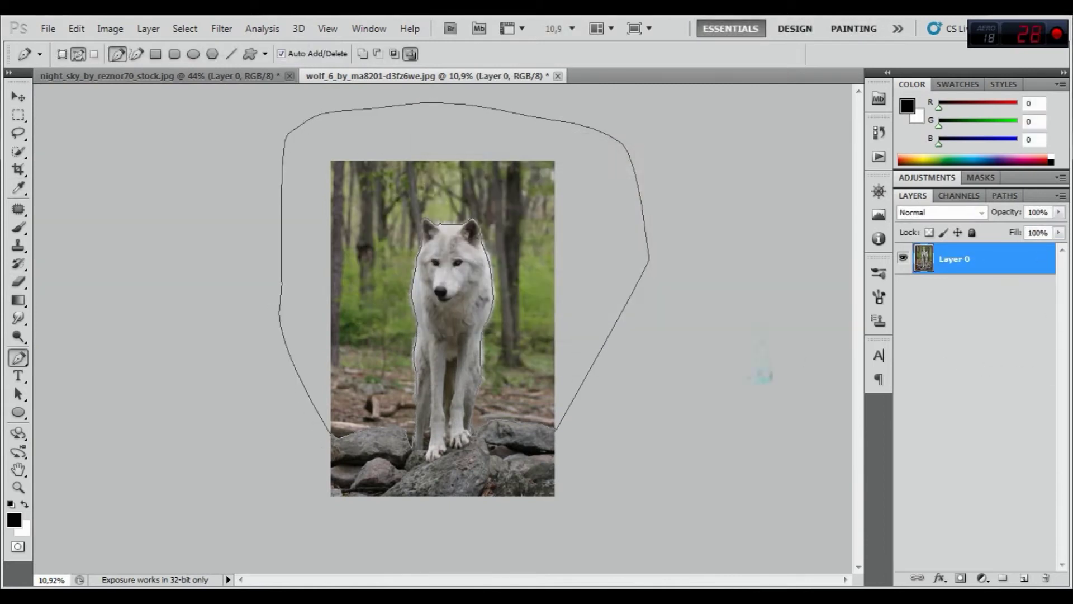
pyautogui.click(184, 28)
pyautogui.click(551, 58)
pyautogui.click(960, 577)
pyautogui.hotkey('ctrl', 'i')
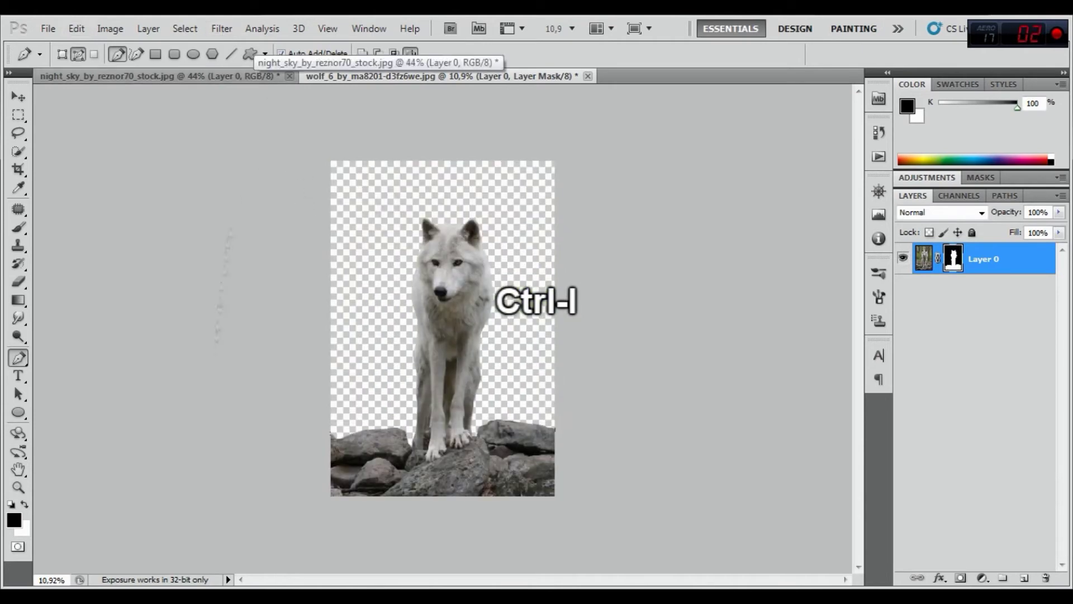
pyautogui.scroll(5, 419, 467)
pyautogui.scroll(3, 419, 467)
pyautogui.click(76, 28)
pyautogui.click(98, 76)
pyautogui.hotkey('ctrl', 'alt', 'z')
pyautogui.hotkey('ctrl', 'alt', 'z')
# Zoom in and out around the front legs to inspect the gap between the paws.
pyautogui.scroll(5, 419, 335)
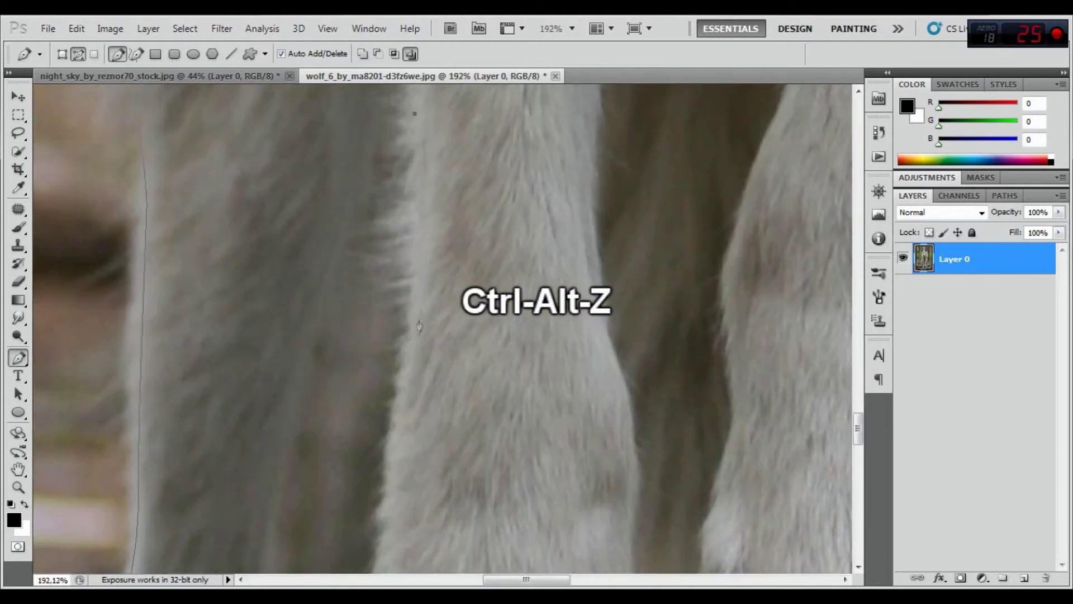
pyautogui.scroll(-3, 415, 114)
pyautogui.scroll(-3, 347, 357)
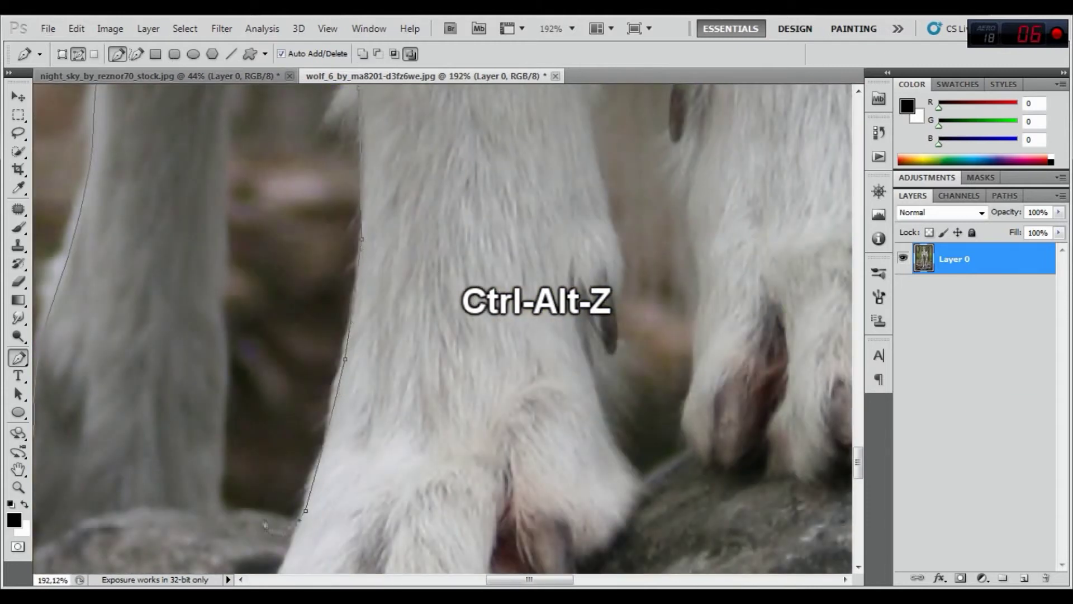
pyautogui.scroll(3, 221, 335)
pyautogui.scroll(3, 251, 280)
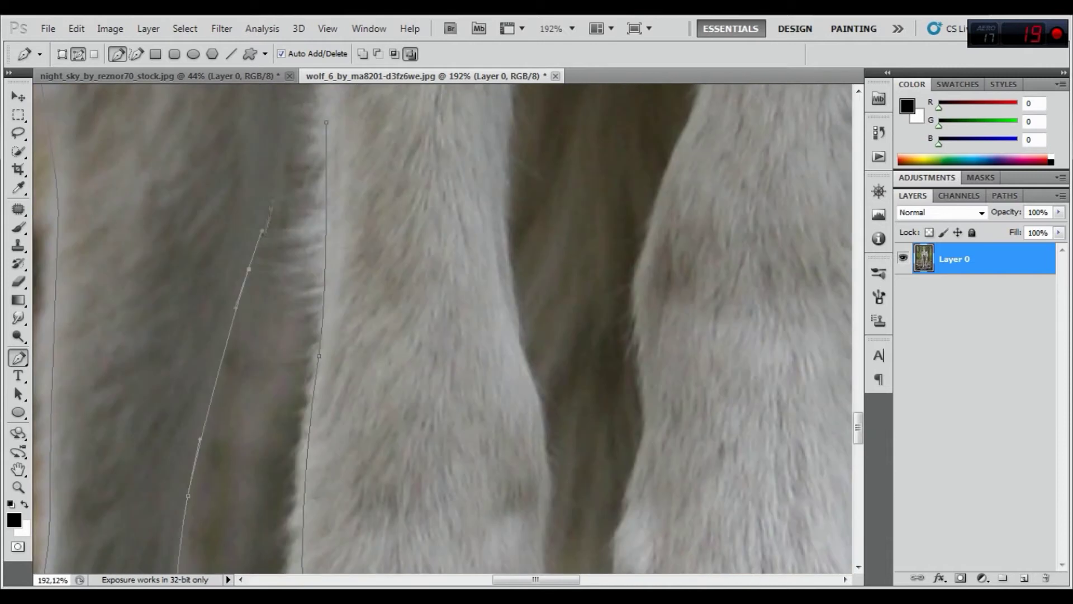
pyautogui.scroll(-3, 448, 251)
pyautogui.scroll(4, 517, 281)
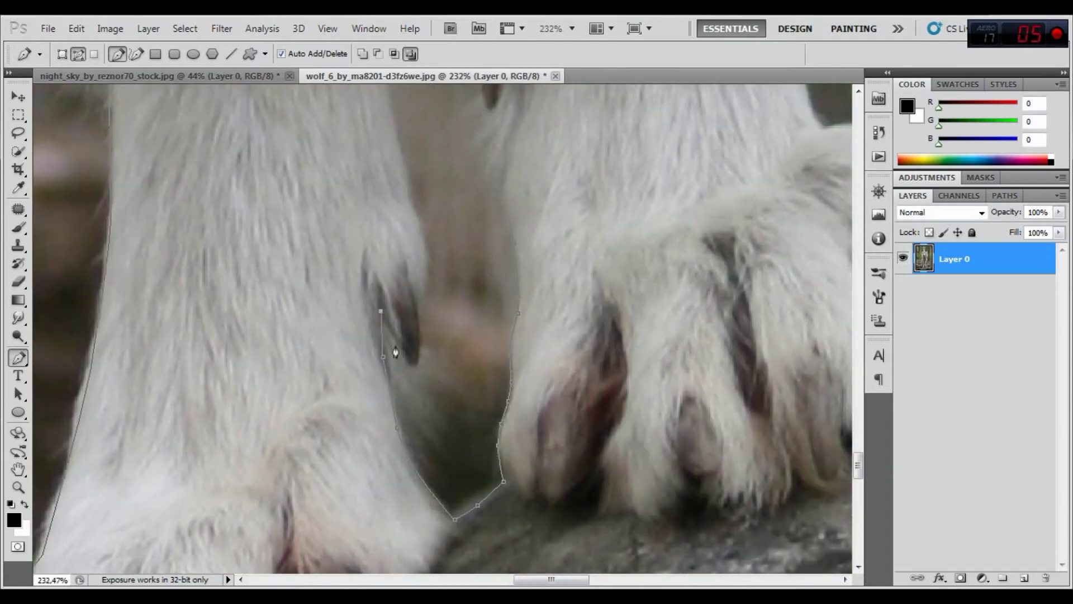
pyautogui.scroll(-3, 430, 262)
pyautogui.scroll(-2, 428, 208)
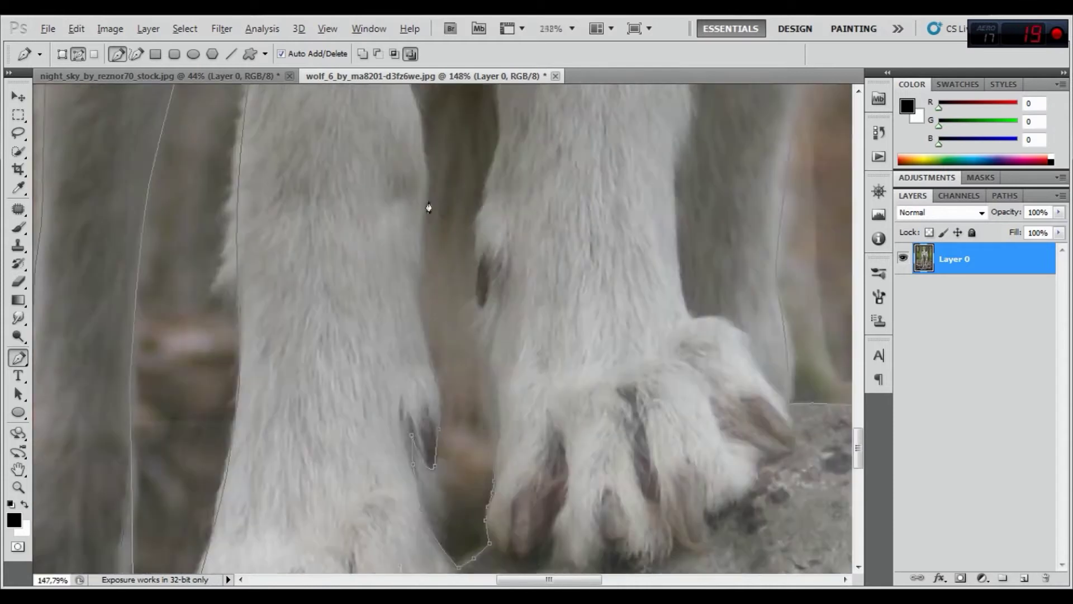
pyautogui.scroll(1, 457, 417)
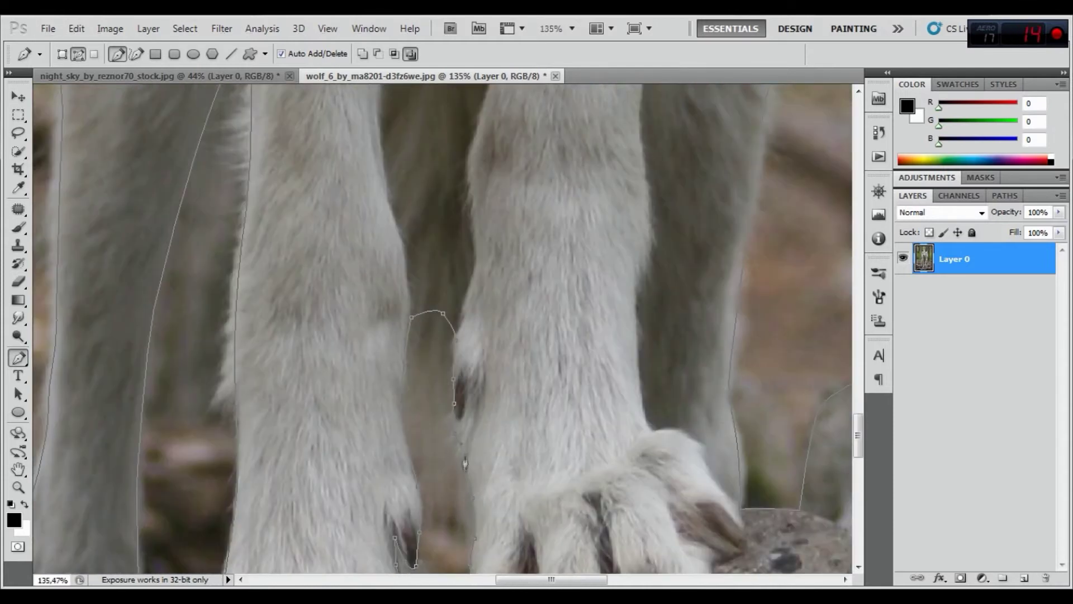
pyautogui.scroll(2, 515, 414)
pyautogui.scroll(1, 506, 436)
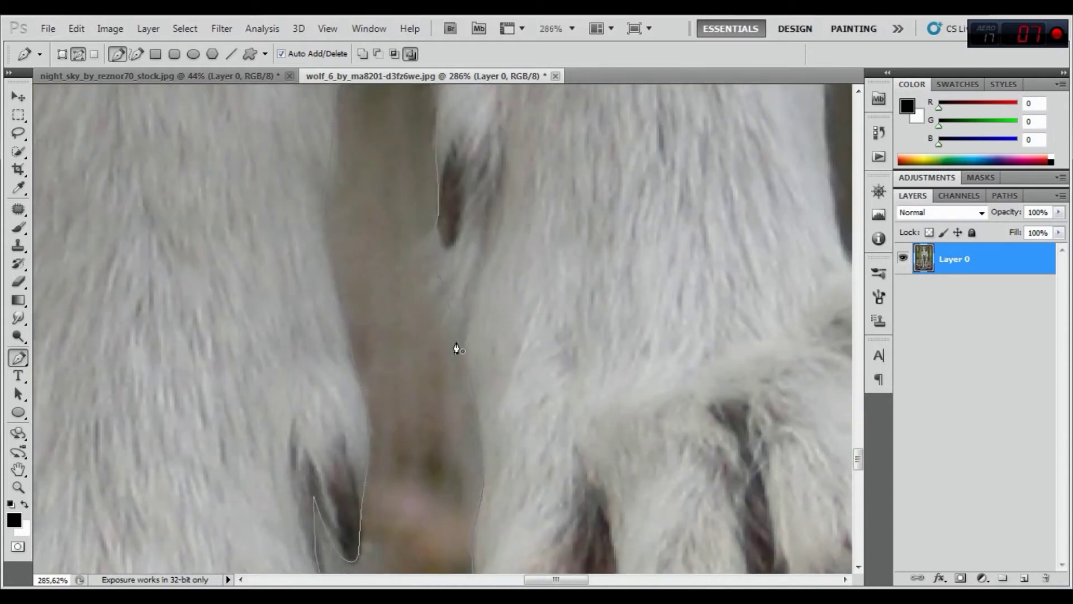
pyautogui.scroll(-10, 457, 349)
pyautogui.scroll(-1, 443, 252)
# Make a 2 px feathered selection from the wolf path and add a layer mask showing the wolf.
pyautogui.rightClick(540, 246)
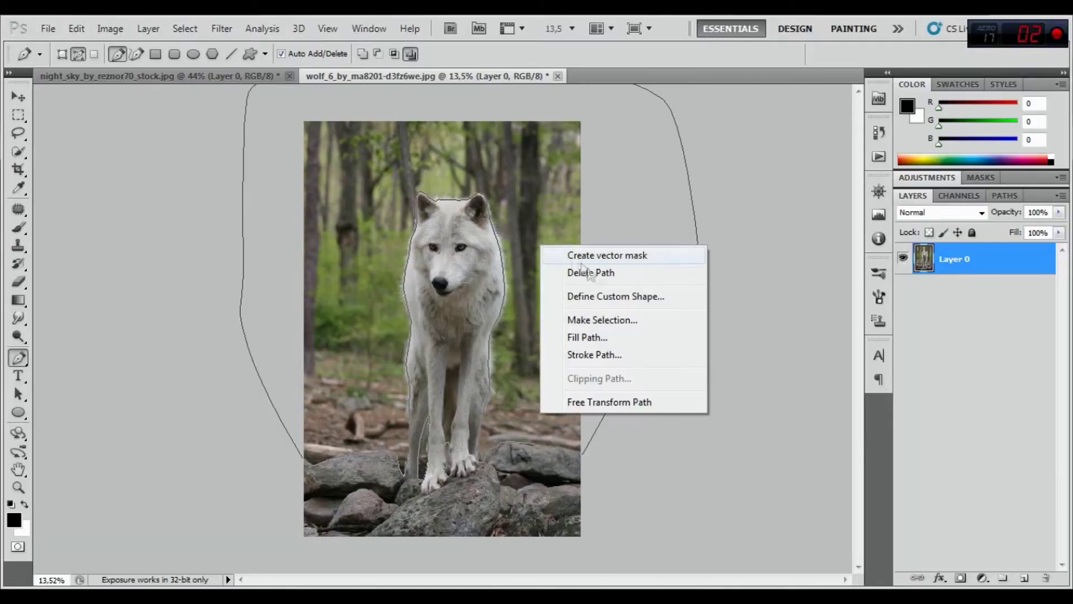
pyautogui.click(614, 321)
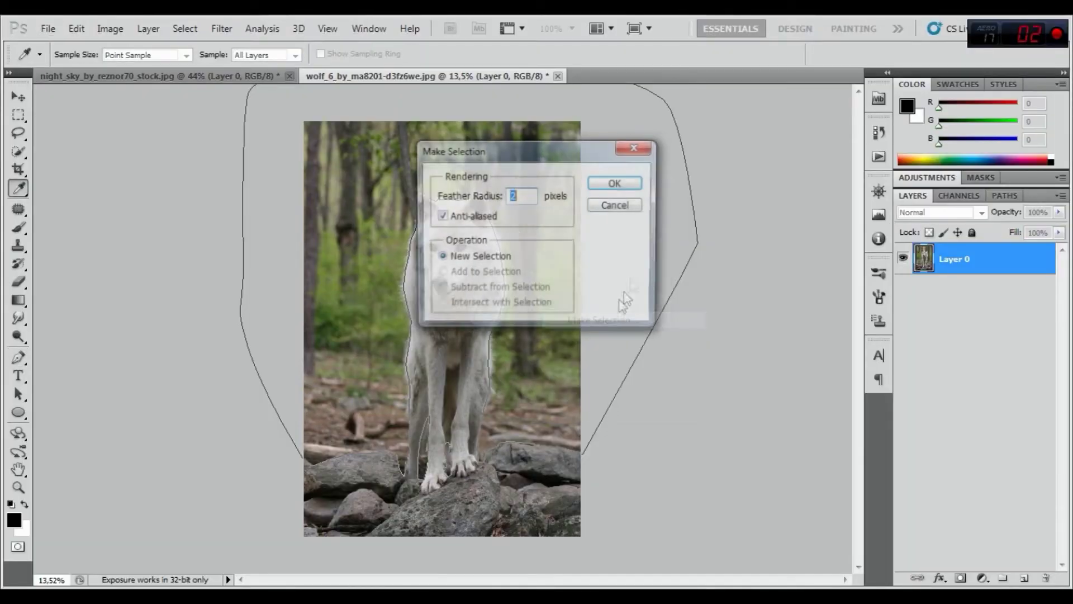
pyautogui.click(619, 180)
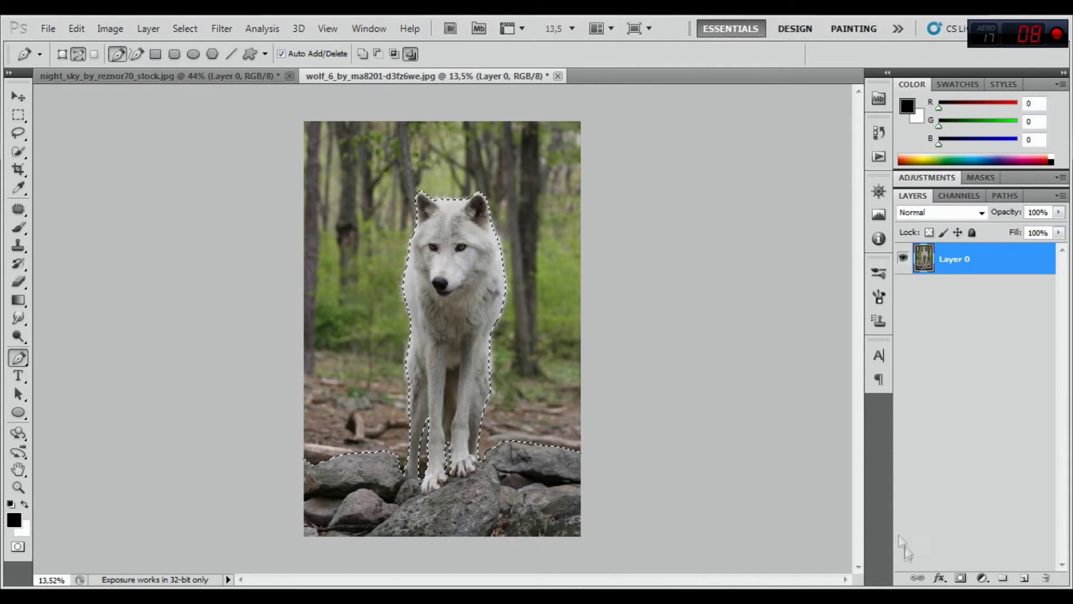
pyautogui.click(960, 577)
pyautogui.hotkey('ctrl', 'i')
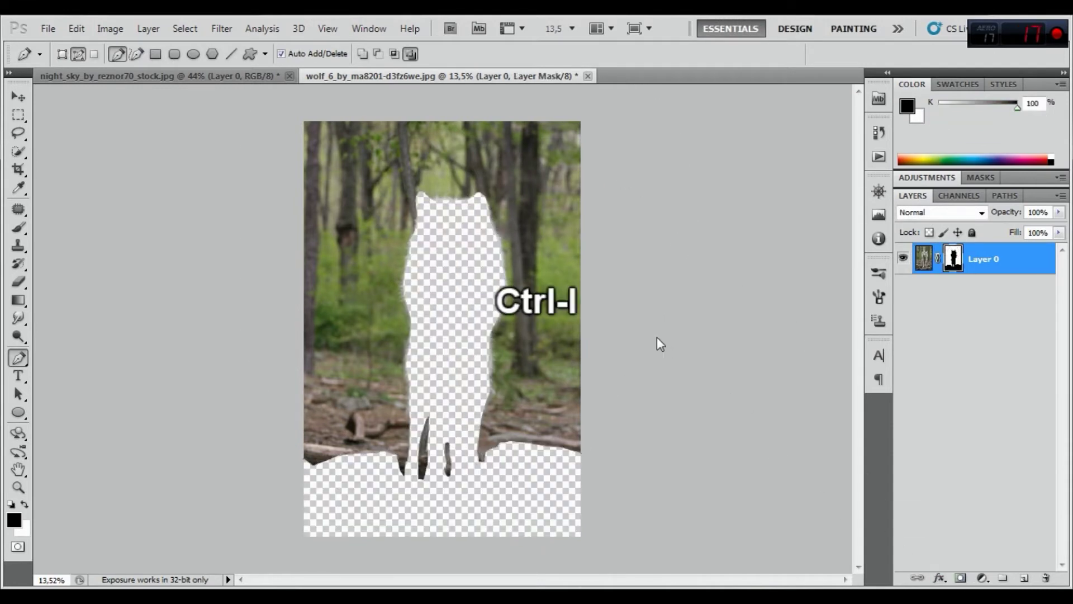
pyautogui.hotkey('ctrl', 'i')
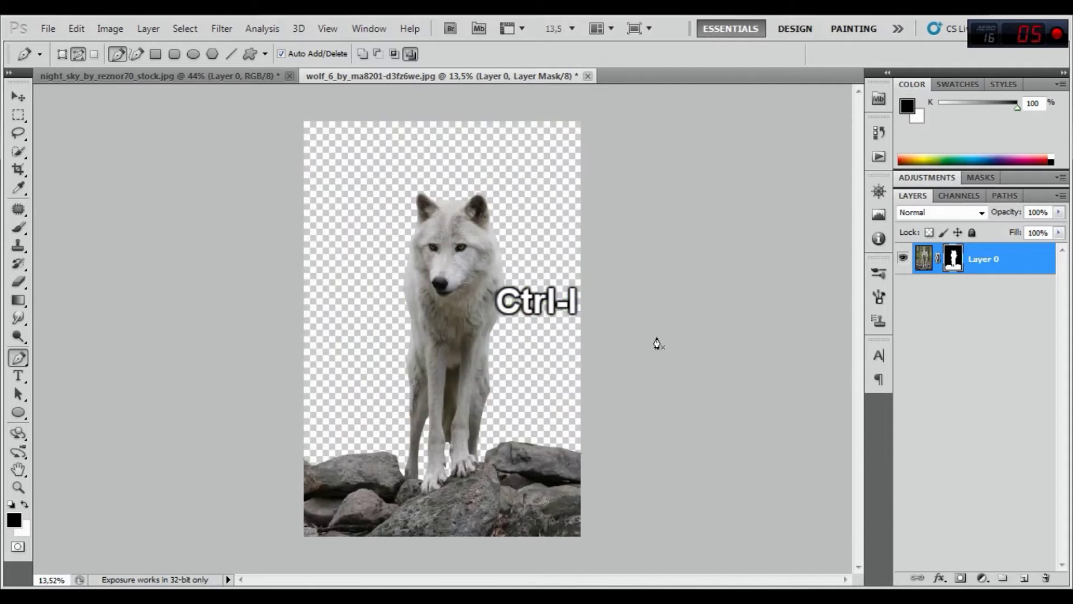
# Load the mask as a selection and open Refine Edge from the Quick Selection tool.
pyautogui.rightClick(953, 258)
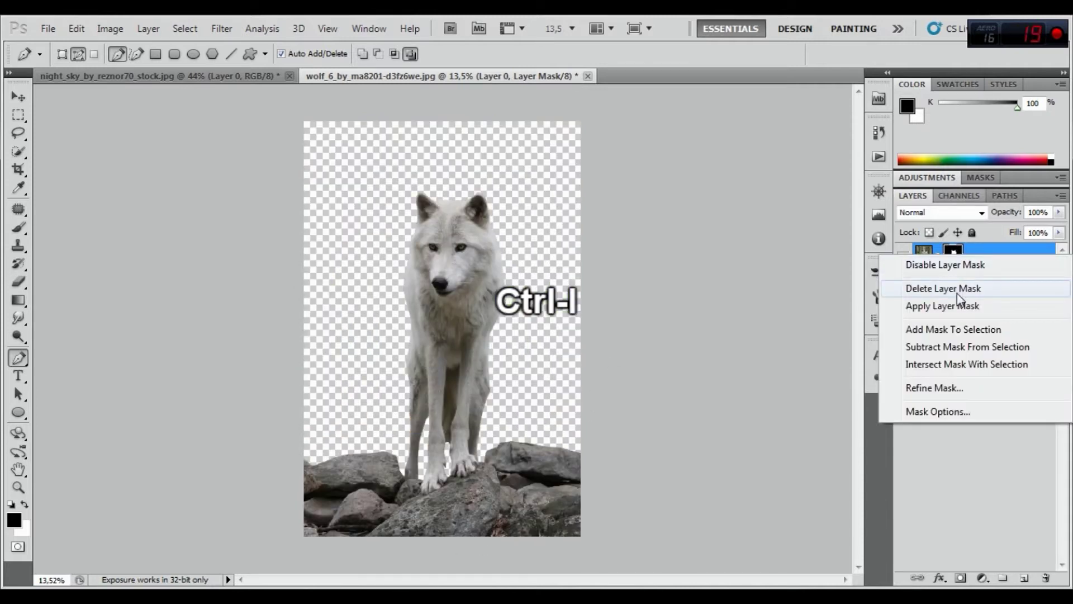
pyautogui.click(954, 329)
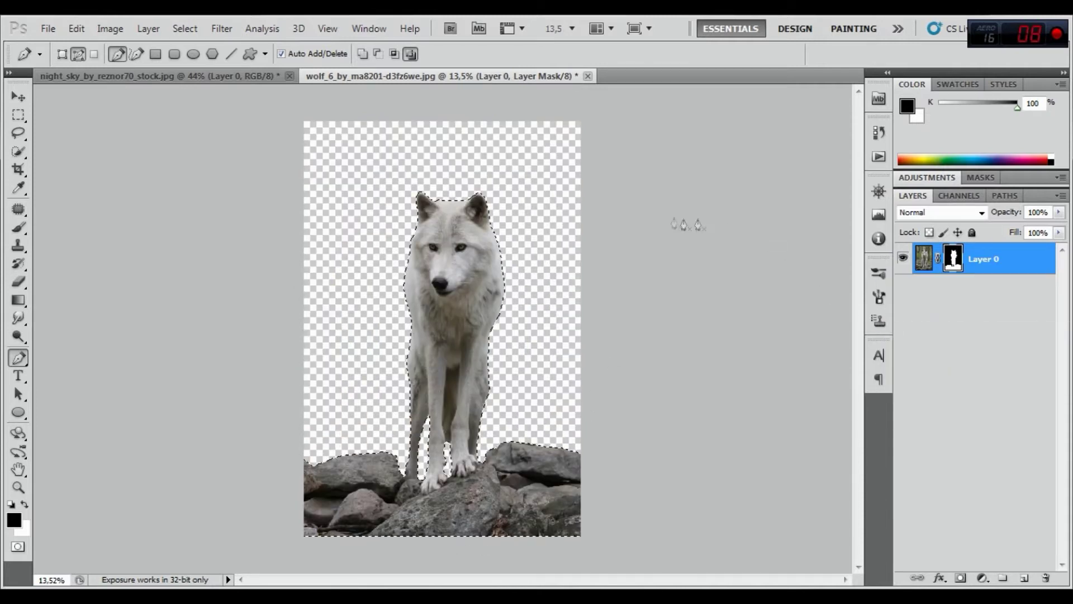
pyautogui.press('w')
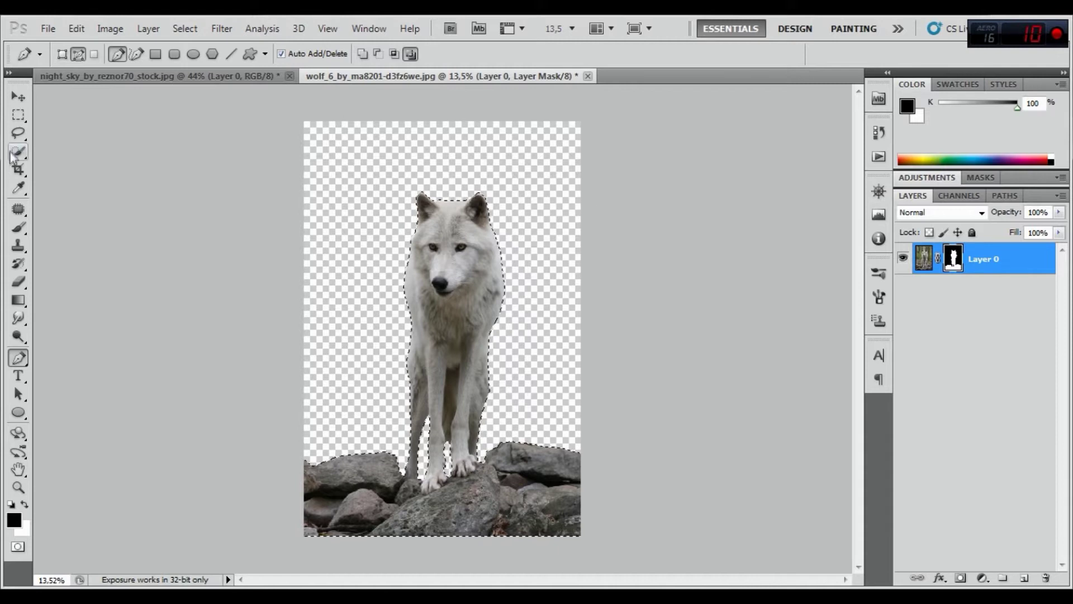
pyautogui.click(323, 55)
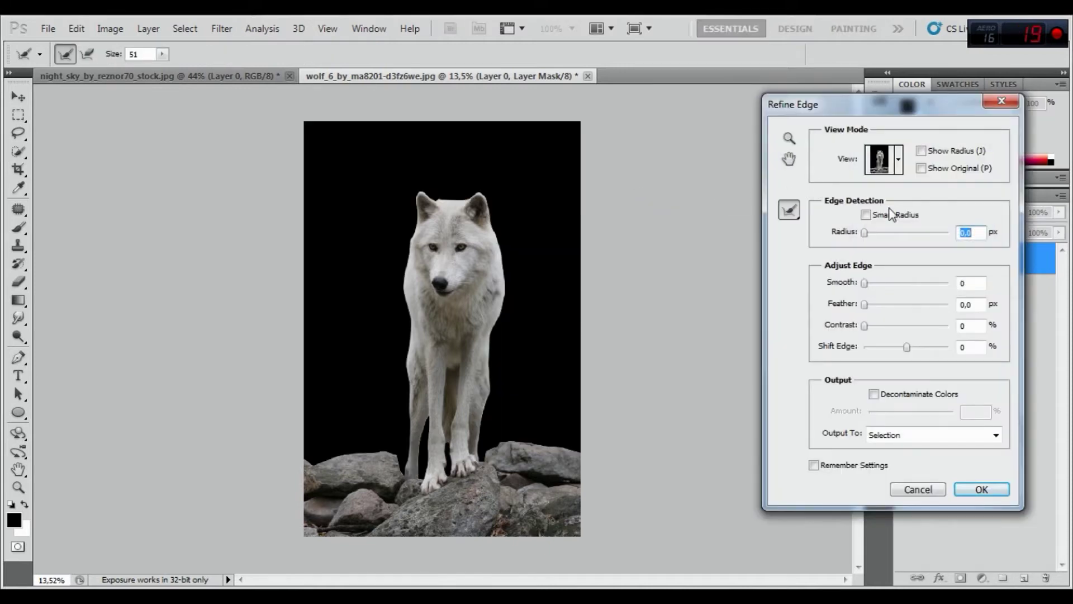
# Try Refine Edge with Smart Radius at 0,2 px on the neck fur, then close it.
pyautogui.click(933, 491)
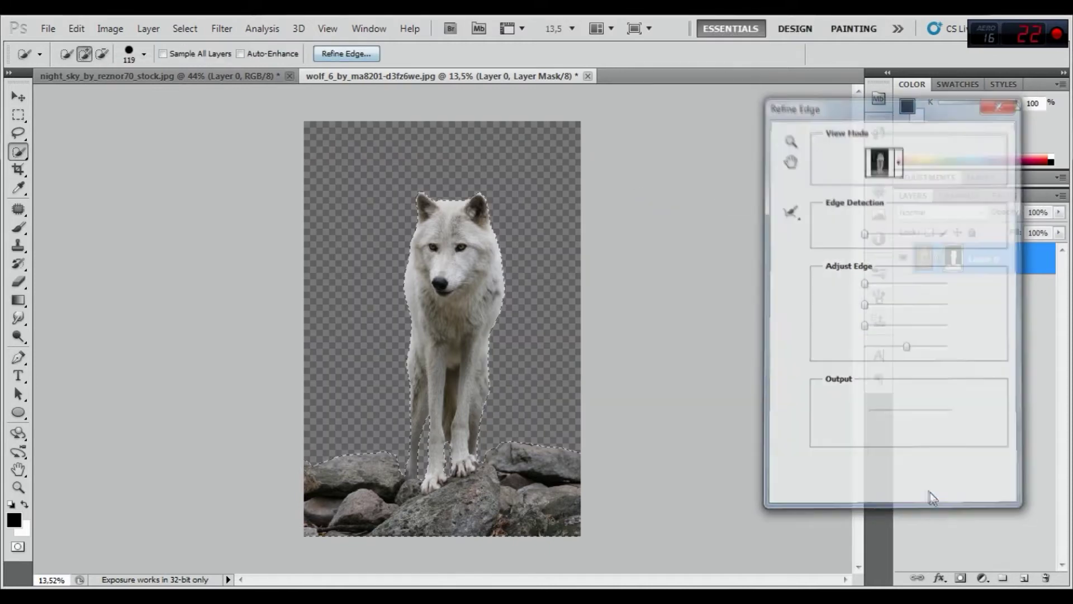
pyautogui.scroll(2, 490, 193)
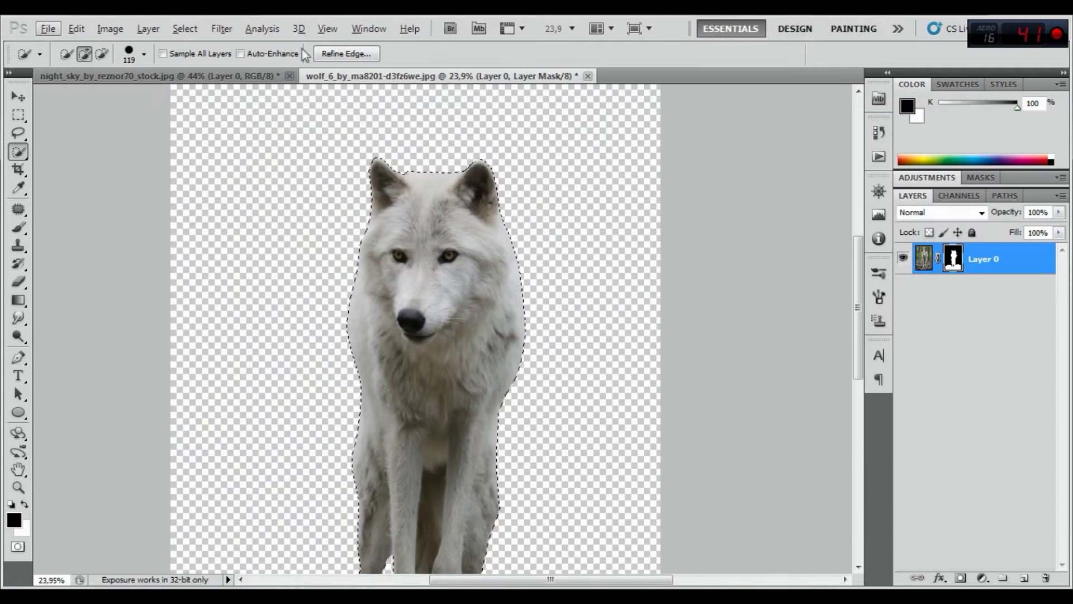
pyautogui.click(347, 54)
pyautogui.click(866, 215)
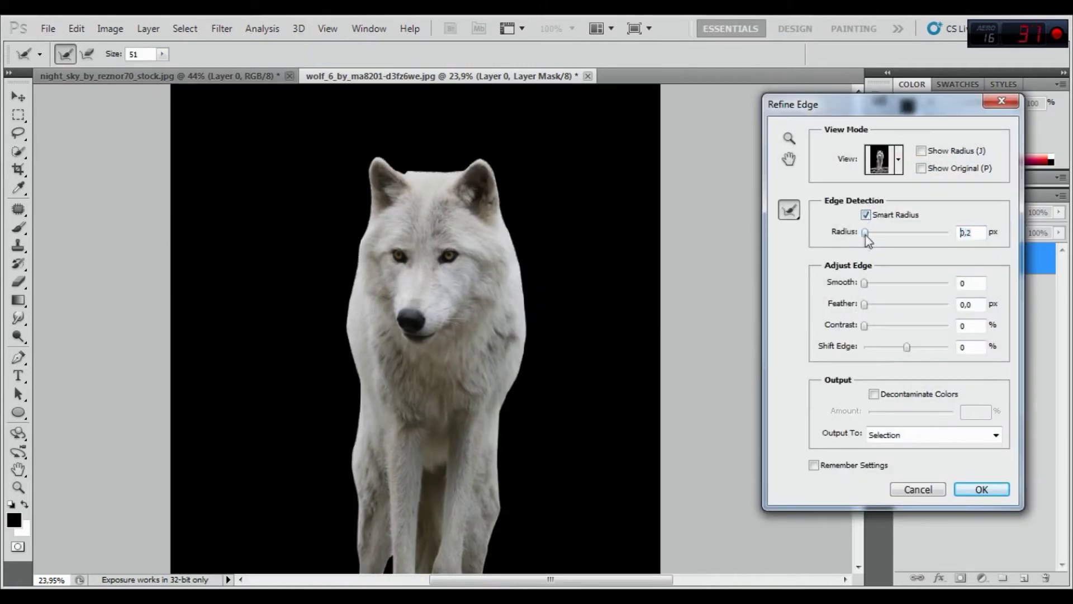
pyautogui.click(113, 54)
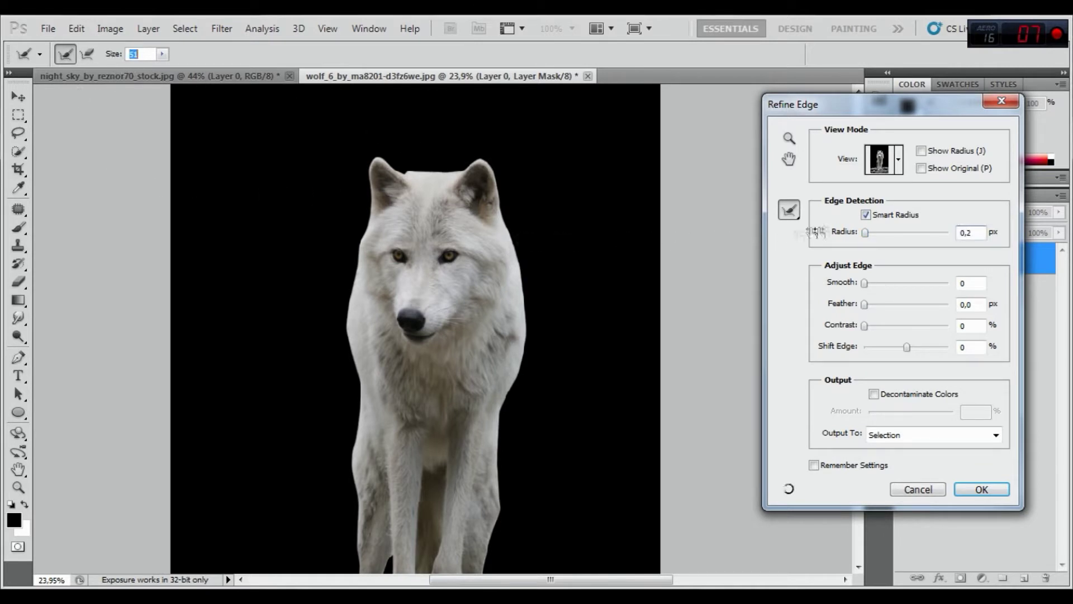
pyautogui.click(922, 209)
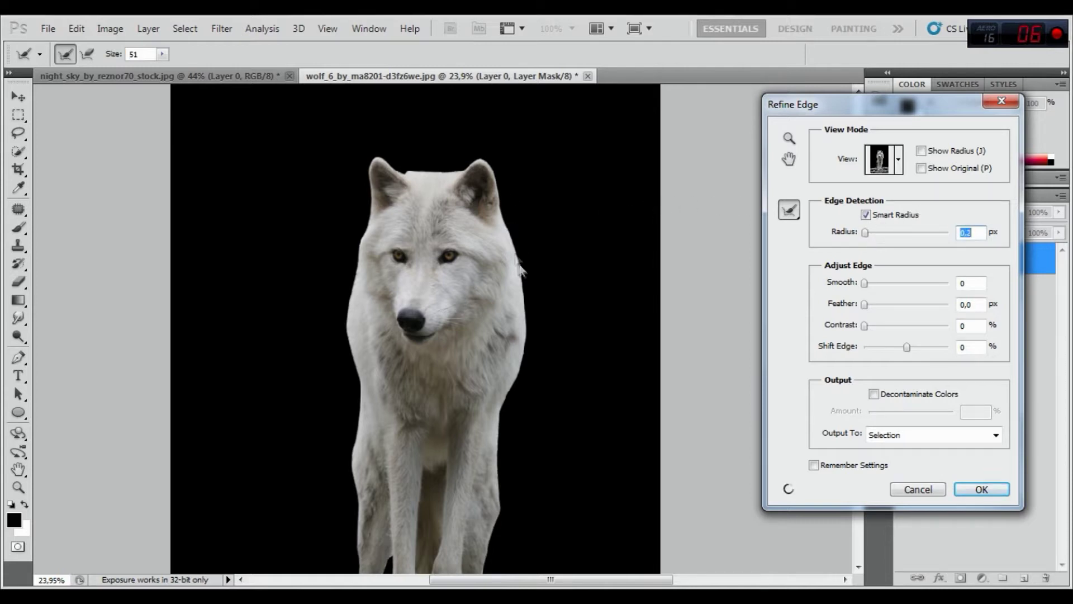
pyautogui.click(512, 231)
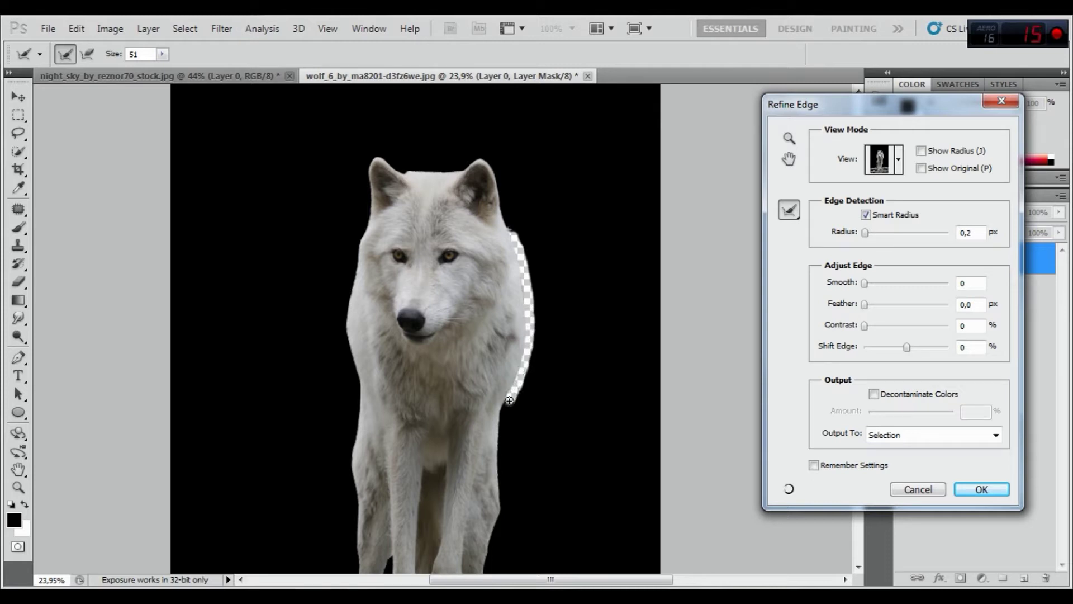
pyautogui.moveTo(510, 229); pyautogui.dragTo(497, 181)
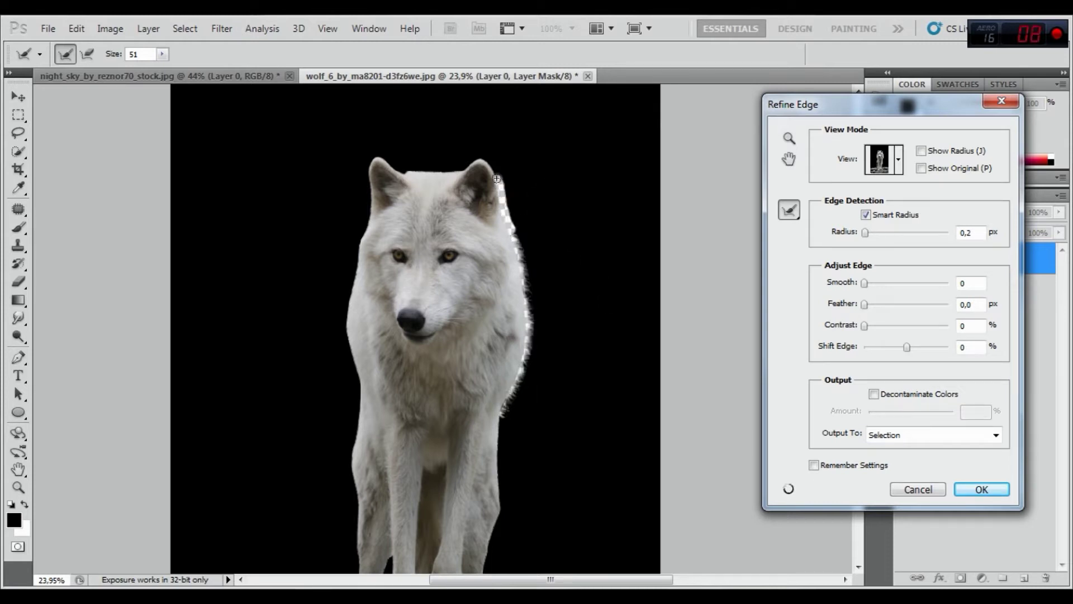
pyautogui.click(77, 28)
pyautogui.click(617, 59)
pyautogui.click(918, 489)
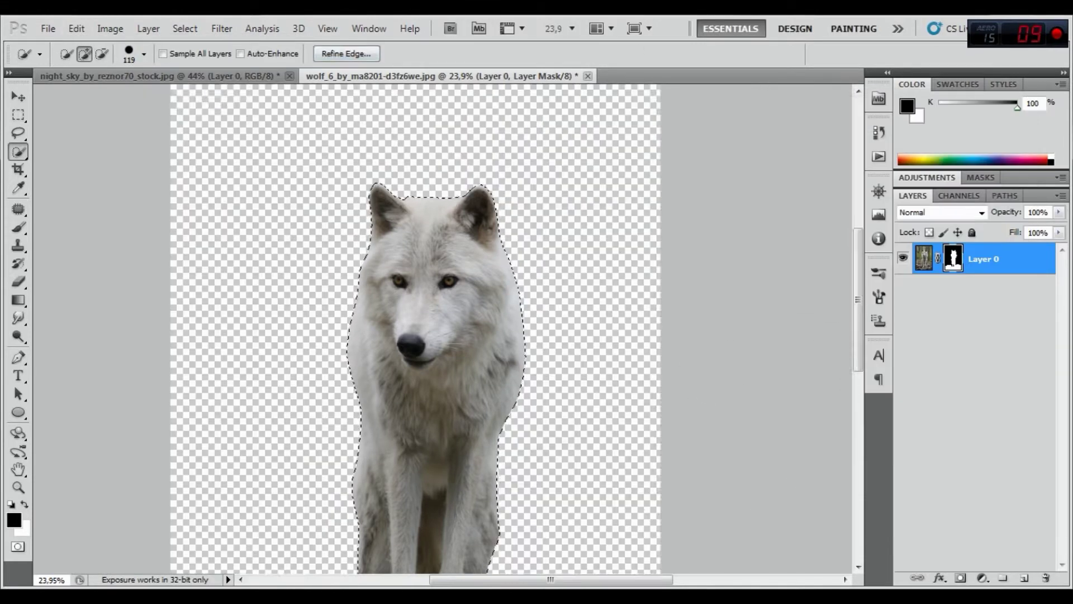
# Load the wolf's layer mask as a selection with Add Mask To Selection.
pyautogui.scroll(-2, 441, 330)
pyautogui.rightClick(953, 250)
pyautogui.click(946, 326)
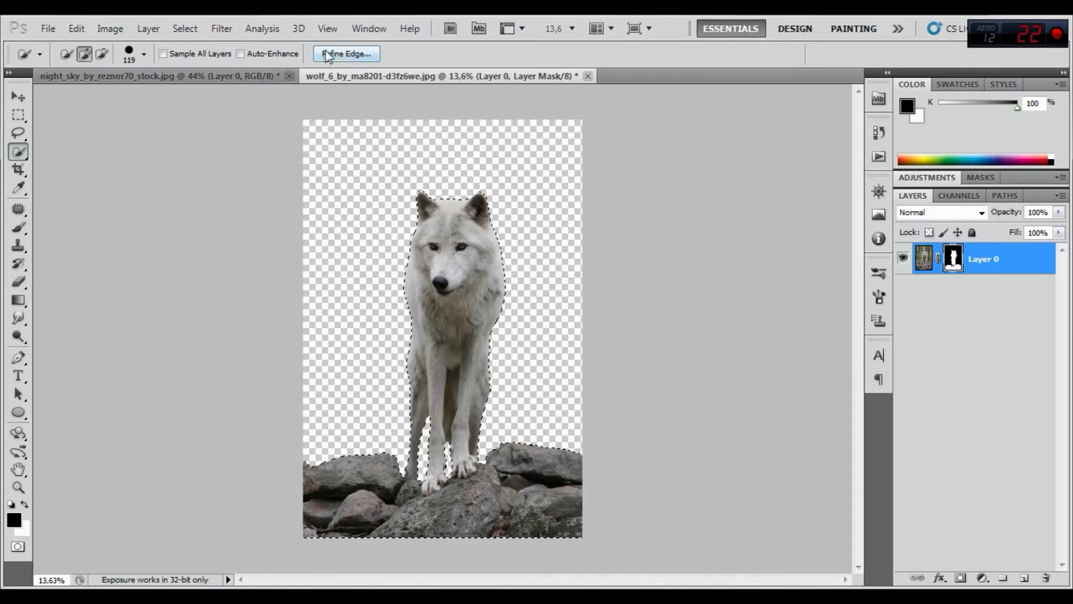
pyautogui.scroll(2, 503, 218)
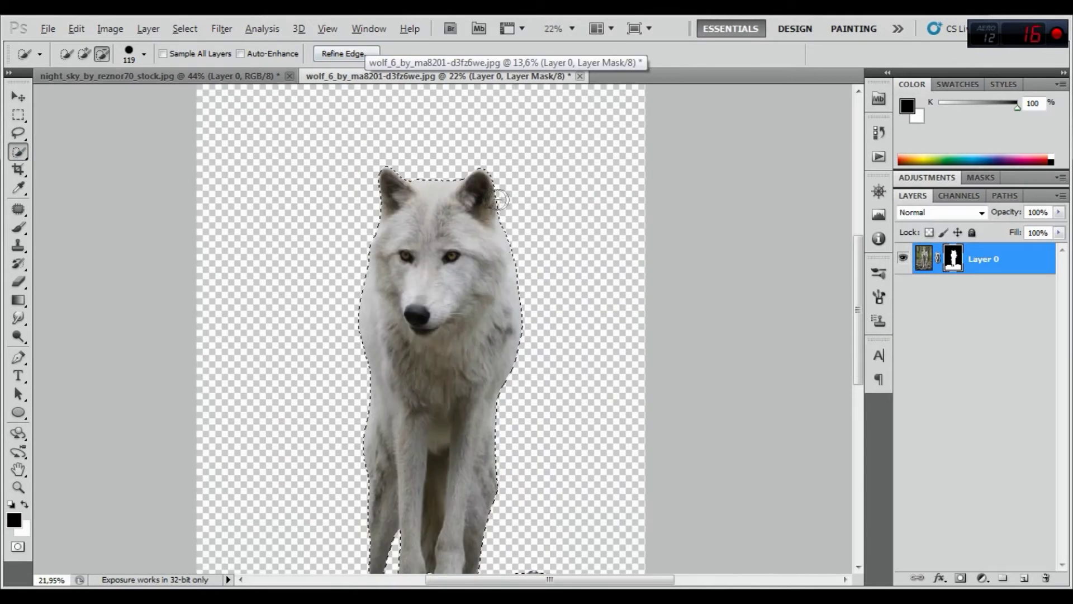
pyautogui.scroll(2, 503, 218)
# Reopen Refine Edge with Smart Radius at 0,5 px and brush the right ear and neck fur.
pyautogui.click(346, 53)
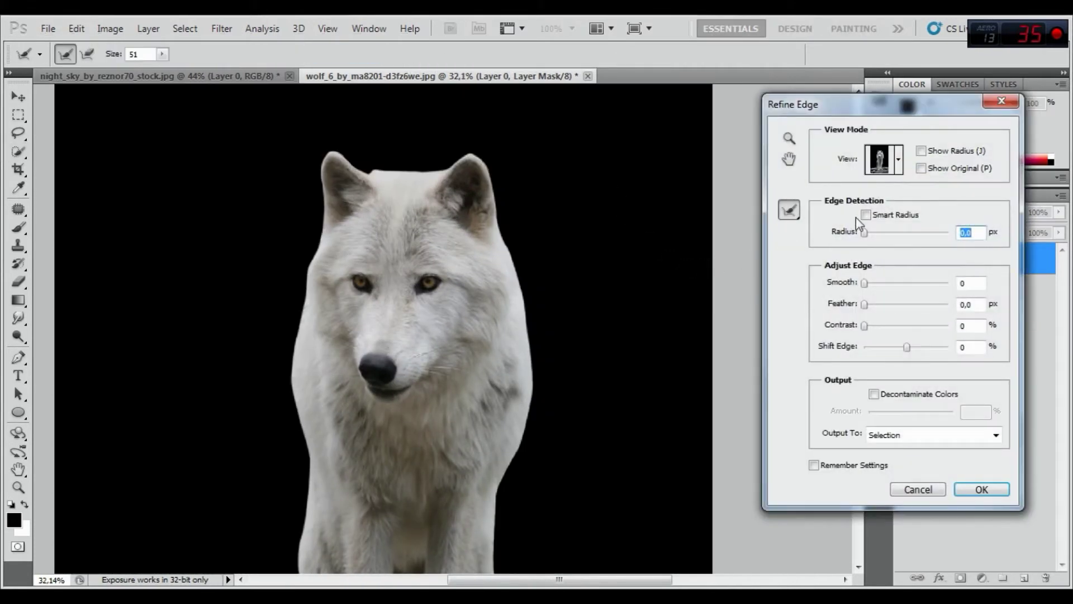
pyautogui.click(871, 216)
pyautogui.moveTo(875, 233); pyautogui.dragTo(867, 233)
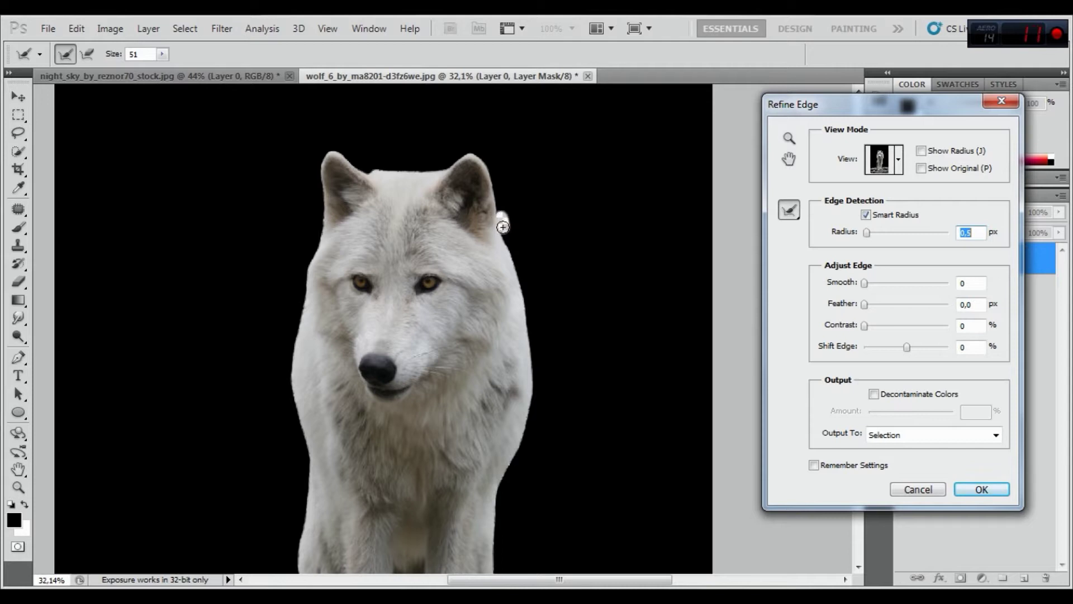
pyautogui.moveTo(507, 236); pyautogui.dragTo(511, 244)
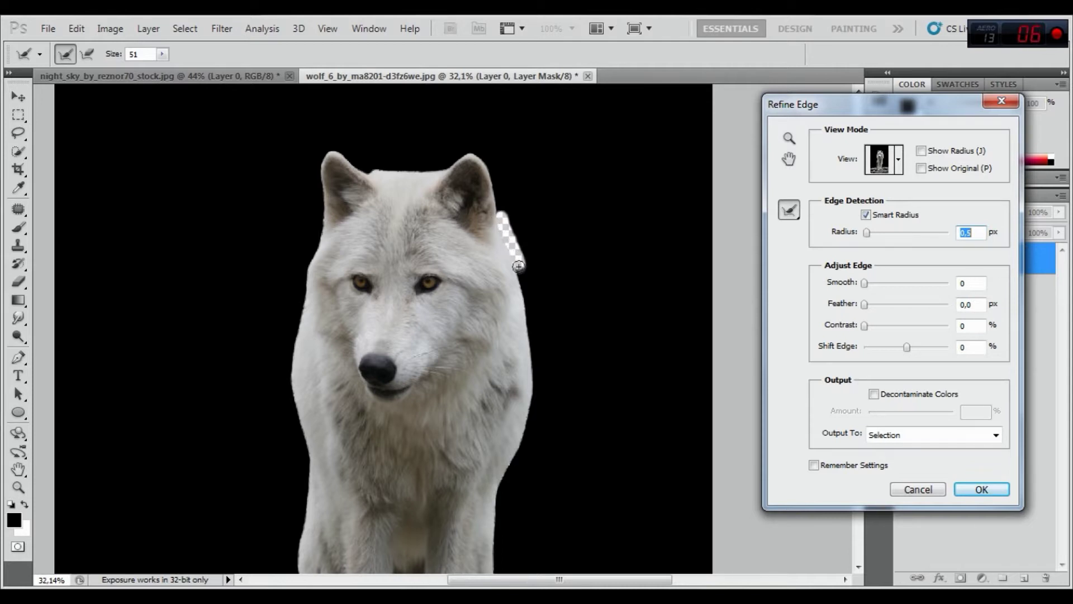
pyautogui.moveTo(523, 282); pyautogui.dragTo(528, 300)
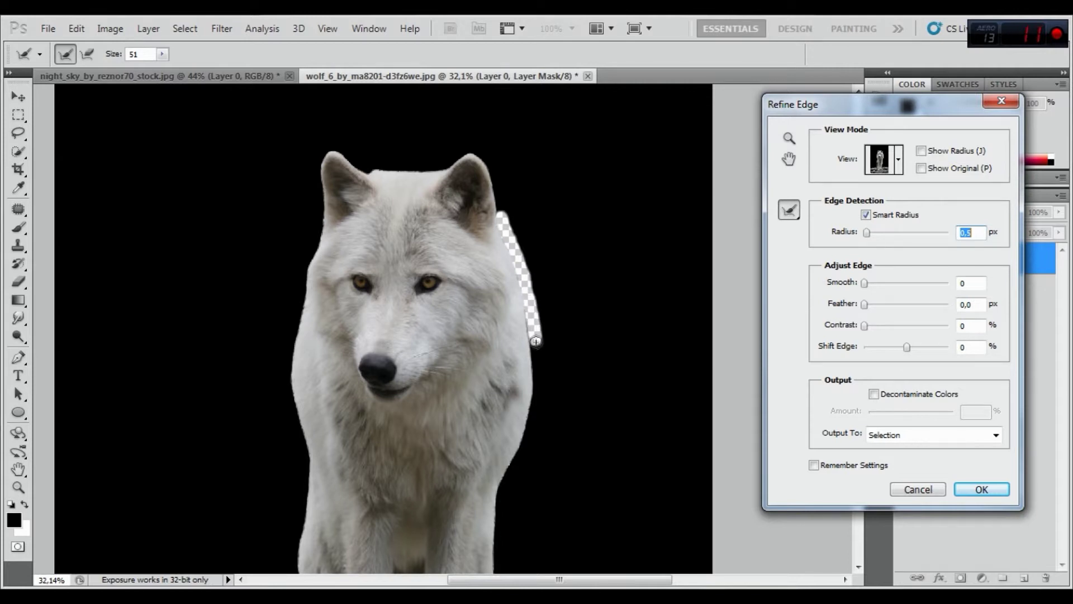
pyautogui.moveTo(535, 341); pyautogui.dragTo(502, 479)
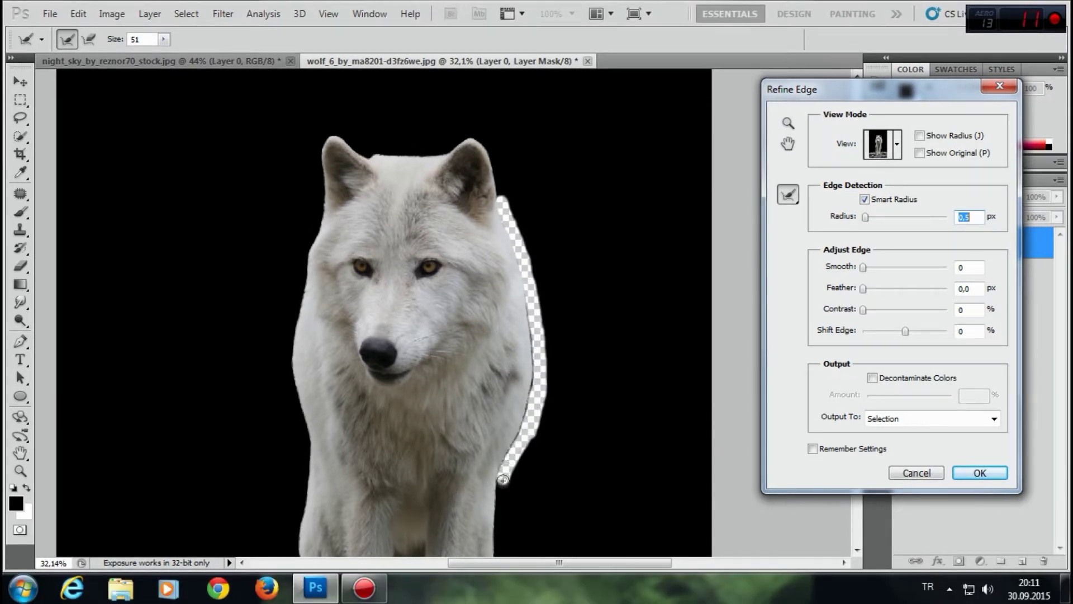
pyautogui.moveTo(531, 299); pyautogui.dragTo(503, 494)
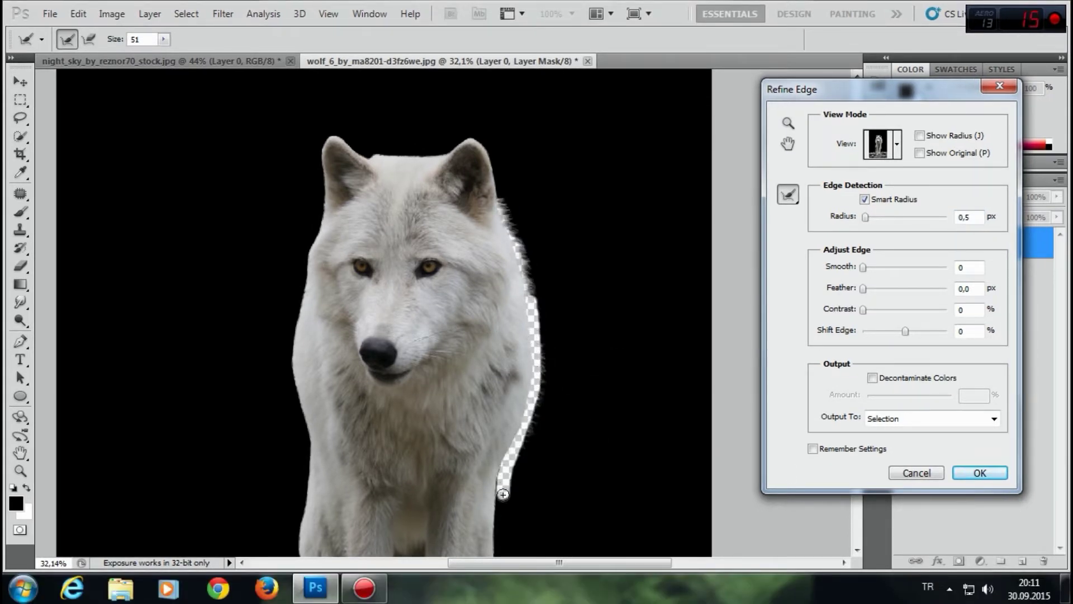
pyautogui.moveTo(502, 202); pyautogui.dragTo(498, 159)
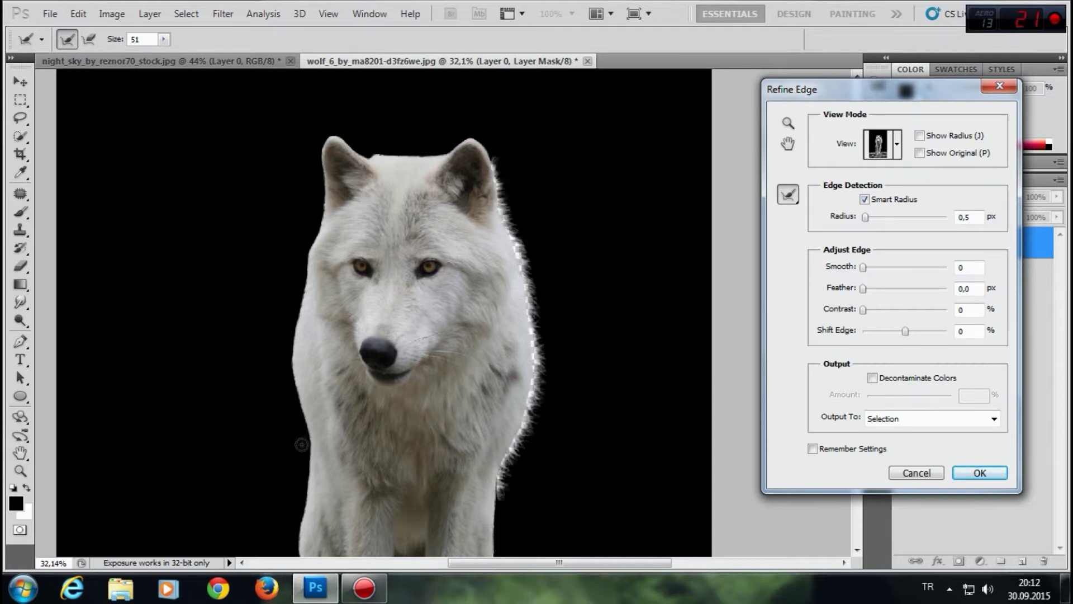
# Brush the left neck, left leg and right side fur, then decontaminate colours into a new masked layer.
pyautogui.moveTo(301, 445); pyautogui.dragTo(314, 223)
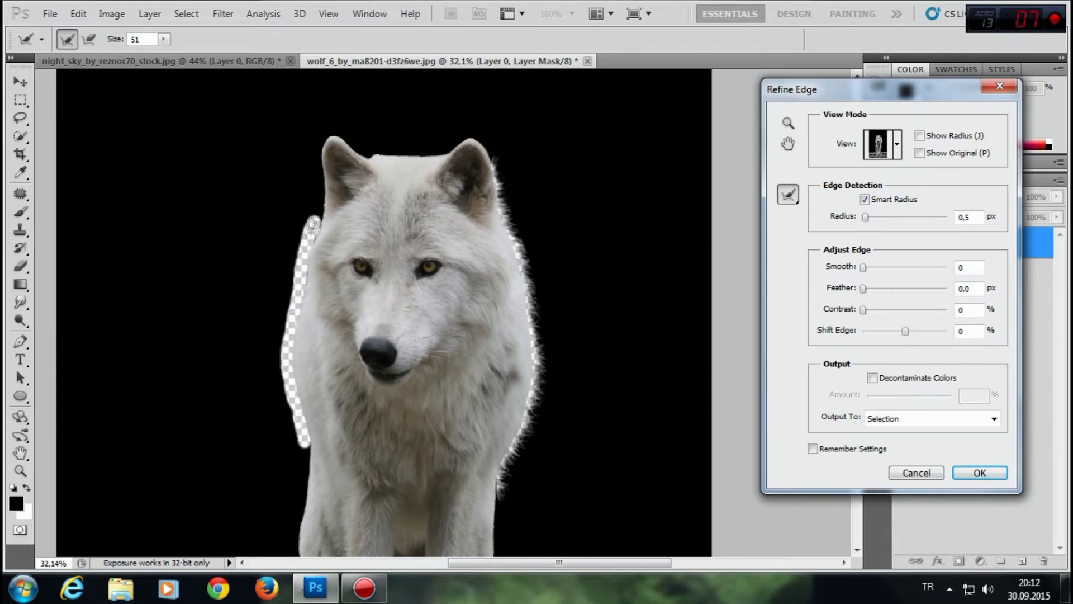
pyautogui.moveTo(314, 224)
pyautogui.mouseDown()
pyautogui.moveTo(312, 167)
pyautogui.moveTo(420, 170)
pyautogui.mouseUp()
pyautogui.scroll(-1, 297, 291)
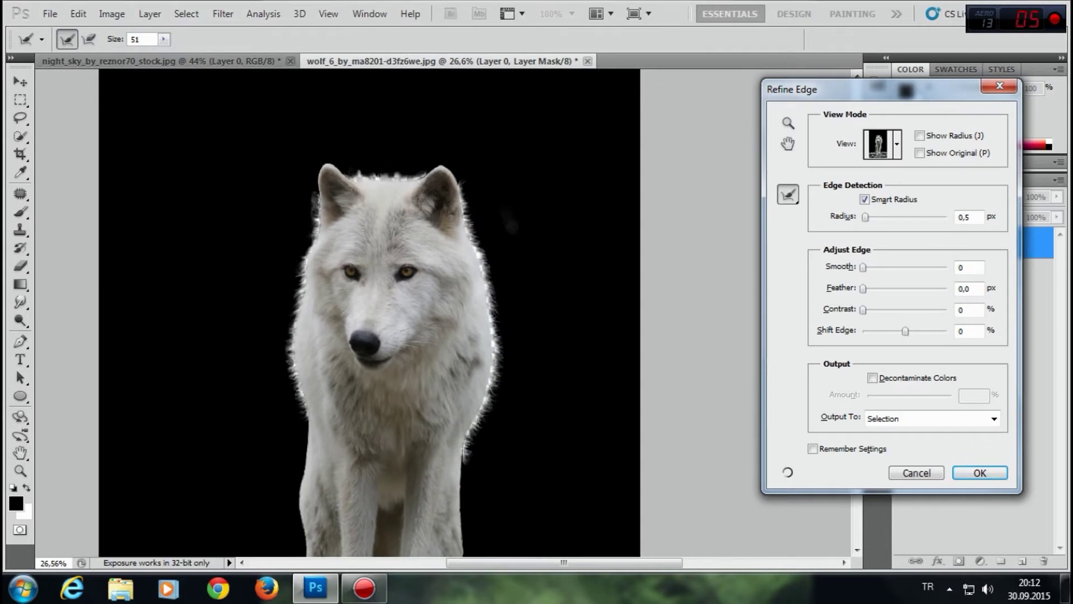
pyautogui.scroll(-2, 352, 179)
pyautogui.scroll(1, 339, 257)
pyautogui.moveTo(339, 257); pyautogui.dragTo(337, 455)
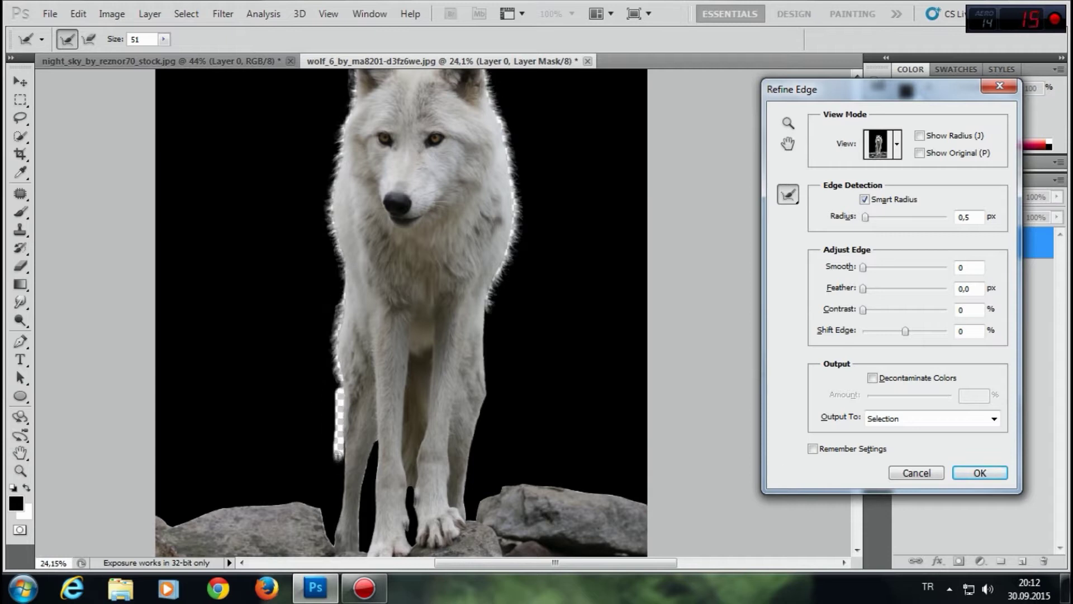
pyautogui.moveTo(492, 299); pyautogui.dragTo(481, 444)
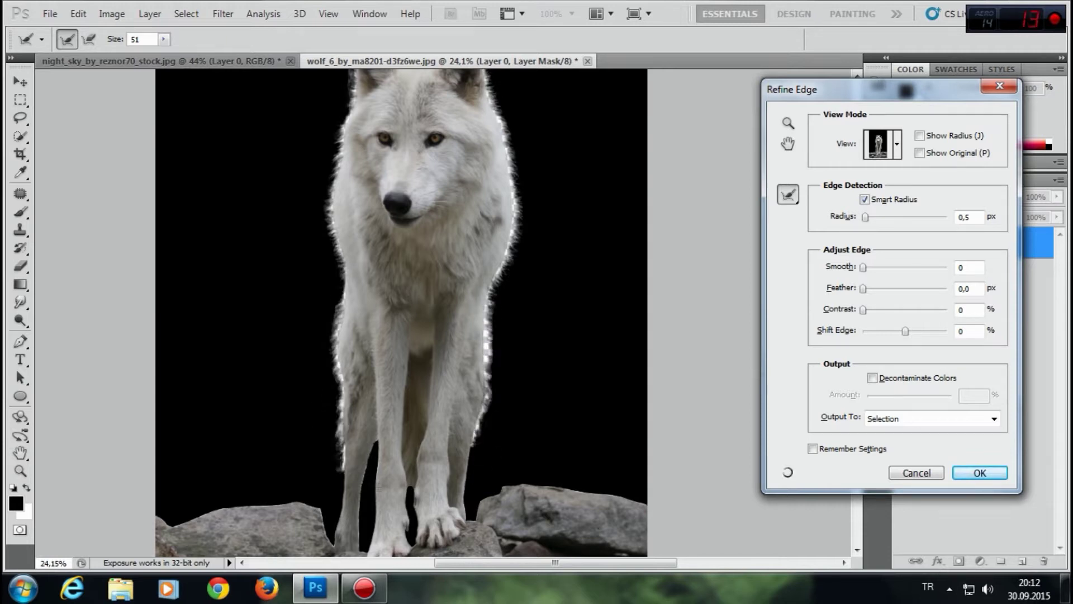
pyautogui.click(872, 378)
pyautogui.click(979, 473)
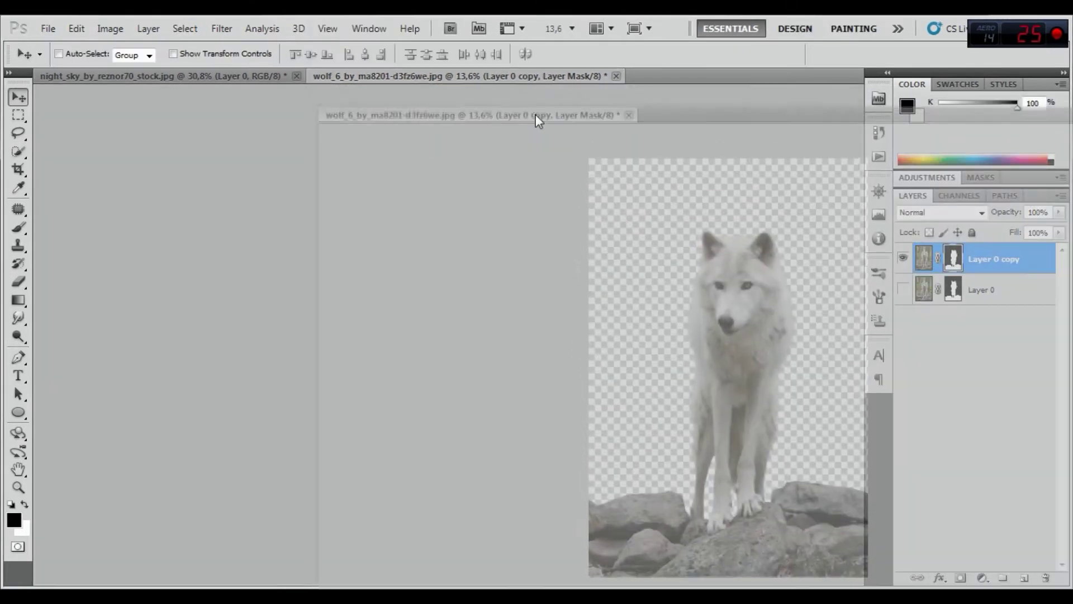
# Drag Layer 0 copy from the floating wolf window into the night-sky image and move it down.
pyautogui.moveTo(522, 75); pyautogui.dragTo(536, 112)
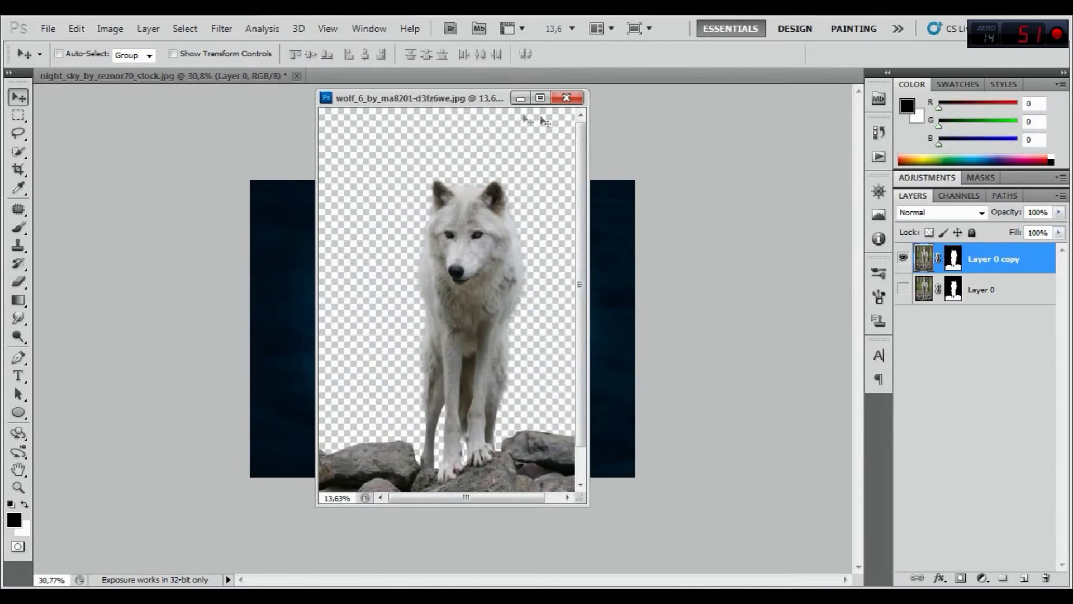
pyautogui.moveTo(423, 104); pyautogui.dragTo(549, 100)
pyautogui.moveTo(978, 260); pyautogui.dragTo(380, 270)
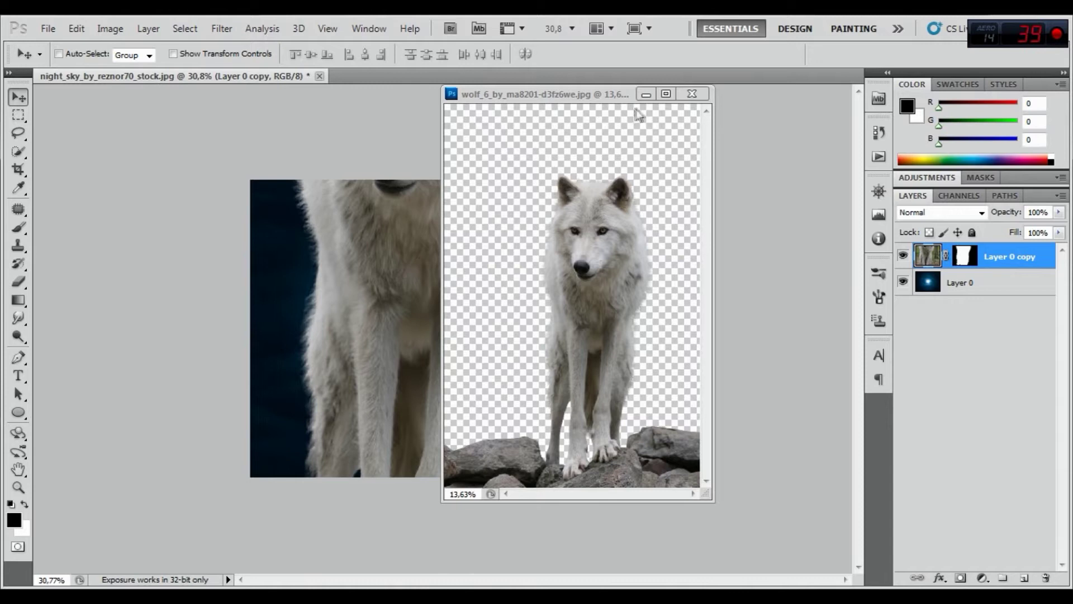
pyautogui.click(646, 94)
pyautogui.moveTo(432, 239); pyautogui.dragTo(425, 397)
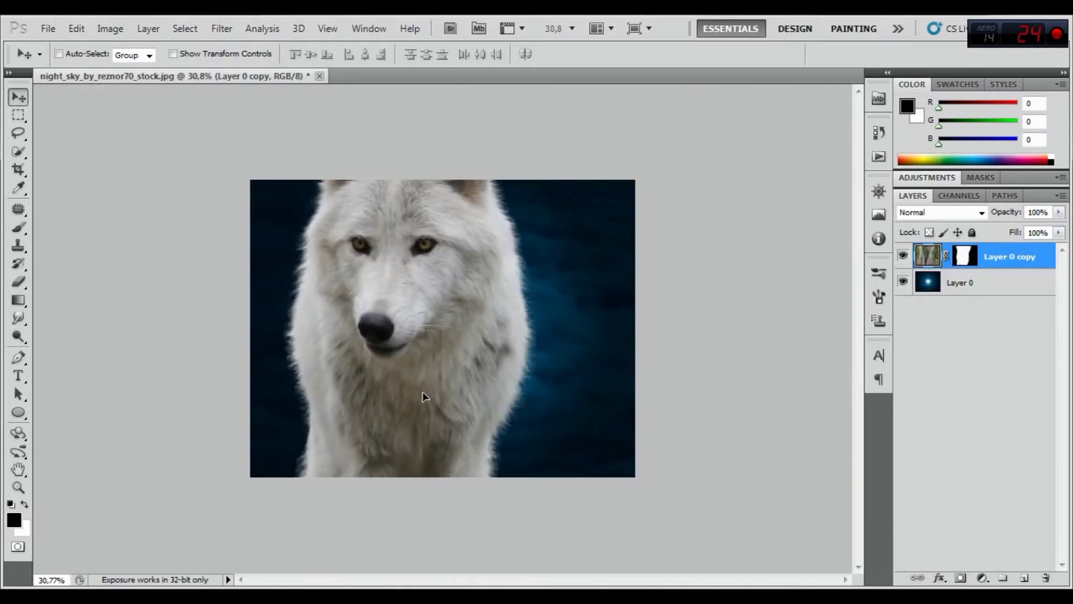
pyautogui.click(77, 28)
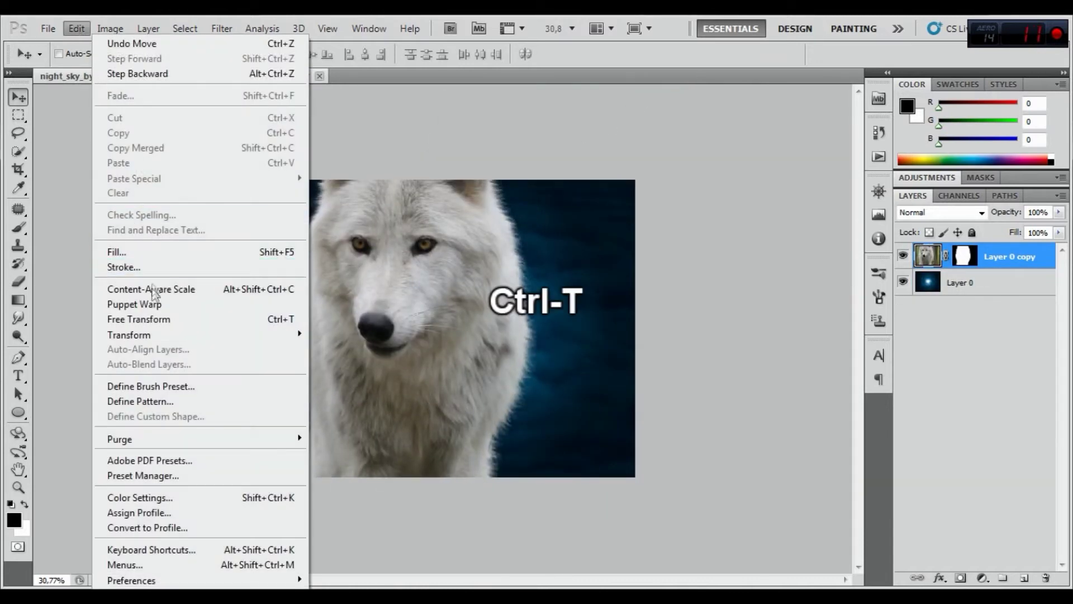
# Free-transform the wolf to about 31%, place it at the left, enlarge it slightly and commit.
pyautogui.click(156, 319)
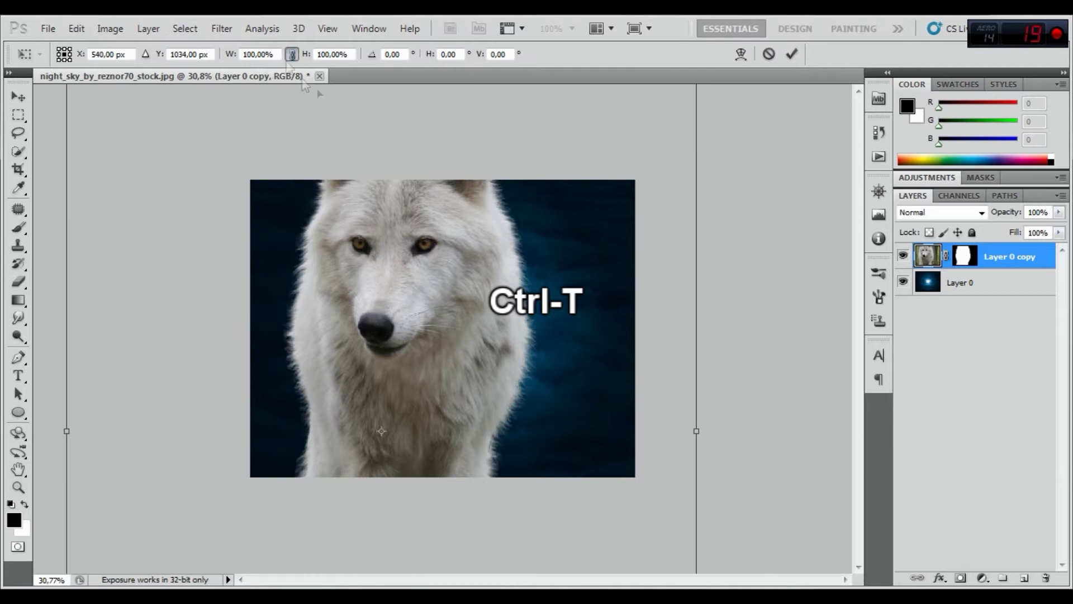
pyautogui.hotkey('ctrl', '-')
pyautogui.hotkey('ctrl', '-')
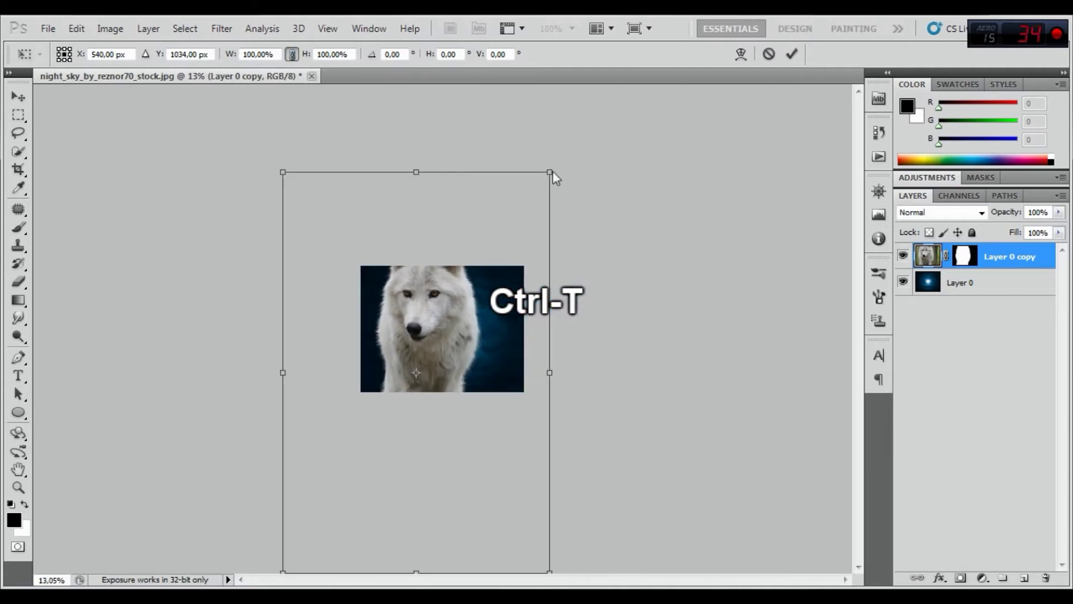
pyautogui.moveTo(550, 172); pyautogui.dragTo(364, 452)
pyautogui.moveTo(340, 486); pyautogui.dragTo(412, 330)
pyautogui.scroll(1, 410, 332)
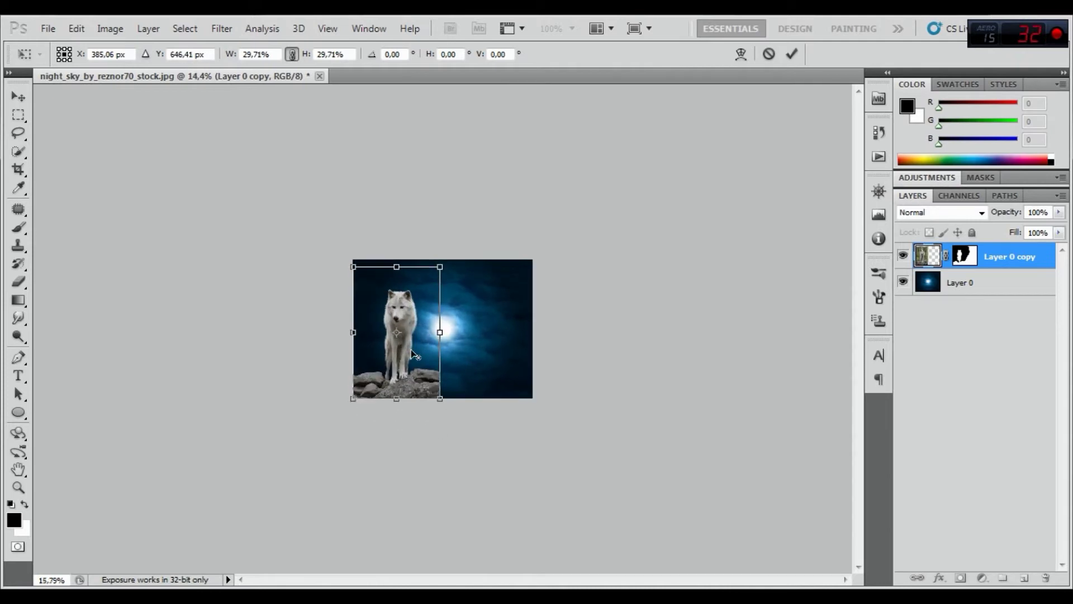
pyautogui.scroll(3, 408, 341)
pyautogui.scroll(1, 401, 356)
pyautogui.scroll(1, 385, 380)
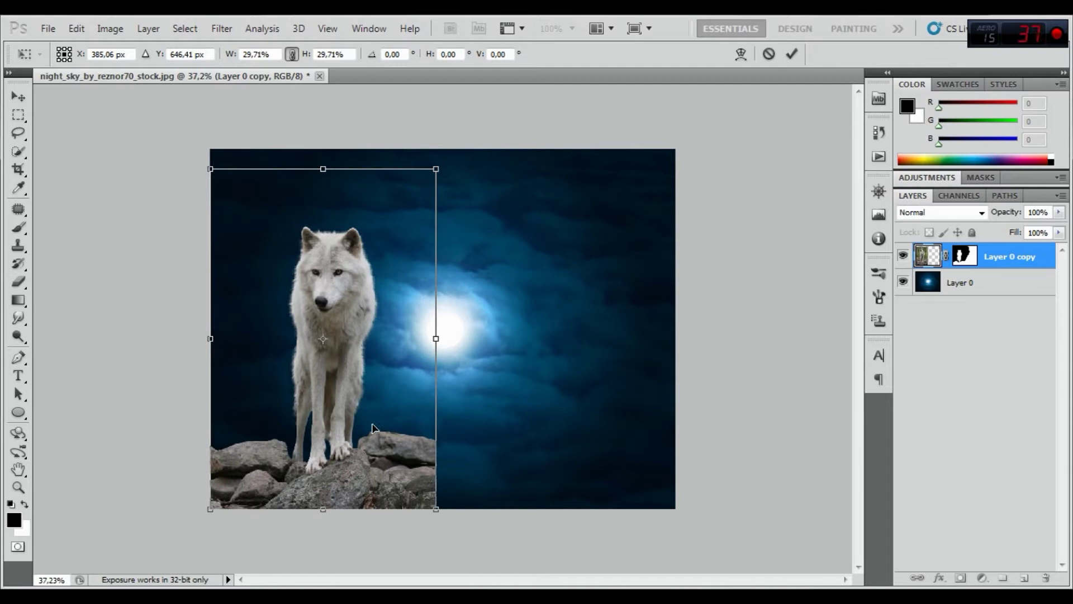
pyautogui.moveTo(437, 169); pyautogui.dragTo(452, 151)
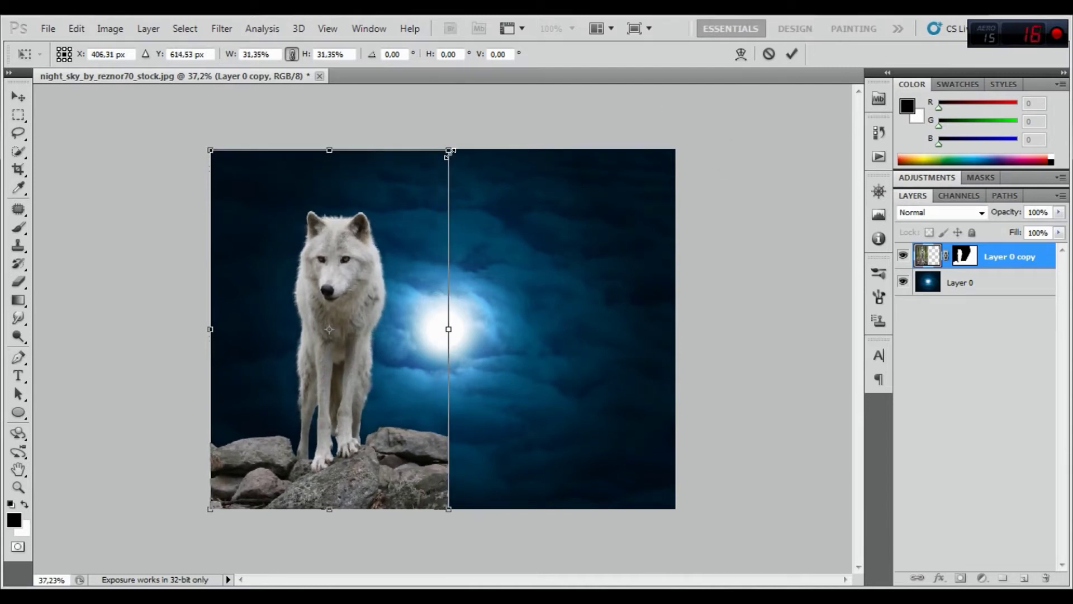
pyautogui.click(791, 53)
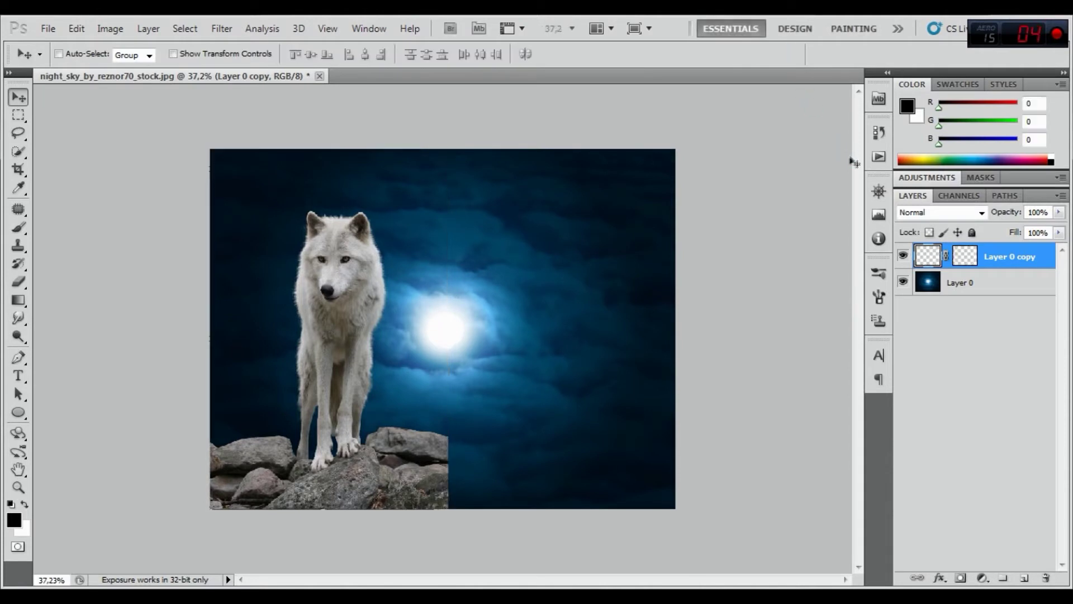
# Crop beyond the top edge to add a transparent strip above the sky, then select Layer 0.
pyautogui.click(18, 169)
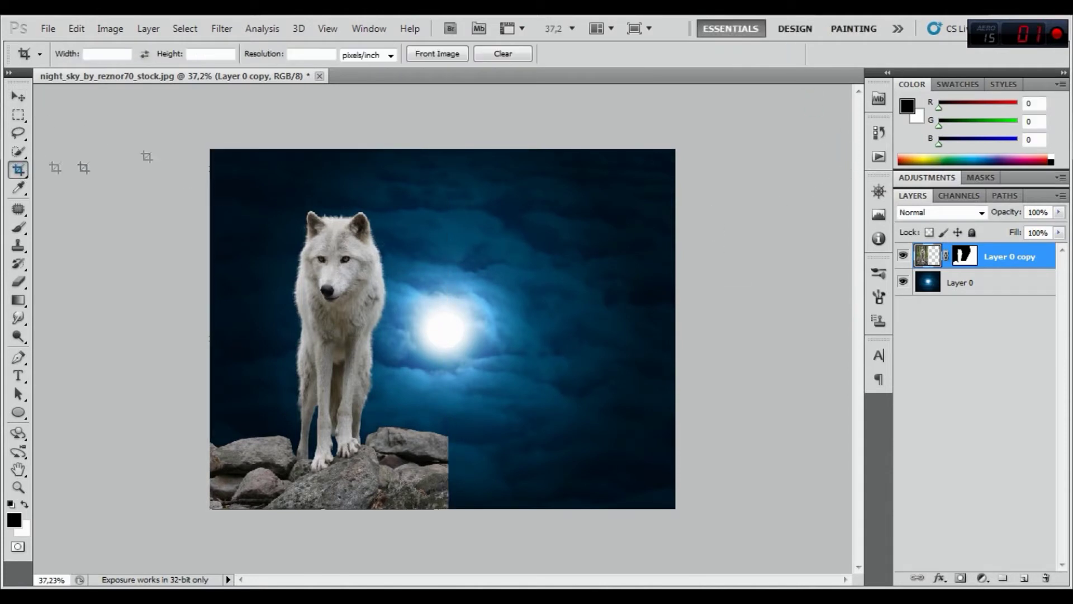
pyautogui.moveTo(210, 149); pyautogui.dragTo(683, 530)
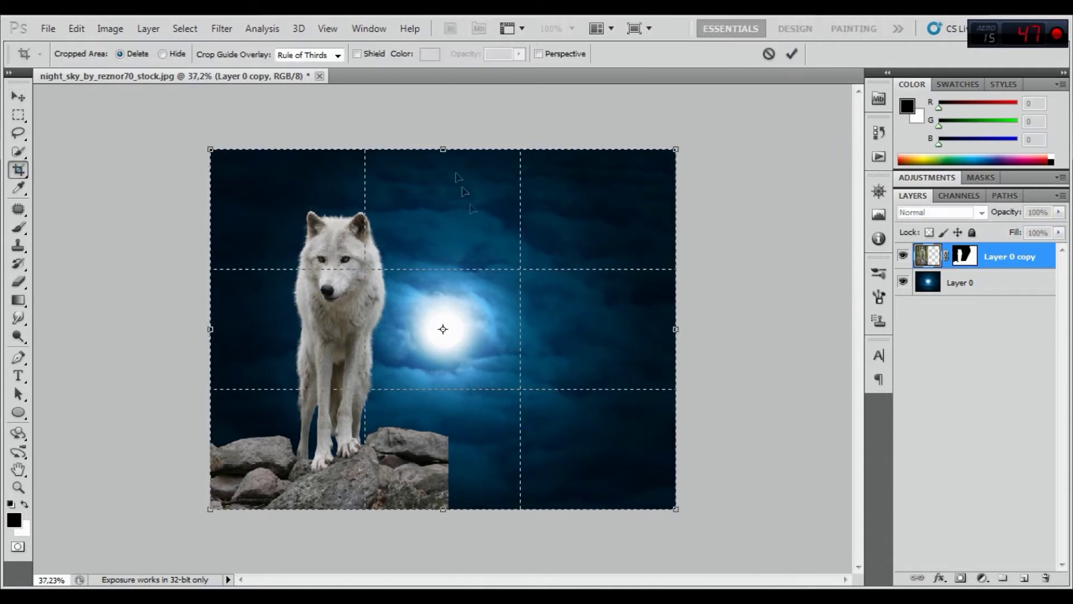
pyautogui.moveTo(442, 150); pyautogui.dragTo(456, 65)
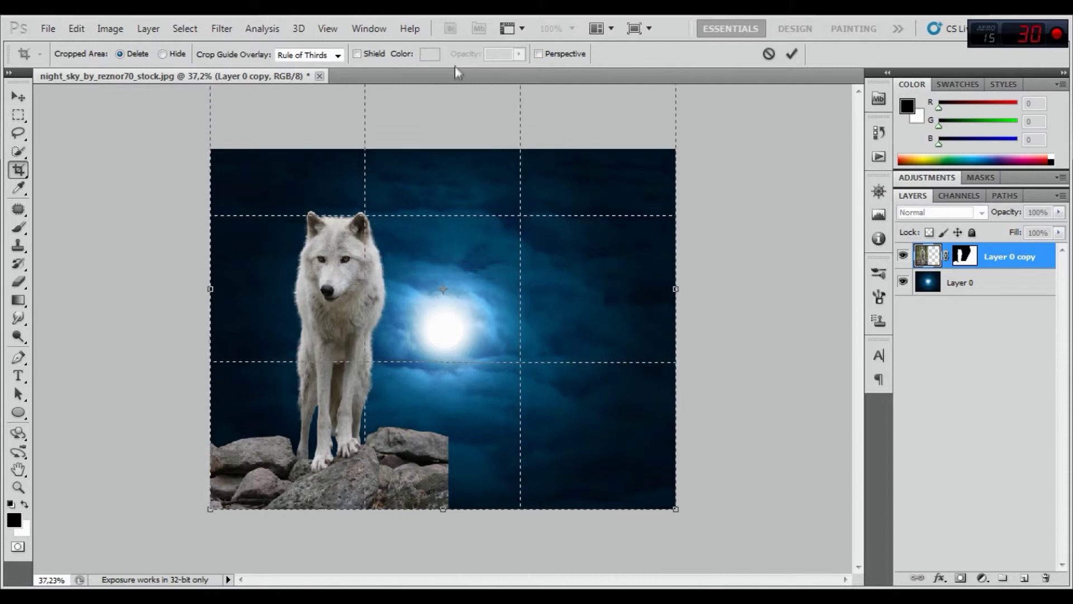
pyautogui.scroll(-2, 447, 101)
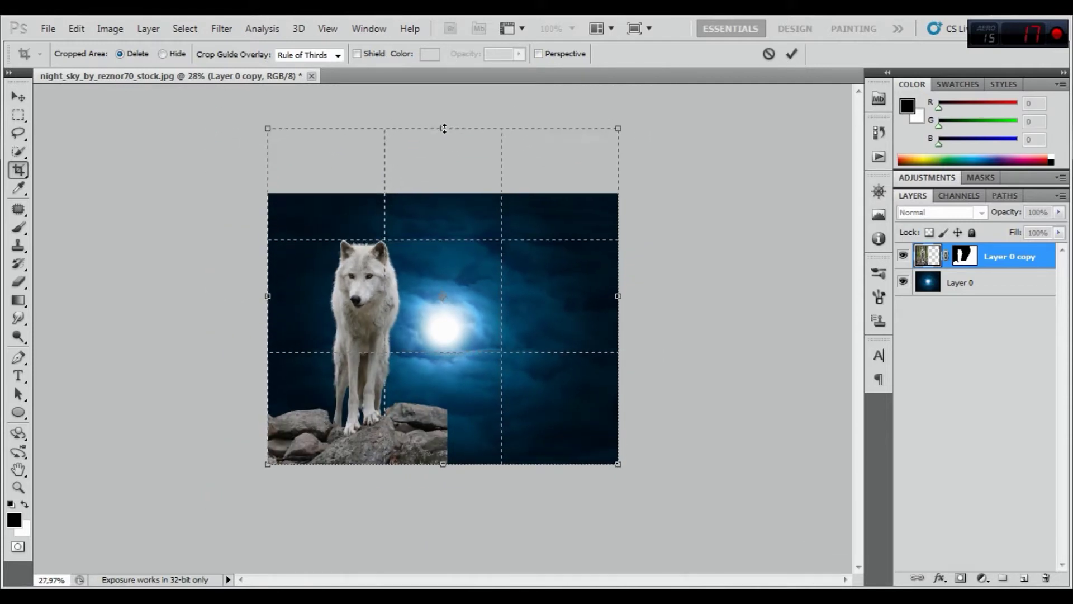
pyautogui.press('Return')
pyautogui.click(1005, 290)
pyautogui.rightClick(1005, 290)
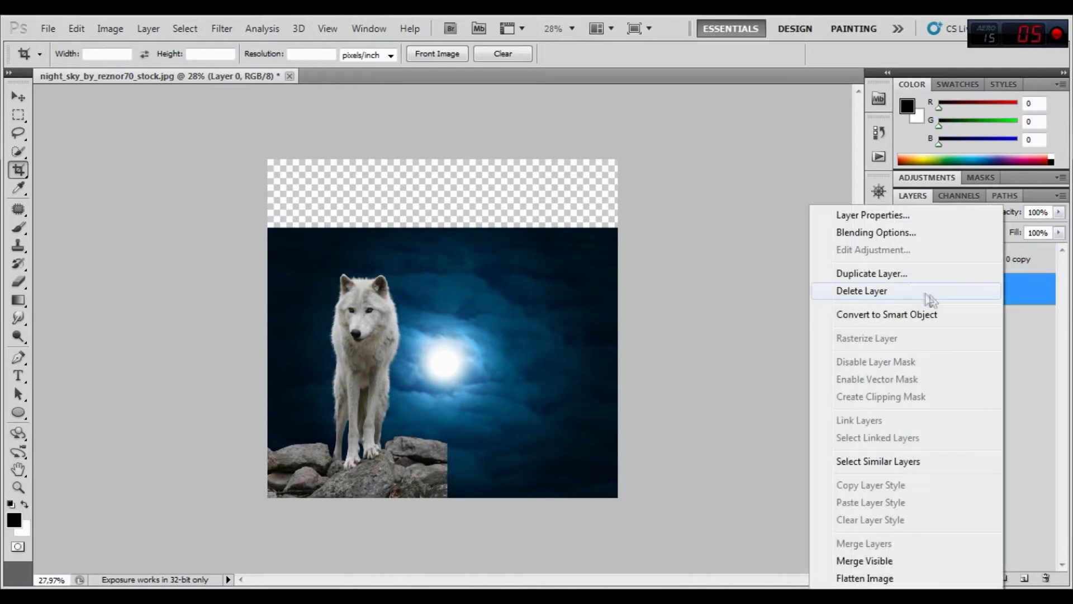
# Duplicate Layer 0 to make a copy of the sky.
pyautogui.click(857, 275)
pyautogui.click(676, 190)
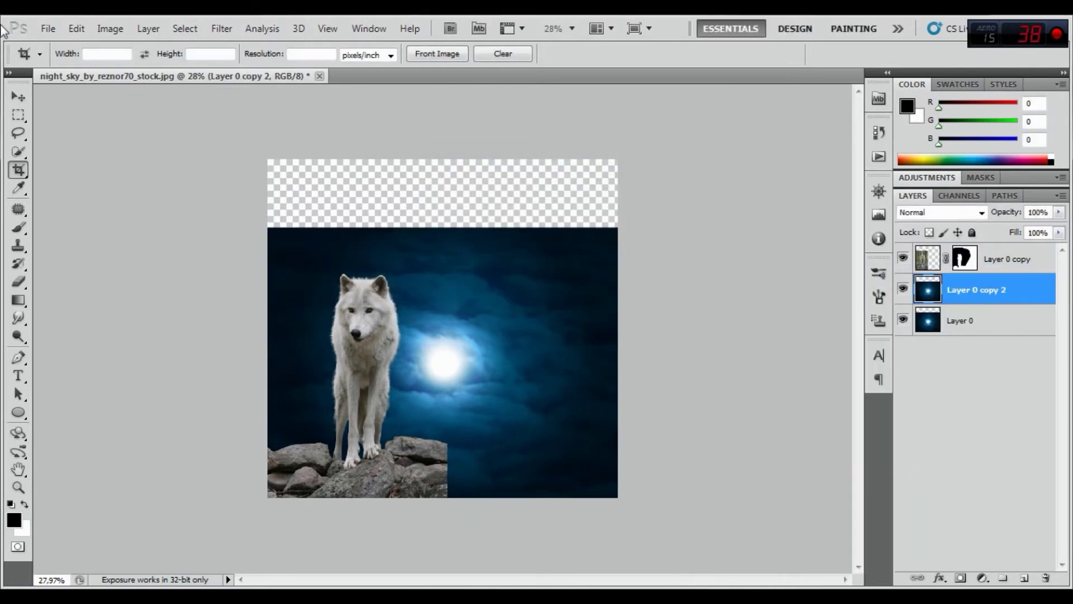
pyautogui.click(77, 28)
pyautogui.click(1011, 293)
# Scale the sky copy proportionally to 138% with the moon above the wolf, then crop a narrow portrait.
pyautogui.hotkey('ctrl', 't')
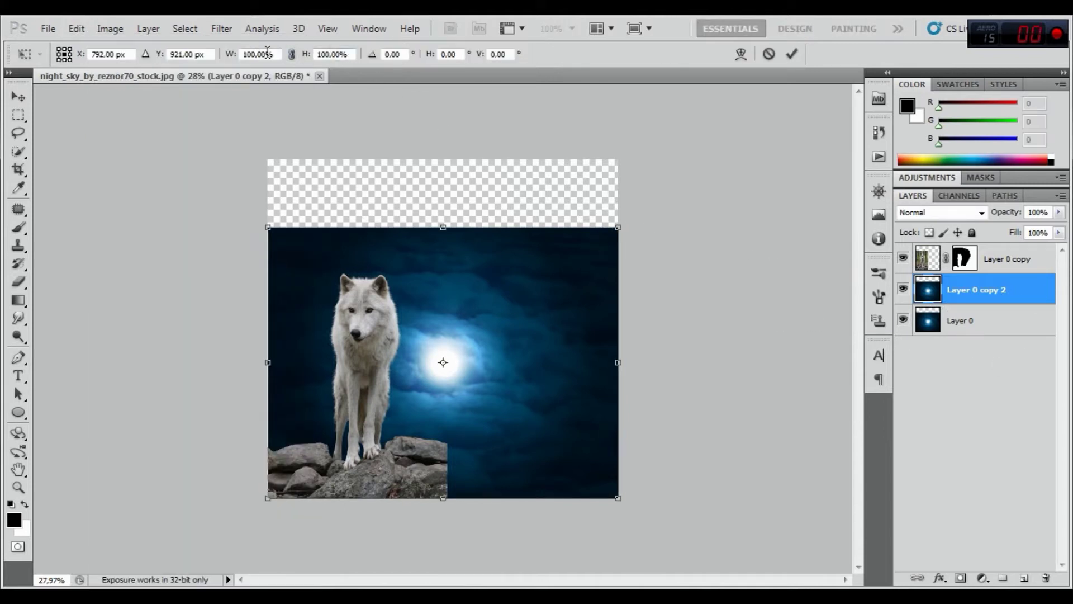
pyautogui.click(291, 55)
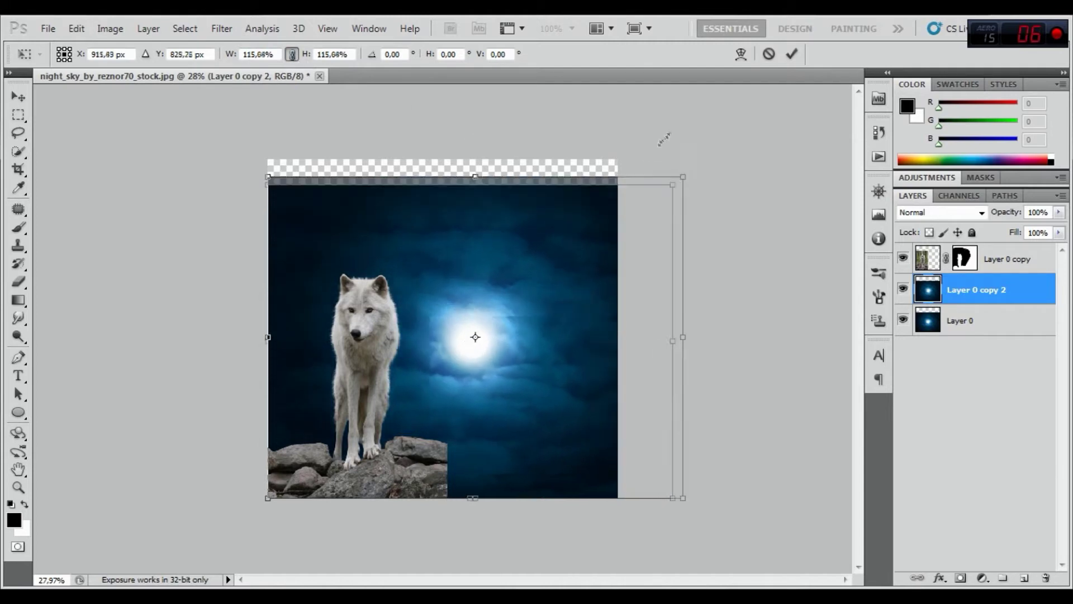
pyautogui.moveTo(616, 226); pyautogui.dragTo(751, 125)
pyautogui.moveTo(473, 209)
pyautogui.mouseDown()
pyautogui.moveTo(383, 195)
pyautogui.moveTo(399, 173)
pyautogui.mouseUp()
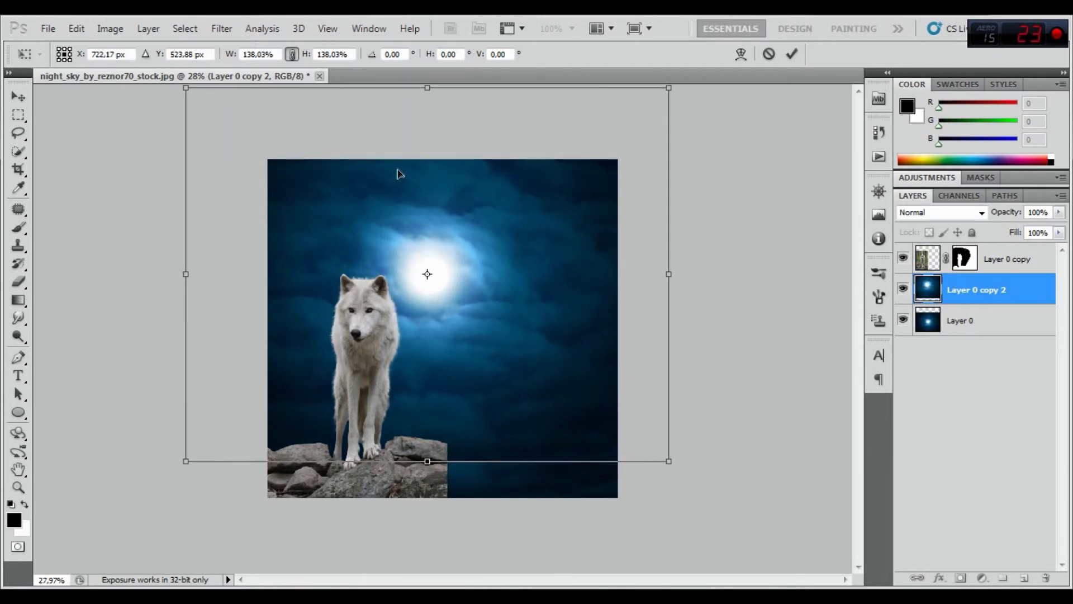
pyautogui.moveTo(399, 175); pyautogui.dragTo(388, 166)
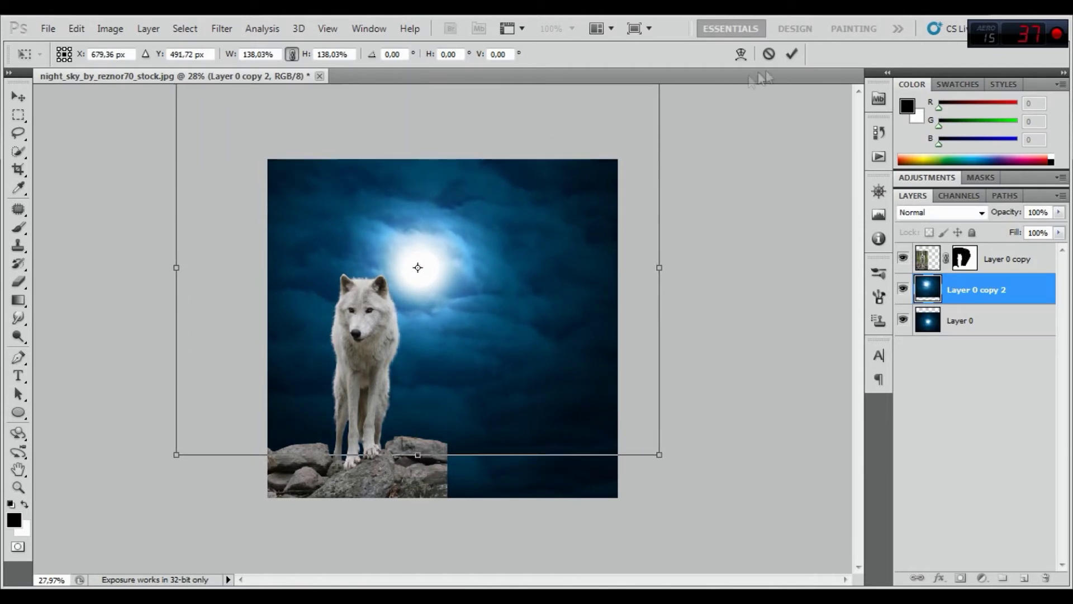
pyautogui.click(791, 54)
pyautogui.moveTo(219, 135); pyautogui.dragTo(448, 537)
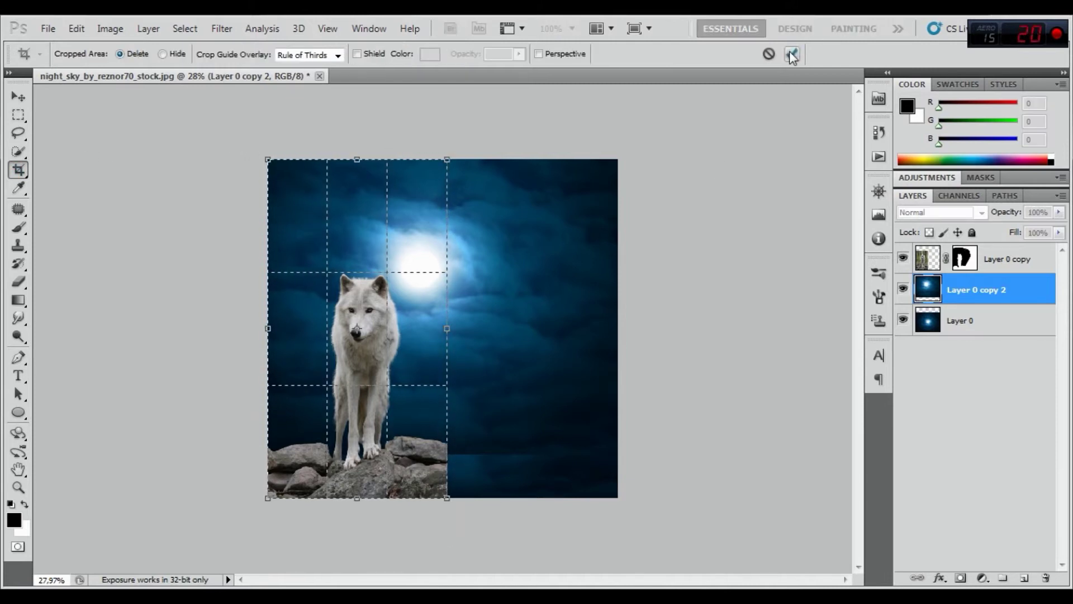
pyautogui.click(790, 53)
# Enlarge the Layer 0 copy 2 sky to about 108.69% so it fills the cropped canvas.
pyautogui.hotkey('ctrl', '0')
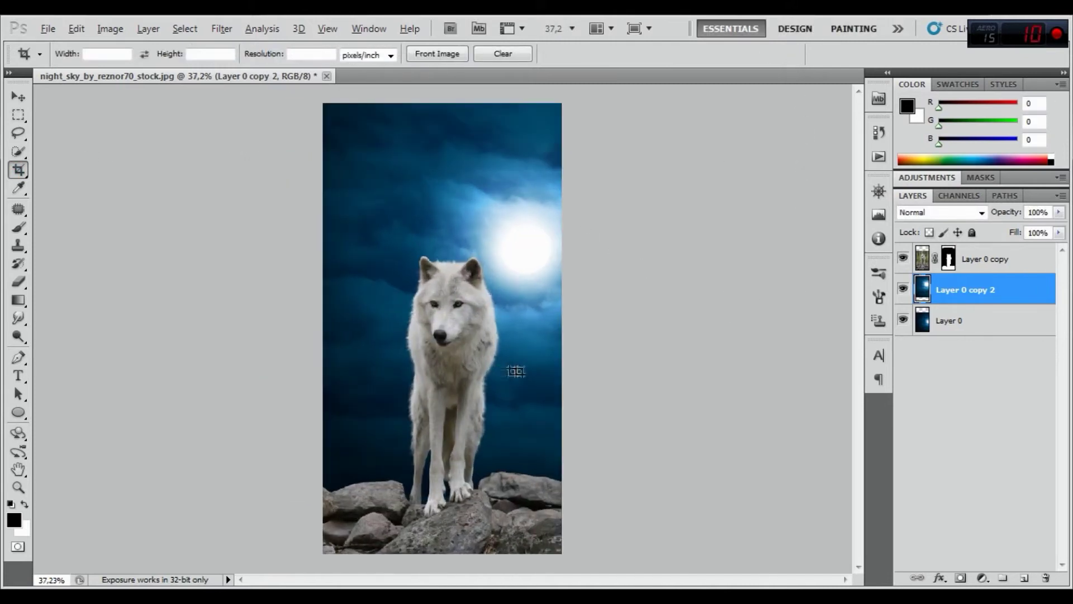
pyautogui.press('alt')
pyautogui.hotkey('ctrl', 't')
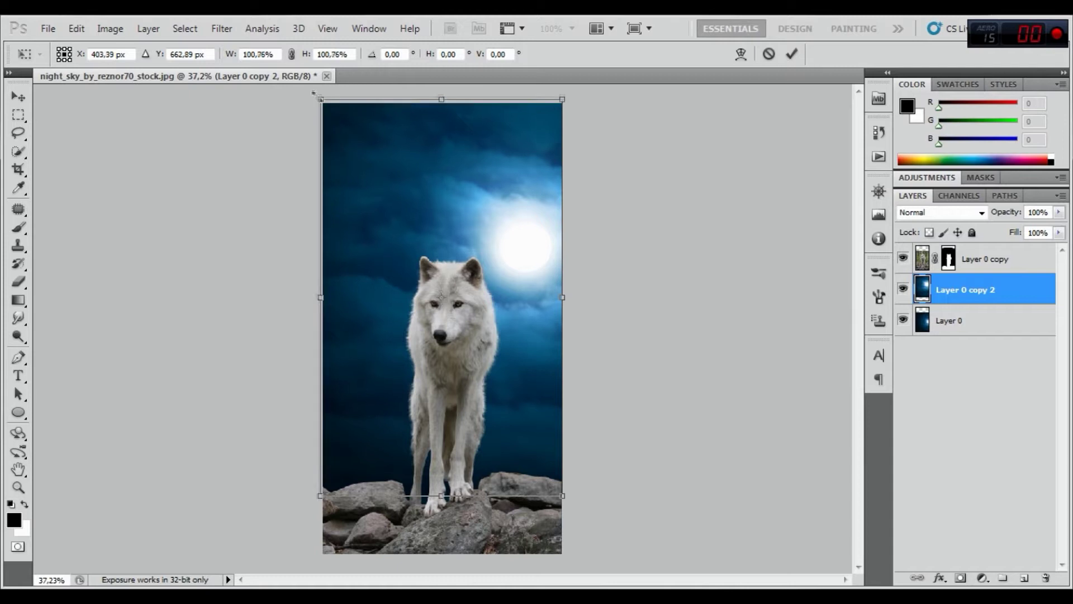
pyautogui.moveTo(321, 101); pyautogui.dragTo(308, 84)
pyautogui.moveTo(323, 494); pyautogui.dragTo(299, 500)
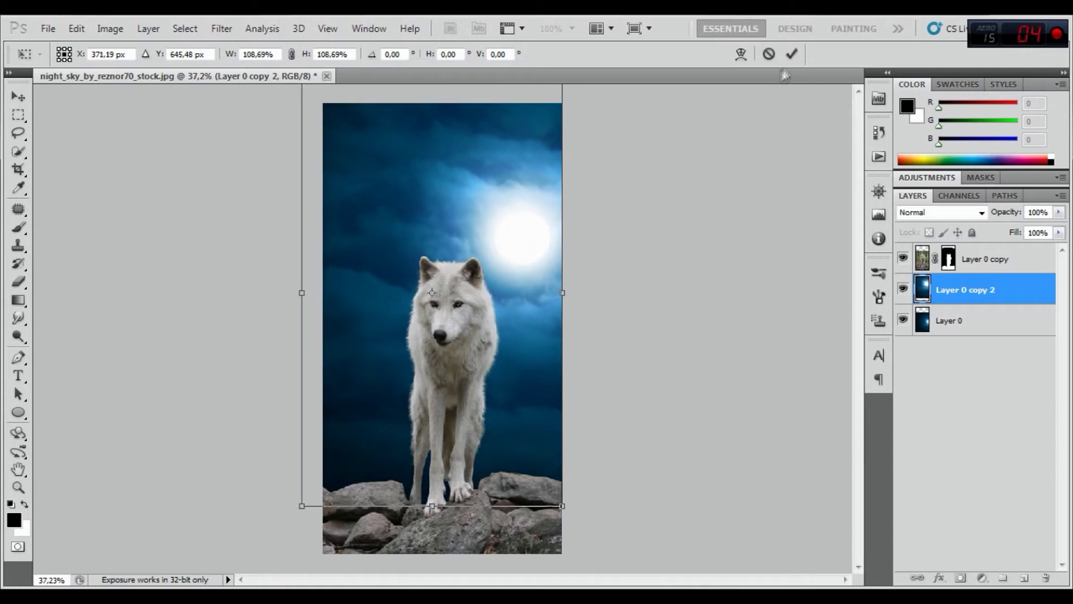
pyautogui.click(791, 53)
pyautogui.press('c')
pyautogui.hotkey('ctrl', '-')
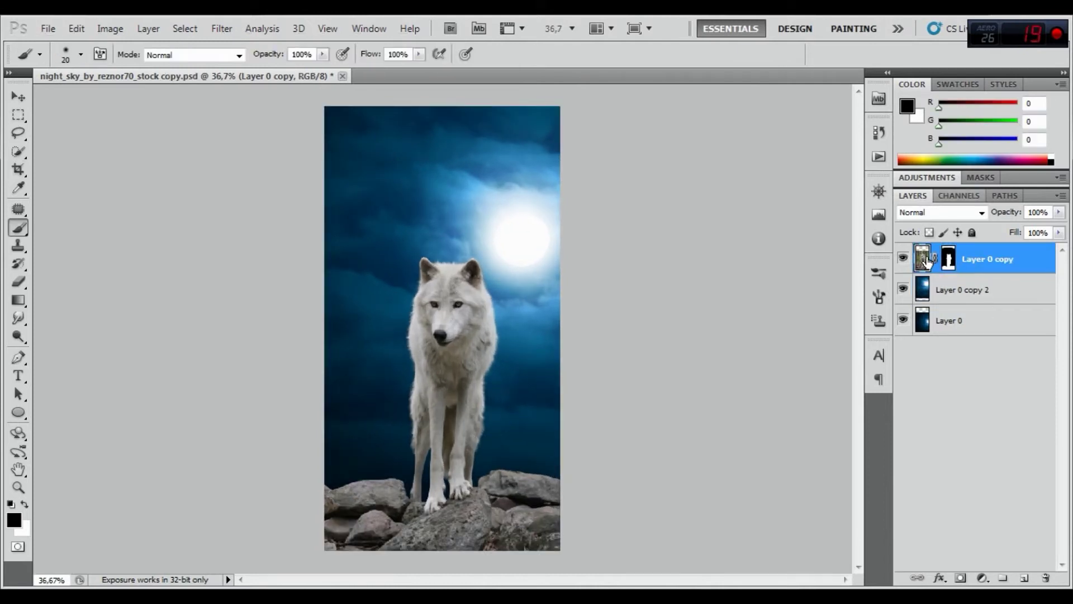
pyautogui.click(925, 259)
# Add a Color Balance layer clipped to the wolf layer, with shadows Blue +24.
pyautogui.click(978, 578)
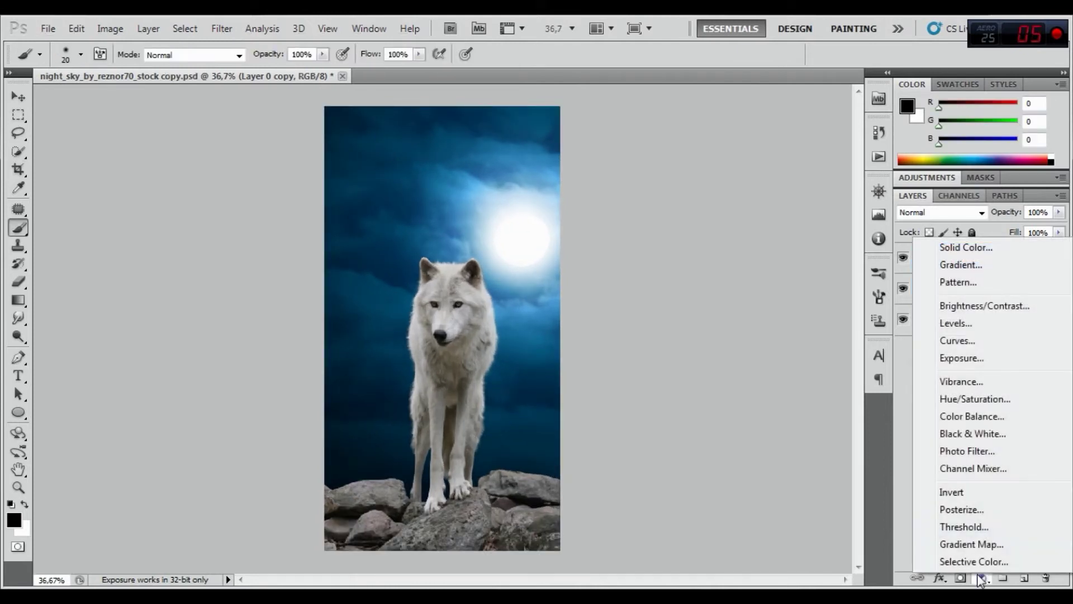
pyautogui.click(979, 416)
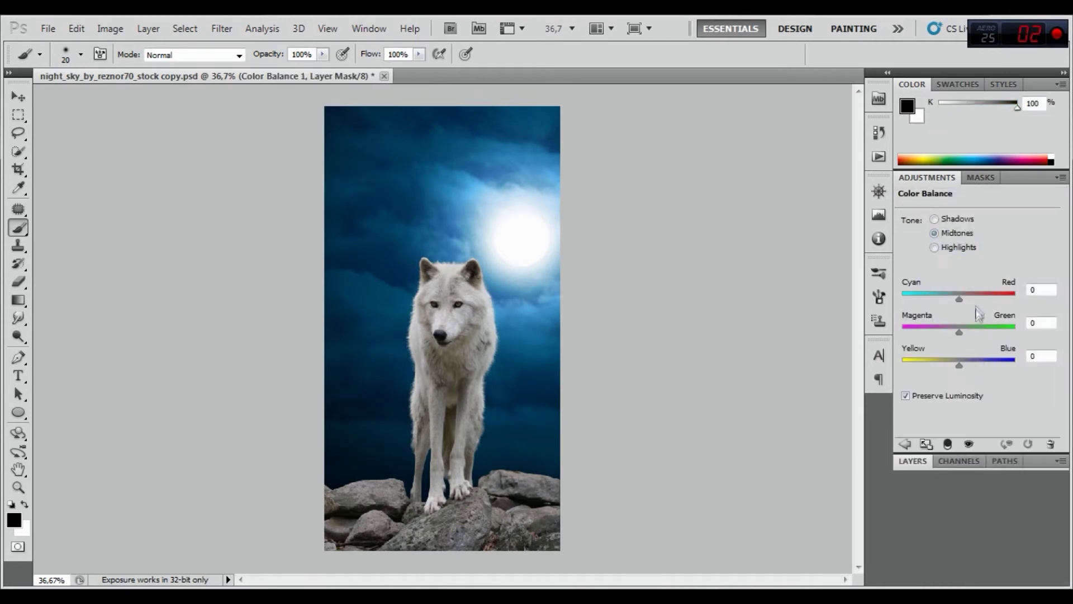
pyautogui.click(933, 219)
pyautogui.click(948, 443)
pyautogui.moveTo(959, 365); pyautogui.dragTo(970, 364)
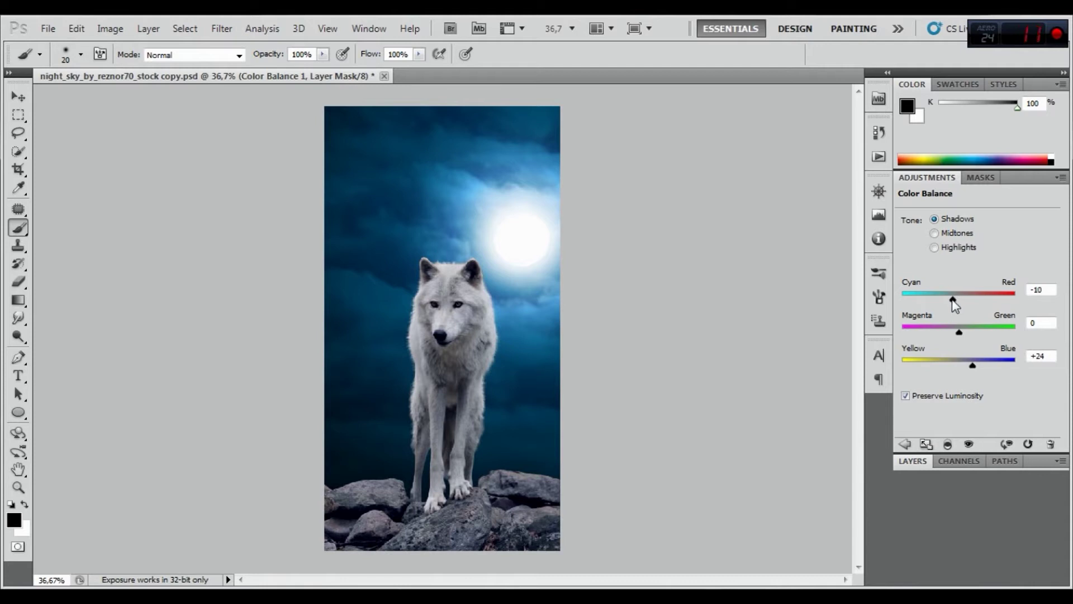
# Set midtones to Blue +15 and Cyan −6, and highlights to Cyan −3.
pyautogui.click(935, 233)
pyautogui.moveTo(962, 362); pyautogui.dragTo(967, 364)
pyautogui.moveTo(960, 299); pyautogui.dragTo(949, 300)
pyautogui.click(934, 247)
pyautogui.moveTo(959, 298); pyautogui.dragTo(956, 299)
# Toggle the Color Balance layer off and on to compare, and select Layer 0 copy 2.
pyautogui.click(913, 461)
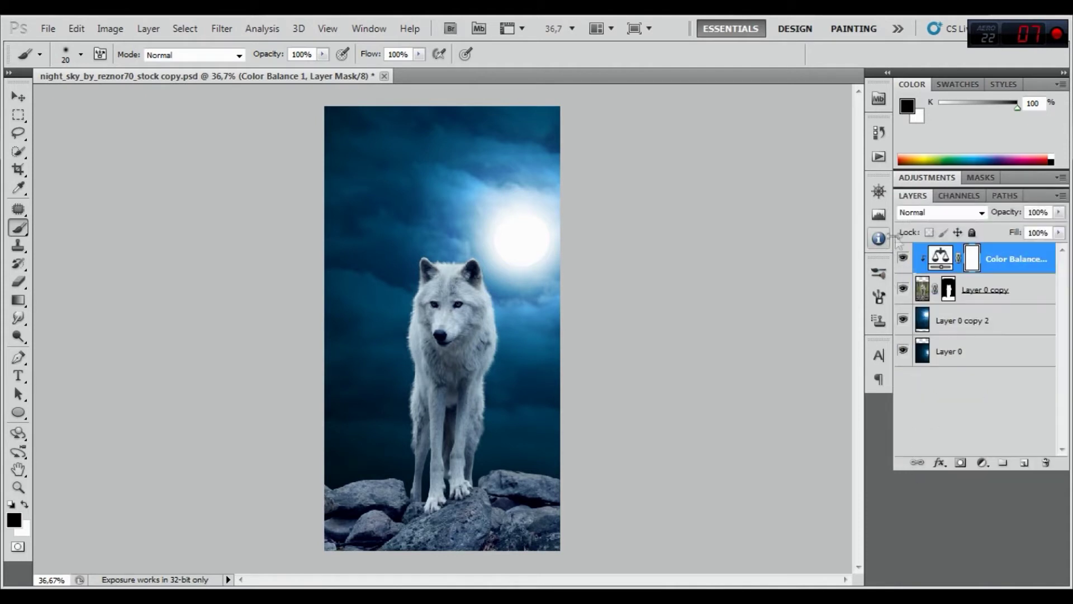
pyautogui.click(903, 258)
pyautogui.click(902, 258)
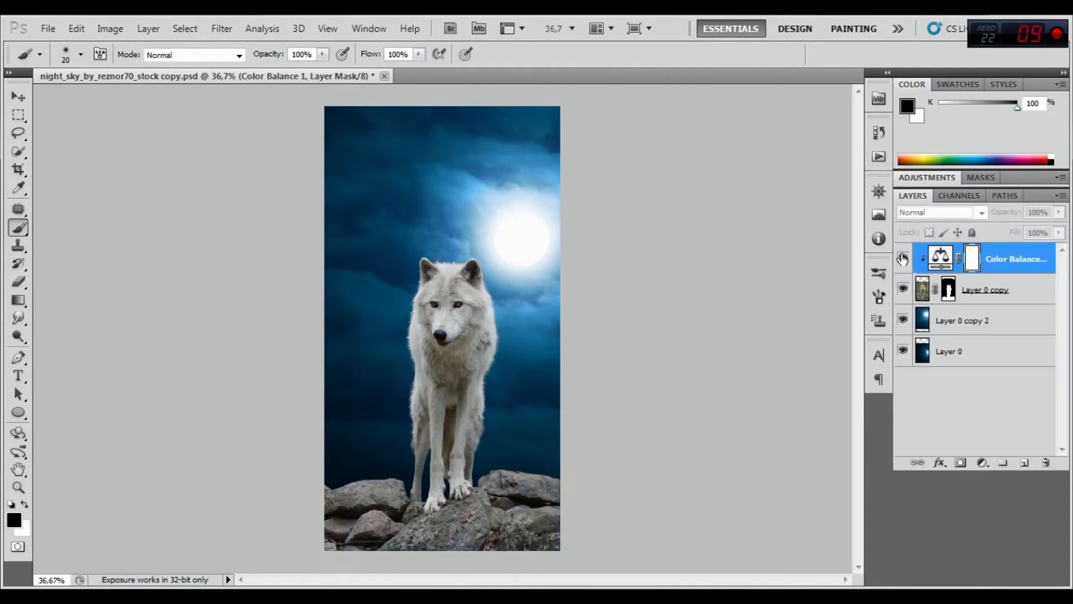
pyautogui.click(972, 323)
pyautogui.rightClick(972, 323)
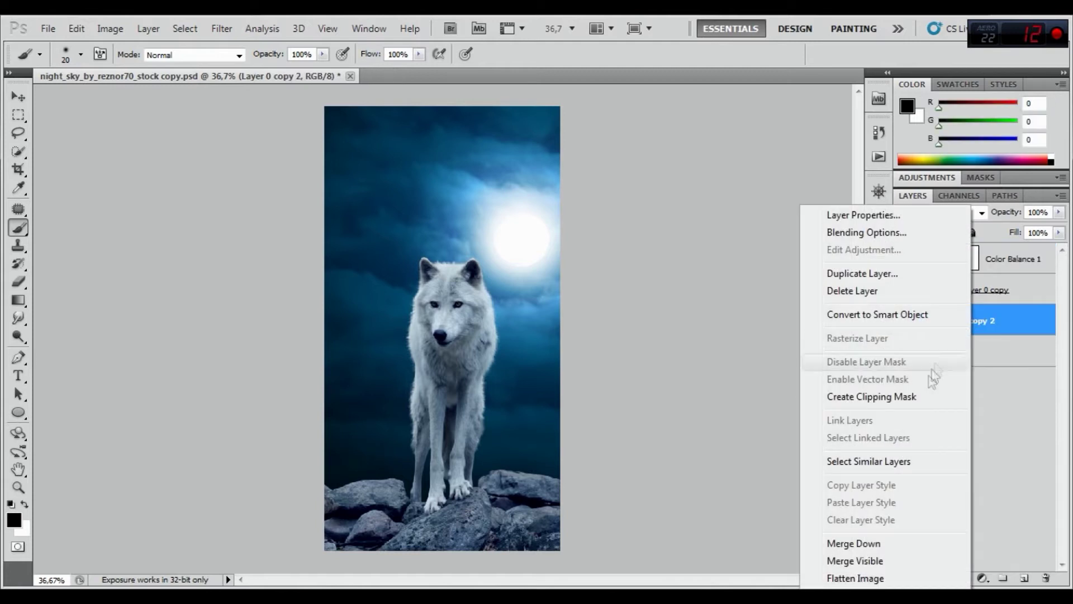
# Merge the sky copy down, then add a second Color Balance: midtones cyan/blue, highlights Cyan −8.
pyautogui.click(874, 543)
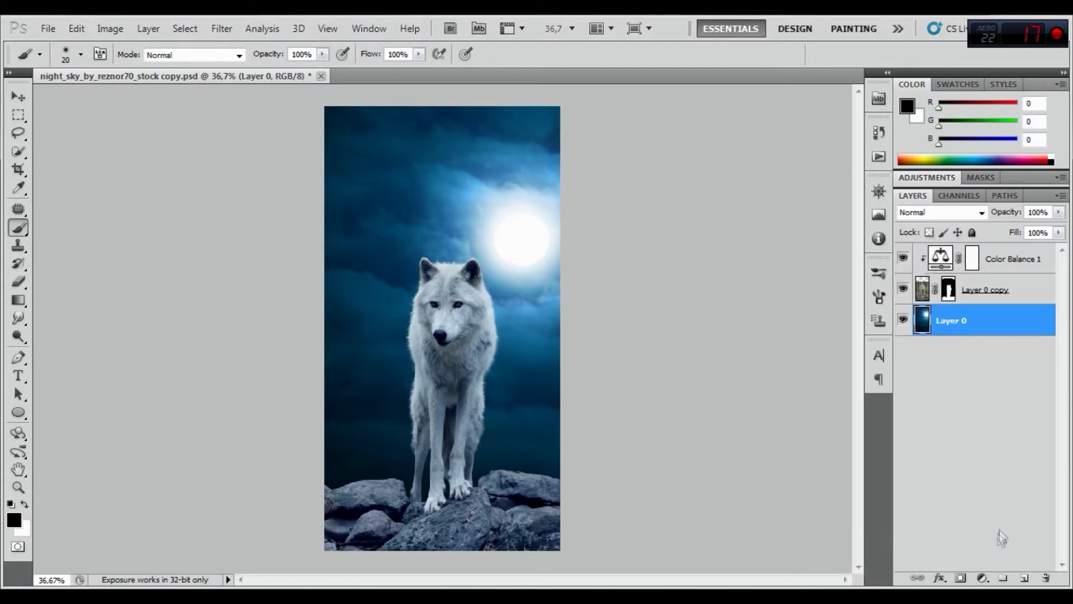
pyautogui.click(982, 577)
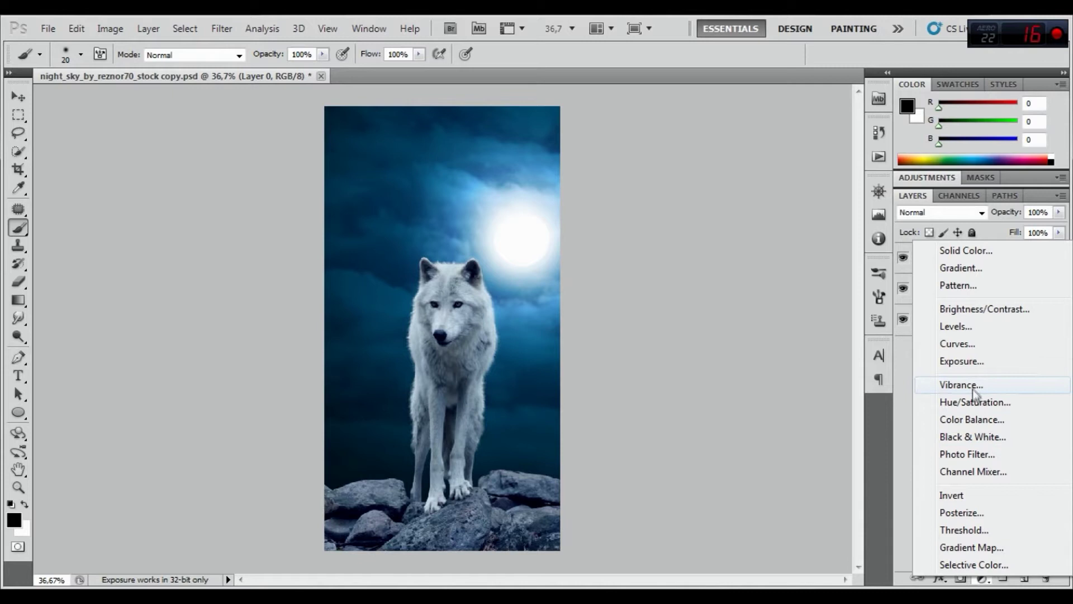
pyautogui.click(971, 420)
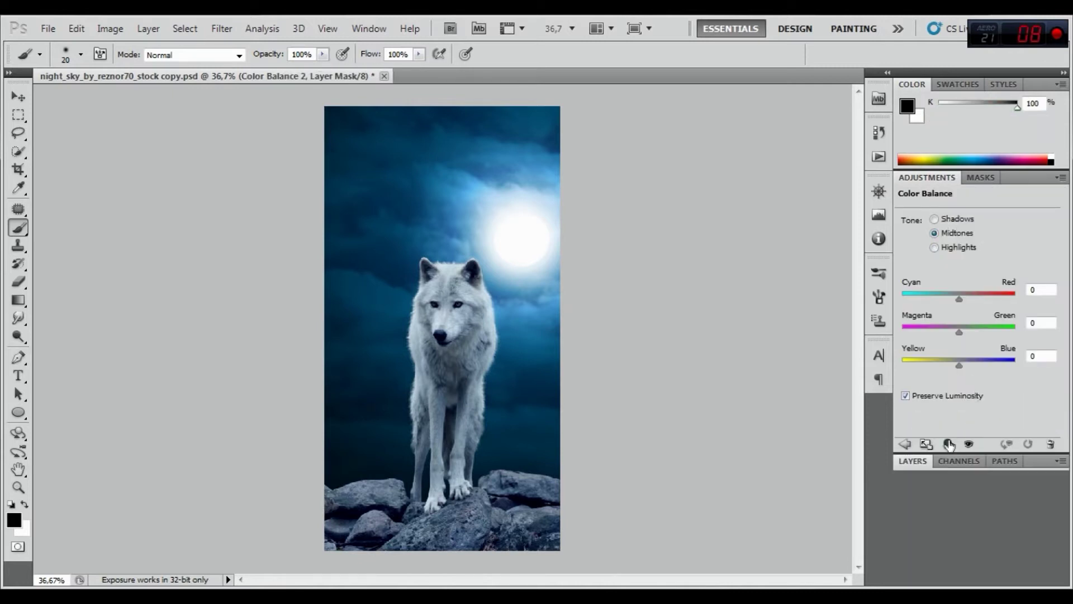
pyautogui.moveTo(959, 302); pyautogui.dragTo(948, 302)
pyautogui.moveTo(958, 368); pyautogui.dragTo(960, 367)
pyautogui.click(942, 221)
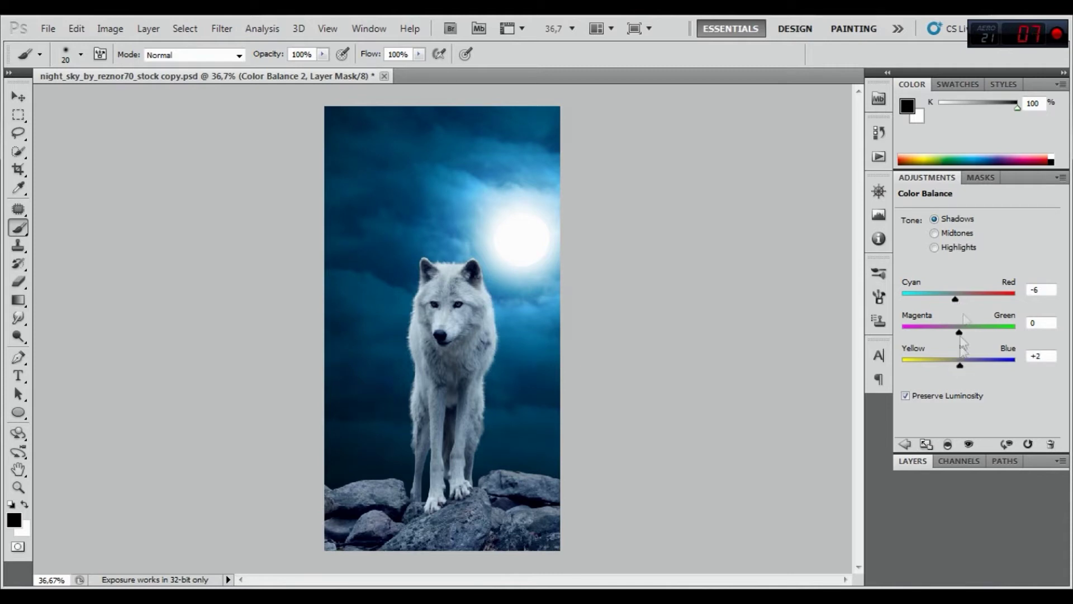
pyautogui.click(950, 249)
pyautogui.click(961, 364)
# Apply the layer mask on Layer 0 copy to make the wolf cut-out permanent.
pyautogui.click(914, 462)
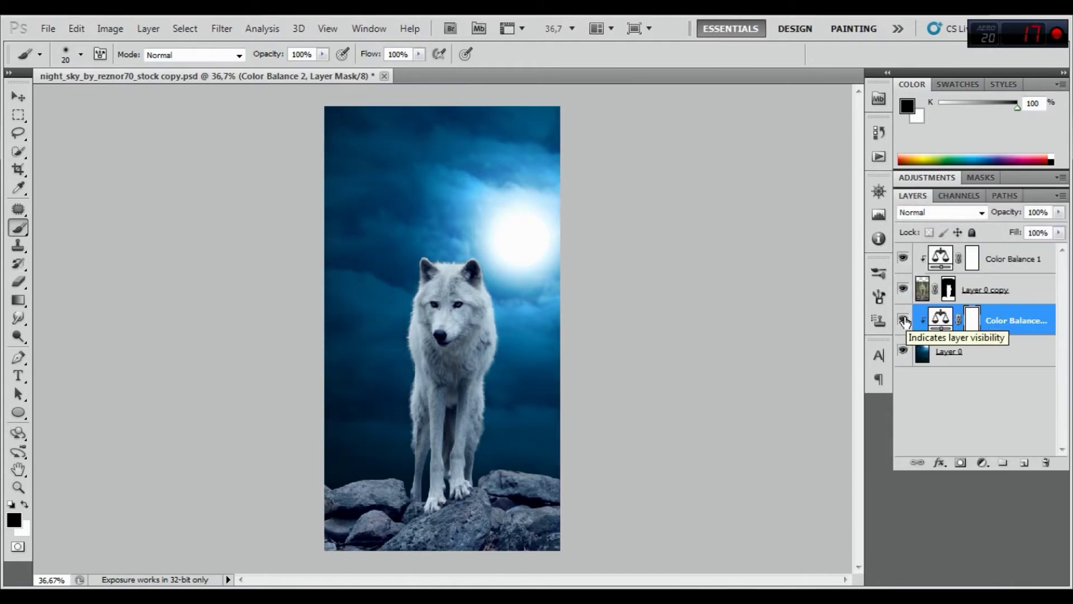
pyautogui.scroll(-1, 450, 276)
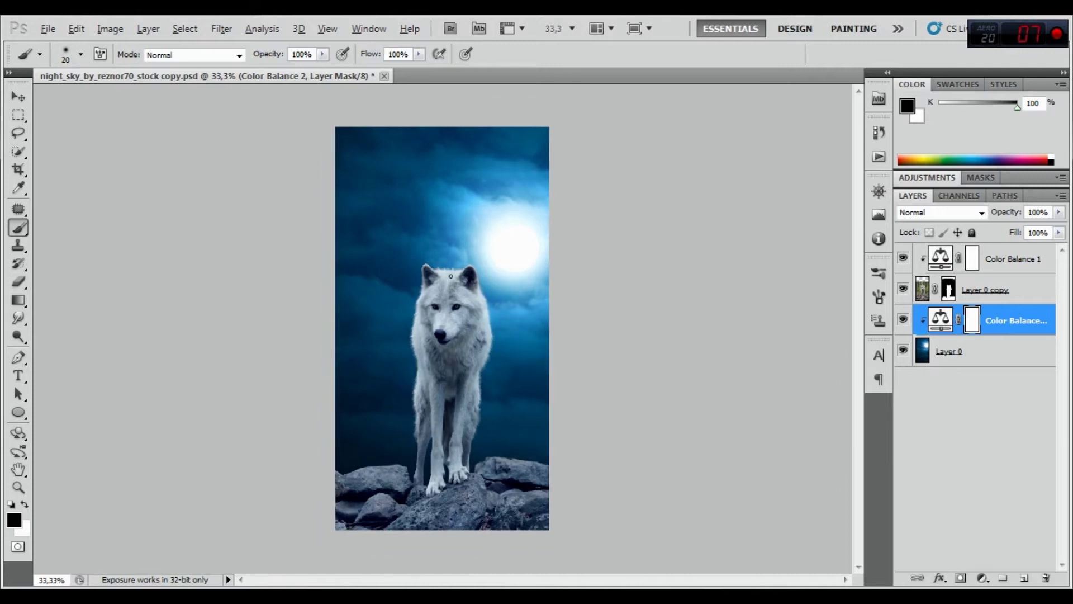
pyautogui.scroll(2, 441, 323)
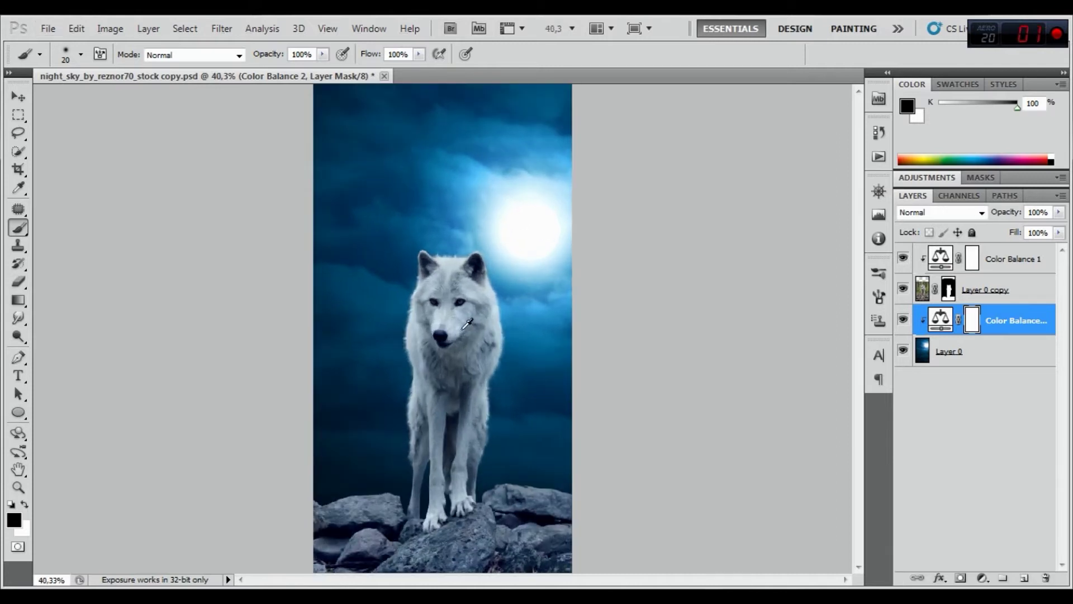
pyautogui.click(925, 289)
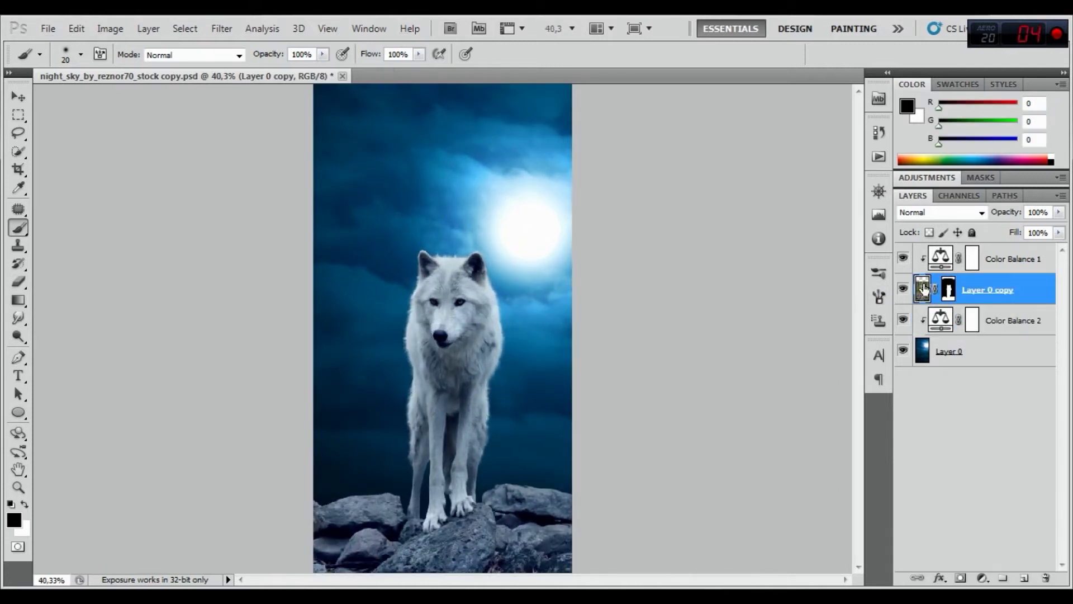
pyautogui.rightClick(949, 289)
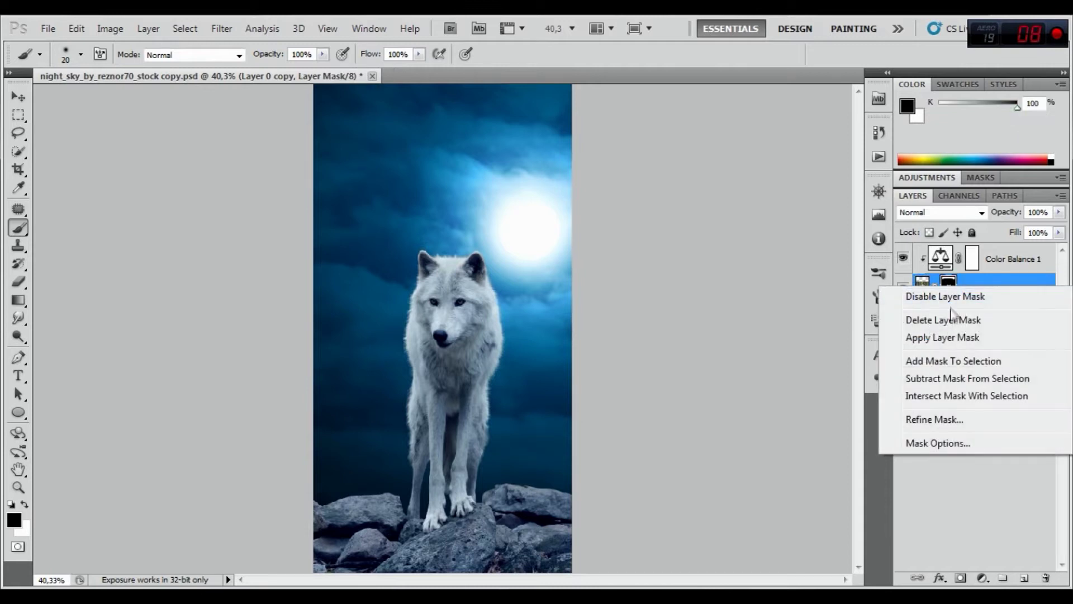
pyautogui.click(940, 338)
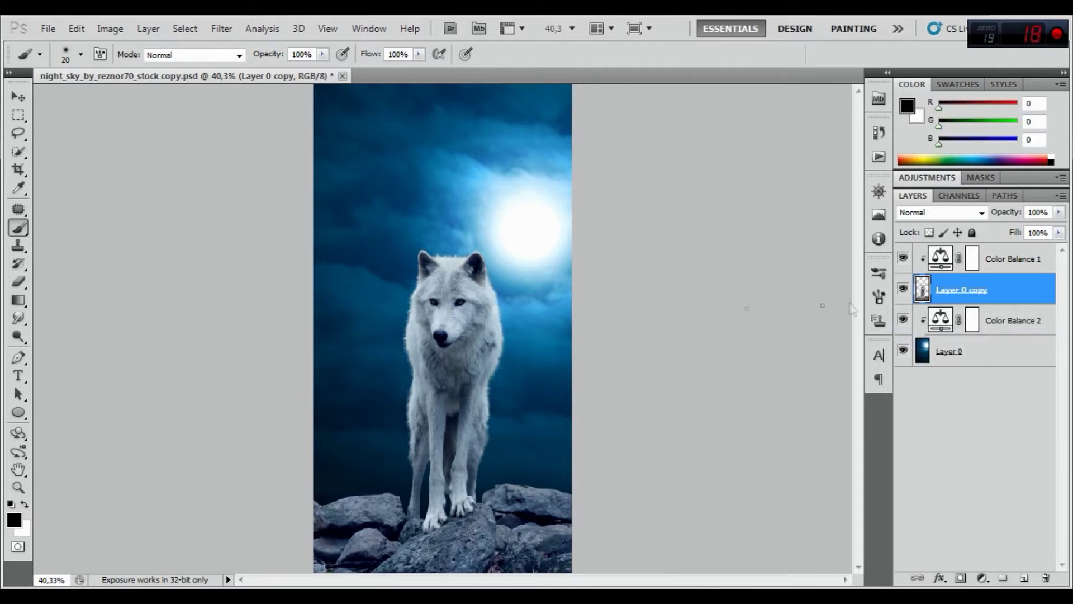
# Select the Smudge tool, load the Assorted Brushes set, and pick the 28 px textured brush.
pyautogui.click(18, 318)
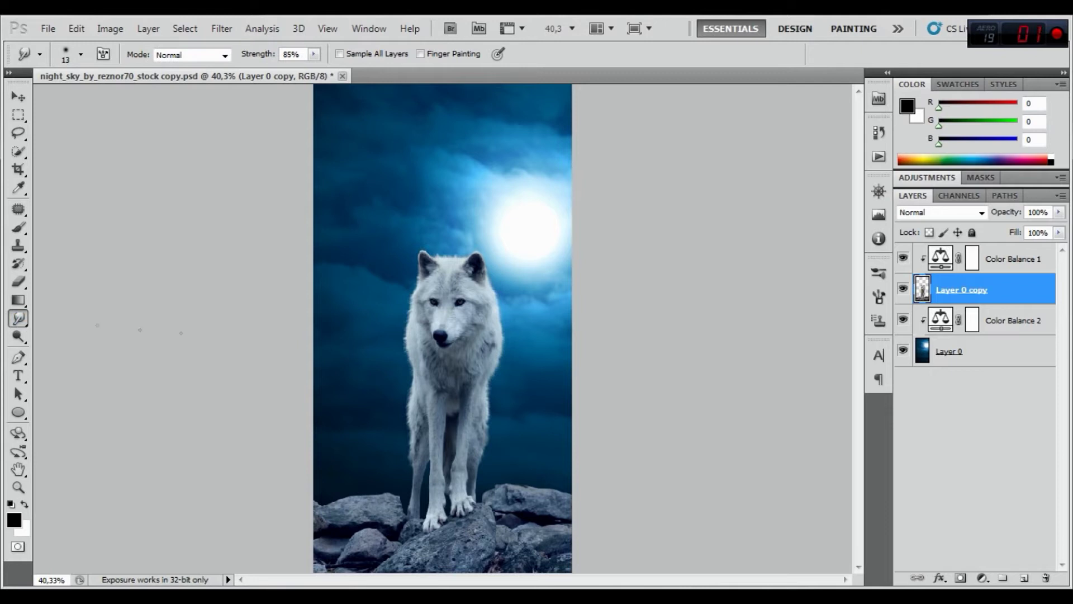
pyautogui.moveTo(373, 317); pyautogui.dragTo(452, 289)
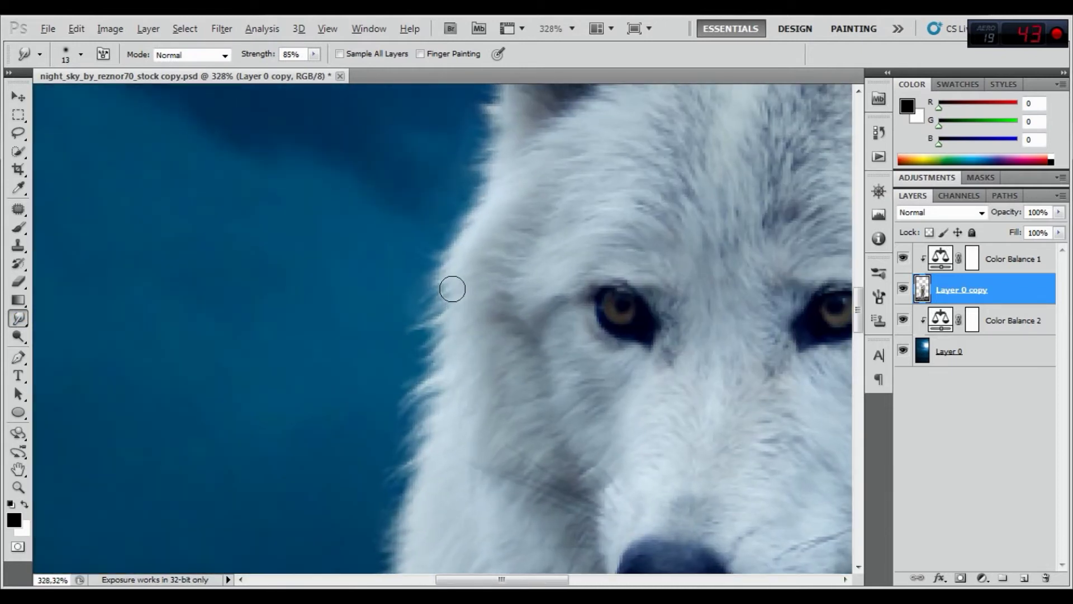
pyautogui.rightClick(452, 289)
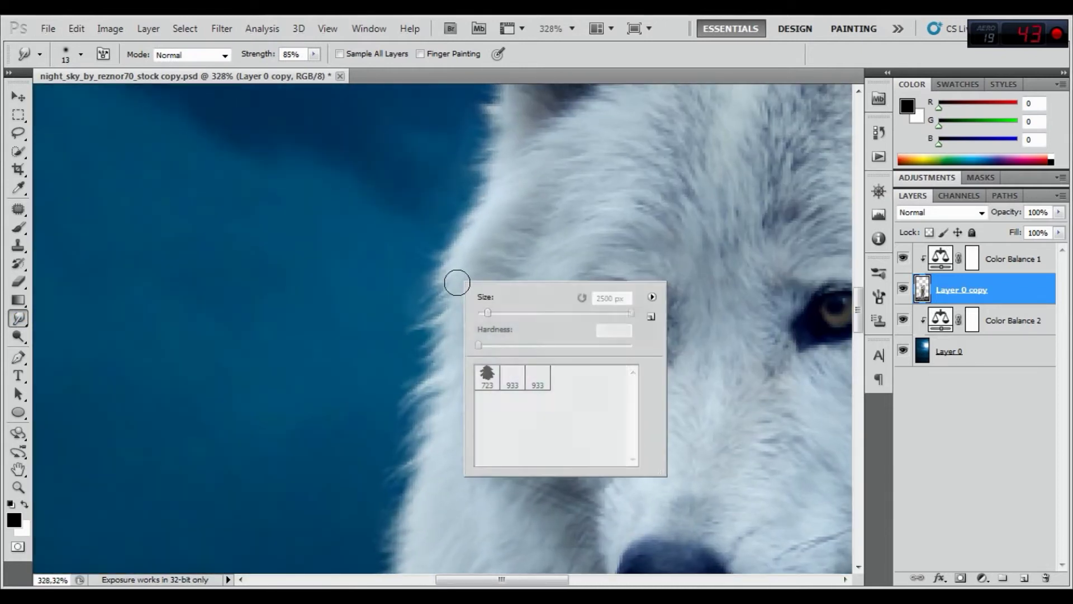
pyautogui.click(652, 298)
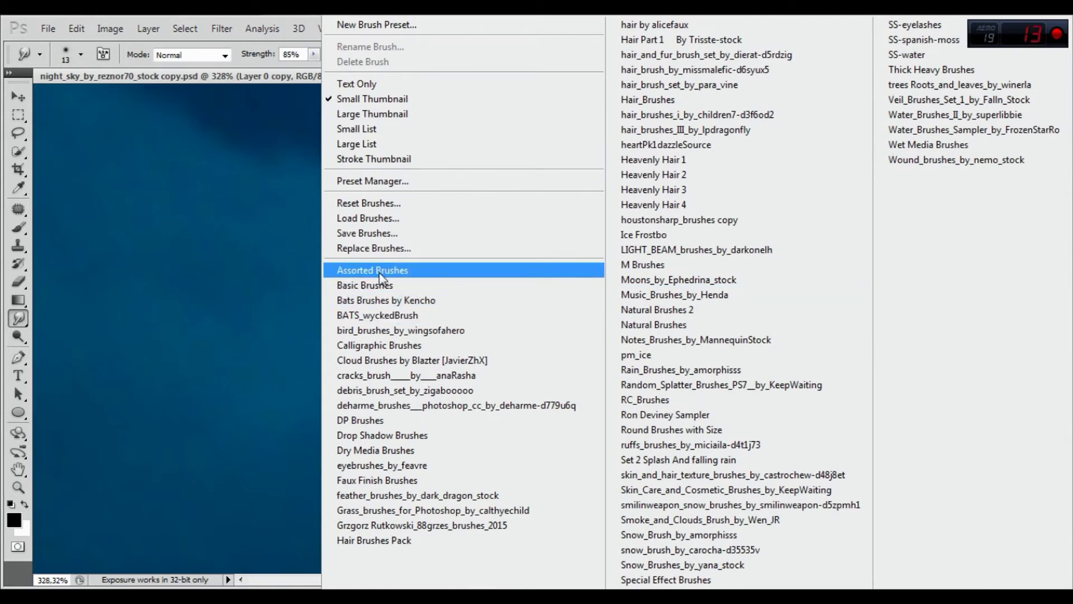
pyautogui.click(447, 271)
pyautogui.click(470, 246)
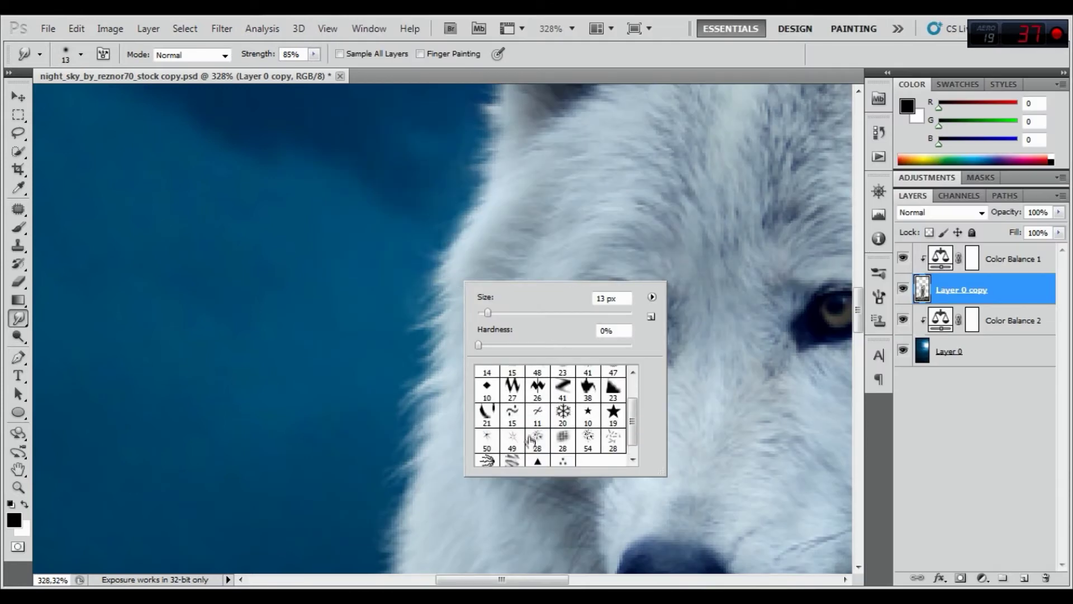
pyautogui.click(537, 438)
# Smudge fur from the cheek edge at 8 px brush size, then reduce the brush to 4 px.
pyautogui.moveTo(486, 313); pyautogui.dragTo(483, 313)
pyautogui.click(442, 274)
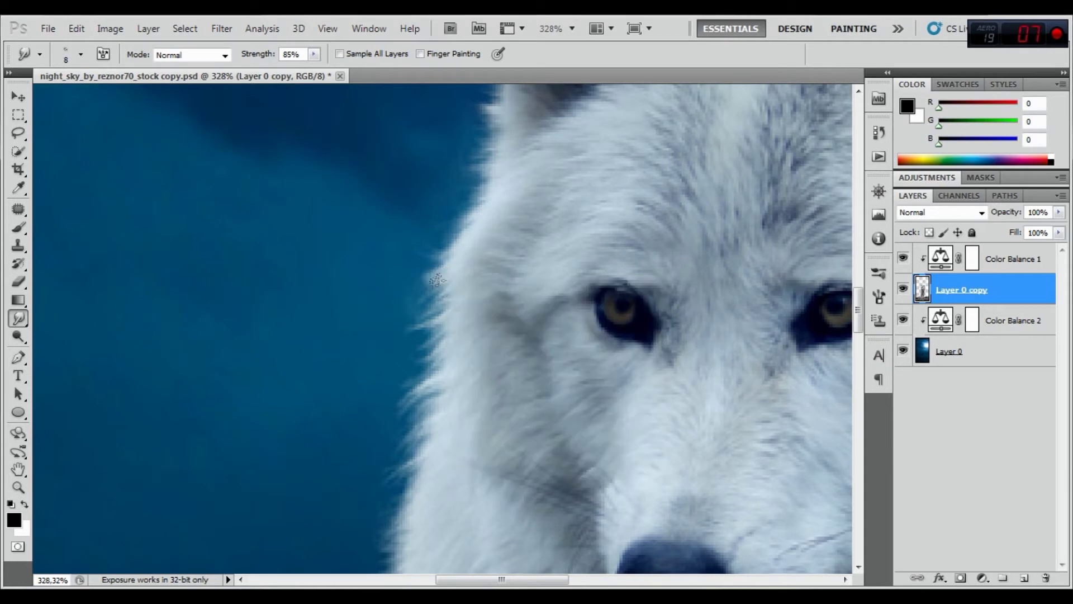
pyautogui.moveTo(442, 274); pyautogui.dragTo(407, 297)
pyautogui.scroll(-2, 499, 180)
pyautogui.rightClick(515, 188)
pyautogui.moveTo(534, 220); pyautogui.dragTo(532, 220)
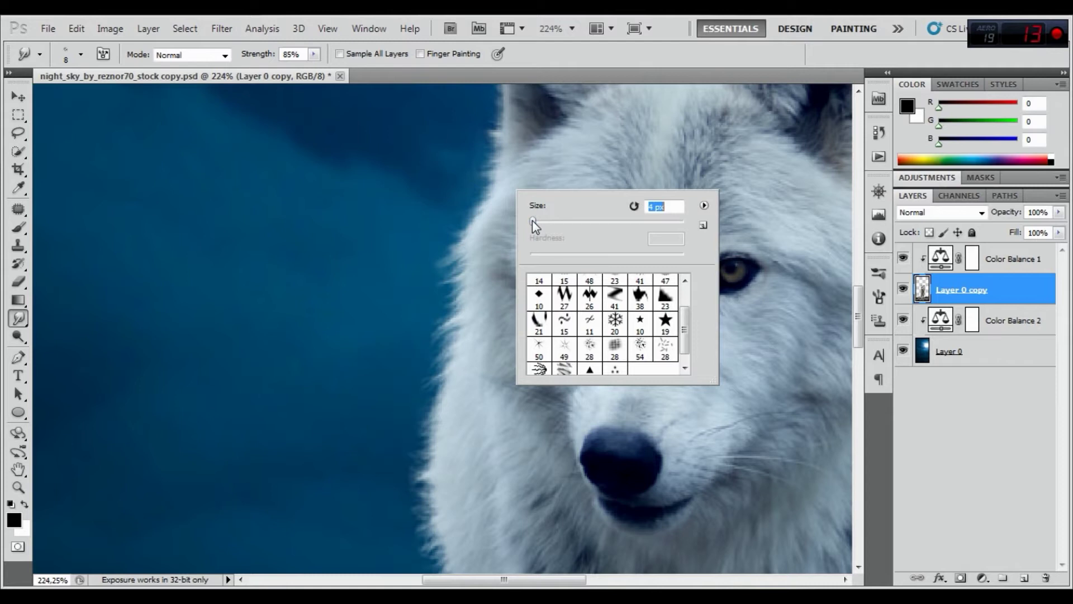
pyautogui.press('Return')
# Zoom in and smudge short fur wisps upward from the ear edges into the sky.
pyautogui.scroll(4, 496, 140)
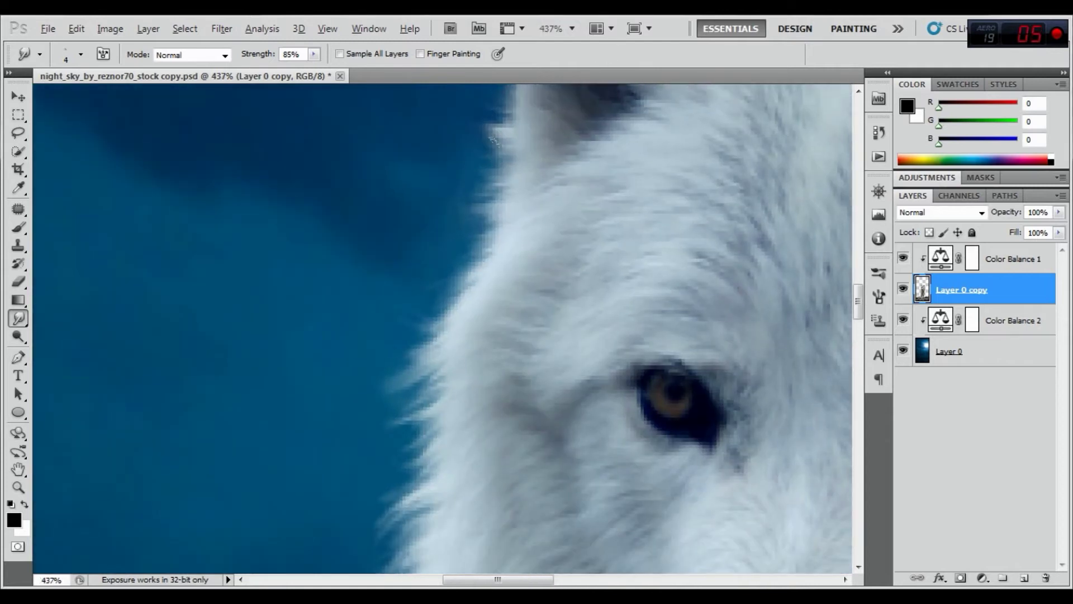
pyautogui.moveTo(527, 149); pyautogui.dragTo(527, 348)
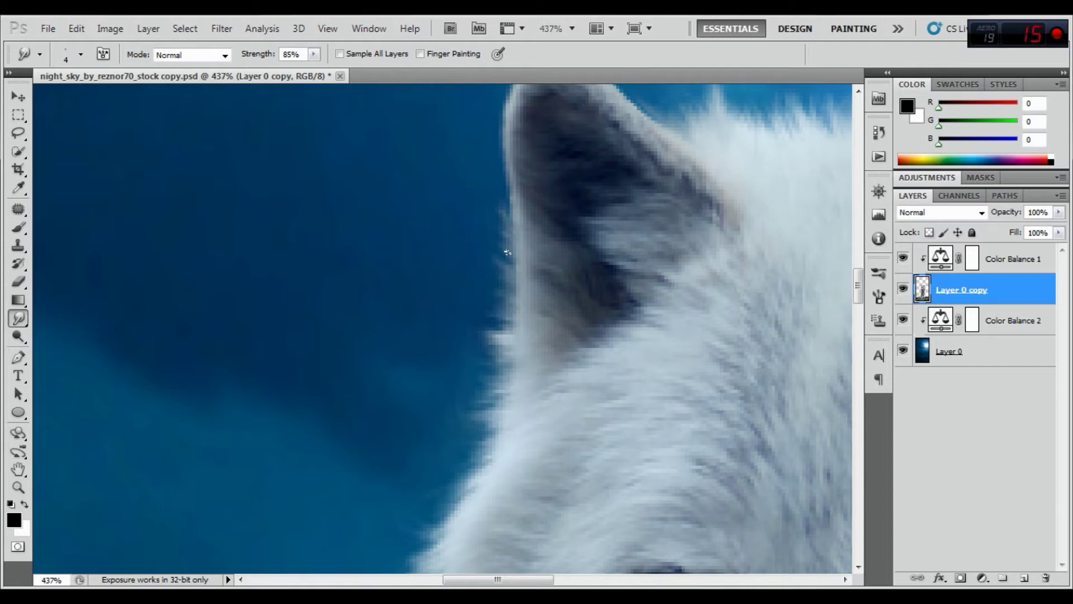
pyautogui.moveTo(509, 196); pyautogui.dragTo(500, 200)
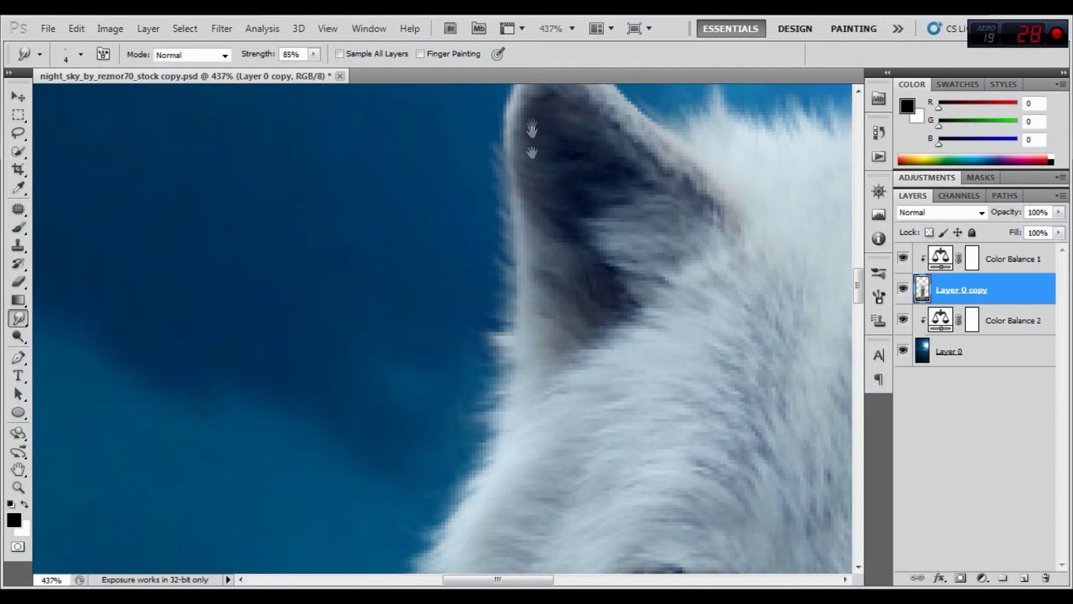
pyautogui.moveTo(496, 164); pyautogui.dragTo(491, 270)
pyautogui.moveTo(611, 252); pyautogui.dragTo(596, 223)
pyautogui.moveTo(637, 270)
pyautogui.mouseDown()
pyautogui.moveTo(644, 244)
pyautogui.moveTo(651, 254)
pyautogui.moveTo(740, 235)
pyautogui.mouseUp()
pyautogui.moveTo(752, 280); pyautogui.dragTo(757, 244)
# Scroll across the wolf and pull wispy fur strands along the body's edge.
pyautogui.hscroll(2, 505, 463)
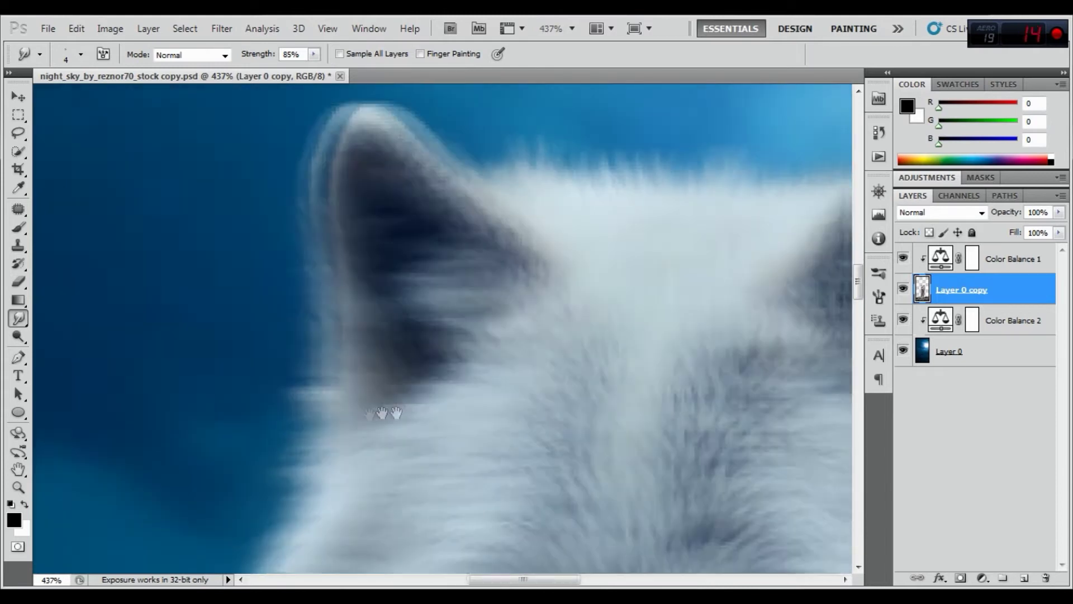
pyautogui.hscroll(1, 384, 413)
pyautogui.hscroll(1, 725, 201)
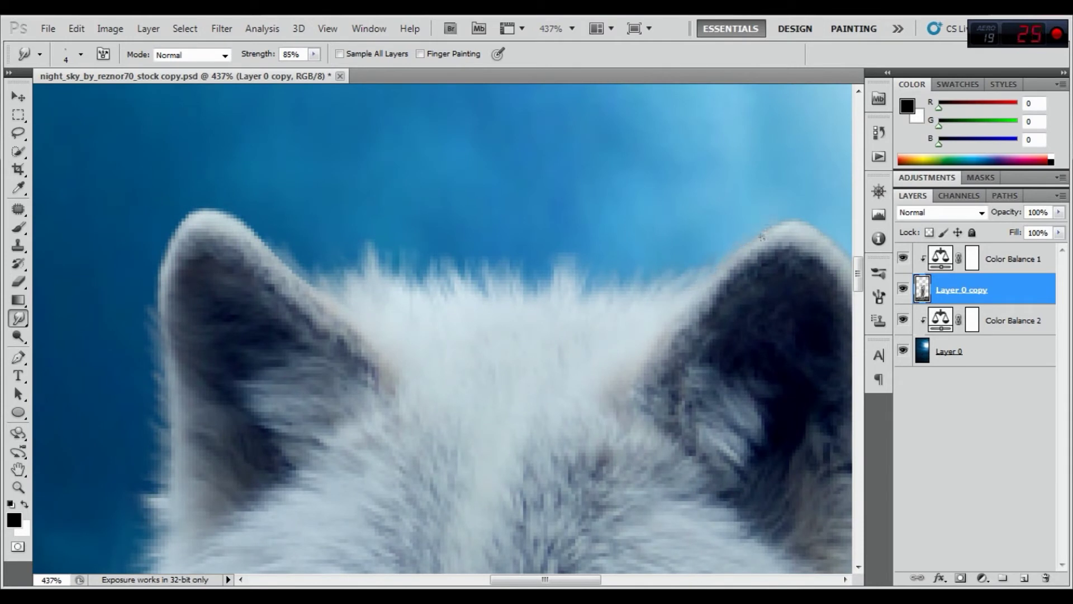
pyautogui.hscroll(1, 805, 200)
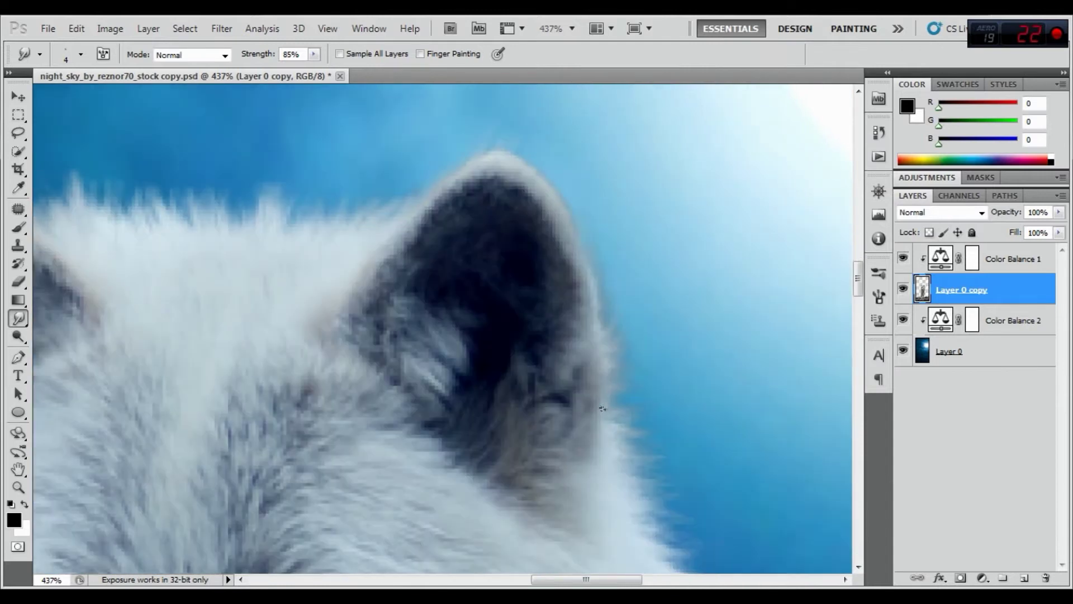
pyautogui.hscroll(1, 559, 391)
pyautogui.scroll(-2, 559, 391)
pyautogui.scroll(-2, 503, 346)
pyautogui.scroll(-1, 447, 313)
pyautogui.moveTo(425, 301)
pyautogui.mouseDown()
pyautogui.moveTo(414, 325)
pyautogui.moveTo(425, 367)
pyautogui.mouseUp()
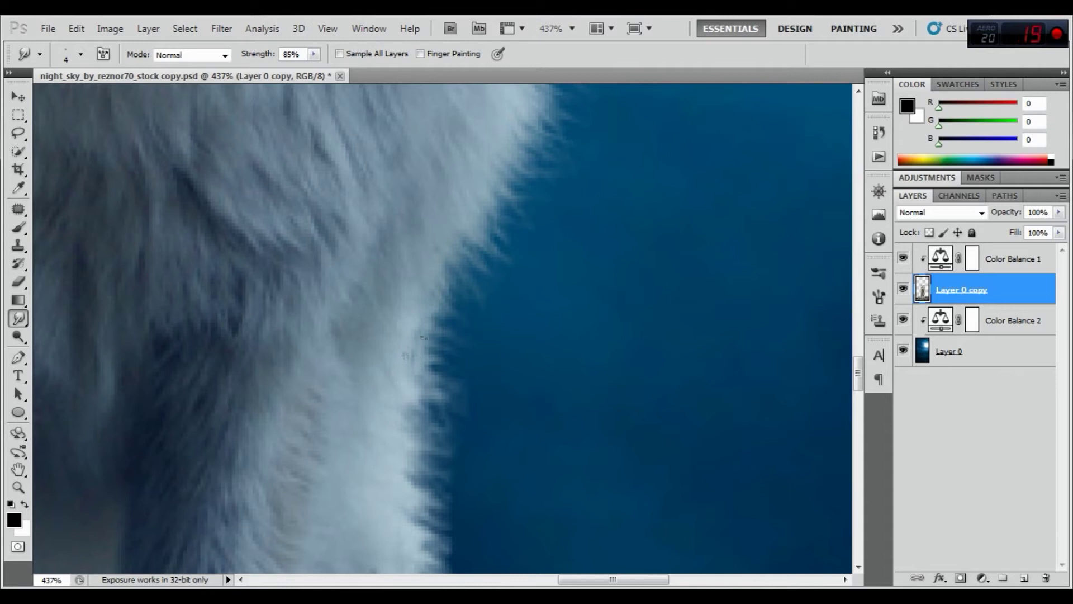
# Smudge downward fur wisps along the front leg edges and into the gaps between legs.
pyautogui.scroll(-2, 424, 366)
pyautogui.hscroll(-1, 425, 366)
pyautogui.moveTo(492, 355)
pyautogui.mouseDown()
pyautogui.moveTo(481, 392)
pyautogui.moveTo(514, 511)
pyautogui.mouseUp()
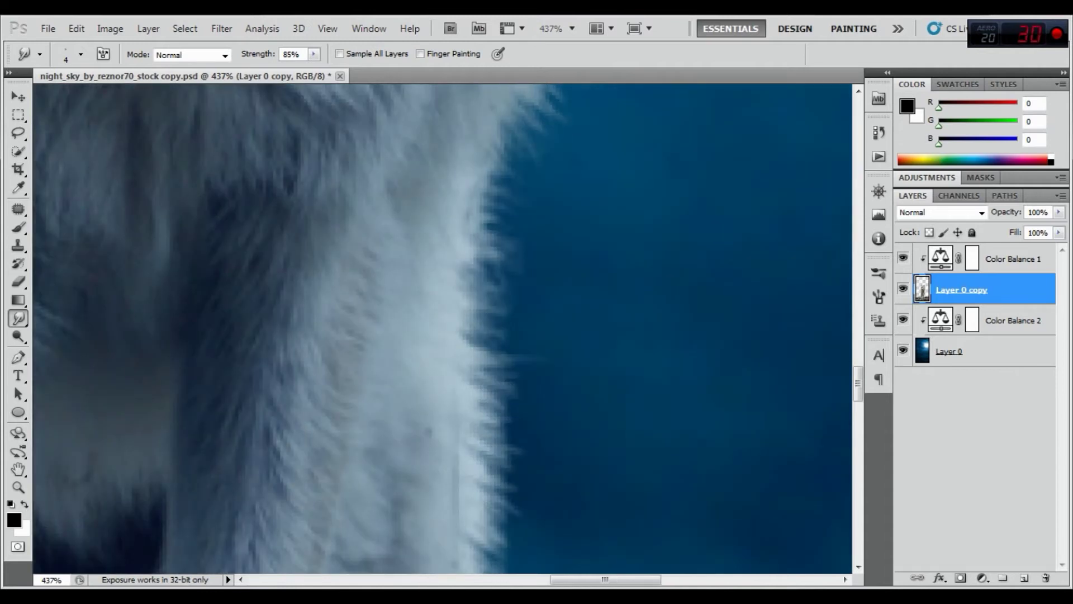
pyautogui.scroll(-1, 444, 450)
pyautogui.moveTo(391, 385)
pyautogui.mouseDown()
pyautogui.moveTo(425, 414)
pyautogui.moveTo(417, 470)
pyautogui.mouseUp()
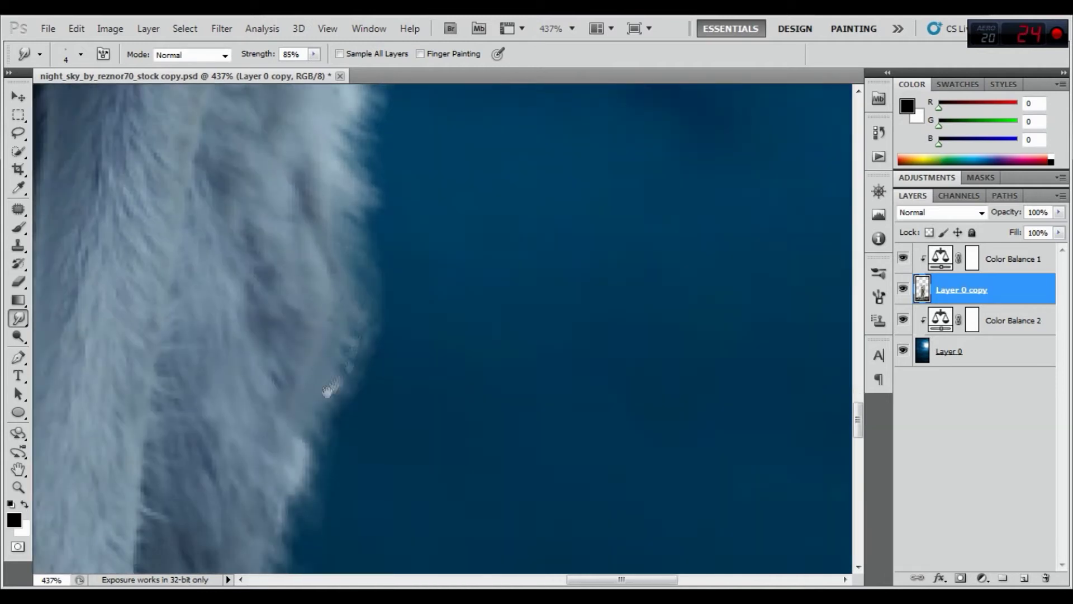
pyautogui.scroll(-1, 392, 303)
pyautogui.moveTo(391, 303)
pyautogui.mouseDown()
pyautogui.moveTo(359, 358)
pyautogui.moveTo(347, 453)
pyautogui.mouseUp()
pyautogui.scroll(-2, 346, 453)
pyautogui.moveTo(349, 332)
pyautogui.mouseDown()
pyautogui.moveTo(348, 424)
pyautogui.moveTo(334, 461)
pyautogui.mouseUp()
pyautogui.scroll(-2, 335, 461)
pyautogui.moveTo(358, 364); pyautogui.dragTo(365, 485)
pyautogui.hscroll(-5, 363, 485)
pyautogui.scroll(-2, 363, 485)
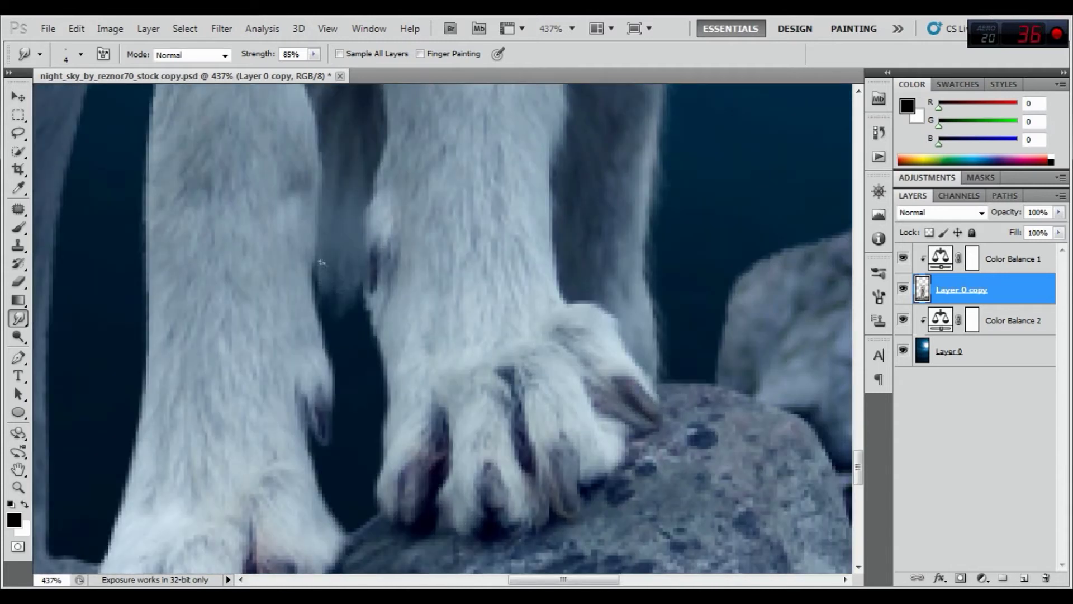
pyautogui.moveTo(323, 296); pyautogui.dragTo(336, 403)
pyautogui.moveTo(327, 319); pyautogui.dragTo(333, 408)
pyautogui.moveTo(368, 291); pyautogui.dragTo(353, 431)
# Smudge more fur wisps along the middle leg and the remaining legs, then fit the image on screen.
pyautogui.scroll(-2, 364, 391)
pyautogui.hscroll(-3, 363, 391)
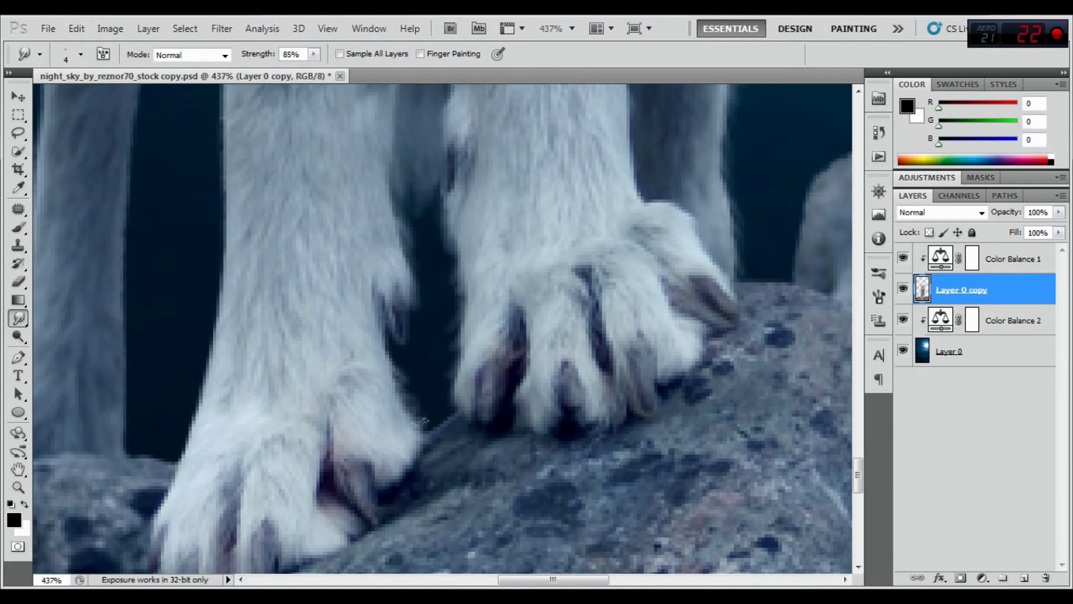
pyautogui.scroll(10, 395, 356)
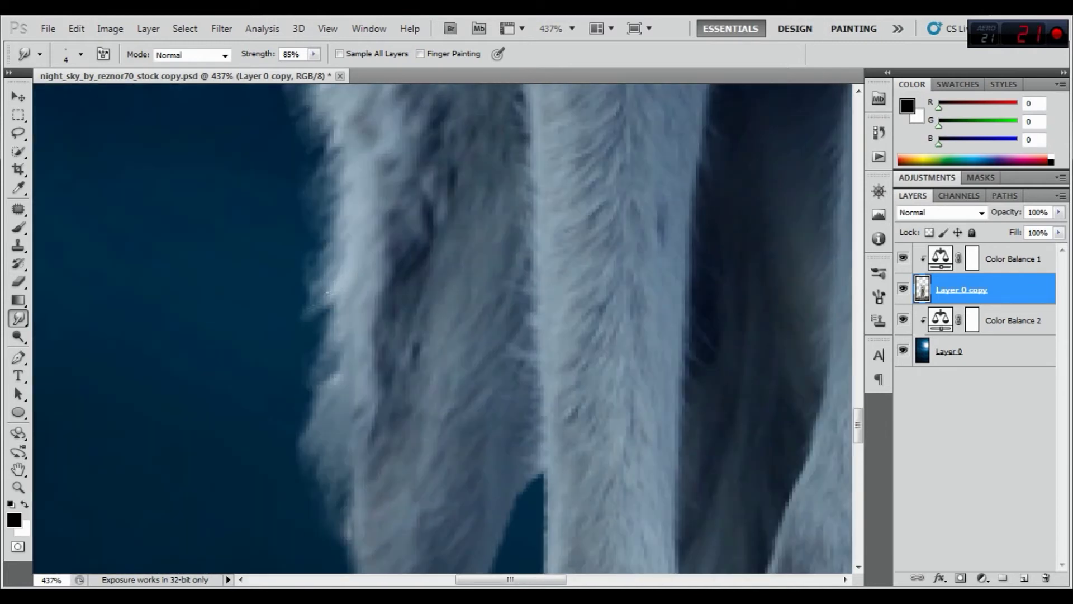
pyautogui.scroll(-2, 335, 414)
pyautogui.scroll(-2, 355, 419)
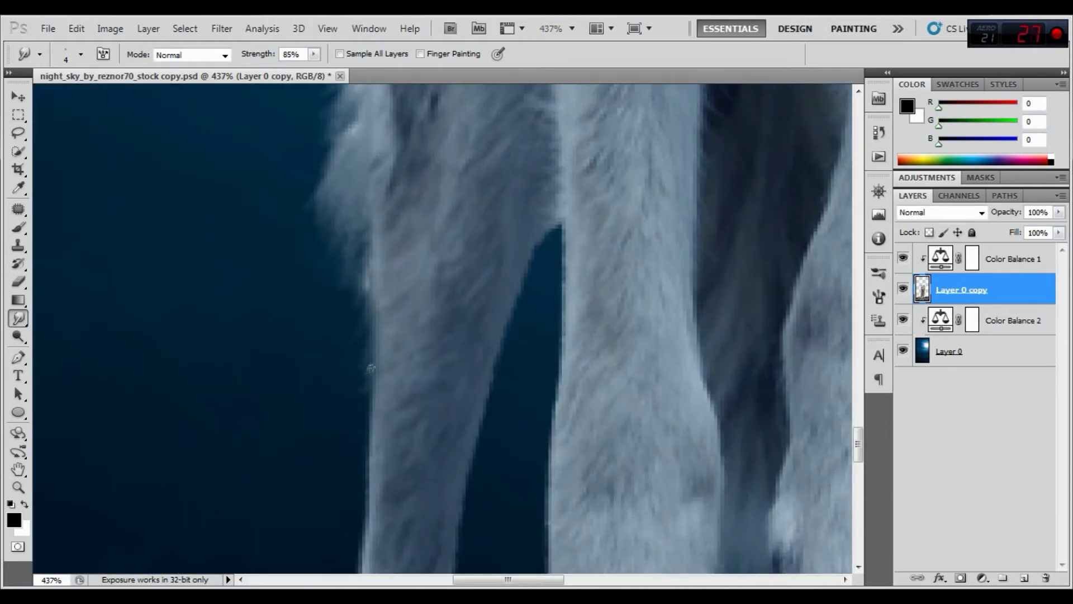
pyautogui.scroll(-2, 371, 341)
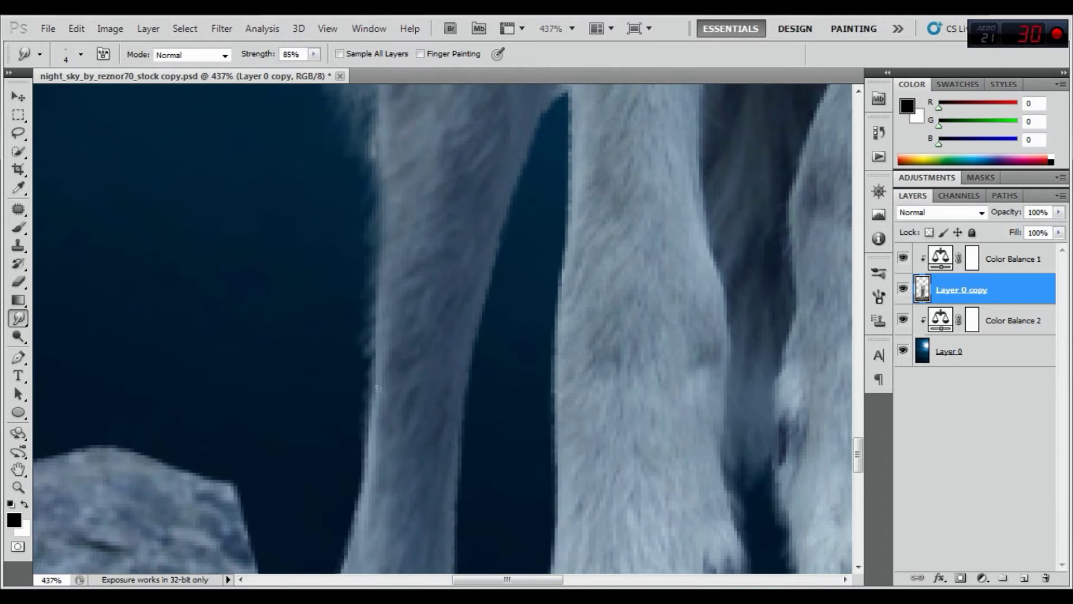
pyautogui.scroll(-2, 347, 475)
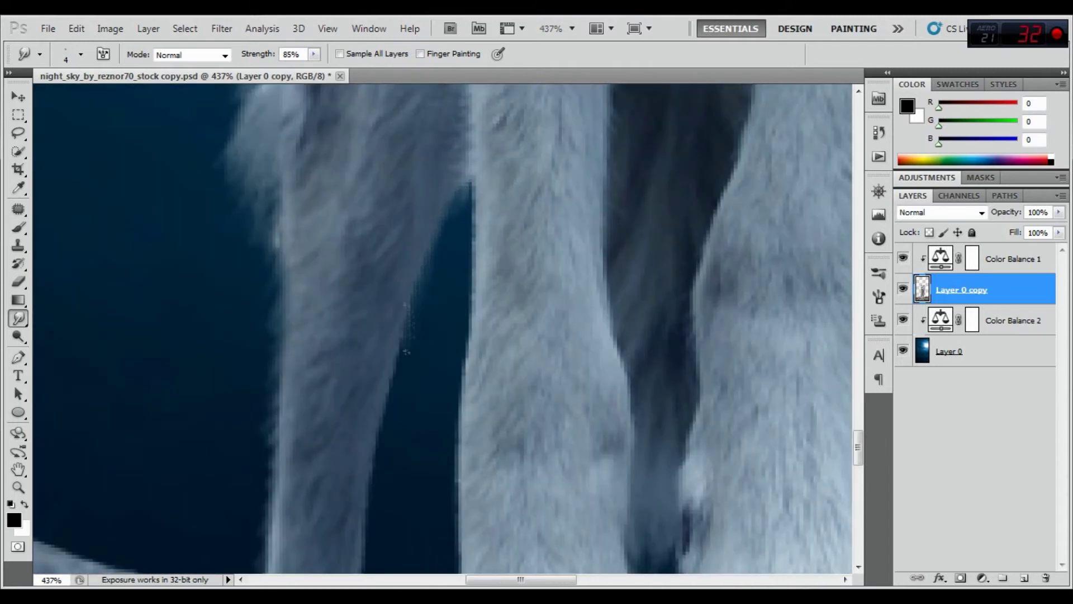
pyautogui.scroll(-2, 369, 386)
pyautogui.scroll(-1, 344, 447)
pyautogui.scroll(-1, 347, 461)
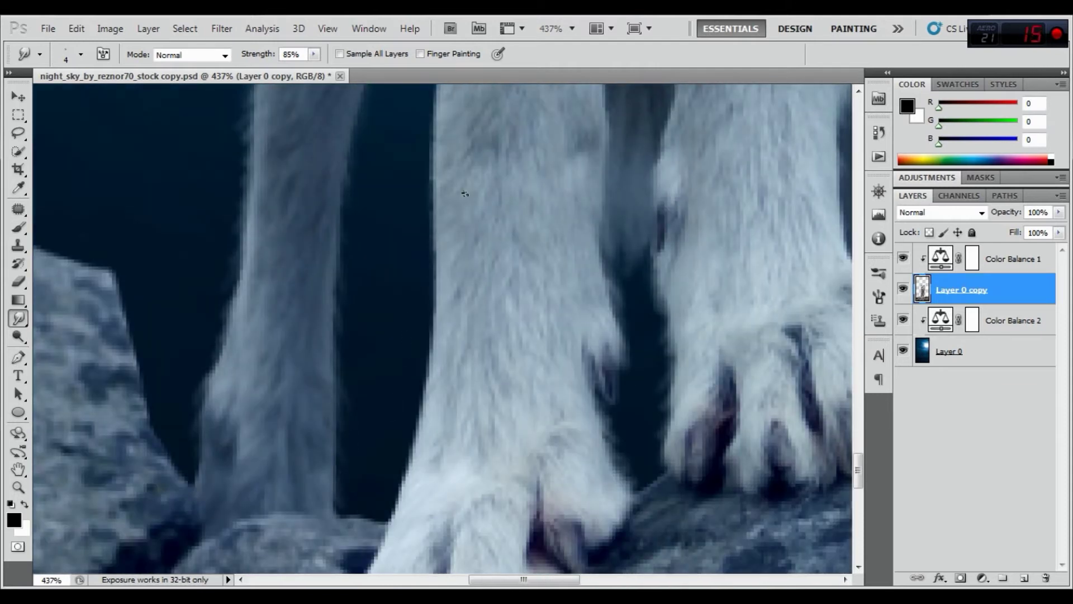
pyautogui.scroll(3, 471, 280)
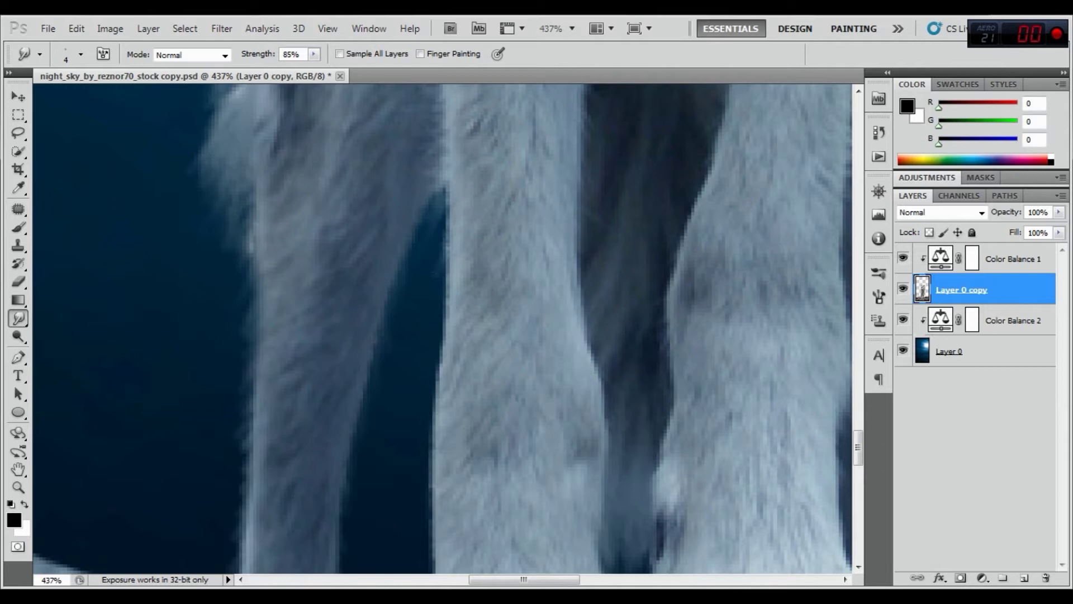
pyautogui.moveTo(445, 223)
pyautogui.mouseDown()
pyautogui.moveTo(428, 540)
pyautogui.moveTo(450, 377)
pyautogui.mouseUp()
pyautogui.moveTo(447, 425); pyautogui.dragTo(448, 313)
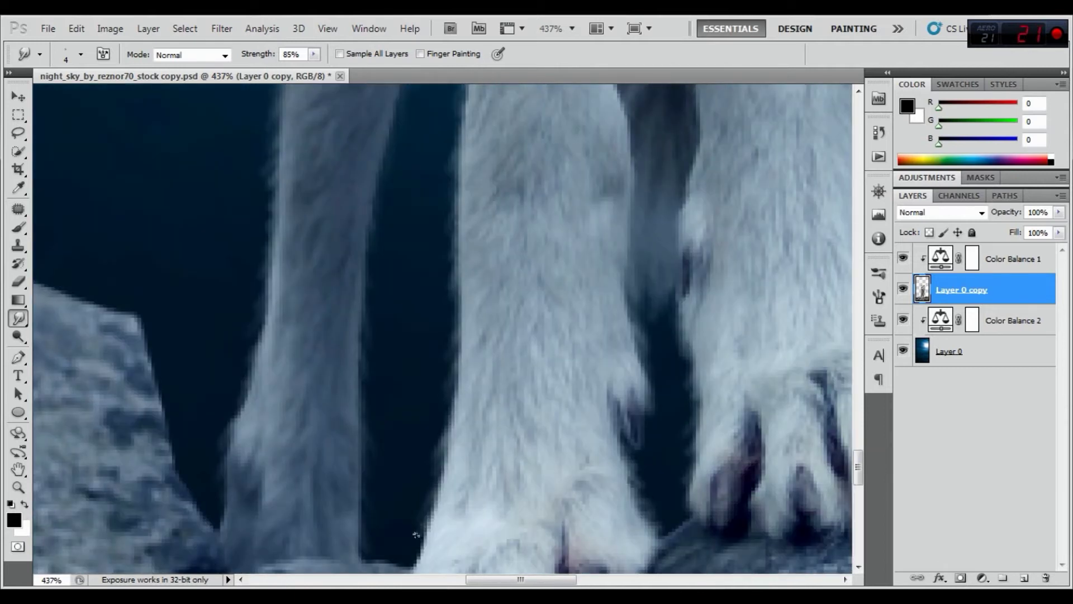
pyautogui.scroll(3, 462, 474)
pyautogui.moveTo(313, 162); pyautogui.dragTo(283, 268)
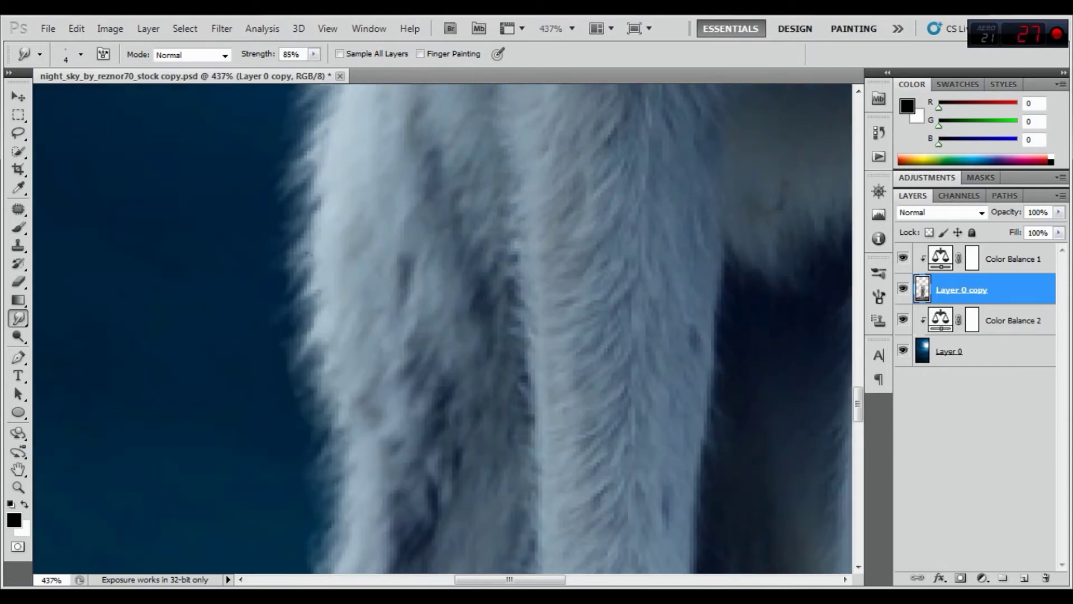
pyautogui.scroll(3, 292, 391)
pyautogui.moveTo(319, 313); pyautogui.dragTo(291, 436)
pyautogui.hotkey('ctrl', '0')
# Try the Brush tool with swapped colours, zoom in on the chest, and reselect Smudge.
pyautogui.scroll(-5, 387, 229)
pyautogui.press('b')
pyautogui.press('x')
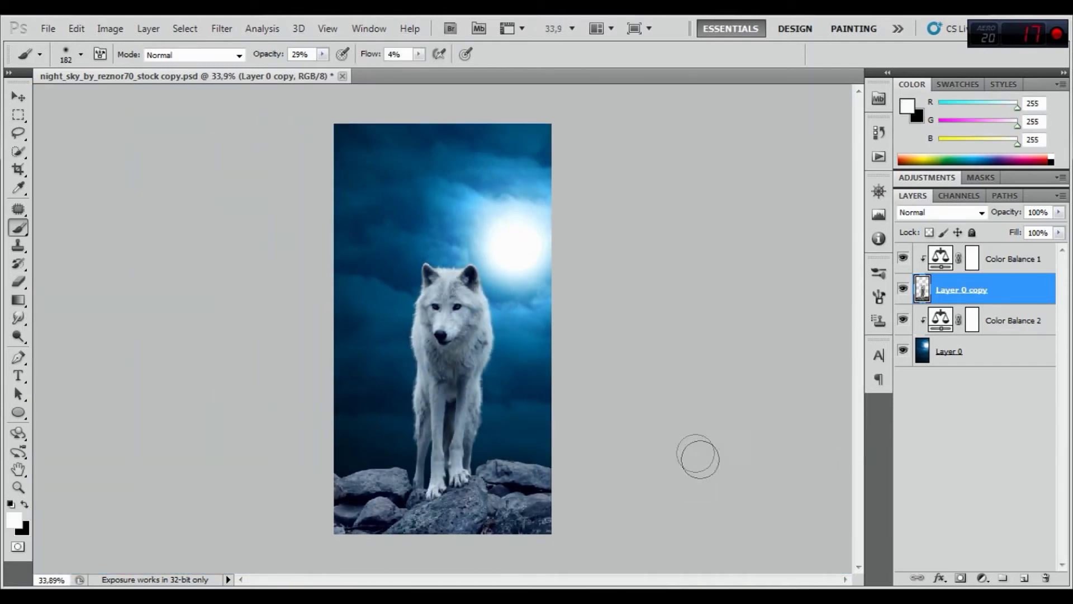
pyautogui.scroll(2, 528, 396)
pyautogui.scroll(2, 503, 405)
pyautogui.scroll(1, 497, 407)
pyautogui.scroll(1, 494, 406)
pyautogui.click(17, 318)
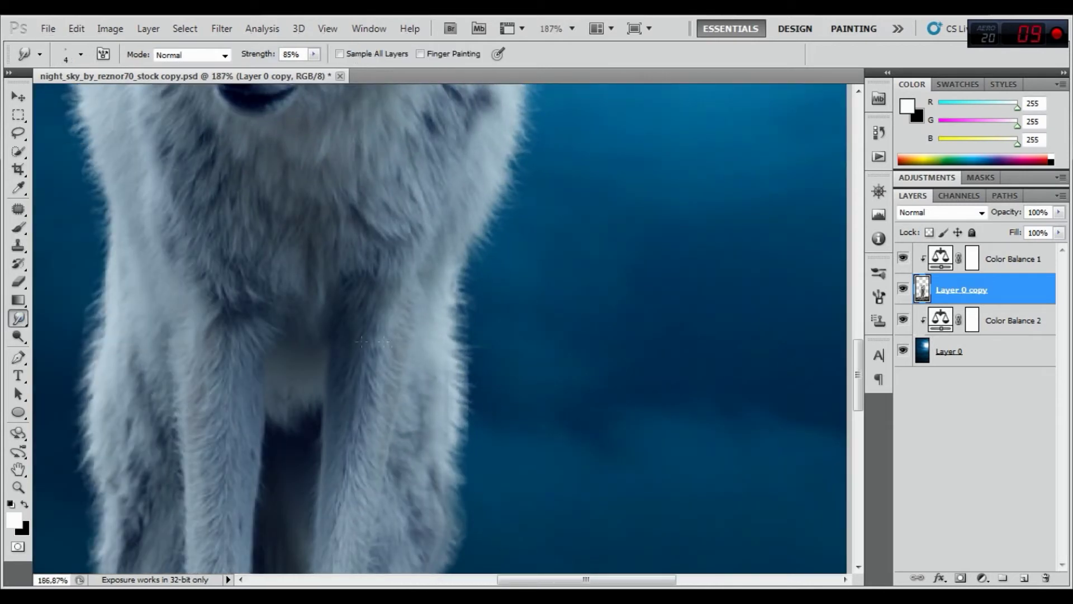
pyautogui.scroll(2, 462, 312)
pyautogui.scroll(1, 470, 366)
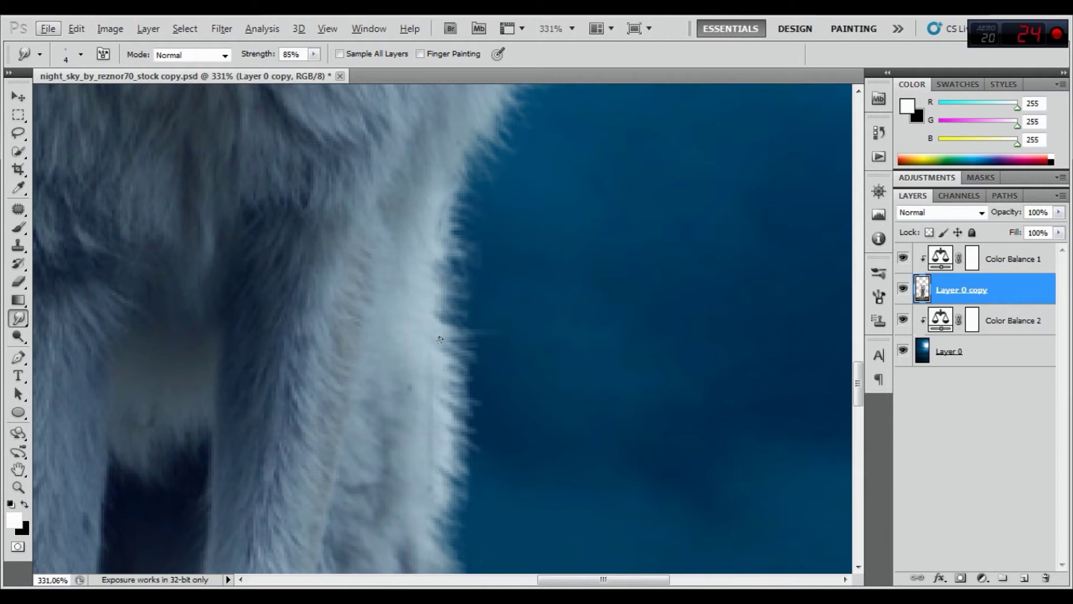
# Erase stray fur wisps along the chest edge with a soft 22 px eraser at 0% hardness.
pyautogui.click(18, 282)
pyautogui.rightClick(531, 294)
pyautogui.moveTo(574, 325); pyautogui.dragTo(572, 324)
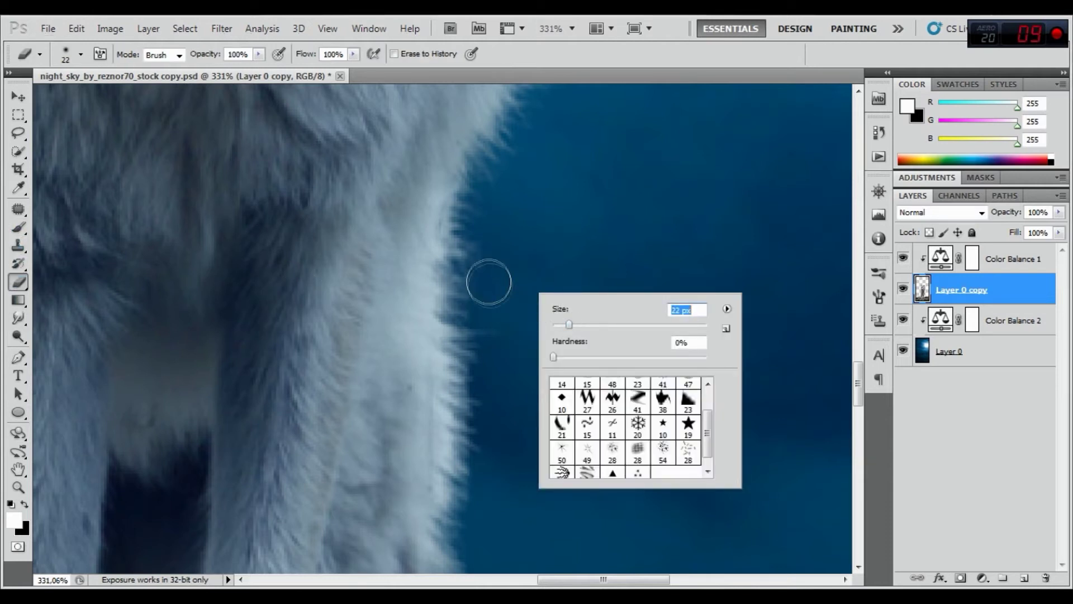
pyautogui.press('Return')
pyautogui.moveTo(479, 310)
pyautogui.mouseDown()
pyautogui.moveTo(479, 501)
pyautogui.moveTo(471, 307)
pyautogui.moveTo(468, 453)
pyautogui.mouseUp()
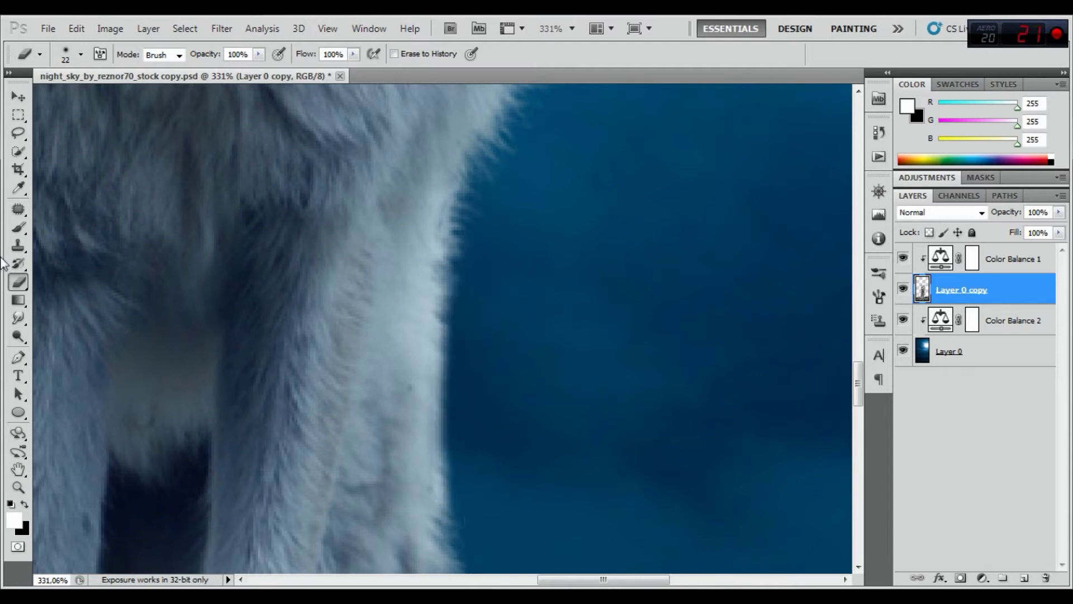
pyautogui.click(18, 319)
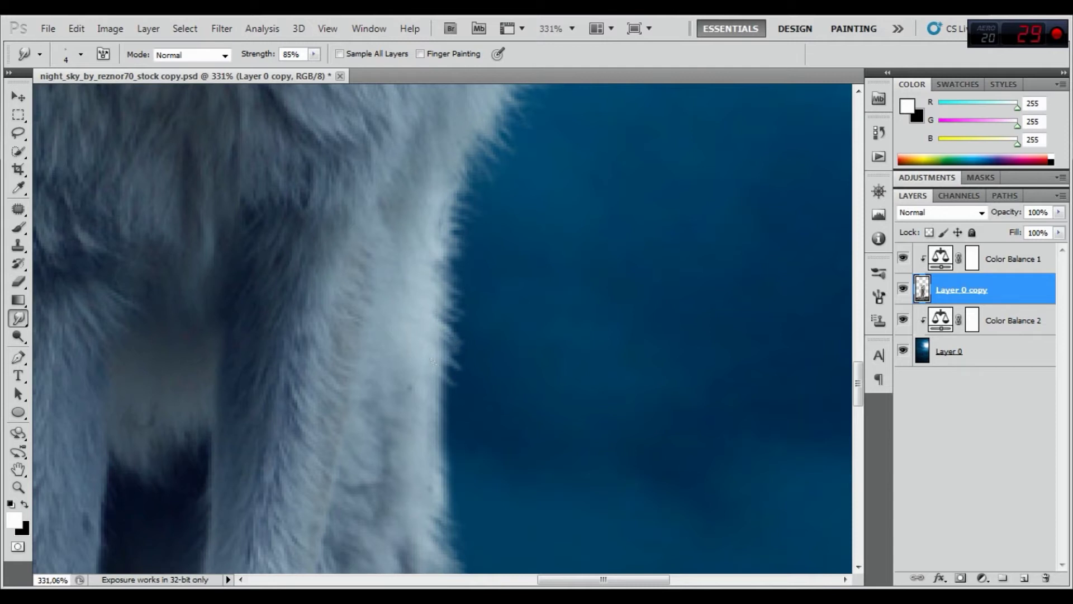
# Smudge the wolf's side fur edge outward into the blue sky.
pyautogui.moveTo(429, 393); pyautogui.dragTo(448, 396)
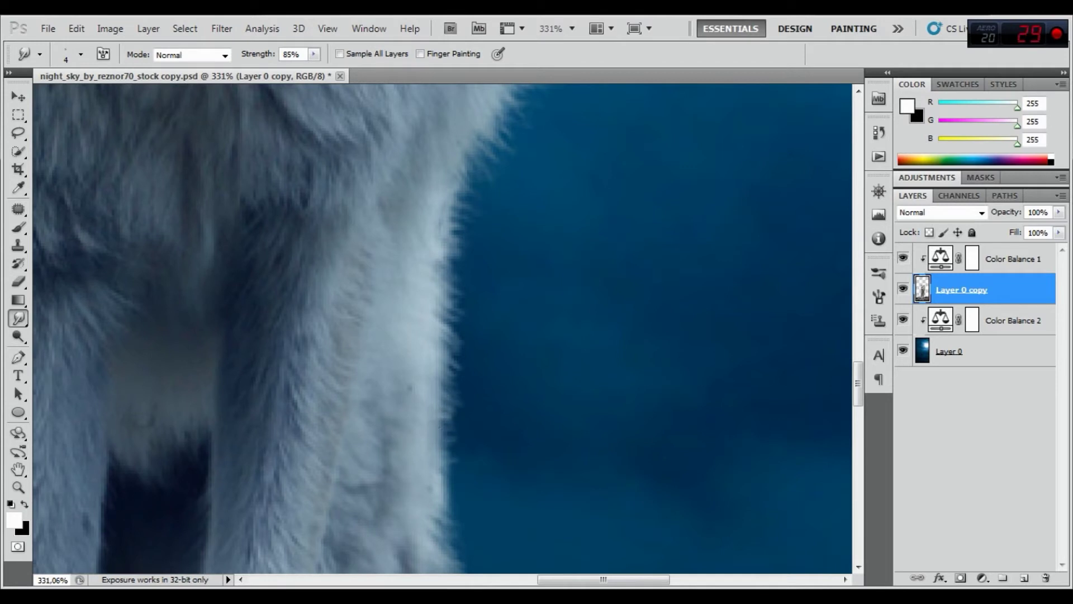
pyautogui.moveTo(435, 421); pyautogui.dragTo(447, 446)
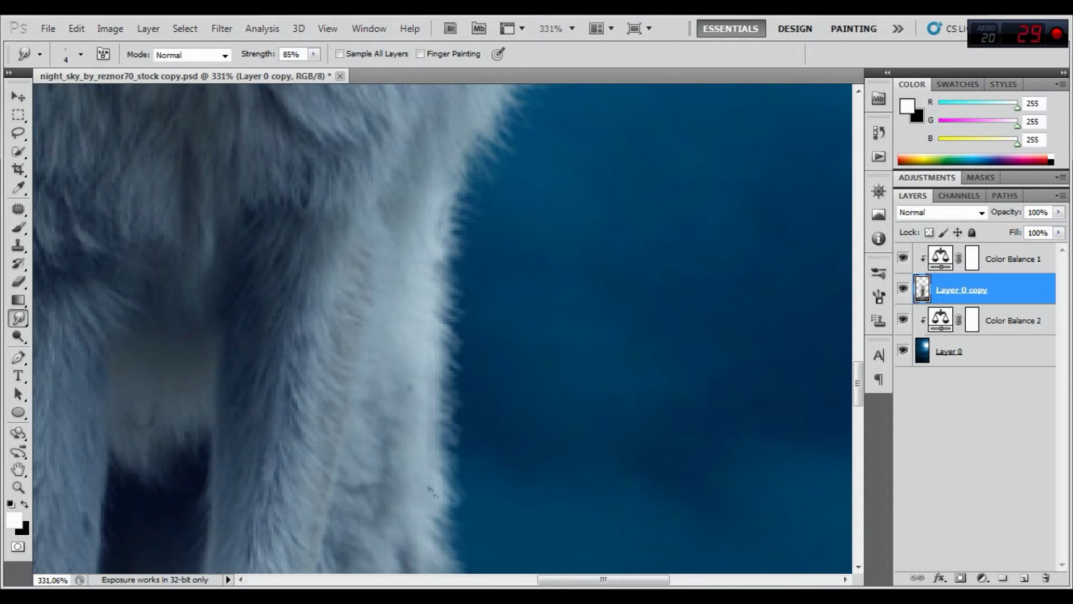
pyautogui.moveTo(527, 498); pyautogui.dragTo(475, 365)
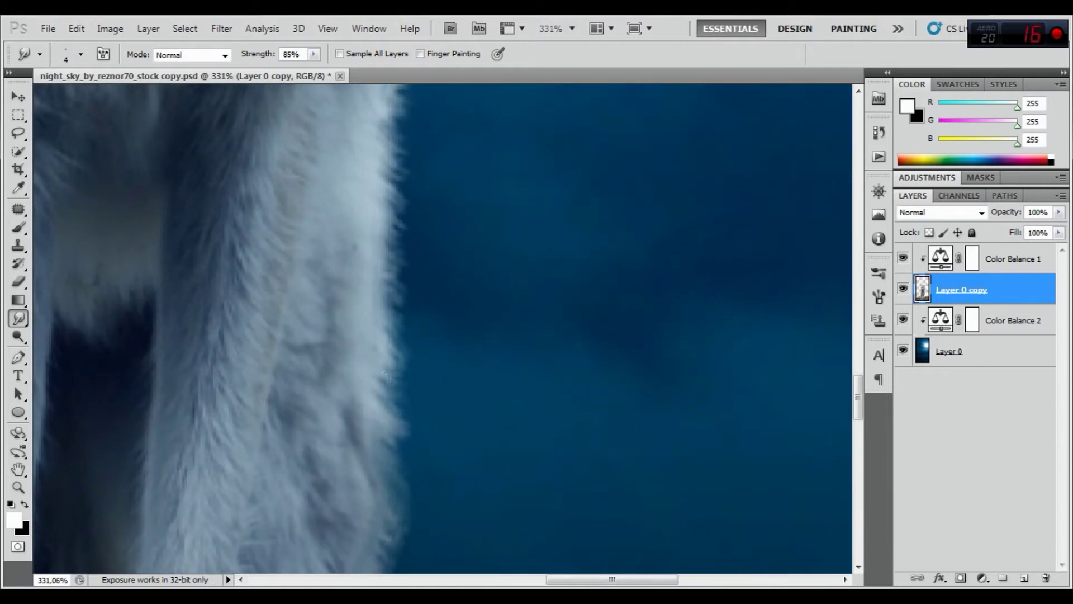
pyautogui.moveTo(383, 380)
pyautogui.mouseDown()
pyautogui.moveTo(414, 405)
pyautogui.moveTo(421, 427)
pyautogui.mouseUp()
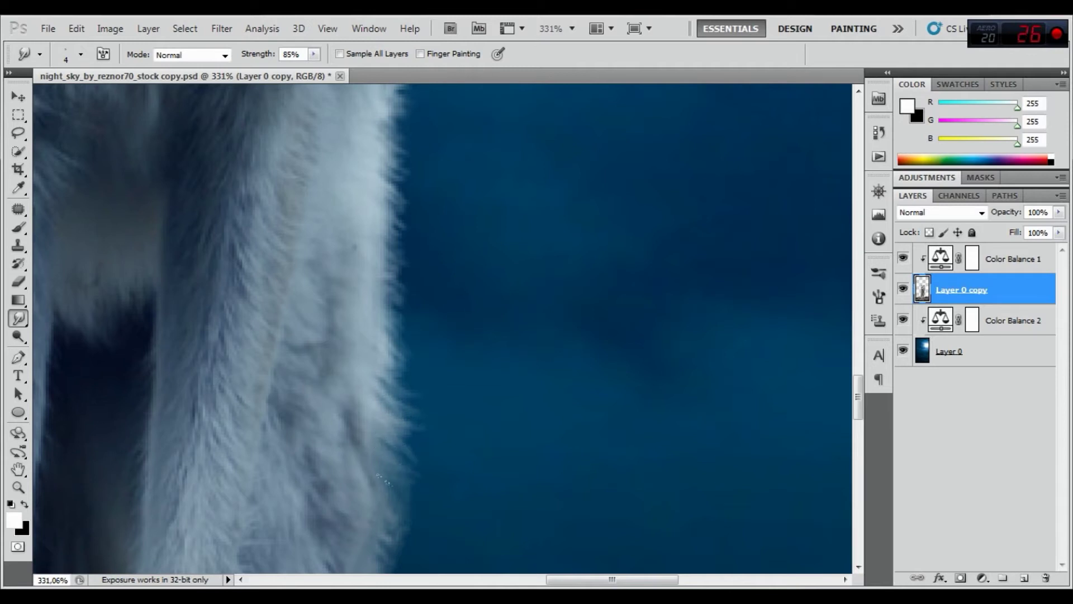
pyautogui.moveTo(416, 509); pyautogui.dragTo(380, 374)
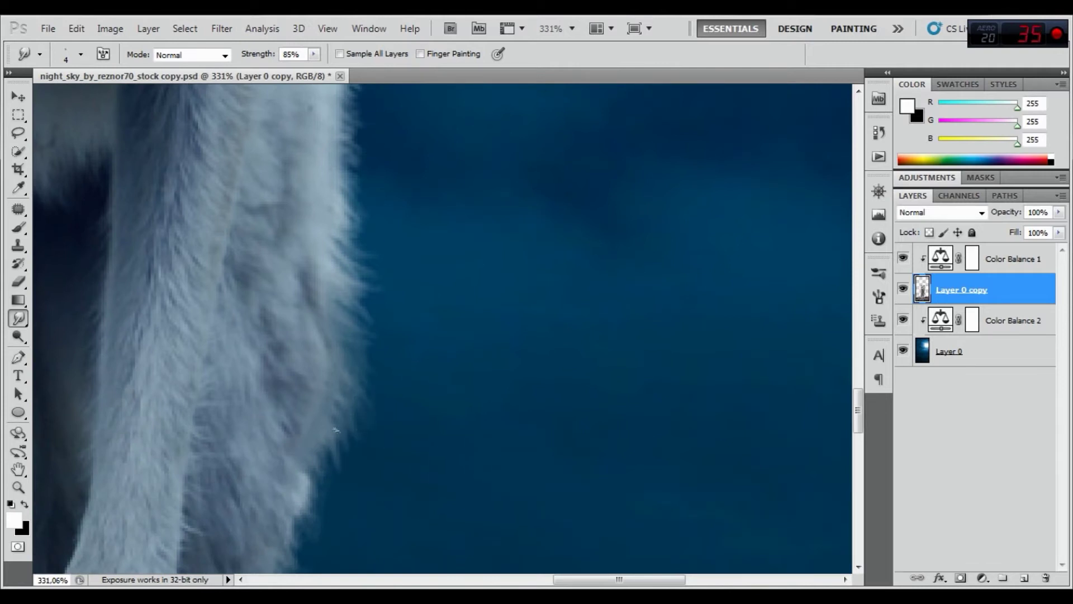
# Pull soft fur wisps out from the leg edge above the rock.
pyautogui.moveTo(305, 482)
pyautogui.mouseDown()
pyautogui.moveTo(331, 512)
pyautogui.moveTo(309, 544)
pyautogui.moveTo(334, 382)
pyautogui.moveTo(312, 429)
pyautogui.mouseUp()
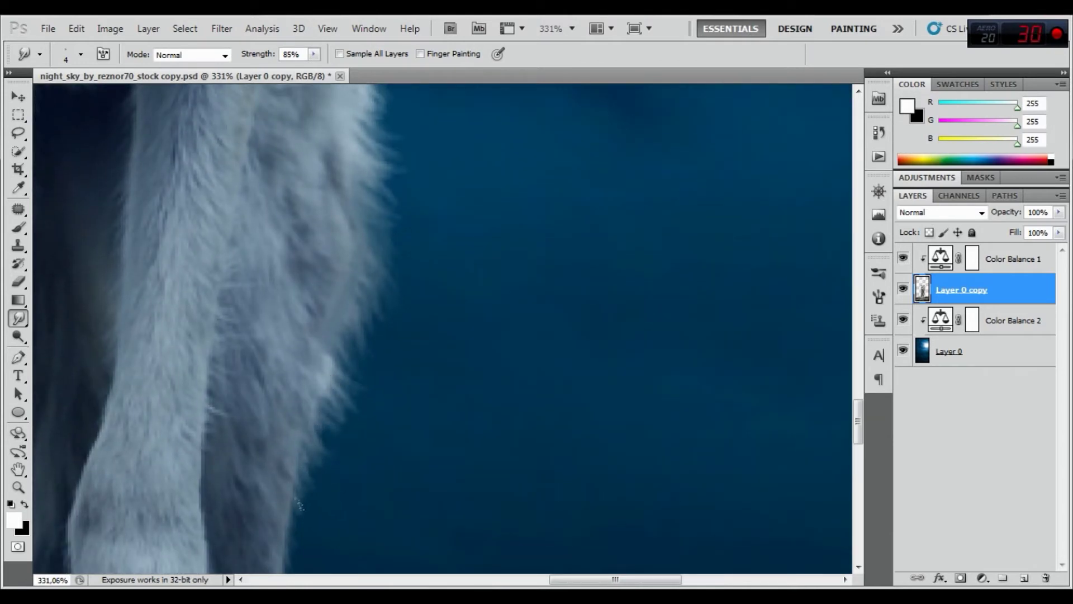
pyautogui.moveTo(309, 496); pyautogui.dragTo(310, 392)
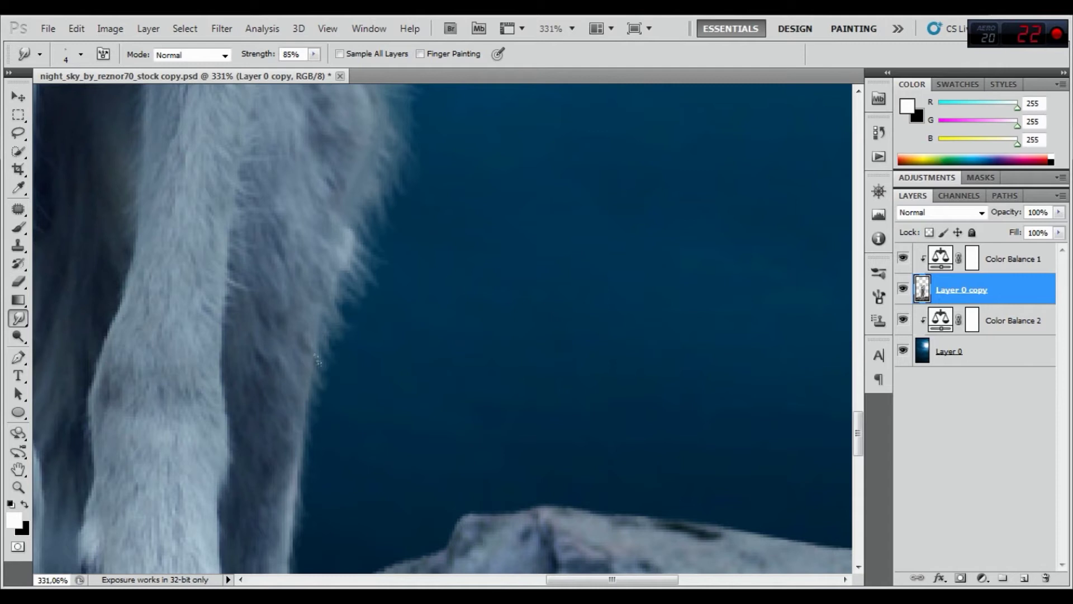
pyautogui.moveTo(308, 436); pyautogui.dragTo(312, 456)
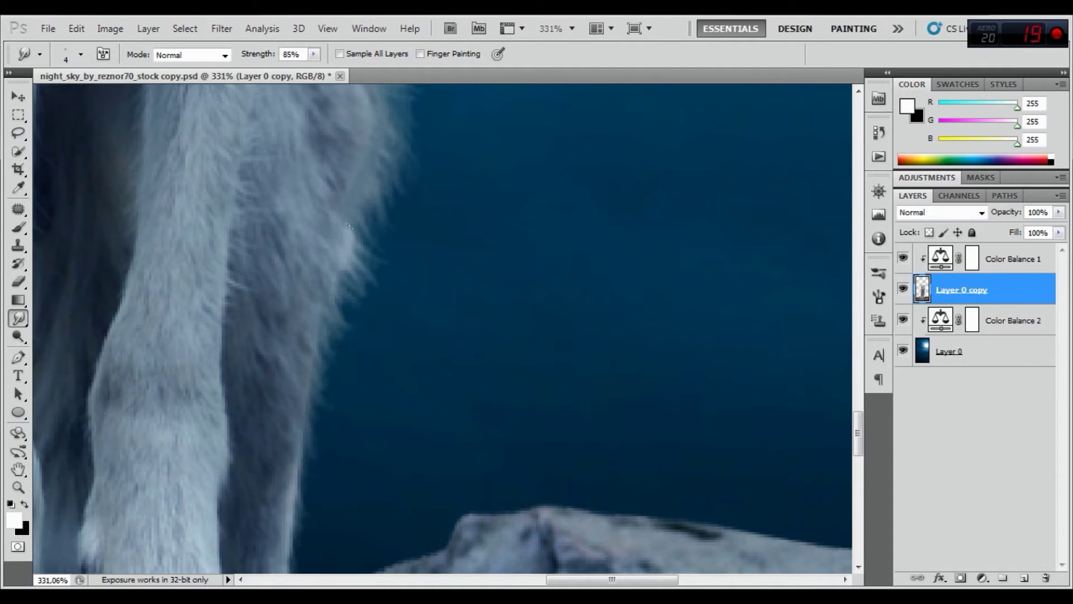
pyautogui.moveTo(367, 135); pyautogui.dragTo(415, 320)
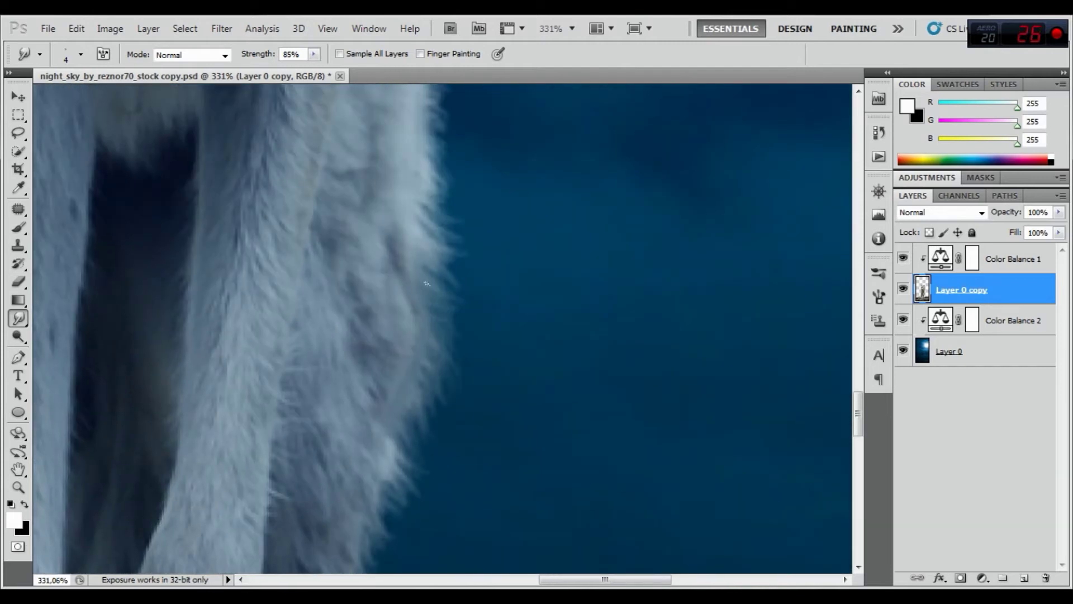
pyautogui.moveTo(415, 279); pyautogui.dragTo(428, 334)
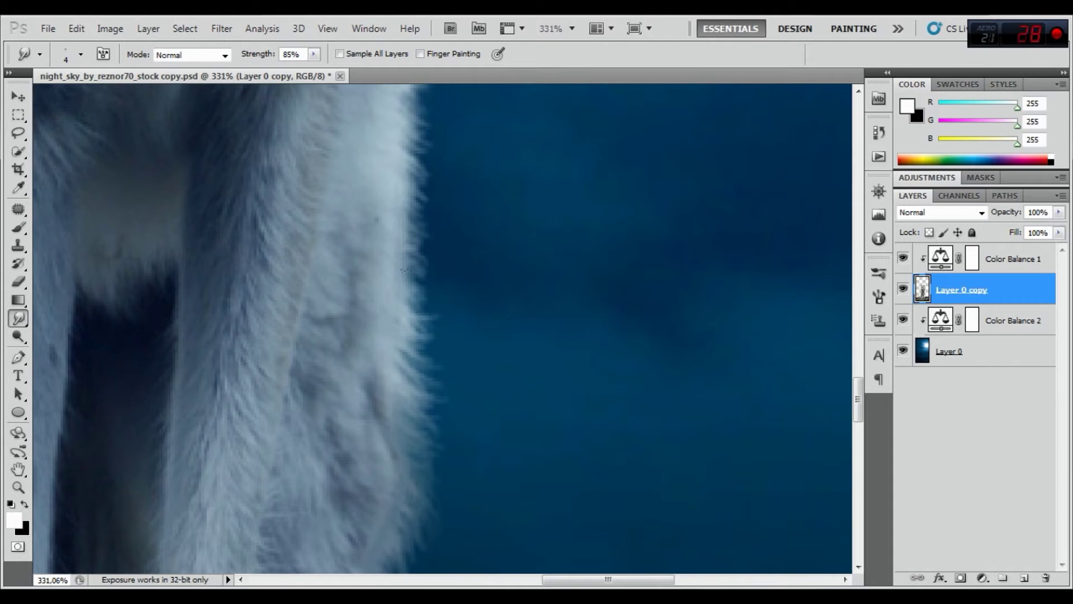
pyautogui.moveTo(433, 223)
pyautogui.mouseDown()
pyautogui.moveTo(438, 352)
pyautogui.moveTo(389, 388)
pyautogui.mouseUp()
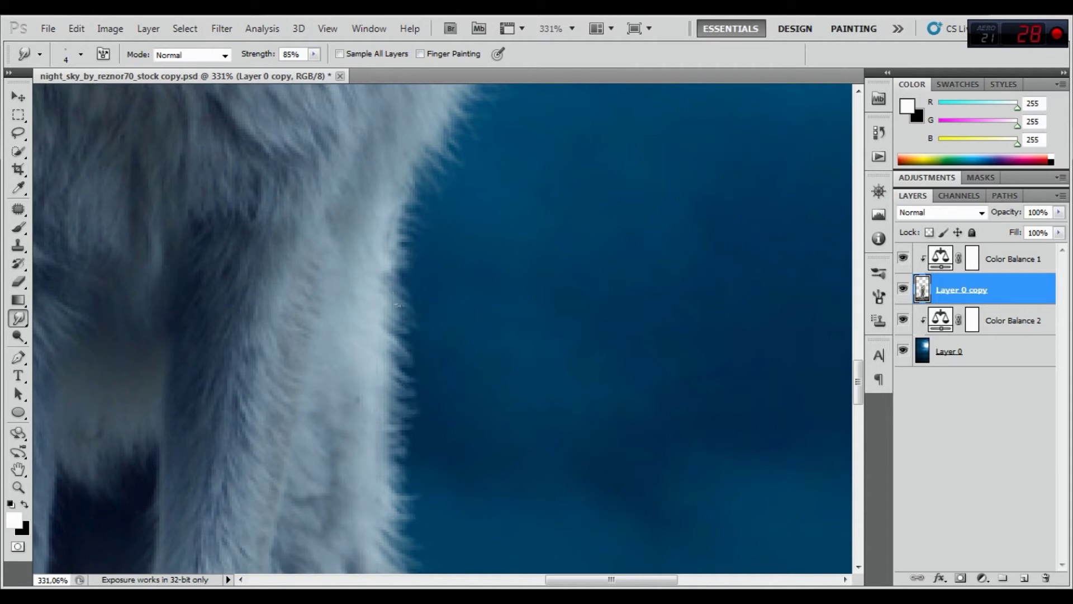
# Smudge small chest fur wisps into the sky, then zoom out to the moon.
pyautogui.moveTo(388, 263); pyautogui.dragTo(414, 262)
pyautogui.moveTo(406, 218); pyautogui.dragTo(425, 229)
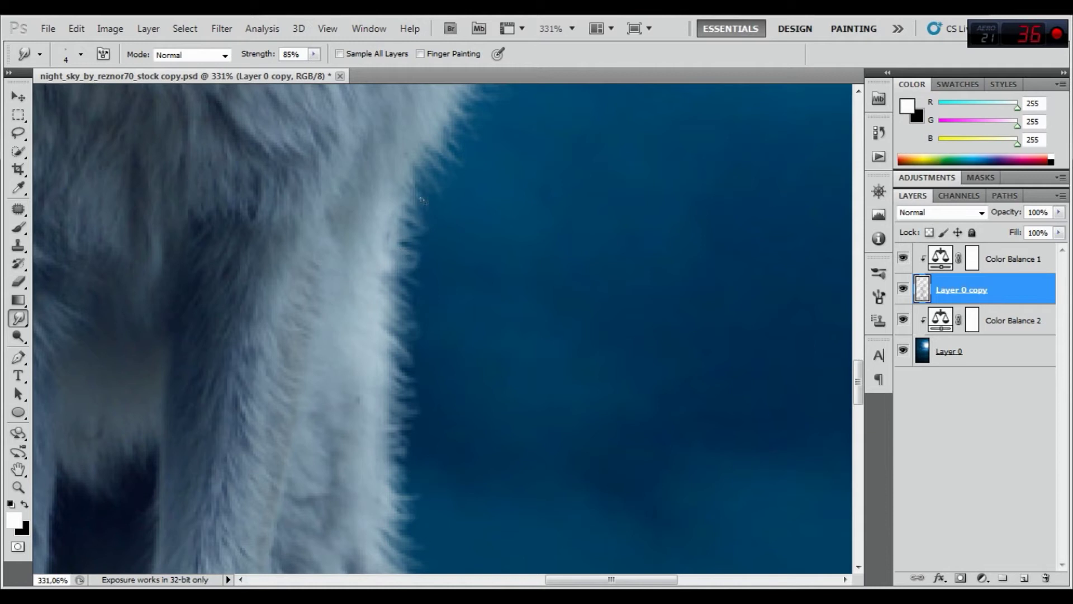
pyautogui.scroll(-3, 427, 202)
pyautogui.scroll(-3, 419, 207)
pyautogui.scroll(-3, 413, 209)
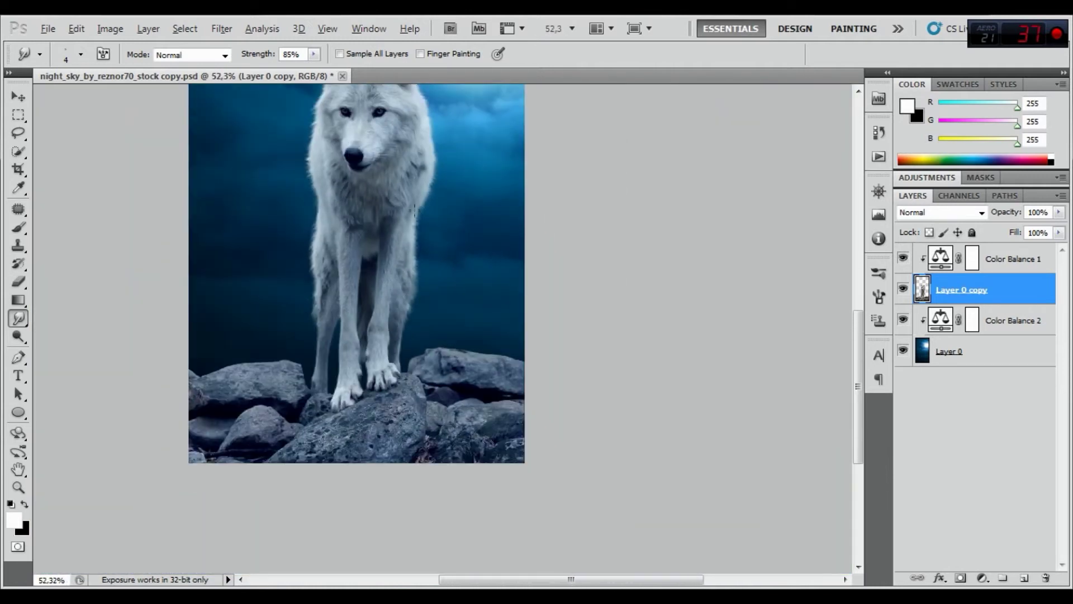
pyautogui.moveTo(443, 151); pyautogui.dragTo(450, 278)
pyautogui.scroll(-1, 435, 241)
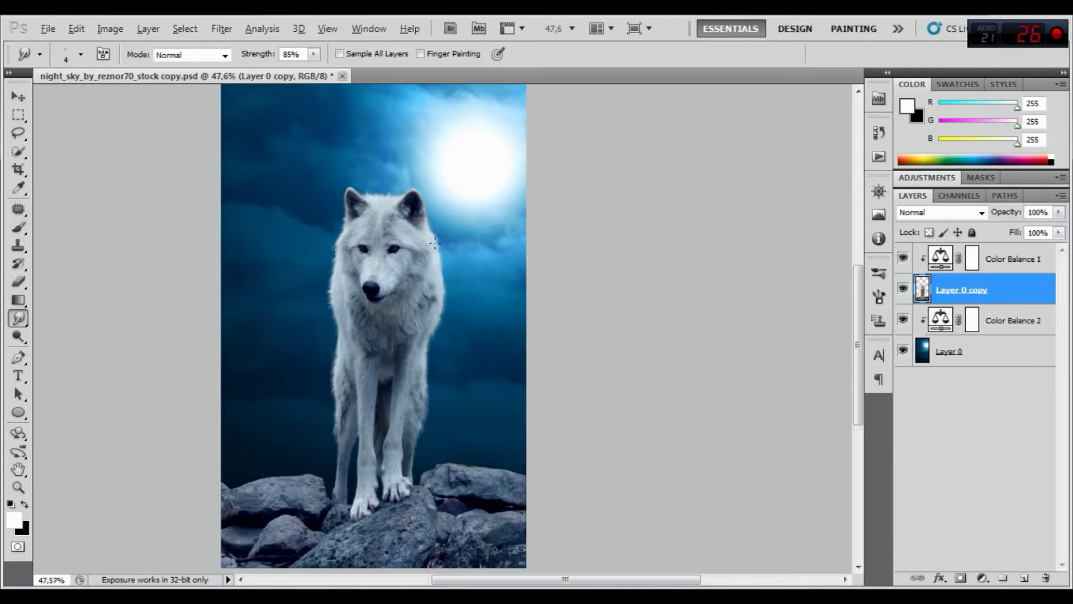
# Create Layer 1 above Color Balance 1 in Overlay mode, 50% gray filled, clipped to it.
pyautogui.scroll(-3, 434, 242)
pyautogui.click(973, 258)
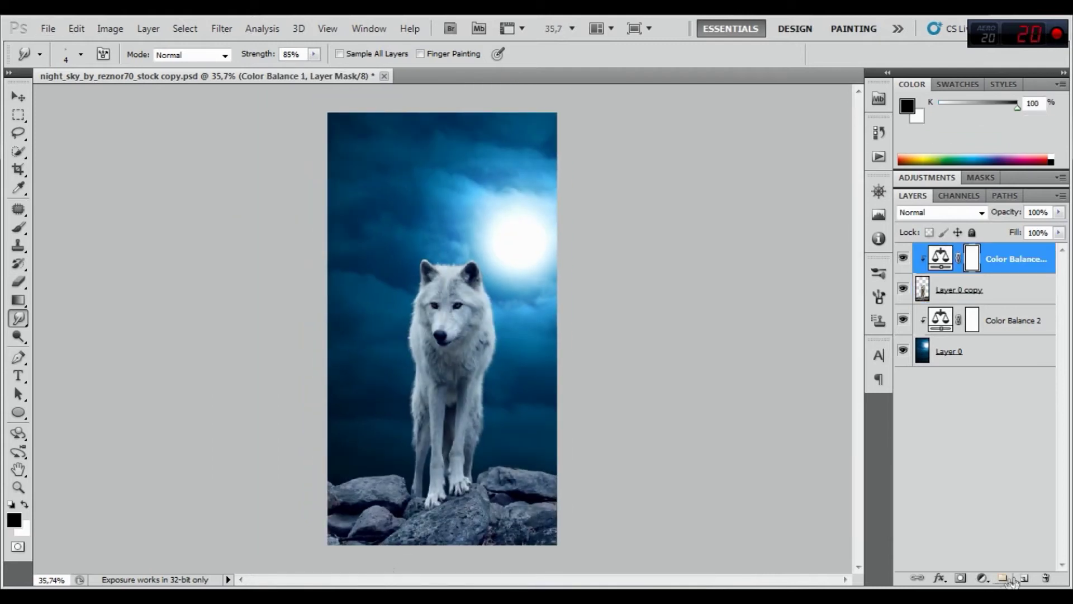
pyautogui.keyDown('alt'); pyautogui.click(1023, 579); pyautogui.keyUp('alt')
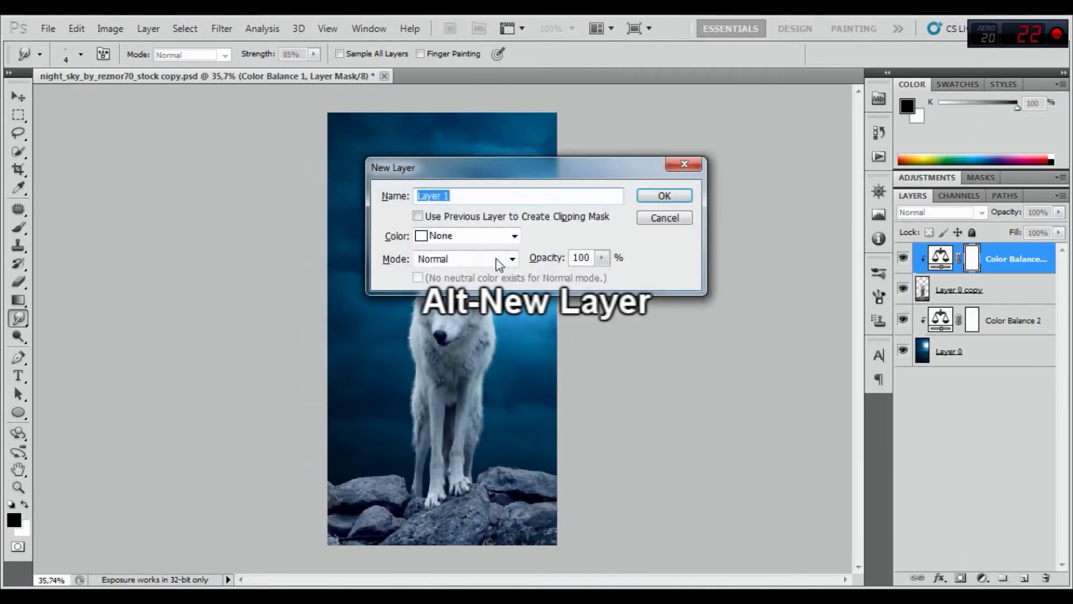
pyautogui.click(495, 258)
pyautogui.click(436, 208)
pyautogui.click(418, 277)
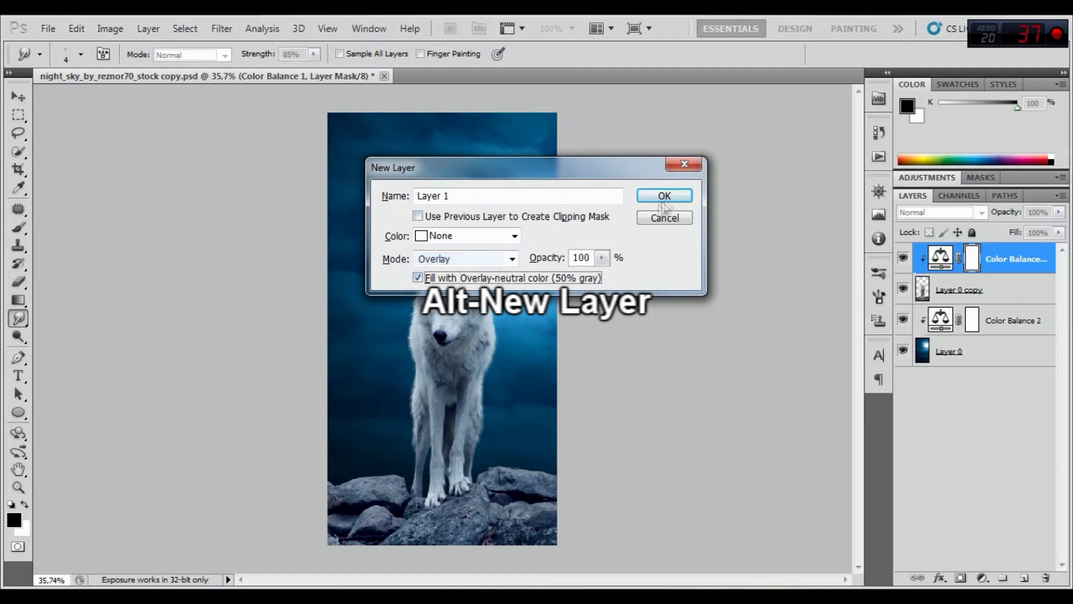
pyautogui.click(664, 195)
pyautogui.rightClick(984, 259)
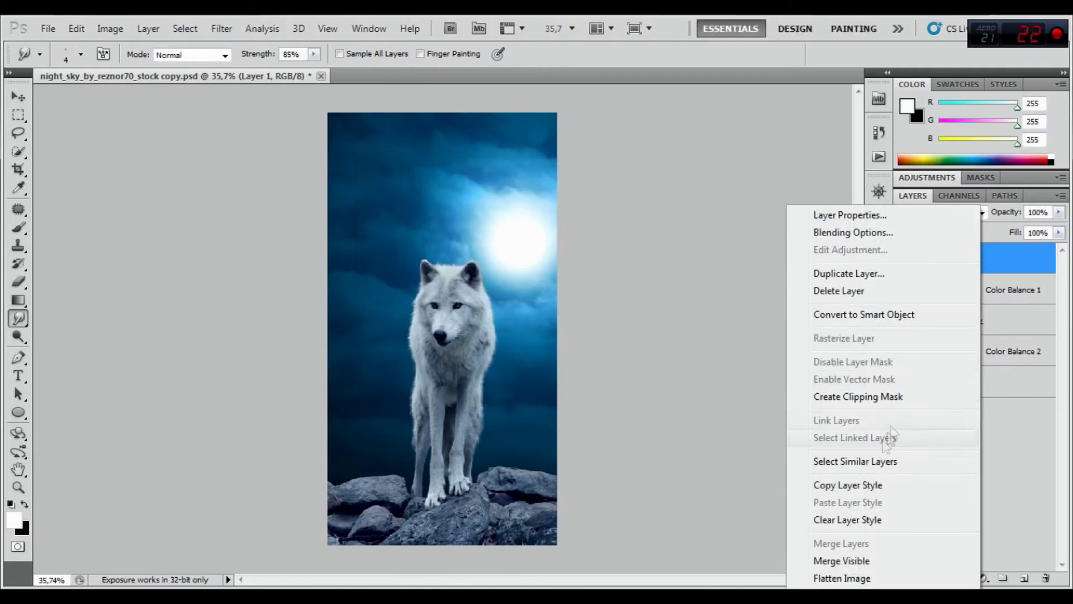
pyautogui.click(870, 396)
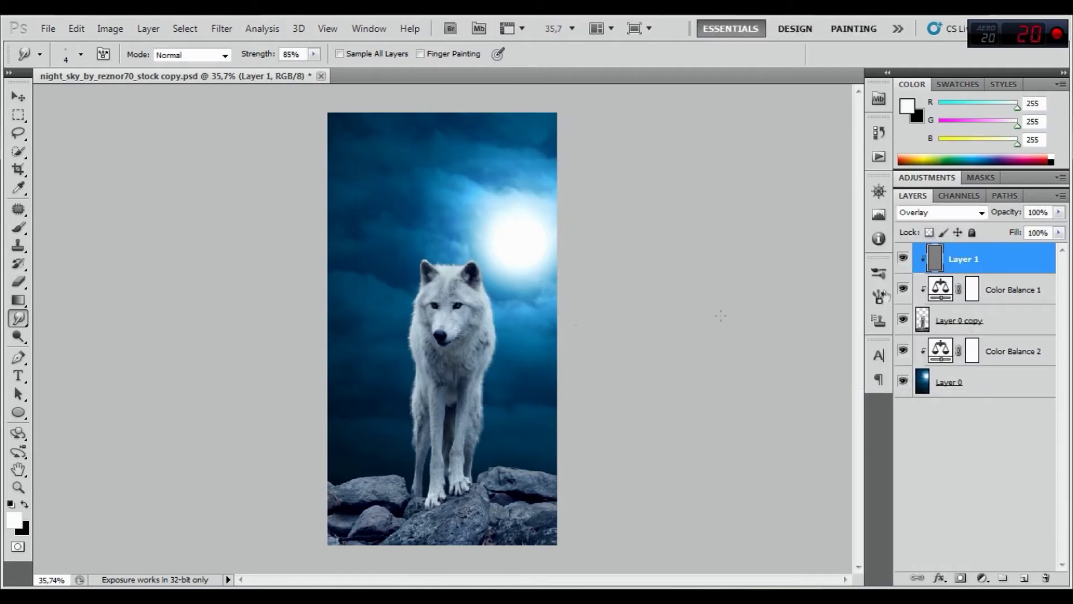
pyautogui.click(18, 228)
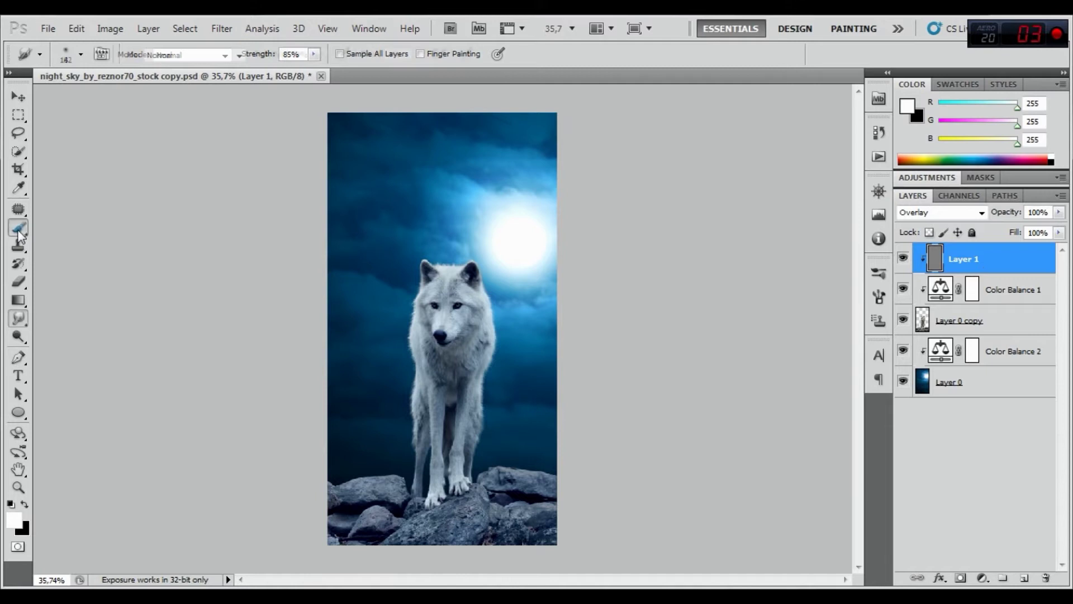
# Paint black over the lower rocks and white near the wolf's paw on the overlay.
pyautogui.click(25, 504)
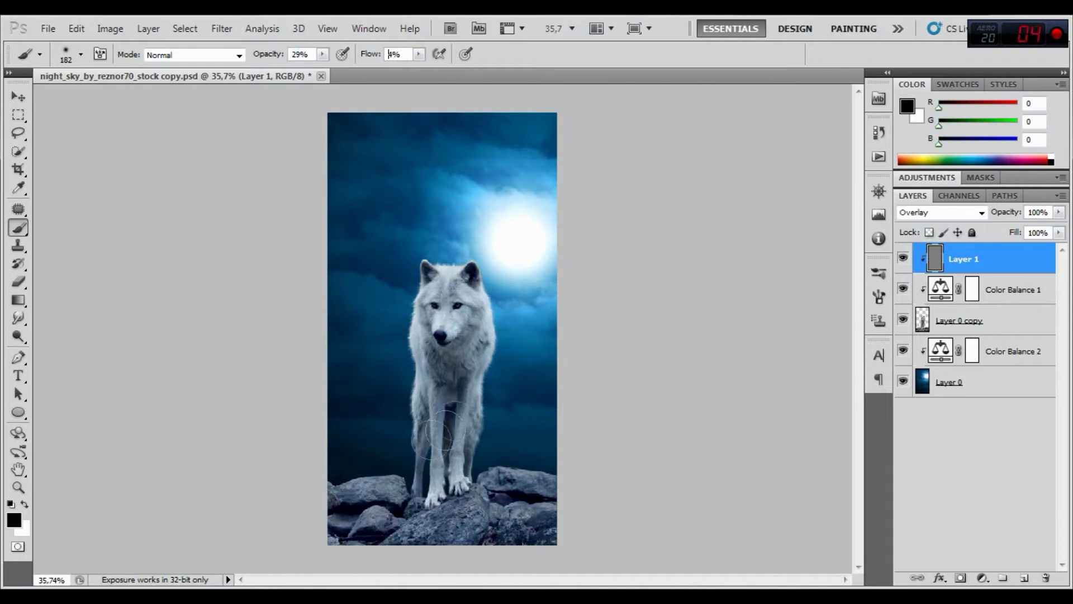
pyautogui.moveTo(331, 517)
pyautogui.mouseDown()
pyautogui.moveTo(476, 511)
pyautogui.moveTo(435, 528)
pyautogui.moveTo(362, 499)
pyautogui.moveTo(407, 553)
pyautogui.mouseUp()
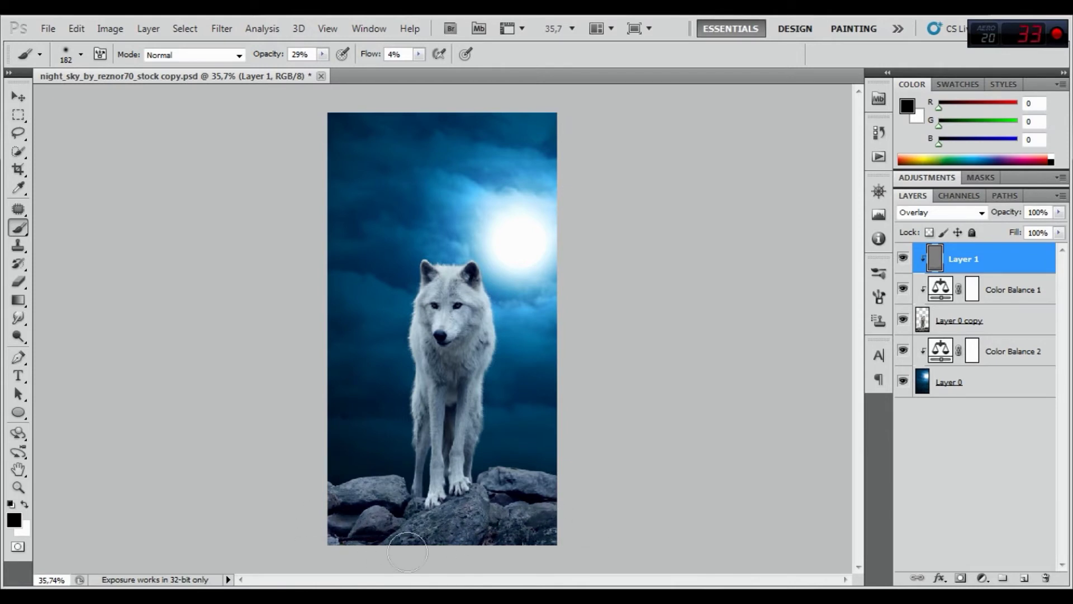
pyautogui.moveTo(322, 544)
pyautogui.mouseDown()
pyautogui.moveTo(492, 517)
pyautogui.moveTo(562, 527)
pyautogui.mouseUp()
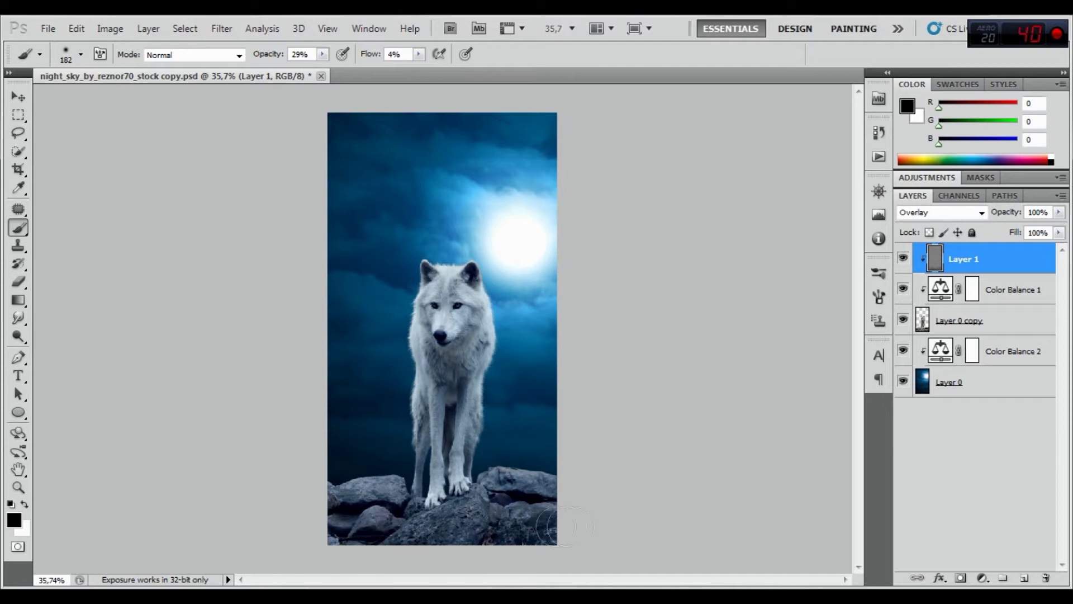
pyautogui.click(25, 503)
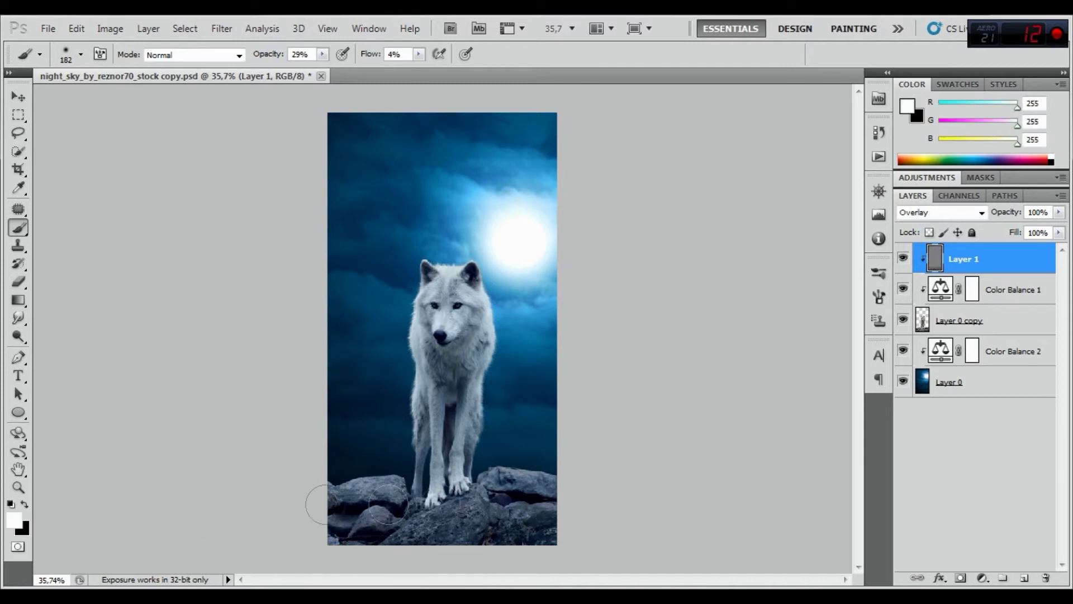
pyautogui.moveTo(510, 469)
pyautogui.mouseDown()
pyautogui.moveTo(485, 466)
pyautogui.moveTo(537, 461)
pyautogui.moveTo(522, 469)
pyautogui.moveTo(539, 486)
pyautogui.mouseUp()
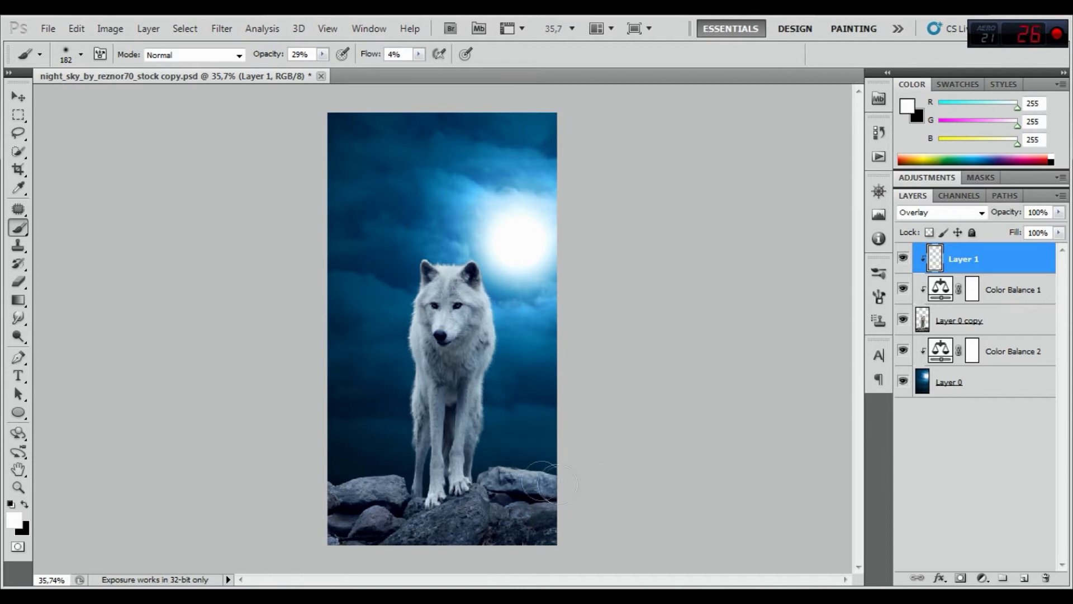
pyautogui.click(26, 503)
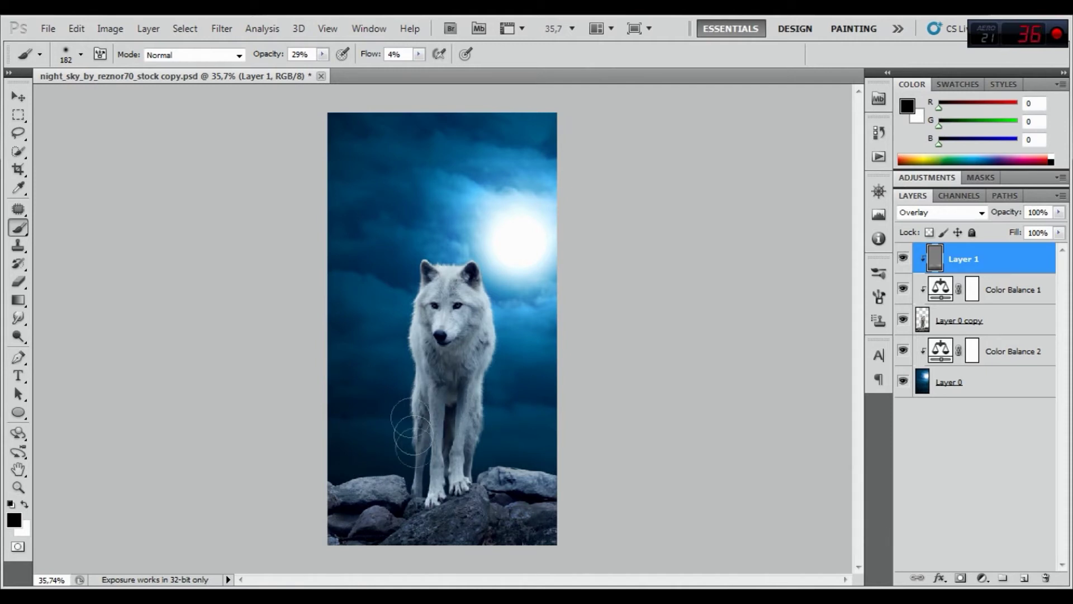
# Brighten the wolf's right shoulder in white and darken the bottom rocks in black.
pyautogui.click(25, 504)
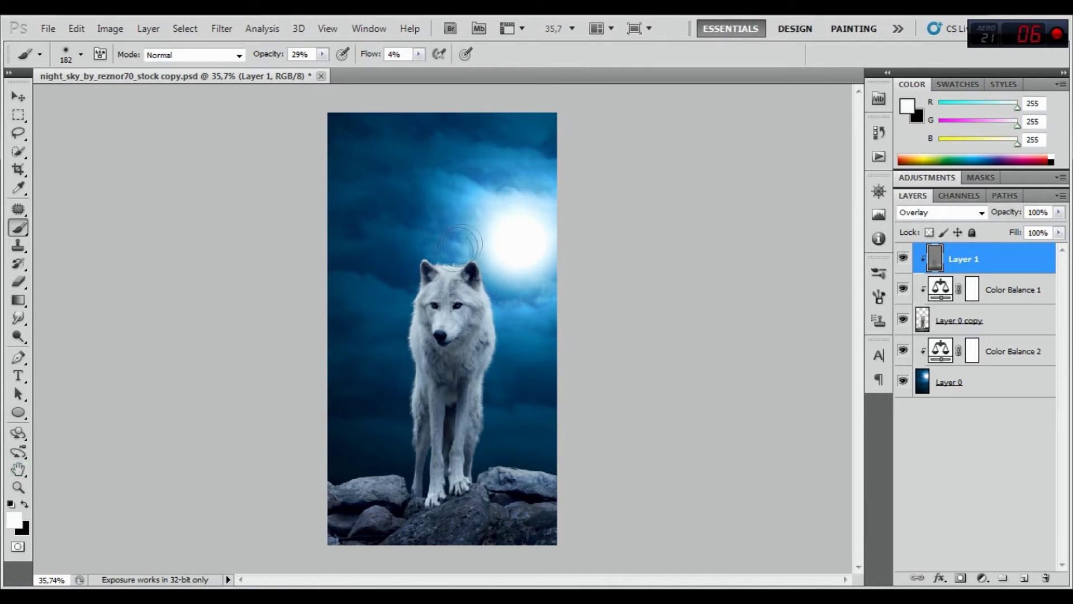
pyautogui.moveTo(486, 364)
pyautogui.mouseDown()
pyautogui.moveTo(490, 373)
pyautogui.moveTo(408, 244)
pyautogui.mouseUp()
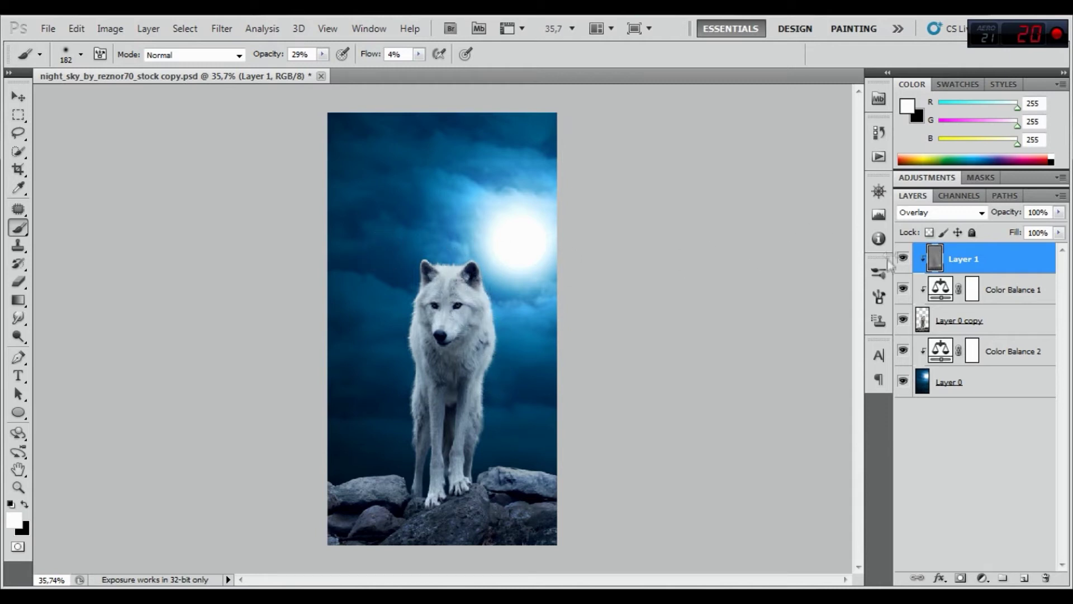
pyautogui.click(902, 258)
pyautogui.click(24, 504)
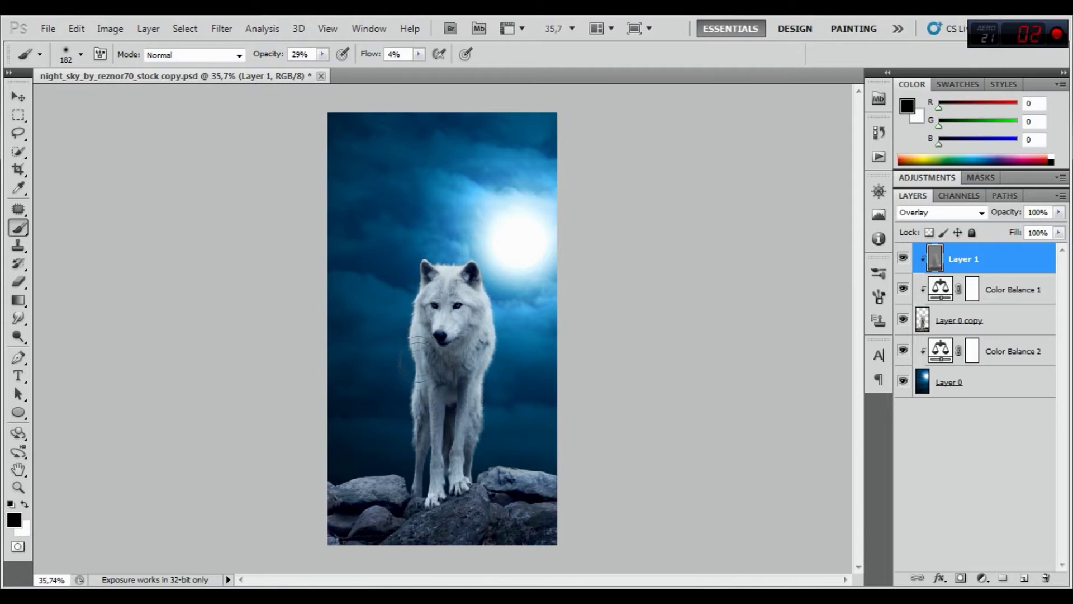
pyautogui.moveTo(378, 496); pyautogui.dragTo(529, 499)
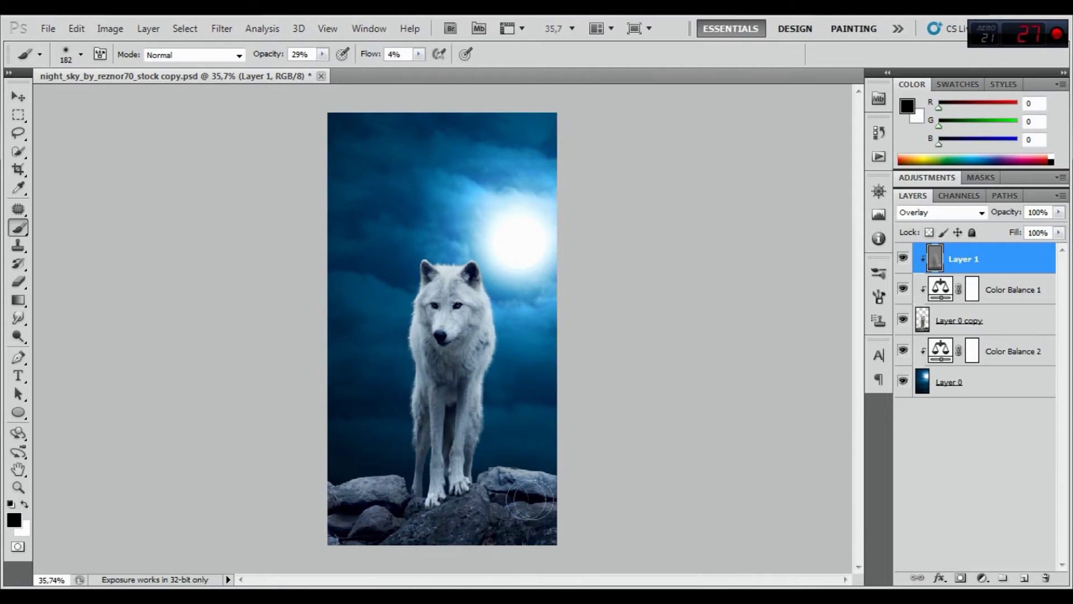
pyautogui.moveTo(530, 499)
pyautogui.mouseDown()
pyautogui.moveTo(431, 383)
pyautogui.moveTo(450, 496)
pyautogui.mouseUp()
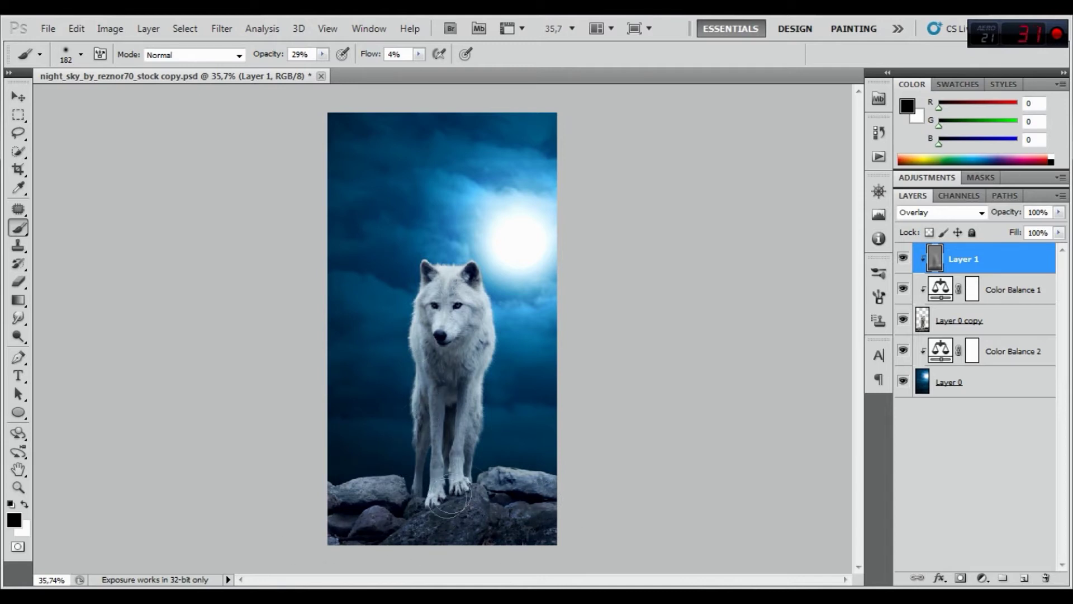
pyautogui.click(903, 258)
pyautogui.press('r')
pyautogui.hotkey('ctrl', '0')
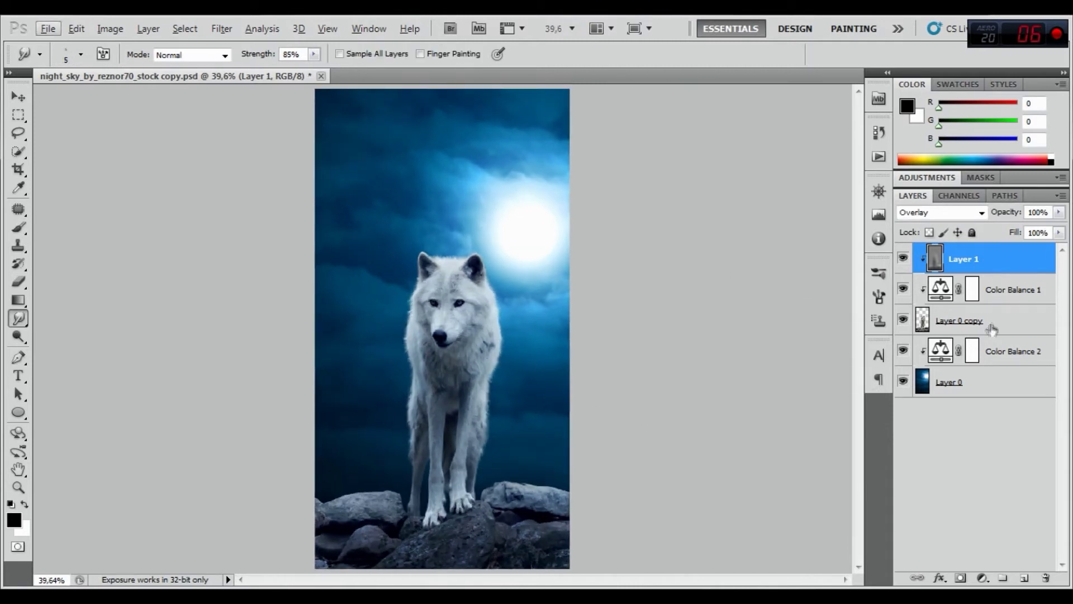
# Add a Color Dodge Inner Shadow to Layer 0 copy using blue sampled from the sky.
pyautogui.click(996, 322)
pyautogui.rightClick(997, 321)
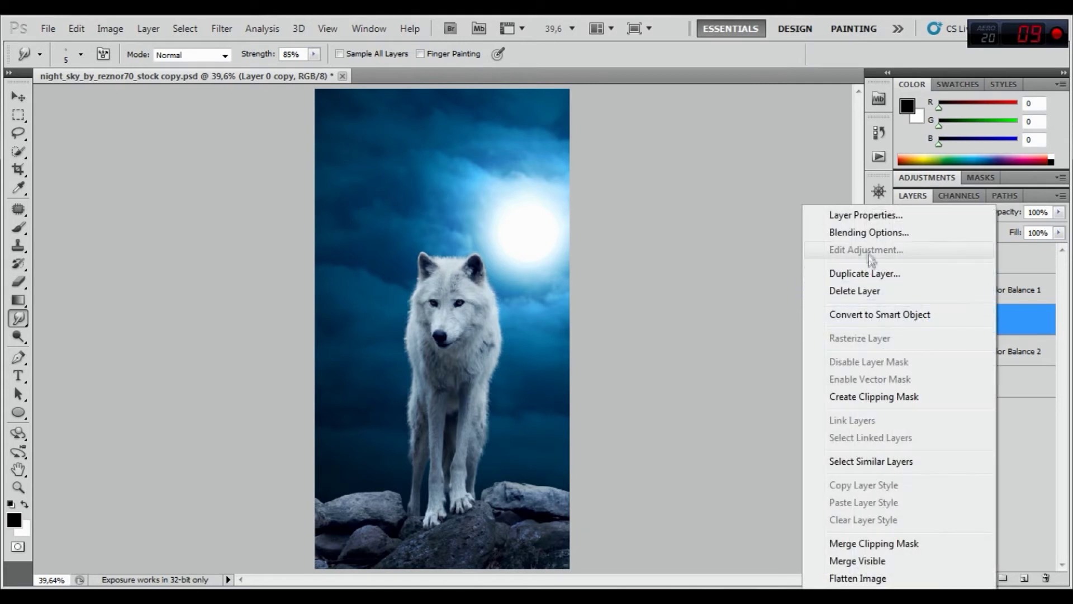
pyautogui.click(866, 234)
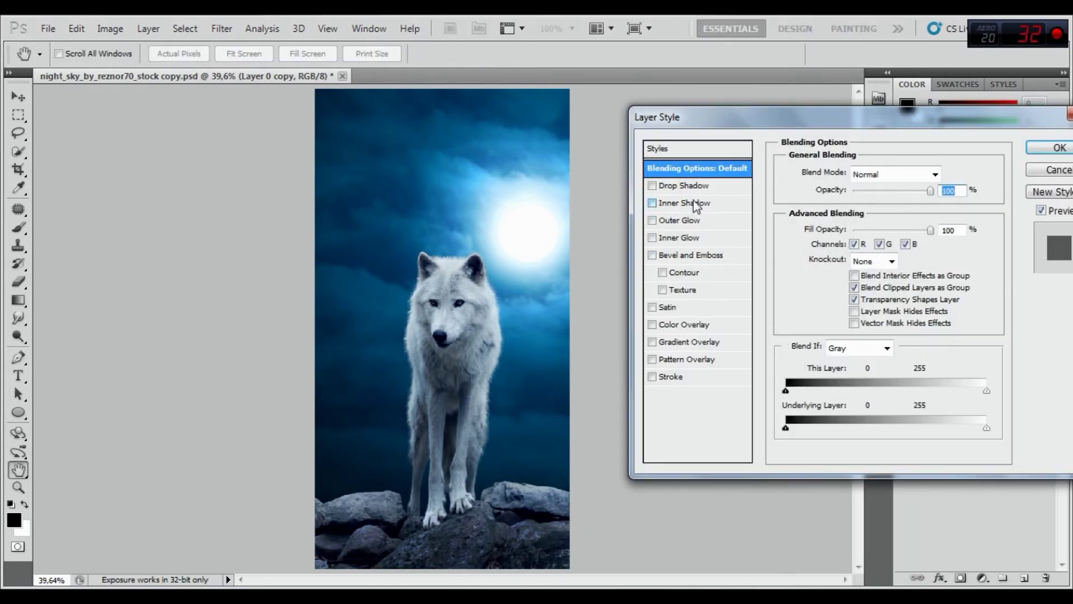
pyautogui.click(686, 203)
pyautogui.click(919, 174)
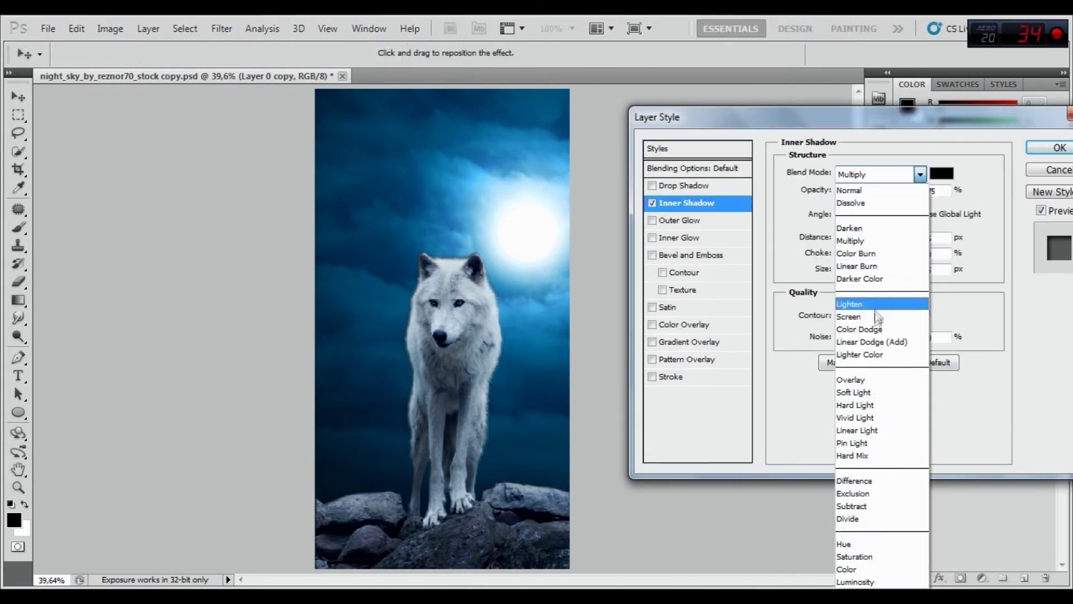
pyautogui.click(872, 330)
pyautogui.click(941, 173)
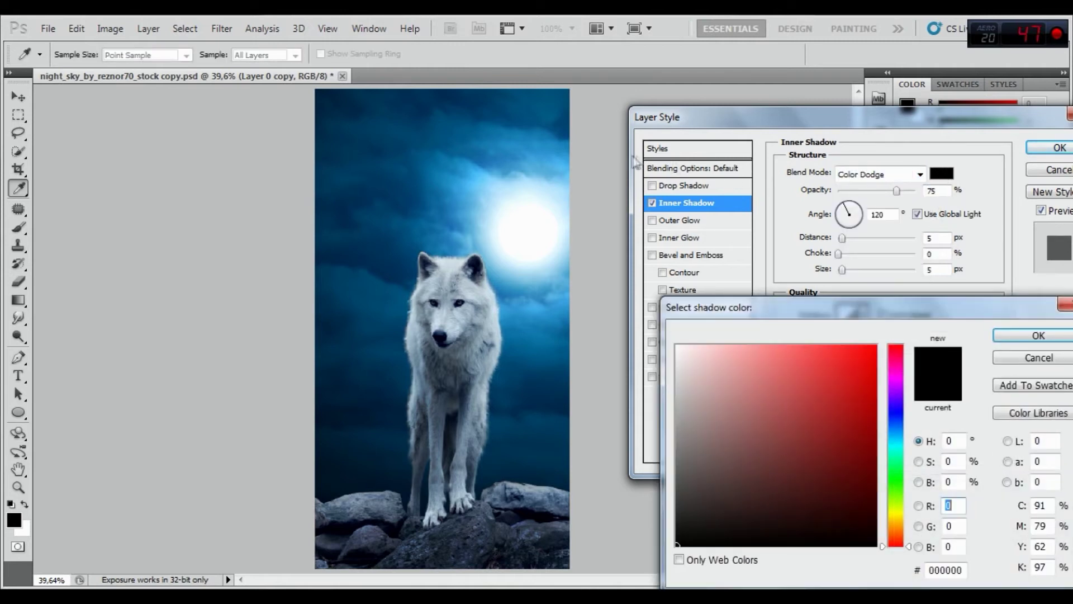
pyautogui.click(540, 157)
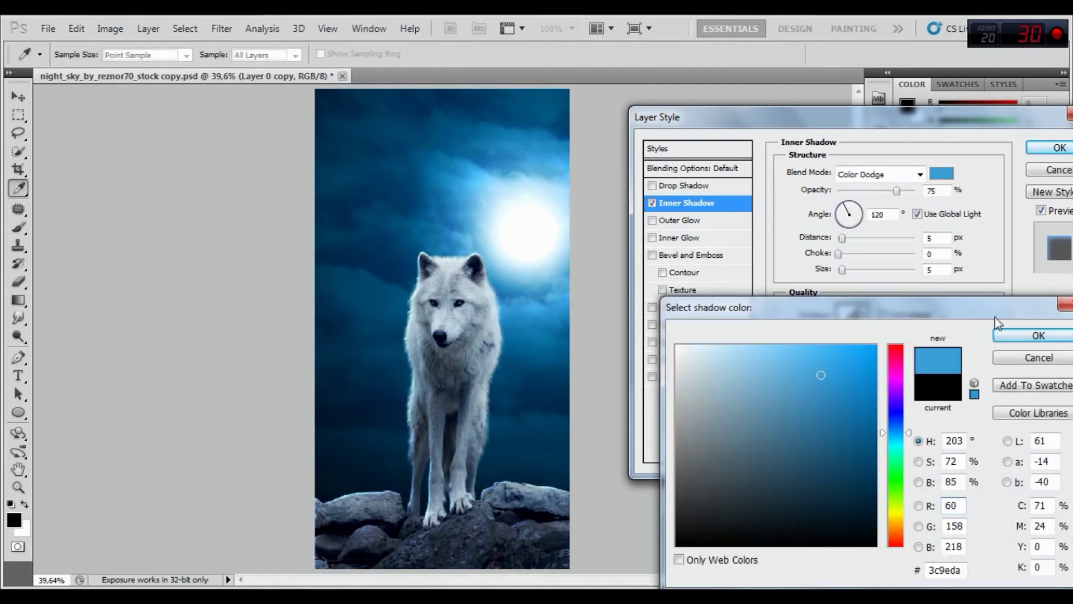
pyautogui.click(1020, 335)
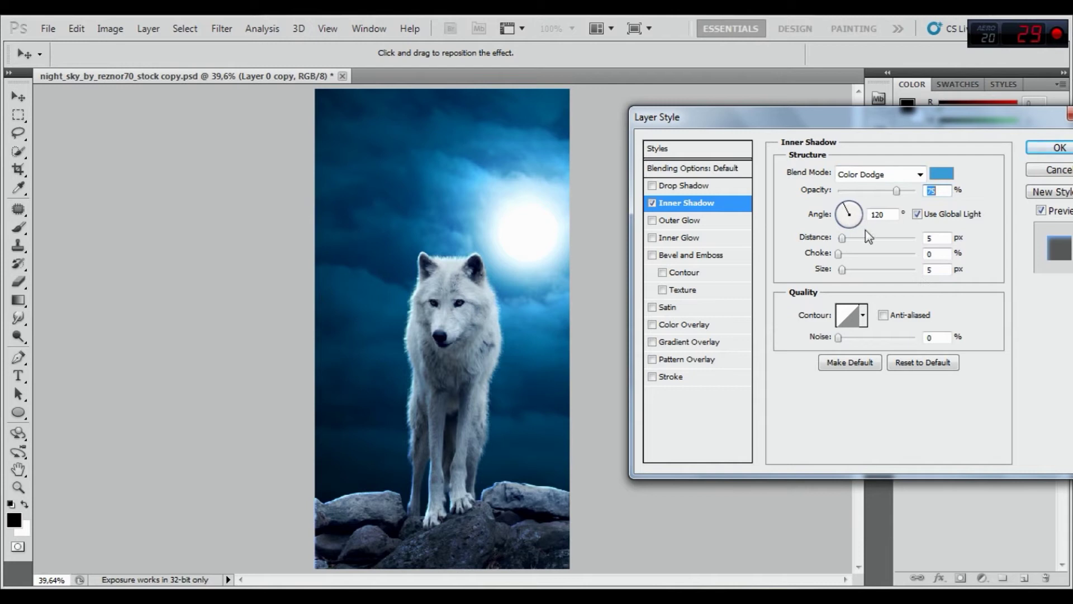
# Set the inner shadow angle to 47°, opacity to 72% and enlarge its size, then apply.
pyautogui.press('Tab')
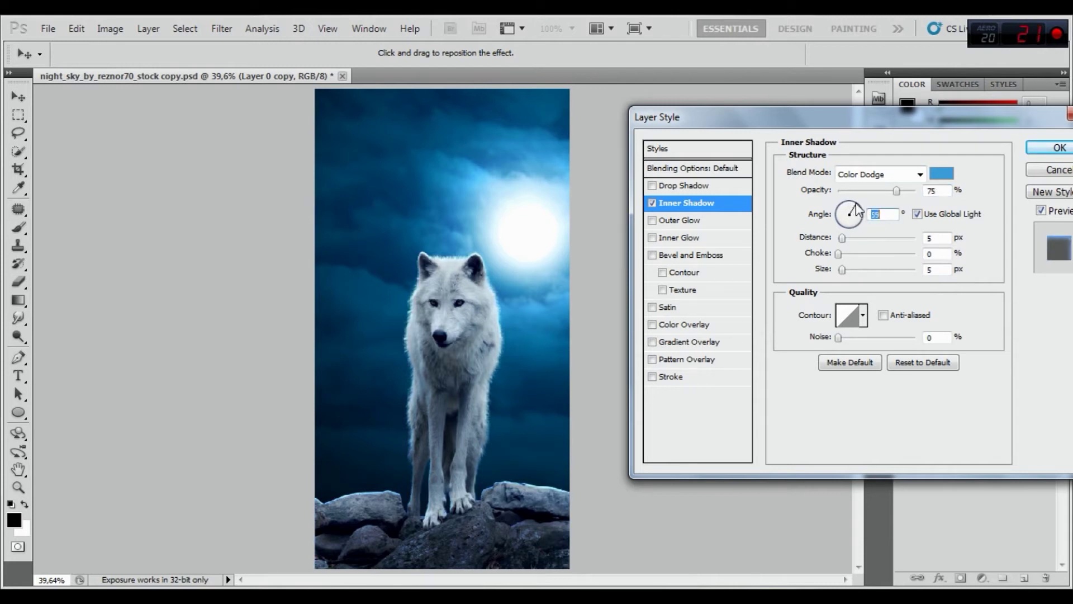
pyautogui.click(857, 206)
pyautogui.moveTo(843, 270)
pyautogui.mouseDown()
pyautogui.moveTo(858, 272)
pyautogui.moveTo(846, 240)
pyautogui.mouseUp()
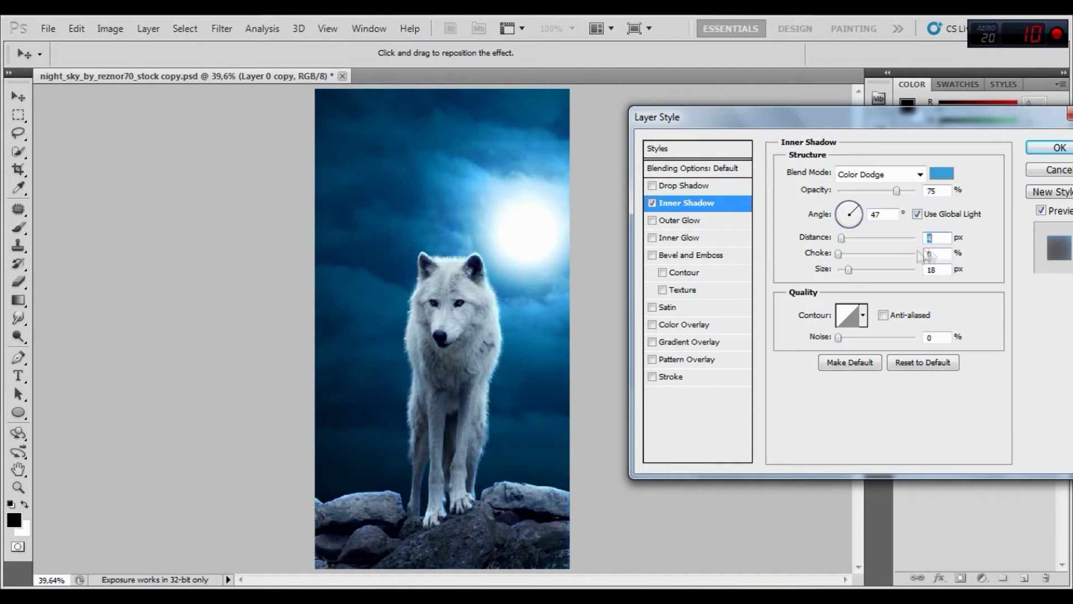
pyautogui.click(1042, 211)
pyautogui.click(1041, 212)
pyautogui.click(1042, 211)
pyautogui.click(1041, 211)
pyautogui.click(1041, 211)
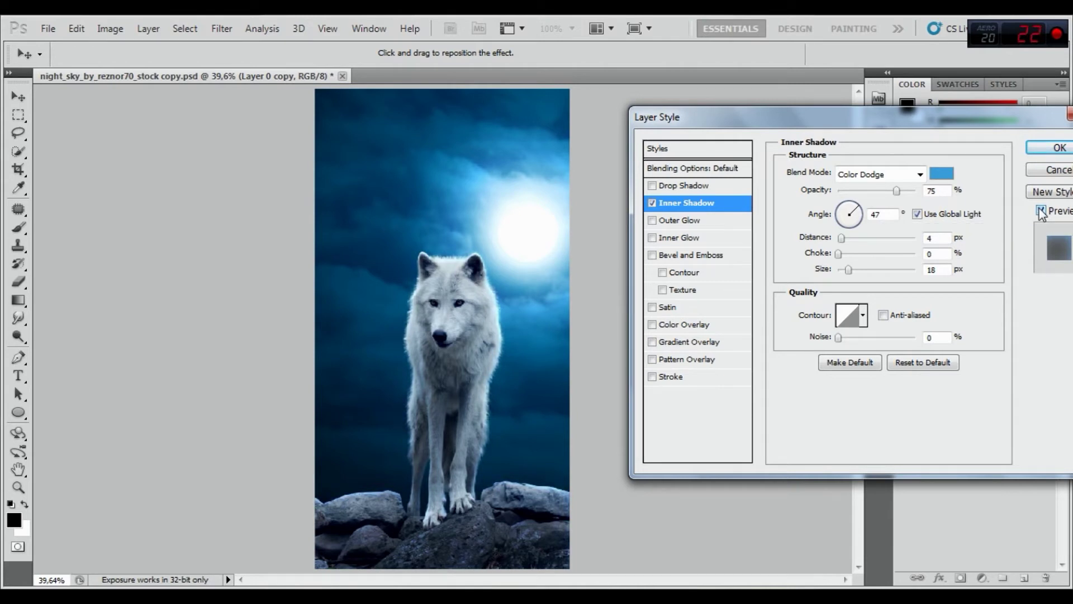
pyautogui.click(1041, 211)
pyautogui.moveTo(900, 192); pyautogui.dragTo(894, 191)
pyautogui.moveTo(850, 271)
pyautogui.mouseDown()
pyautogui.moveTo(861, 272)
pyautogui.moveTo(842, 269)
pyautogui.mouseUp()
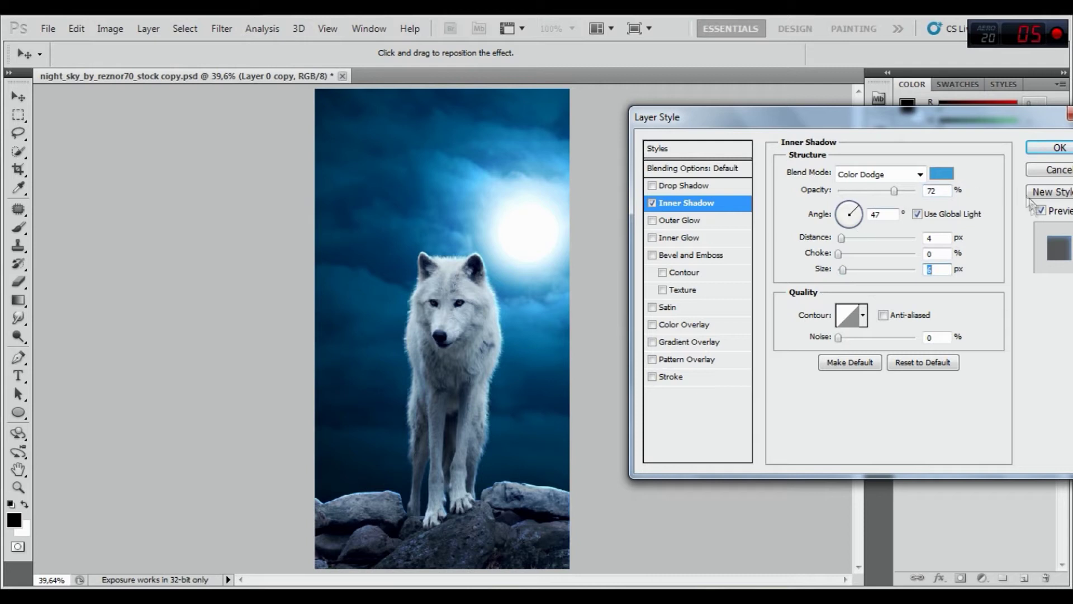
pyautogui.click(1041, 211)
pyautogui.click(1059, 147)
# Split the wolf's Inner Shadow effect into its own layer and add a layer mask.
pyautogui.press('r')
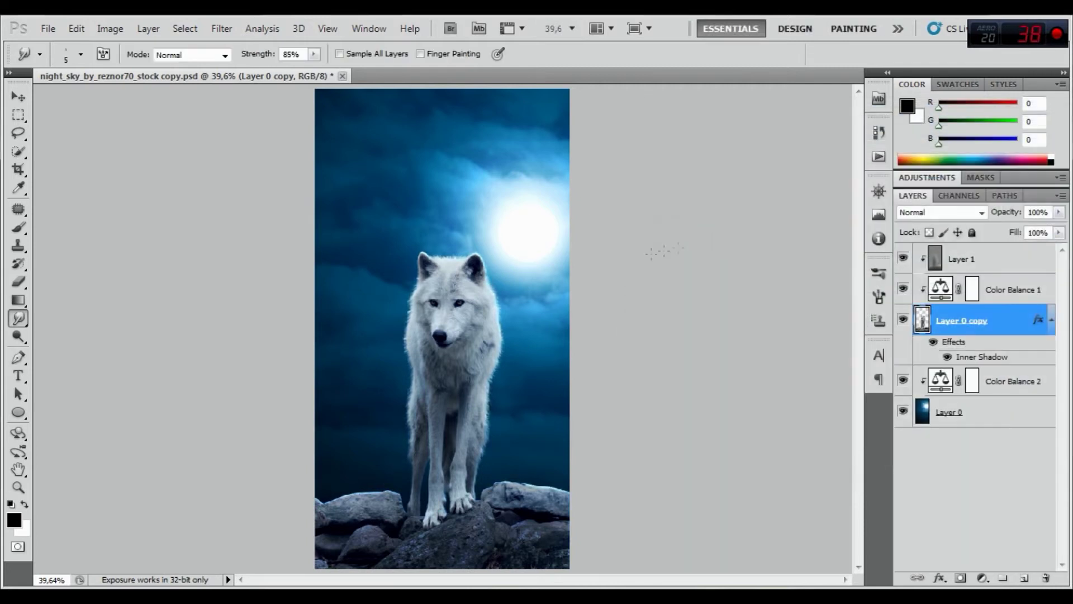
pyautogui.scroll(-2, 522, 361)
pyautogui.scroll(2, 446, 490)
pyautogui.rightClick(979, 351)
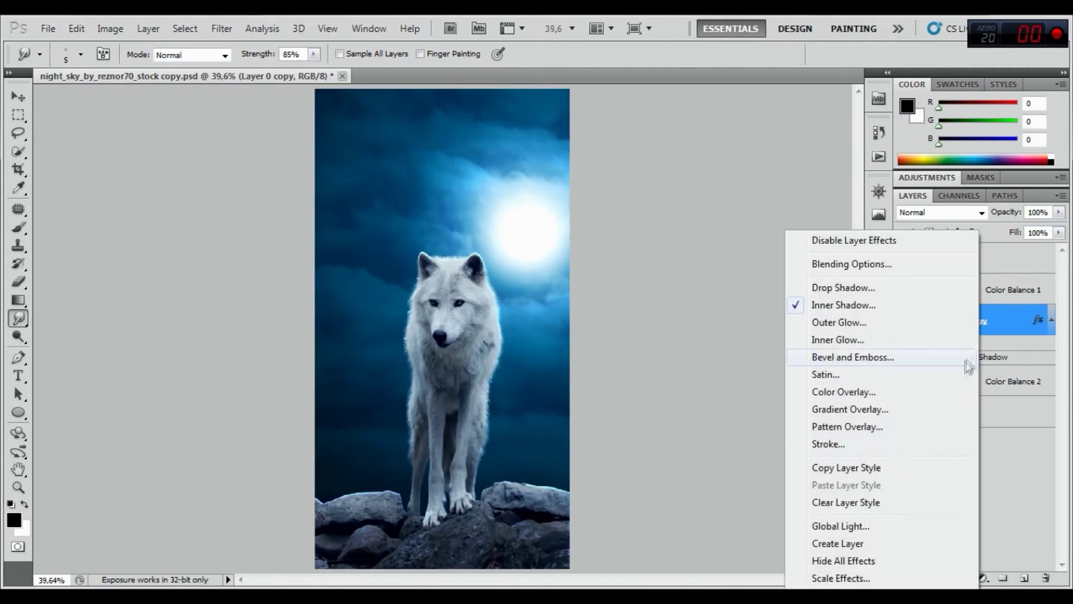
pyautogui.click(855, 545)
pyautogui.click(969, 325)
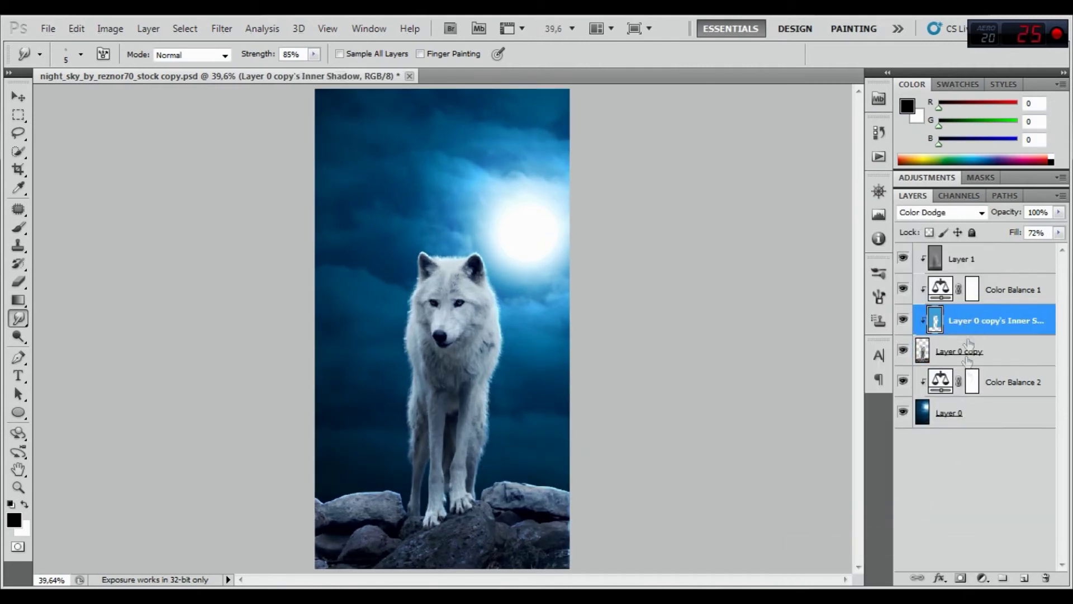
pyautogui.click(960, 577)
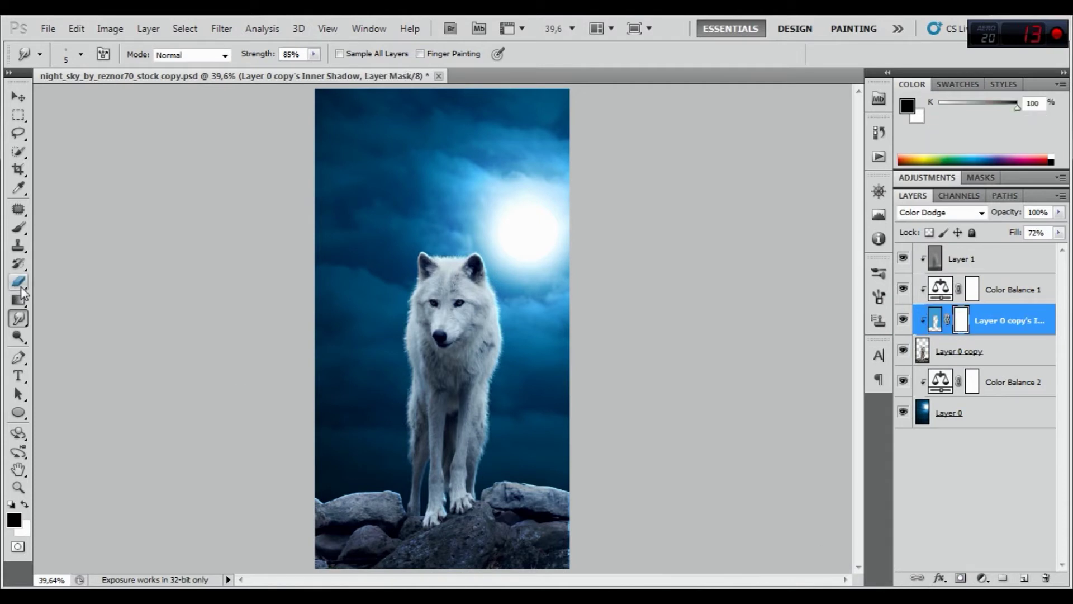
# Paint black at 100% flow on the mask over the lower rocks and front legs.
pyautogui.click(18, 228)
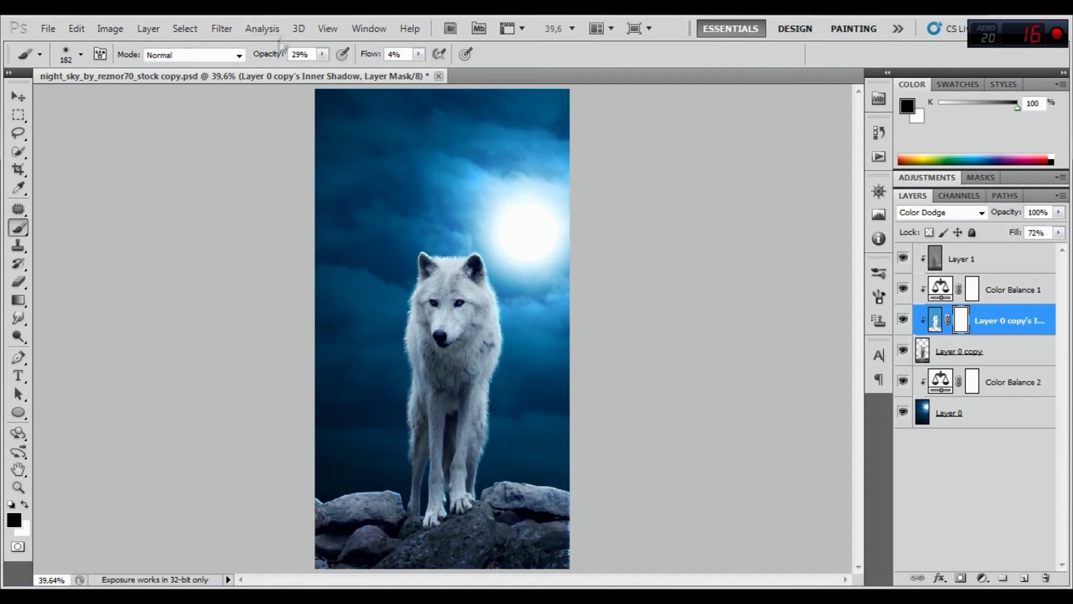
pyautogui.moveTo(364, 57); pyautogui.dragTo(398, 62)
pyautogui.moveTo(318, 491)
pyautogui.mouseDown()
pyautogui.moveTo(541, 494)
pyautogui.moveTo(458, 541)
pyautogui.moveTo(436, 490)
pyautogui.mouseUp()
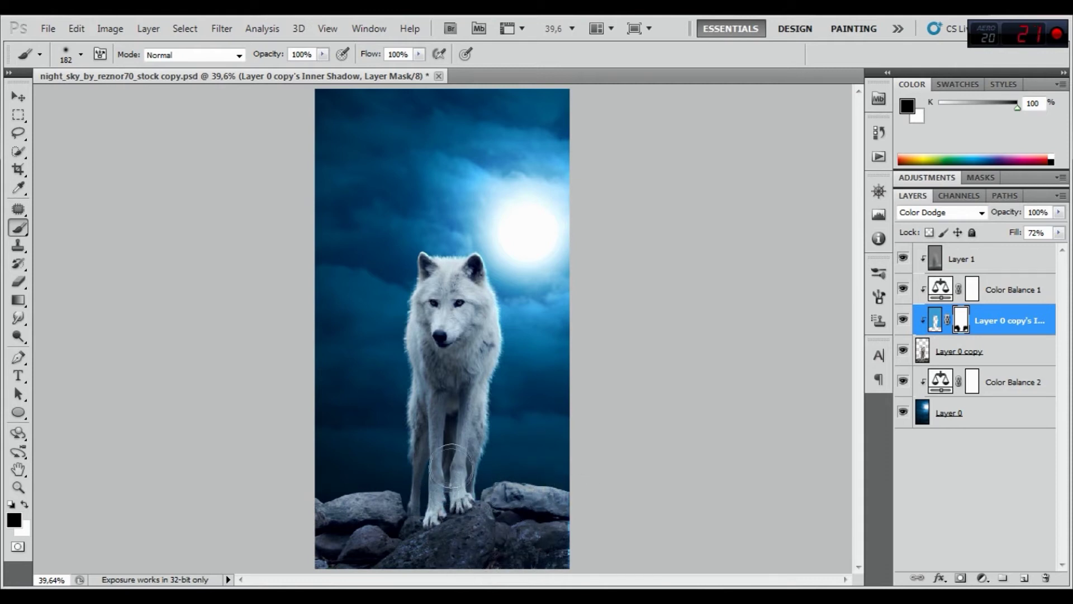
pyautogui.scroll(1, 441, 445)
pyautogui.scroll(2, 440, 446)
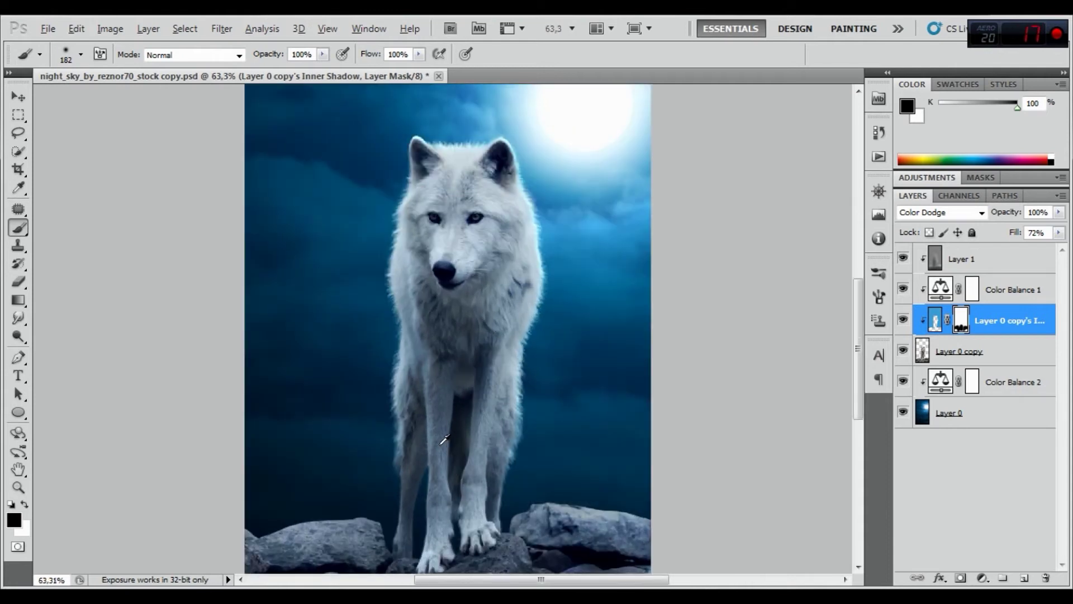
pyautogui.moveTo(453, 412)
pyautogui.mouseDown()
pyautogui.moveTo(448, 475)
pyautogui.moveTo(451, 389)
pyautogui.mouseUp()
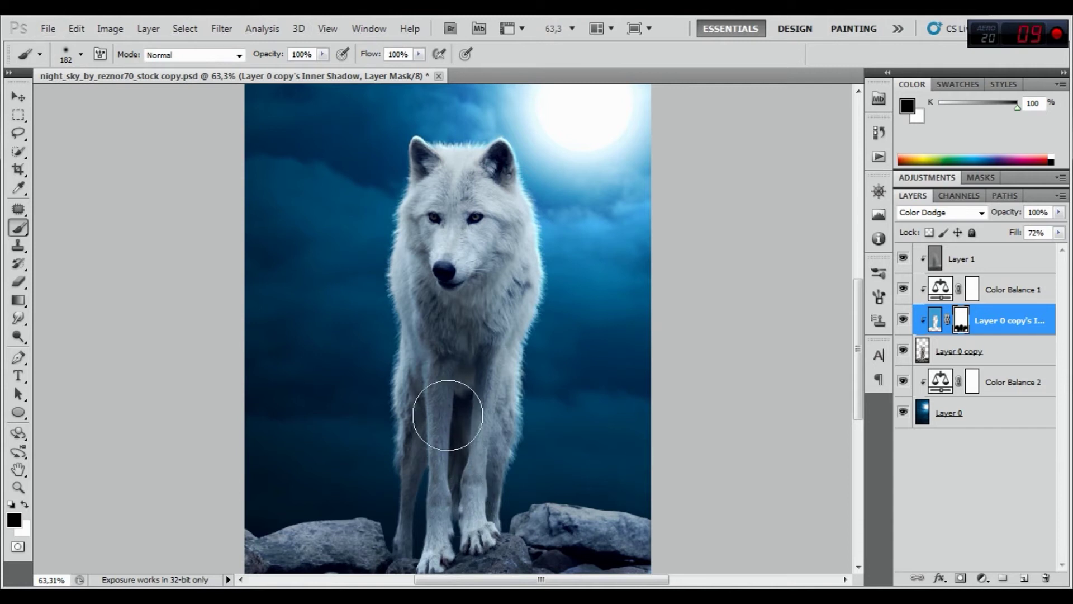
pyautogui.scroll(-1, 494, 187)
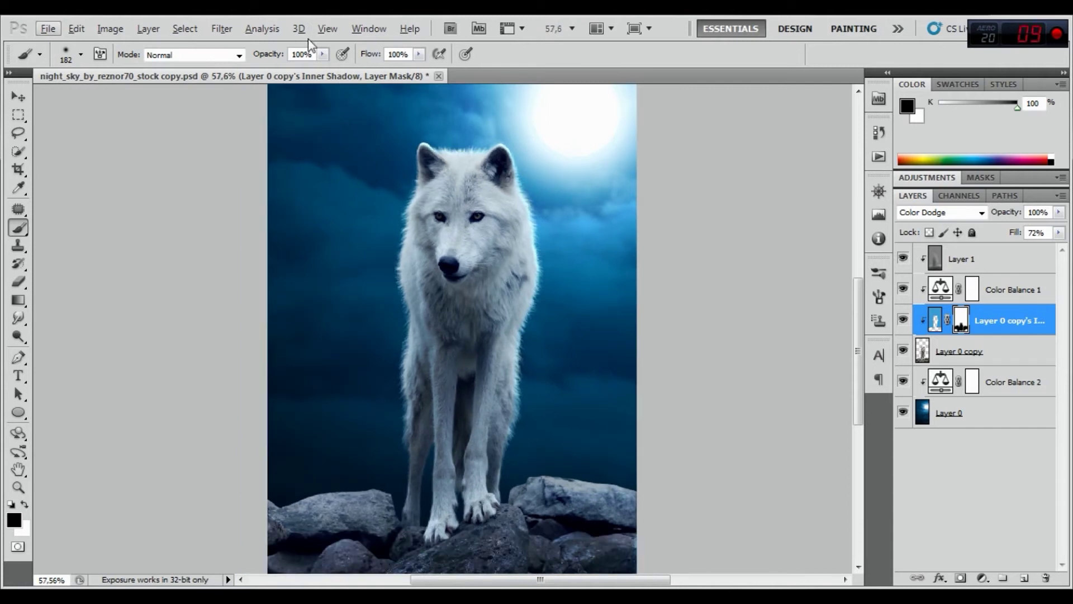
# Apply a 4,6 px Gaussian Blur to the Inner Shadow layer's image, not its mask.
pyautogui.click(222, 29)
pyautogui.moveTo(230, 172)
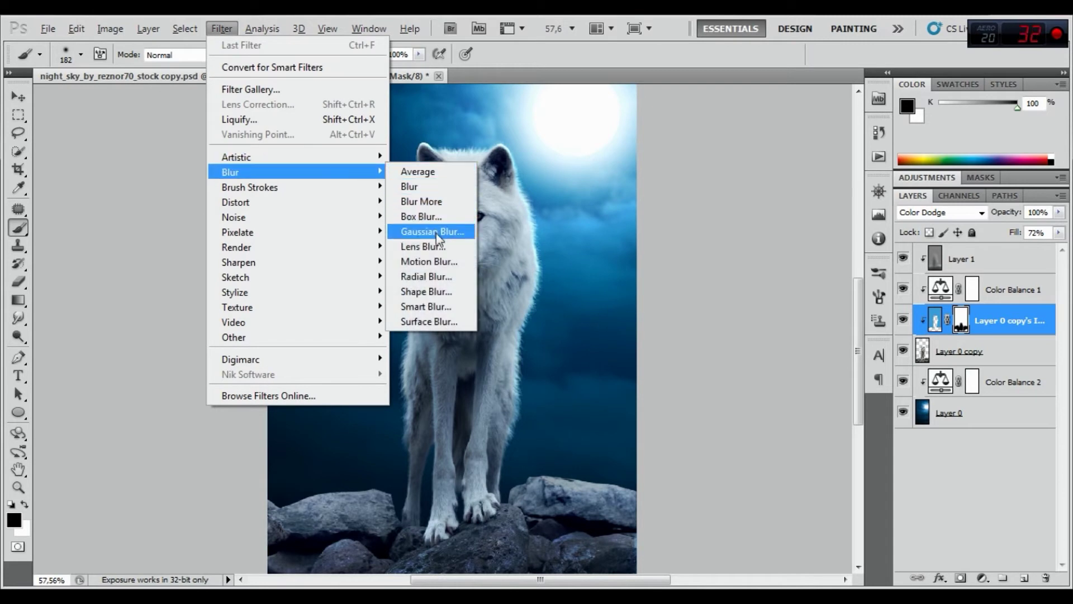
pyautogui.click(934, 323)
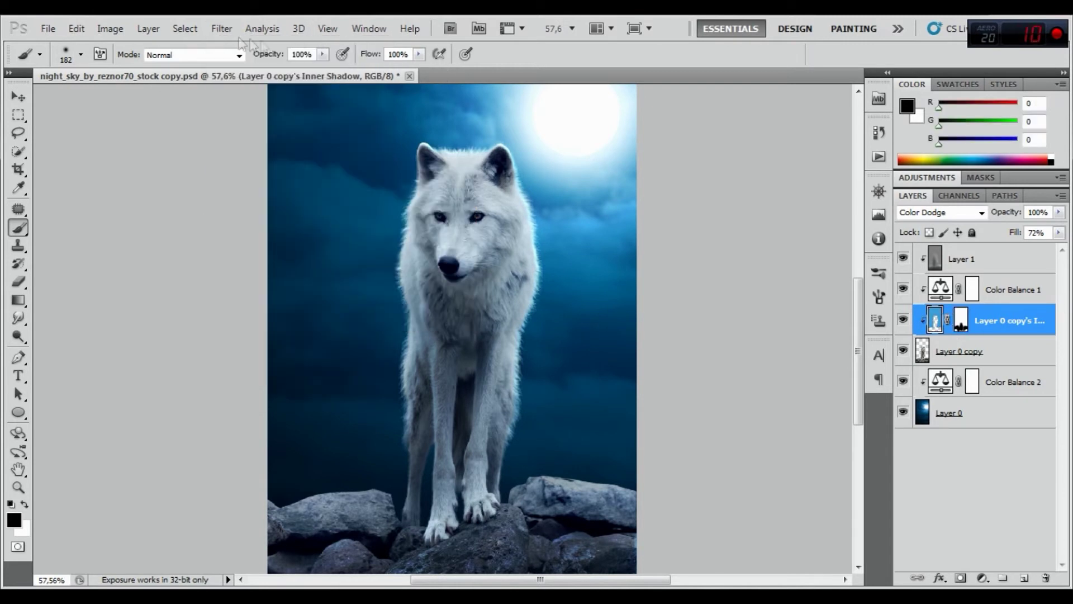
pyautogui.click(222, 29)
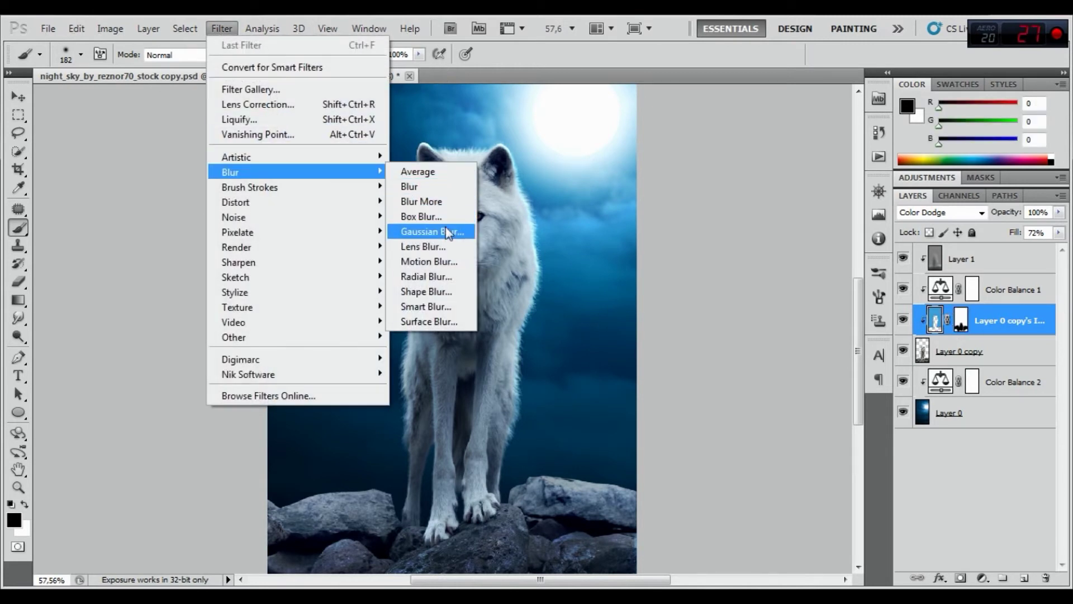
pyautogui.moveTo(230, 172)
pyautogui.click(447, 233)
pyautogui.moveTo(845, 434)
pyautogui.mouseDown()
pyautogui.moveTo(887, 435)
pyautogui.moveTo(880, 440)
pyautogui.mouseUp()
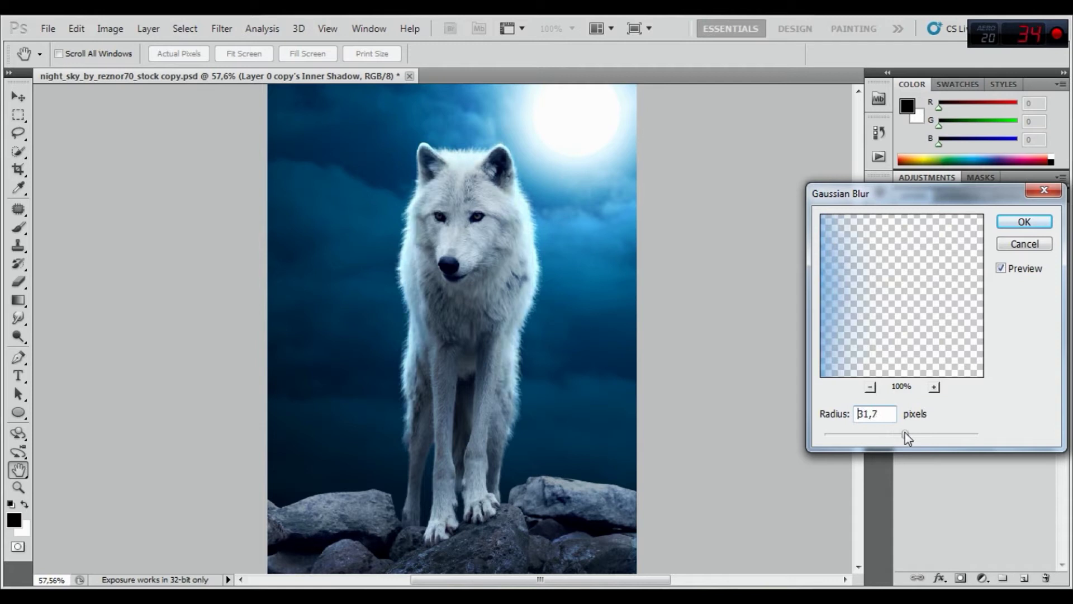
pyautogui.moveTo(879, 440); pyautogui.dragTo(858, 439)
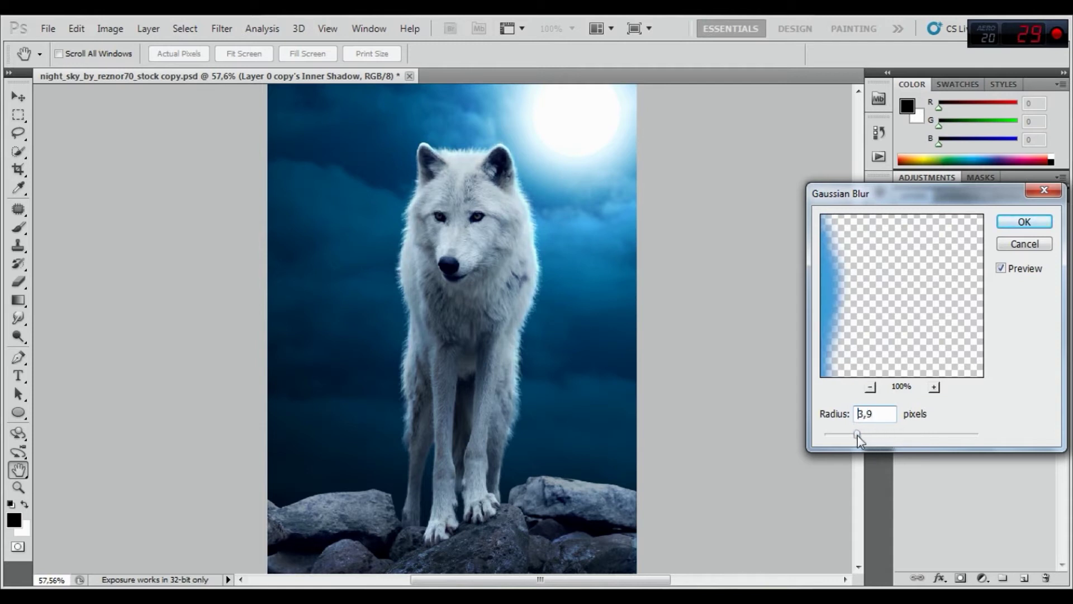
pyautogui.click(1001, 269)
pyautogui.moveTo(856, 435); pyautogui.dragTo(864, 437)
pyautogui.click(1024, 222)
pyautogui.scroll(-3, 546, 206)
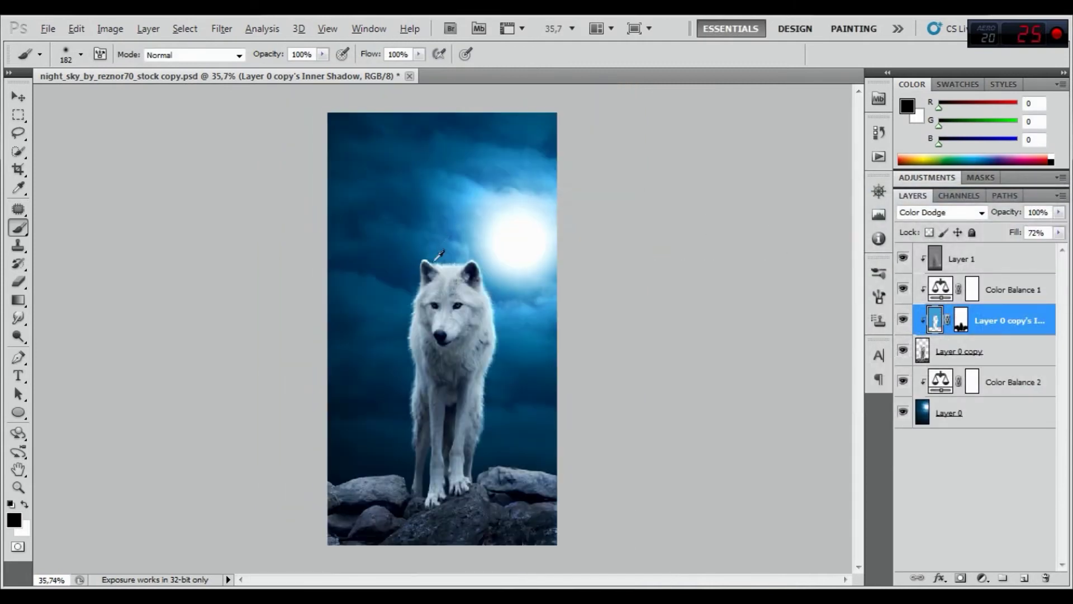
# Add a Brightness/Contrast layer above Layer 1 with Brightness −65 and Contrast 35.
pyautogui.scroll(-1, 439, 255)
pyautogui.click(993, 262)
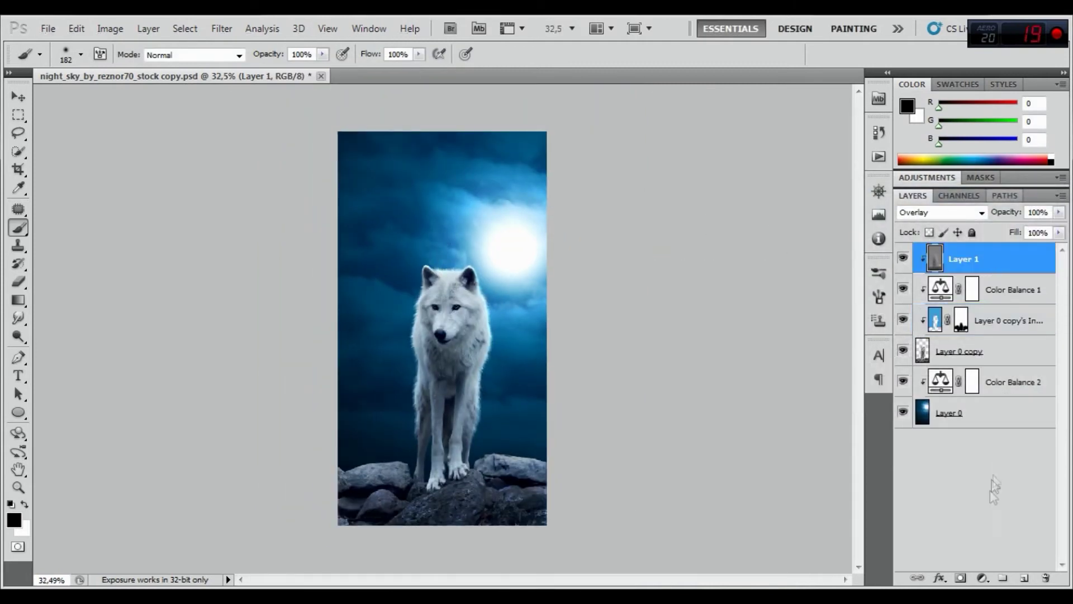
pyautogui.click(981, 578)
pyautogui.click(988, 307)
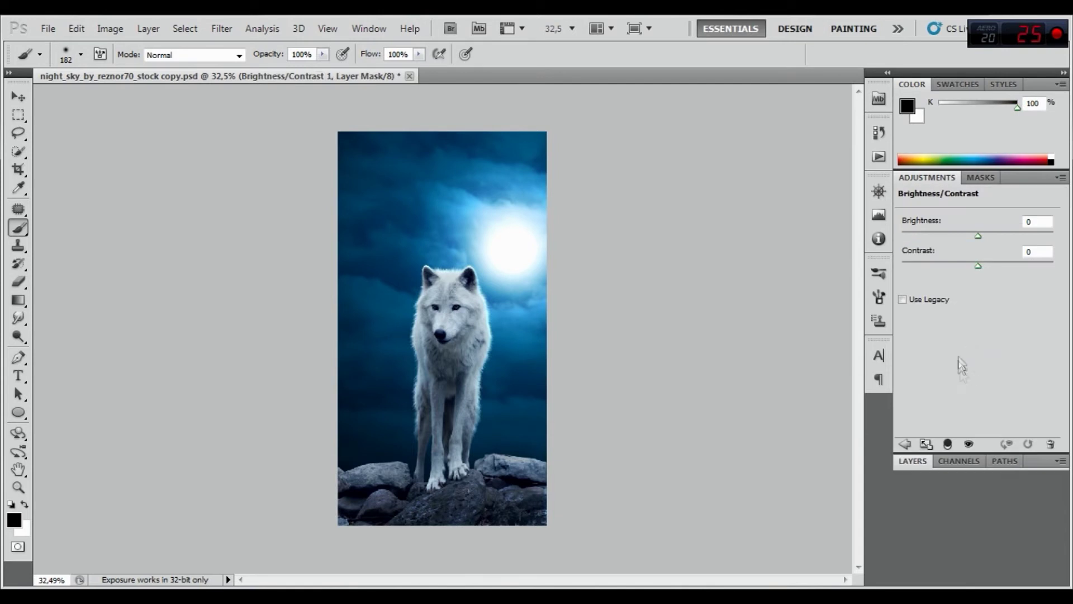
pyautogui.moveTo(978, 236); pyautogui.dragTo(953, 237)
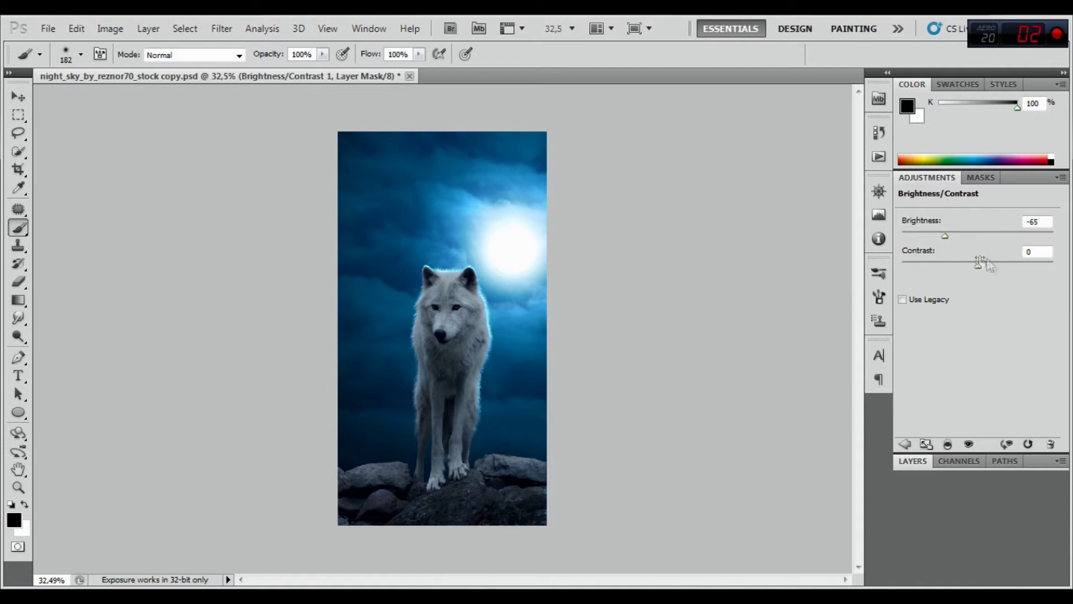
pyautogui.moveTo(991, 263); pyautogui.dragTo(1014, 262)
pyautogui.moveTo(1005, 265); pyautogui.dragTo(1002, 265)
pyautogui.click(911, 461)
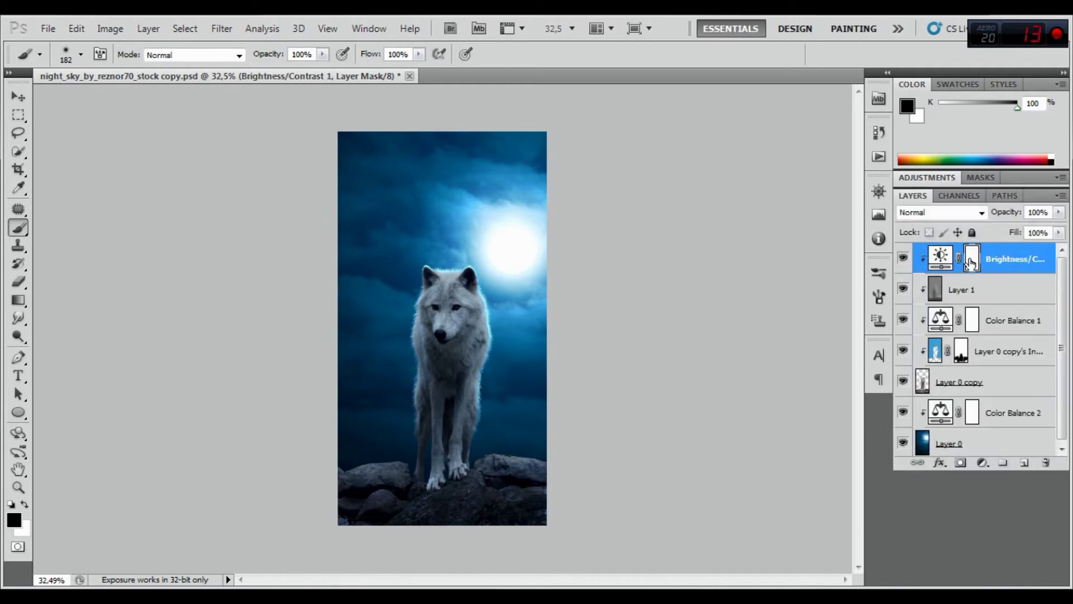
# Set the brush to 30% opacity and 5% flow, and unmask the wolf's chest and cheek.
pyautogui.click(904, 260)
pyautogui.moveTo(257, 57); pyautogui.dragTo(235, 57)
pyautogui.moveTo(372, 56); pyautogui.dragTo(318, 59)
pyautogui.moveTo(444, 256); pyautogui.dragTo(442, 268)
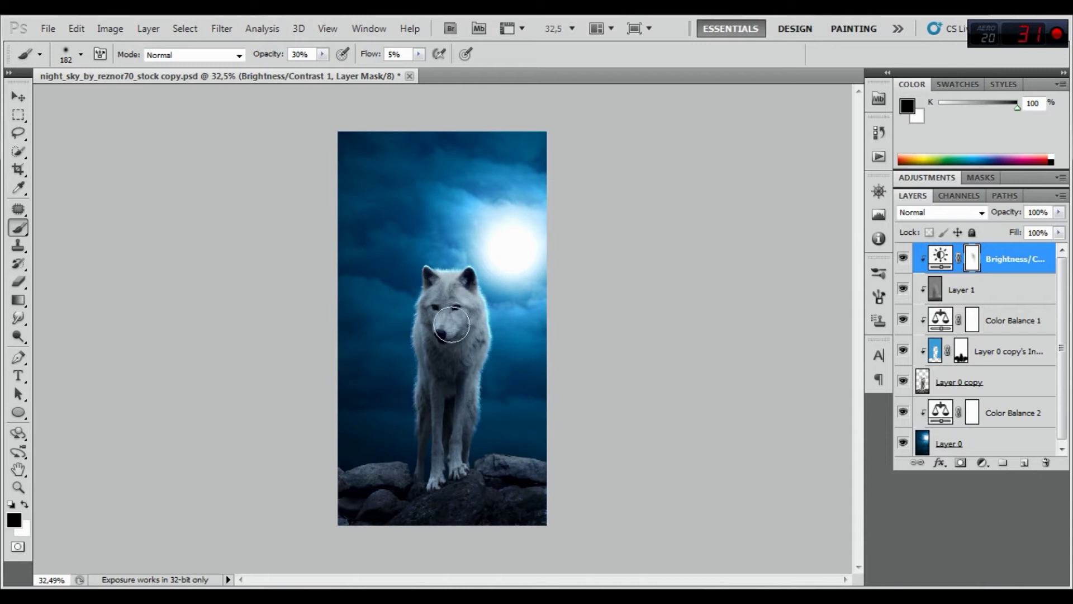
pyautogui.moveTo(491, 303); pyautogui.dragTo(478, 315)
# Brush the darkening off the wolf's forehead, chest and the rocks beside its legs.
pyautogui.moveTo(493, 451)
pyautogui.mouseDown()
pyautogui.moveTo(551, 460)
pyautogui.moveTo(477, 443)
pyautogui.moveTo(503, 380)
pyautogui.moveTo(480, 447)
pyautogui.moveTo(488, 361)
pyautogui.moveTo(449, 277)
pyautogui.mouseUp()
pyautogui.moveTo(467, 327)
pyautogui.mouseDown()
pyautogui.moveTo(449, 294)
pyautogui.moveTo(491, 431)
pyautogui.moveTo(470, 363)
pyautogui.moveTo(487, 330)
pyautogui.mouseUp()
pyautogui.moveTo(439, 277)
pyautogui.mouseDown()
pyautogui.moveTo(499, 436)
pyautogui.moveTo(534, 456)
pyautogui.mouseUp()
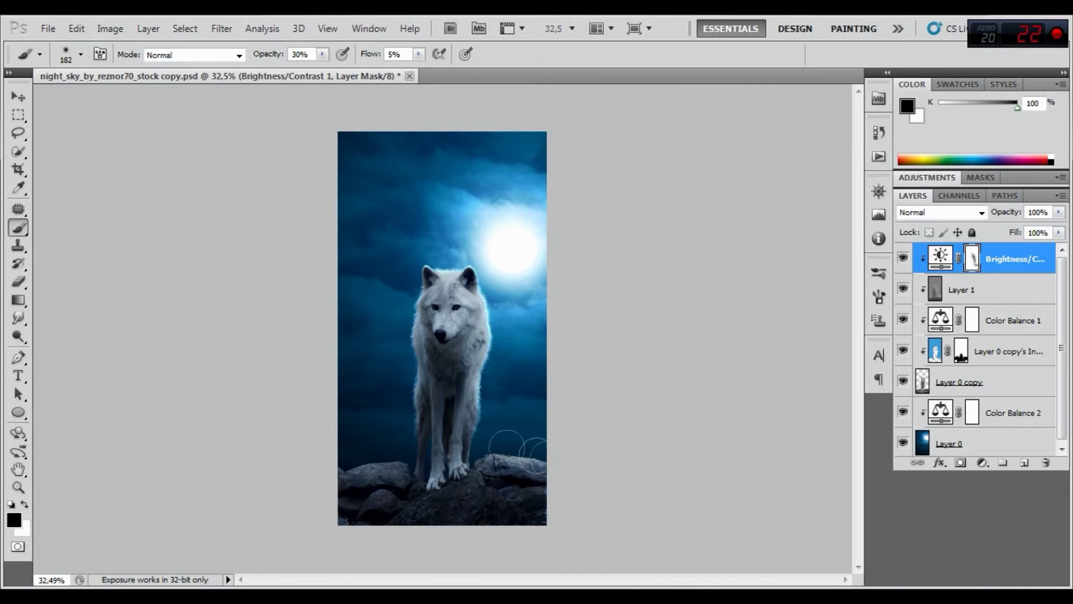
pyautogui.moveTo(534, 455); pyautogui.dragTo(497, 452)
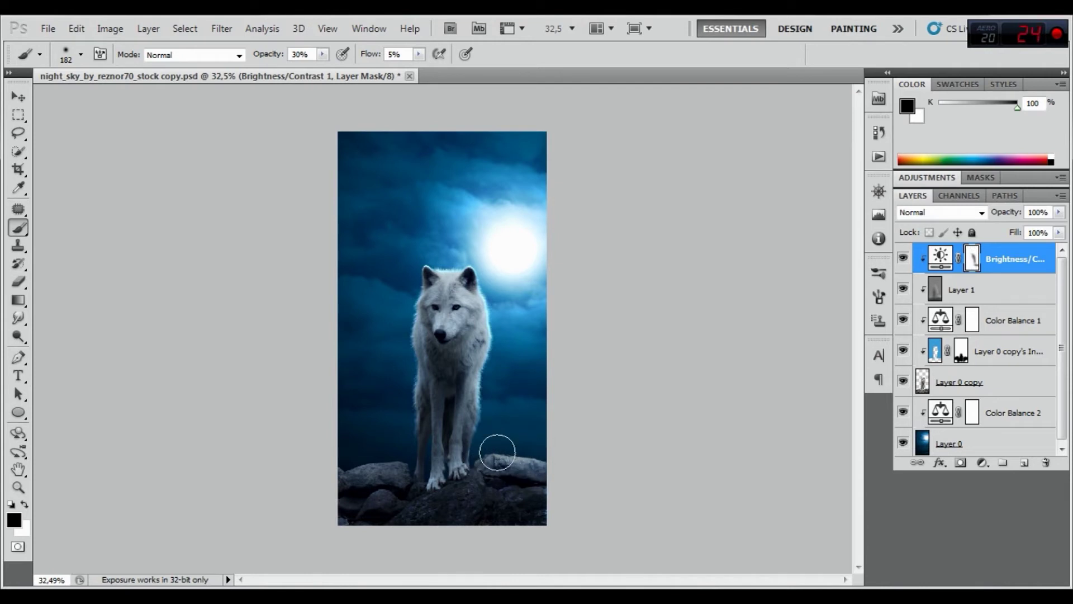
pyautogui.click(903, 258)
pyautogui.click(903, 259)
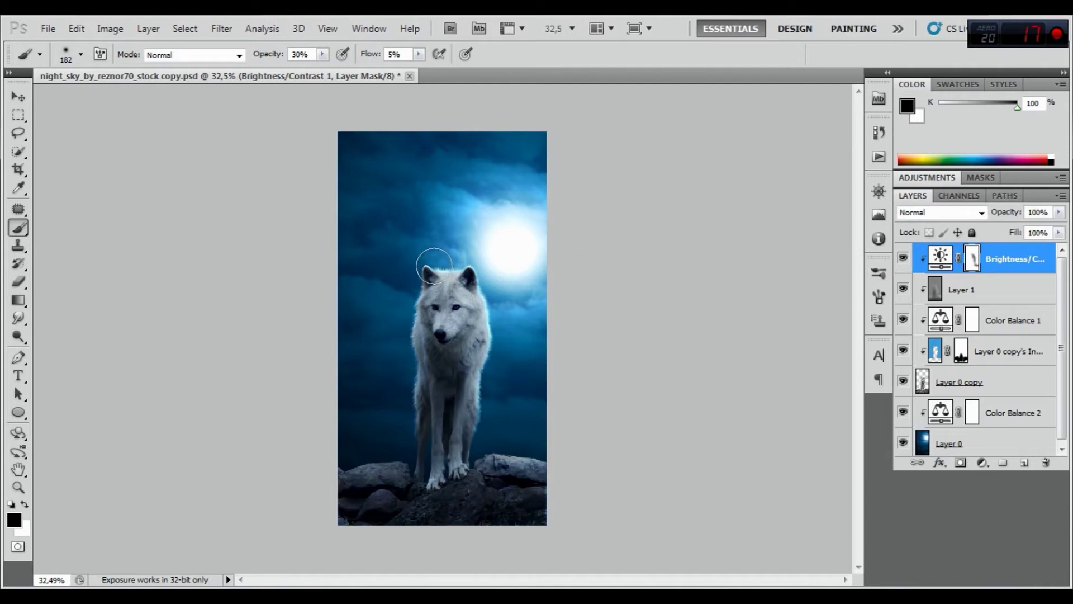
pyautogui.moveTo(466, 318); pyautogui.dragTo(509, 451)
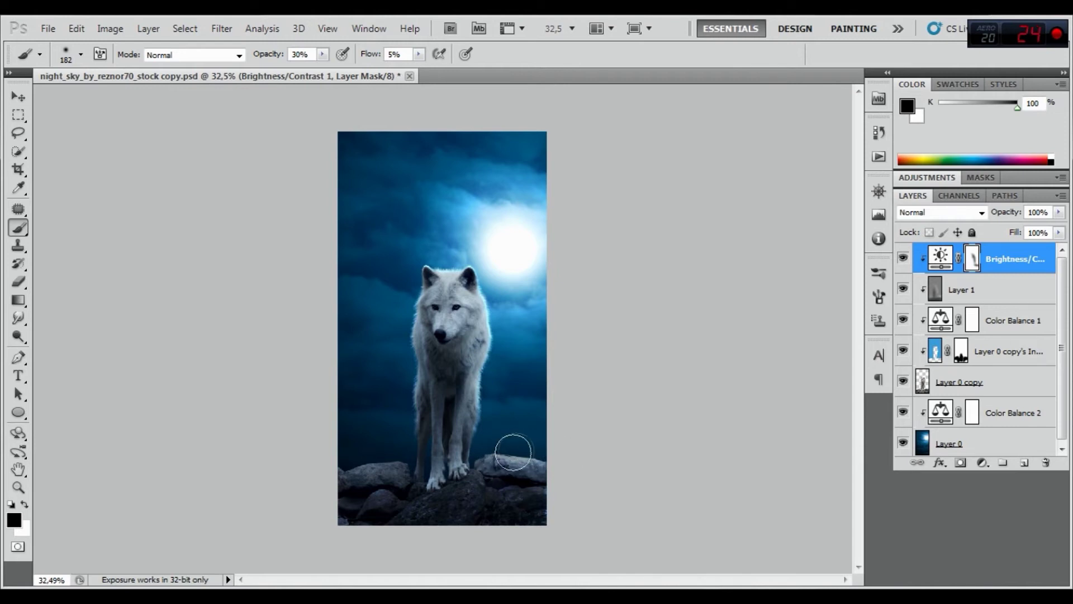
pyautogui.click(989, 447)
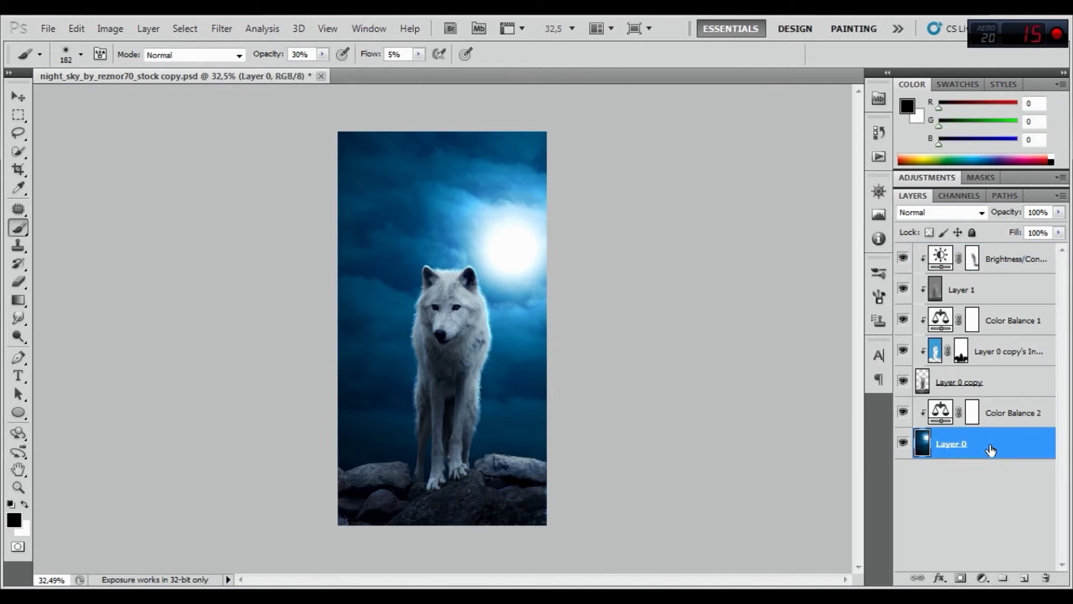
# Add Brightness/Contrast 2 above Color Balance 2 with Brightness 1 and Contrast 23, comparing it.
pyautogui.click(1002, 413)
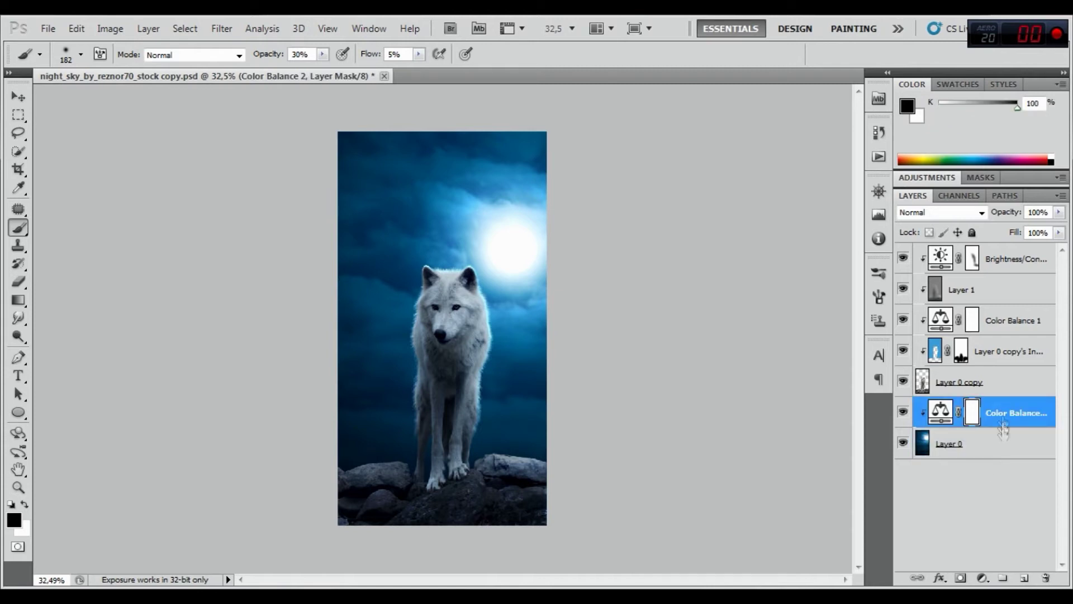
pyautogui.click(982, 578)
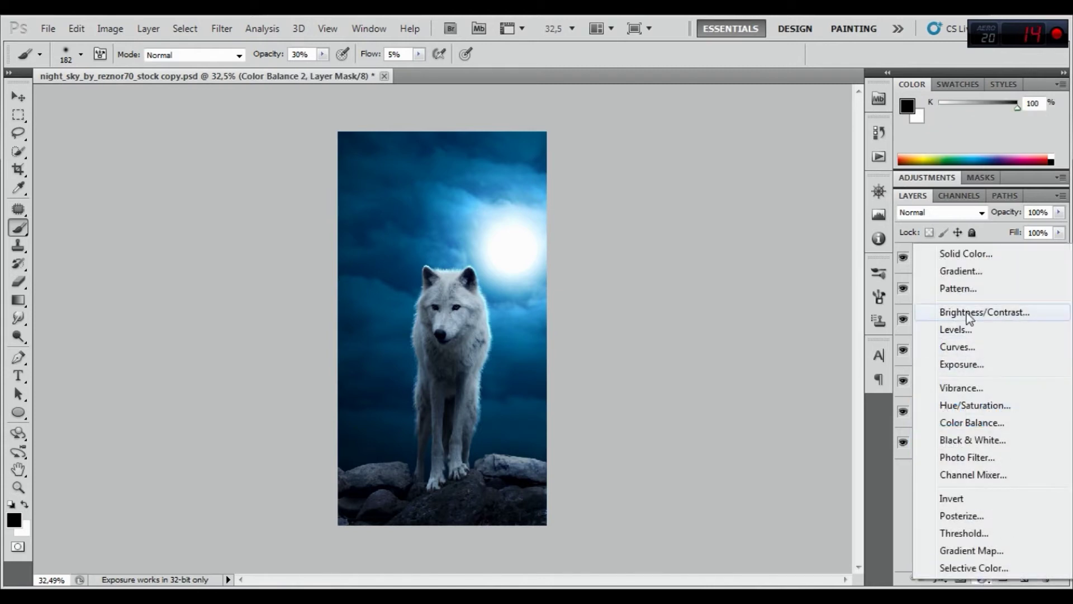
pyautogui.click(971, 317)
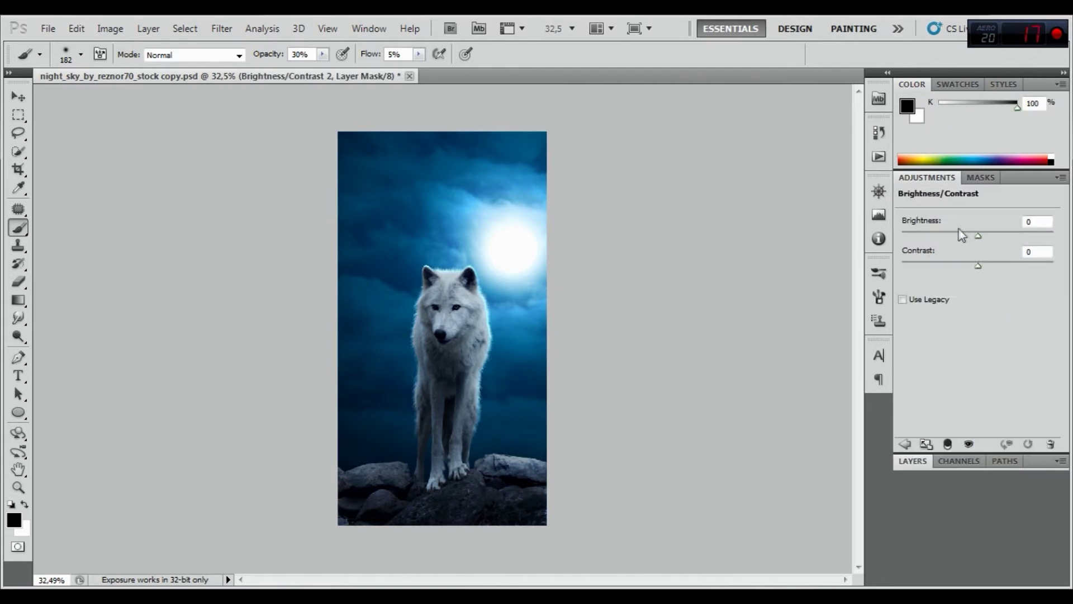
pyautogui.moveTo(977, 235)
pyautogui.mouseDown()
pyautogui.moveTo(961, 234)
pyautogui.moveTo(998, 265)
pyautogui.mouseUp()
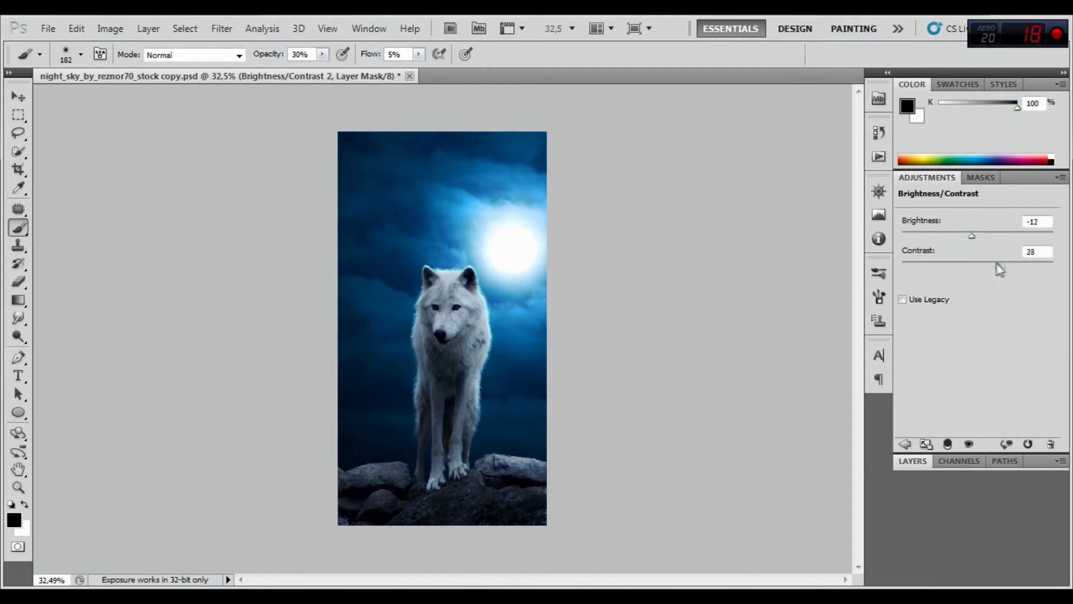
pyautogui.moveTo(1005, 264)
pyautogui.mouseDown()
pyautogui.moveTo(992, 265)
pyautogui.moveTo(995, 236)
pyautogui.moveTo(980, 237)
pyautogui.mouseUp()
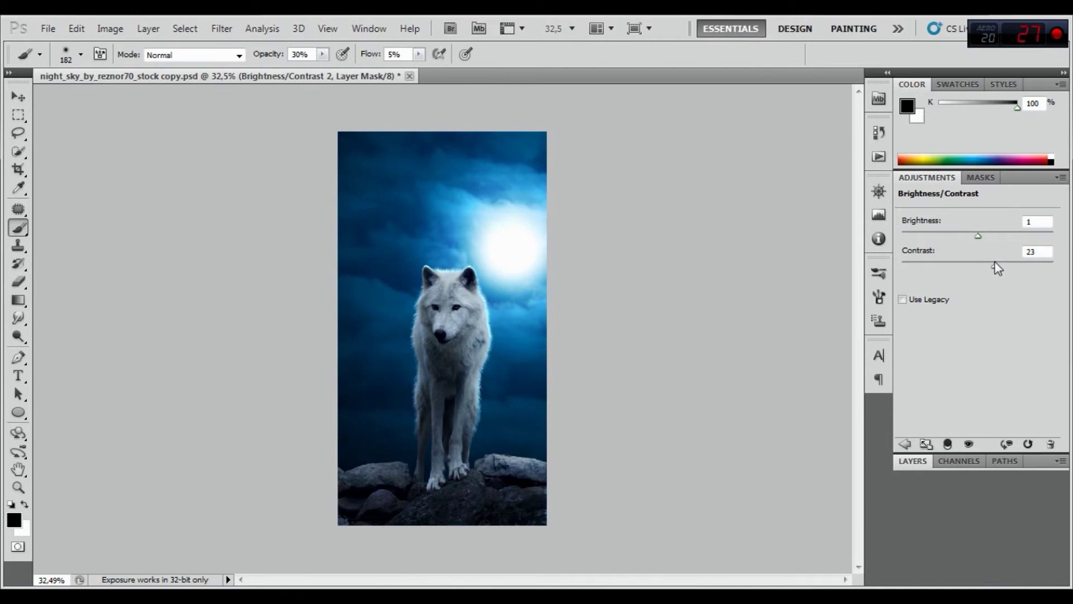
pyautogui.click(917, 461)
pyautogui.click(904, 414)
pyautogui.click(904, 414)
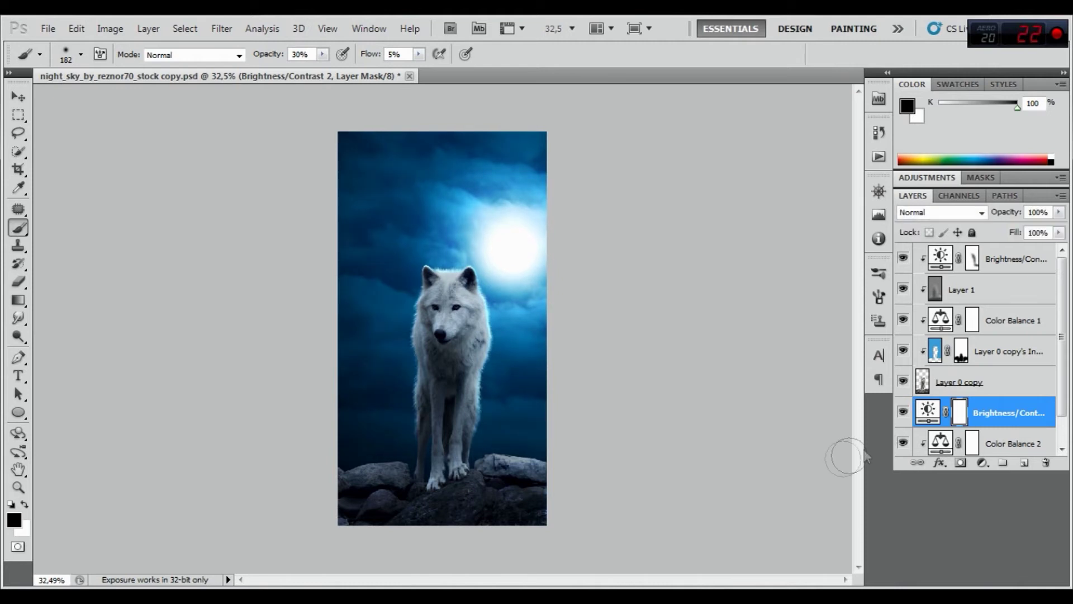
pyautogui.click(971, 260)
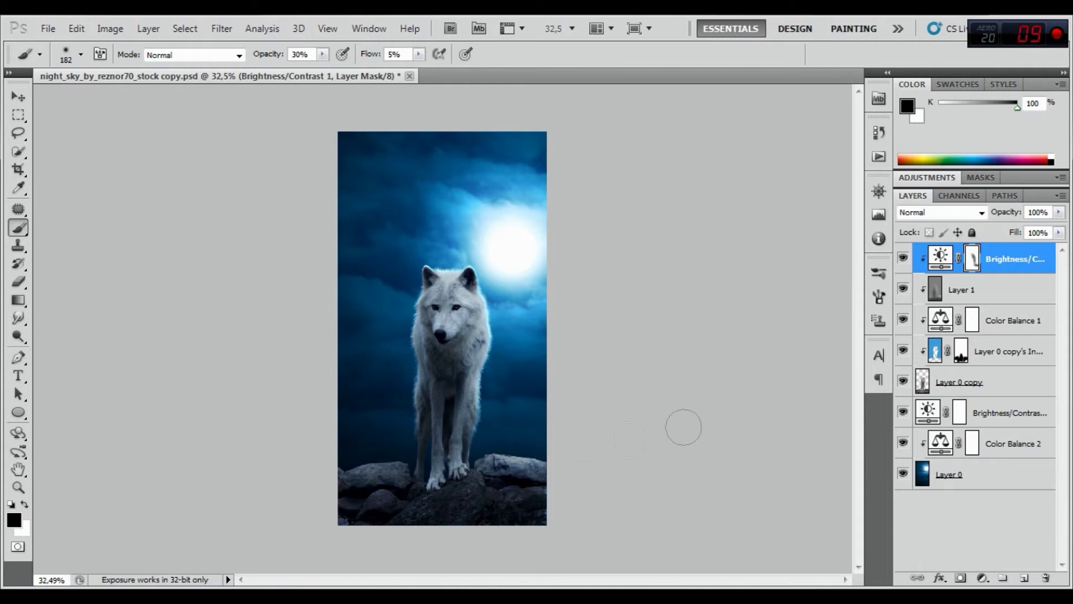
# Paint white on Layer 1 to brighten the rock right of the wolf's paws.
pyautogui.click(988, 297)
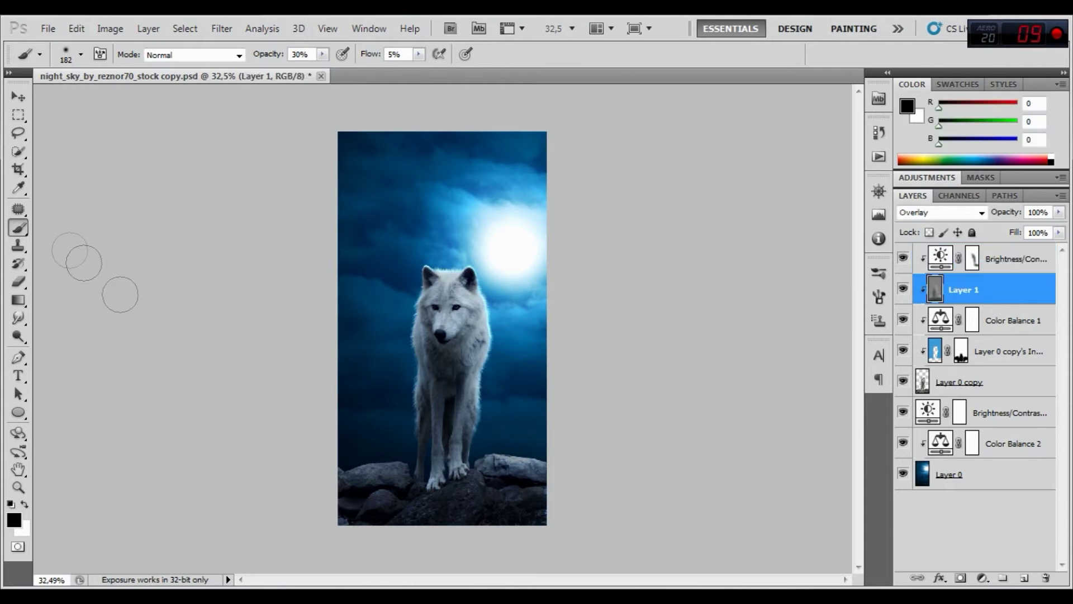
pyautogui.click(24, 504)
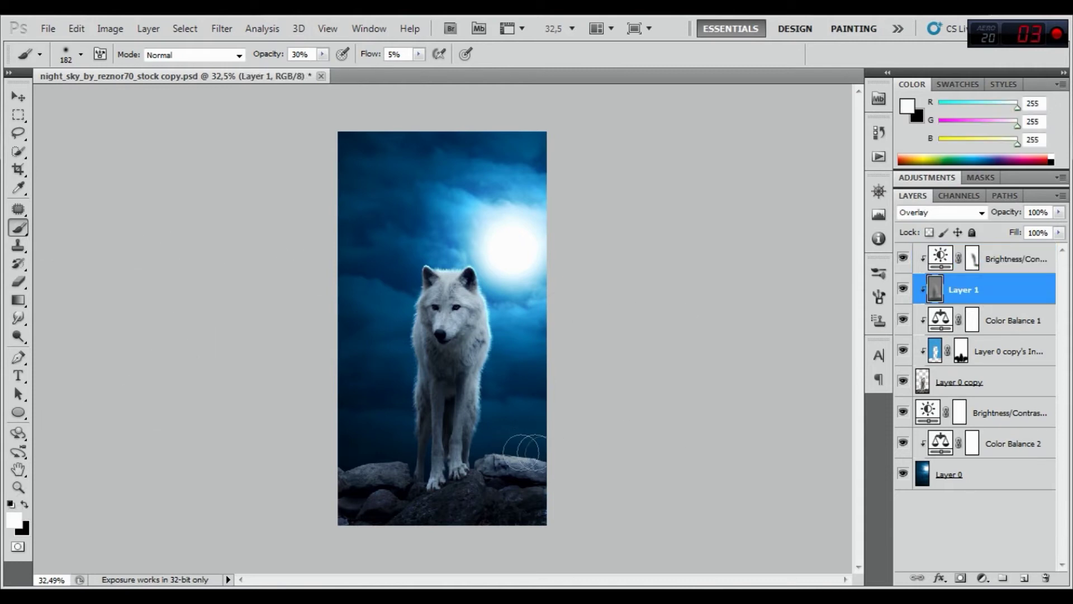
pyautogui.moveTo(497, 453); pyautogui.dragTo(543, 455)
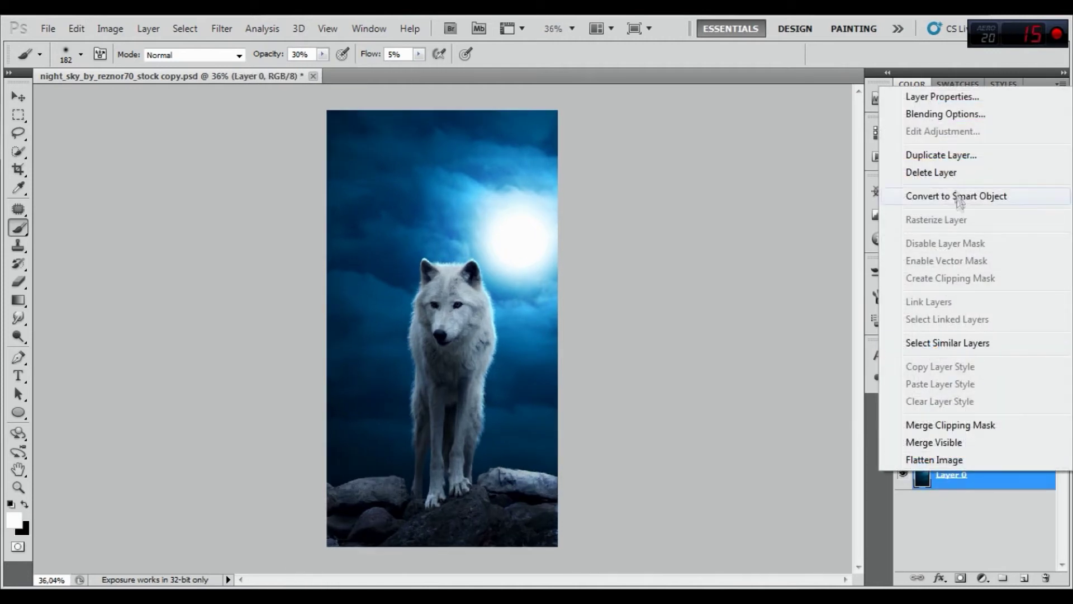
# Duplicate Layer 0 into a new copy layer.
pyautogui.click(945, 156)
pyautogui.click(673, 192)
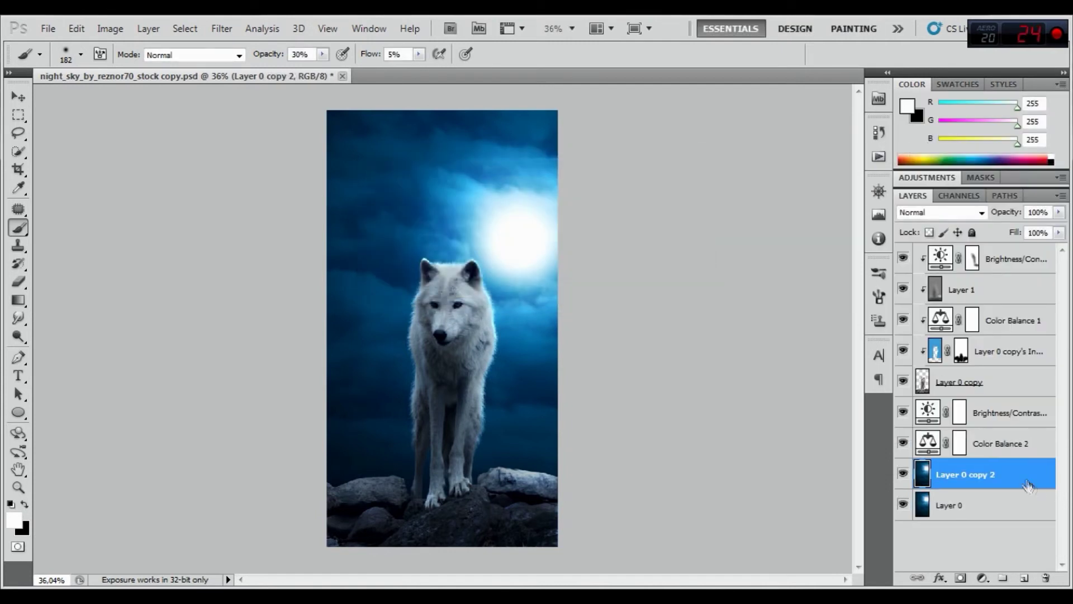
pyautogui.click(1003, 450)
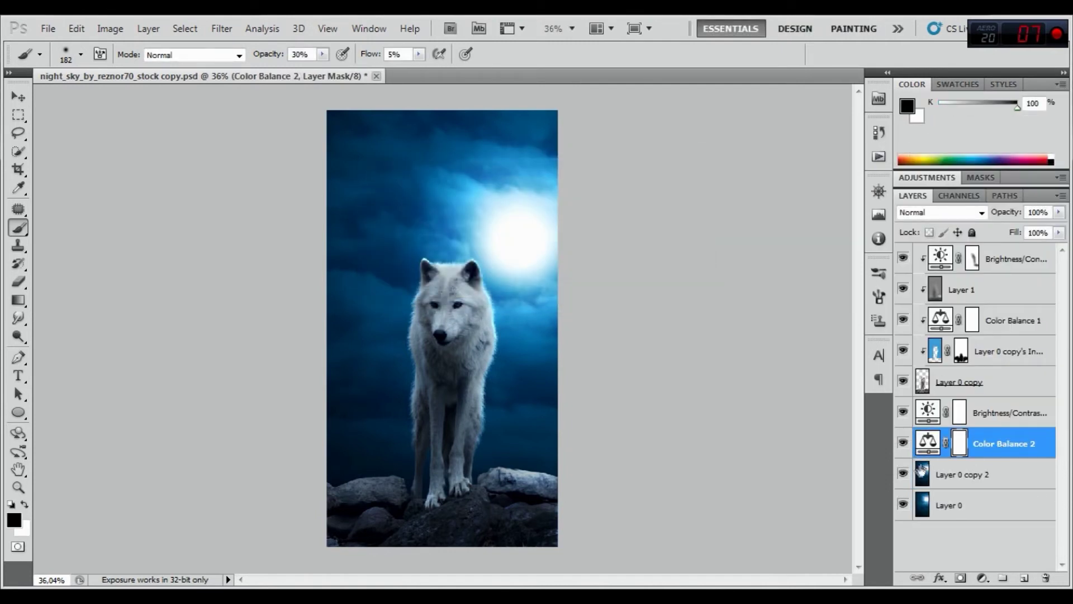
# Apply a 6,1 px Gaussian Blur to Layer 0 copy 2.
pyautogui.click(943, 476)
pyautogui.click(221, 28)
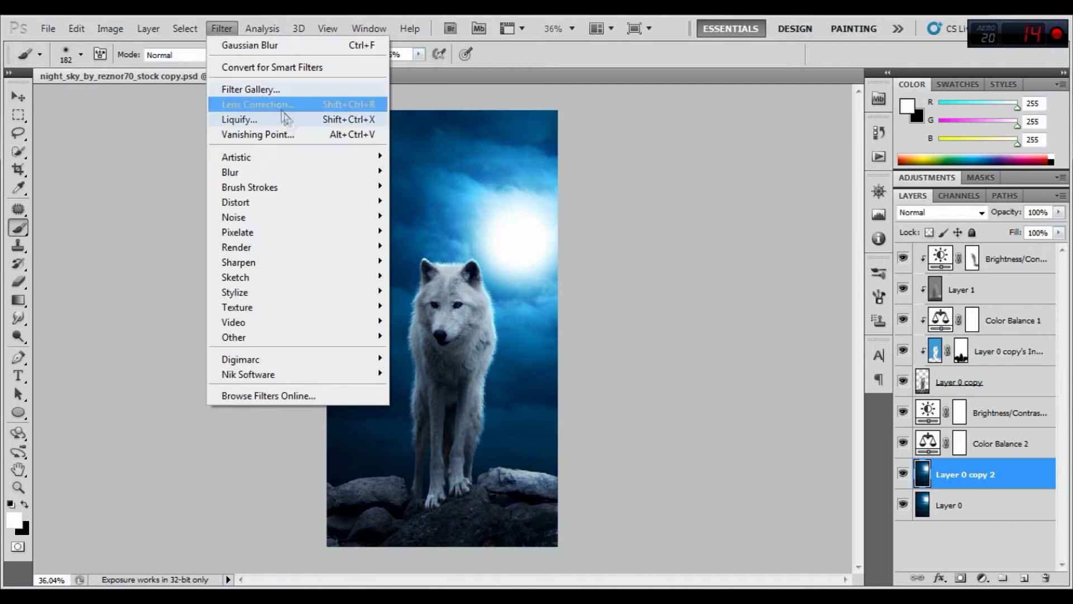
pyautogui.moveTo(230, 173)
pyautogui.click(438, 233)
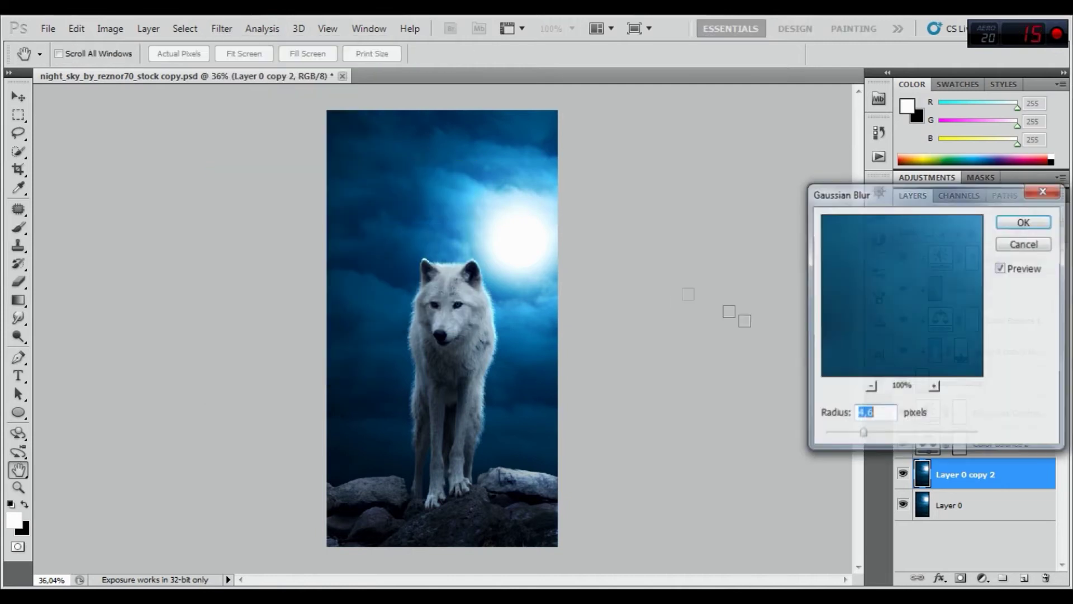
pyautogui.moveTo(863, 433); pyautogui.dragTo(870, 434)
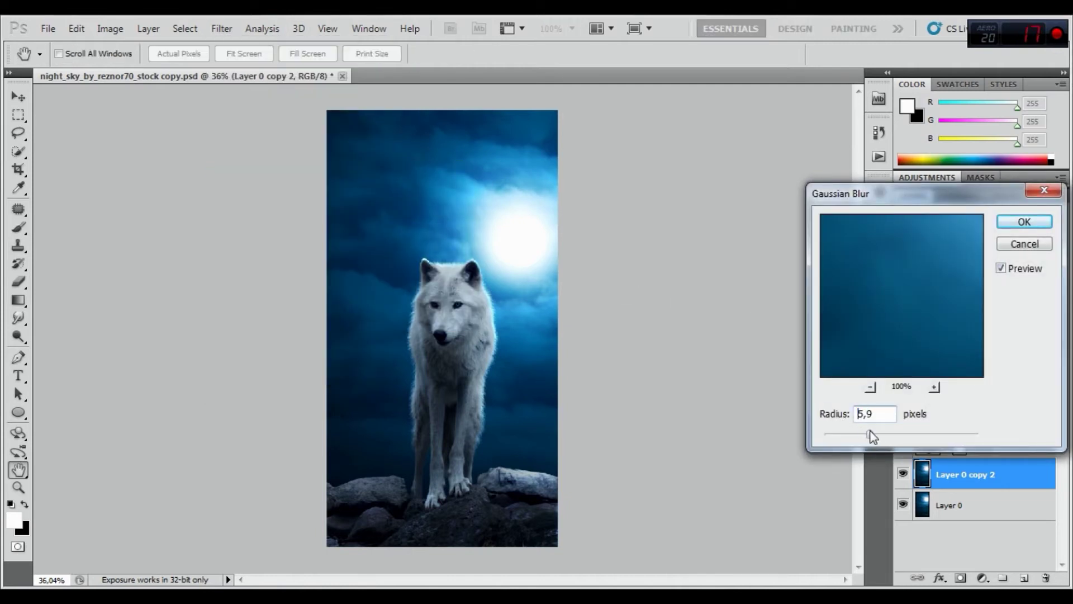
pyautogui.moveTo(869, 431); pyautogui.dragTo(871, 433)
pyautogui.click(1002, 269)
pyautogui.click(1023, 221)
pyautogui.click(1003, 381)
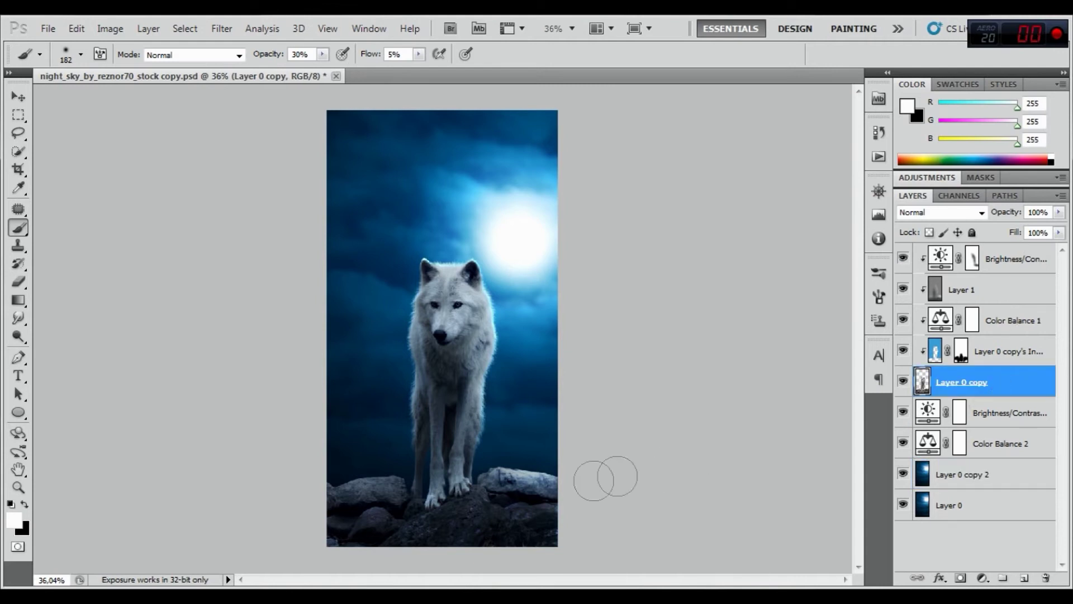
# Zoom in on the rocks and blur the left rock's top edge with a 29 px, 100% Blur brush.
pyautogui.scroll(3, 346, 497)
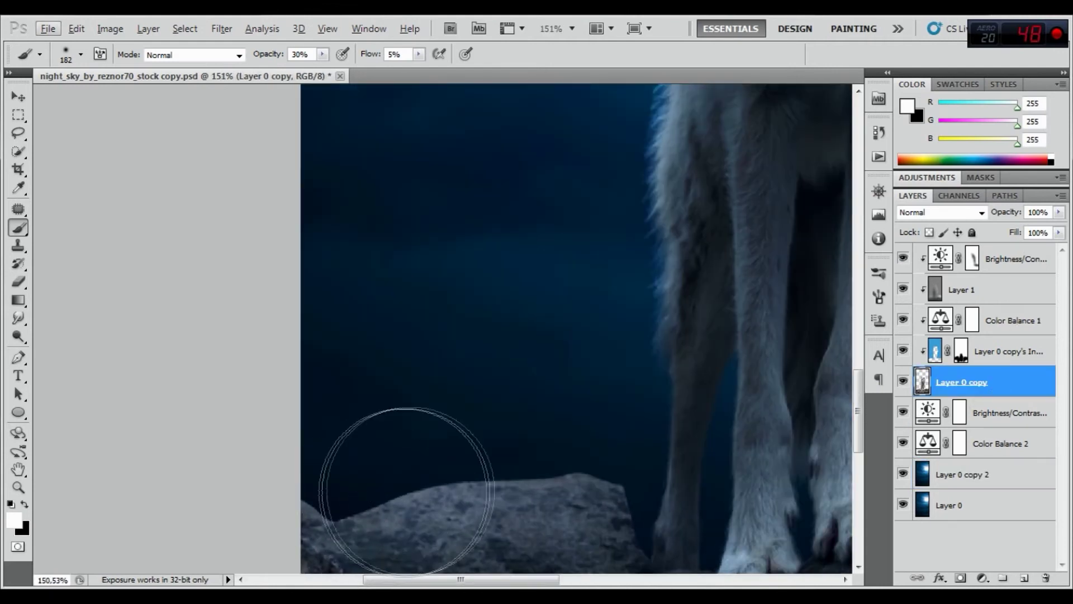
pyautogui.moveTo(407, 491); pyautogui.dragTo(462, 475)
pyautogui.scroll(2, 412, 359)
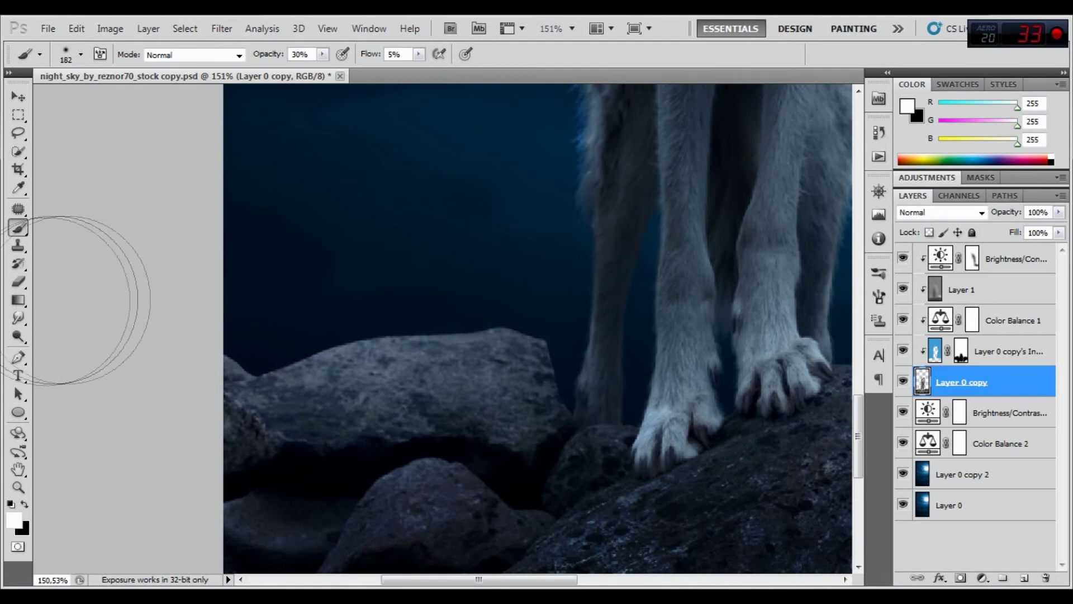
pyautogui.click(19, 318)
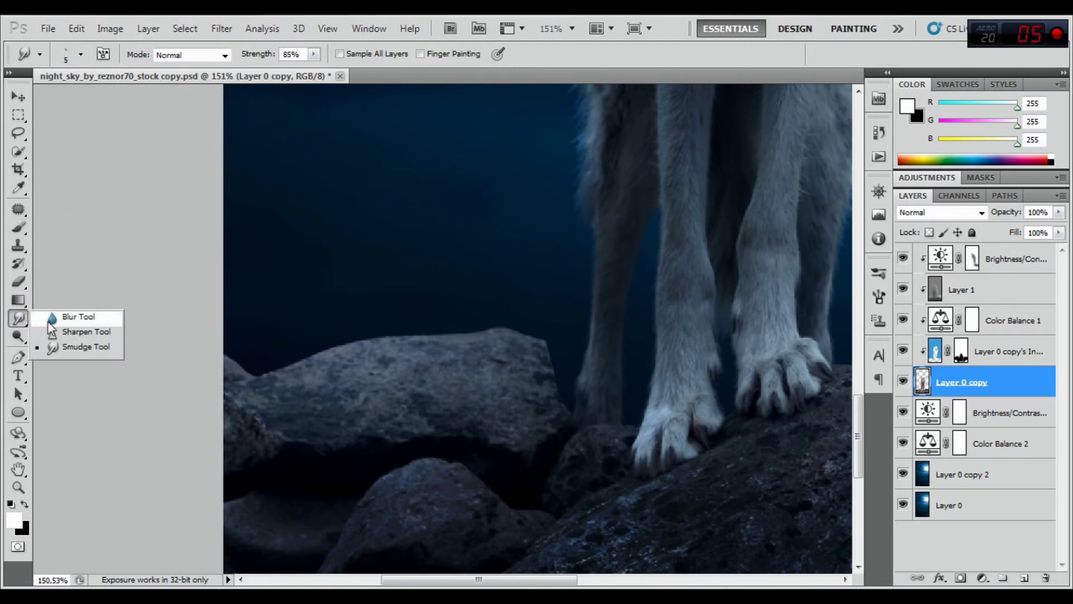
pyautogui.click(67, 316)
pyautogui.rightClick(257, 335)
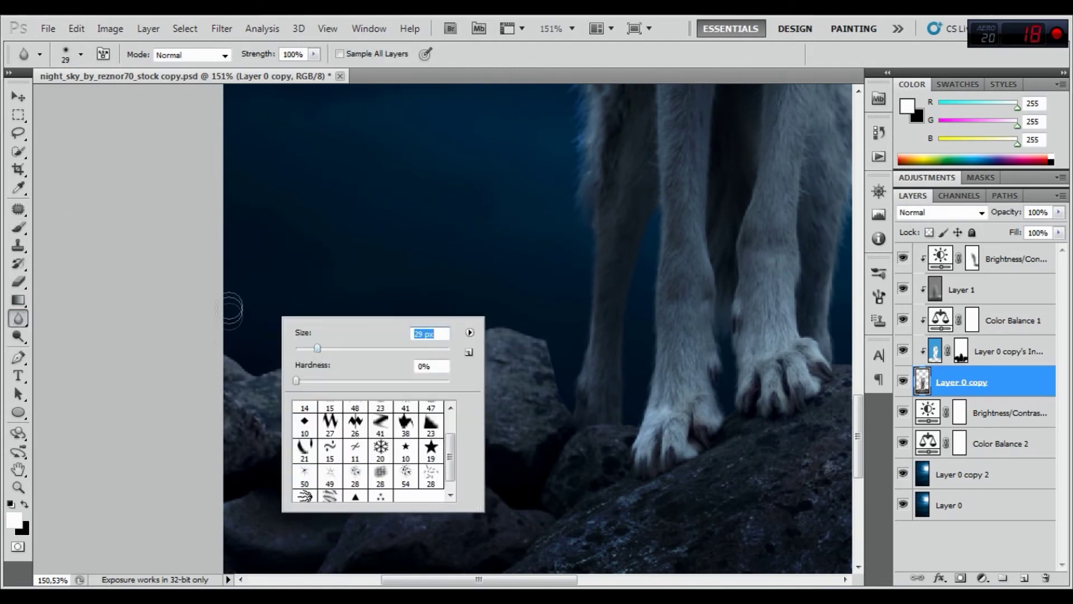
pyautogui.click(233, 355)
pyautogui.moveTo(233, 355)
pyautogui.mouseDown()
pyautogui.moveTo(479, 316)
pyautogui.moveTo(531, 319)
pyautogui.moveTo(558, 343)
pyautogui.mouseUp()
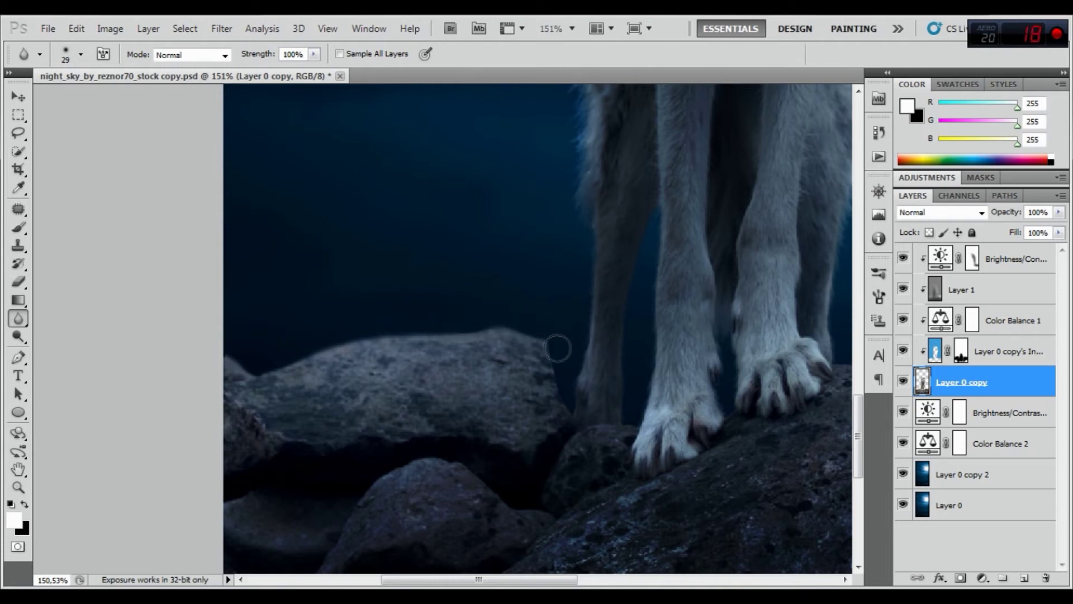
pyautogui.moveTo(480, 317)
pyautogui.mouseDown()
pyautogui.moveTo(282, 345)
pyautogui.moveTo(223, 339)
pyautogui.mouseUp()
# Shrink the Blur brush to 14 px and soften rock edges beside the paws and the pale right rock.
pyautogui.rightClick(545, 332)
pyautogui.moveTo(588, 362); pyautogui.dragTo(575, 362)
pyautogui.click(562, 68)
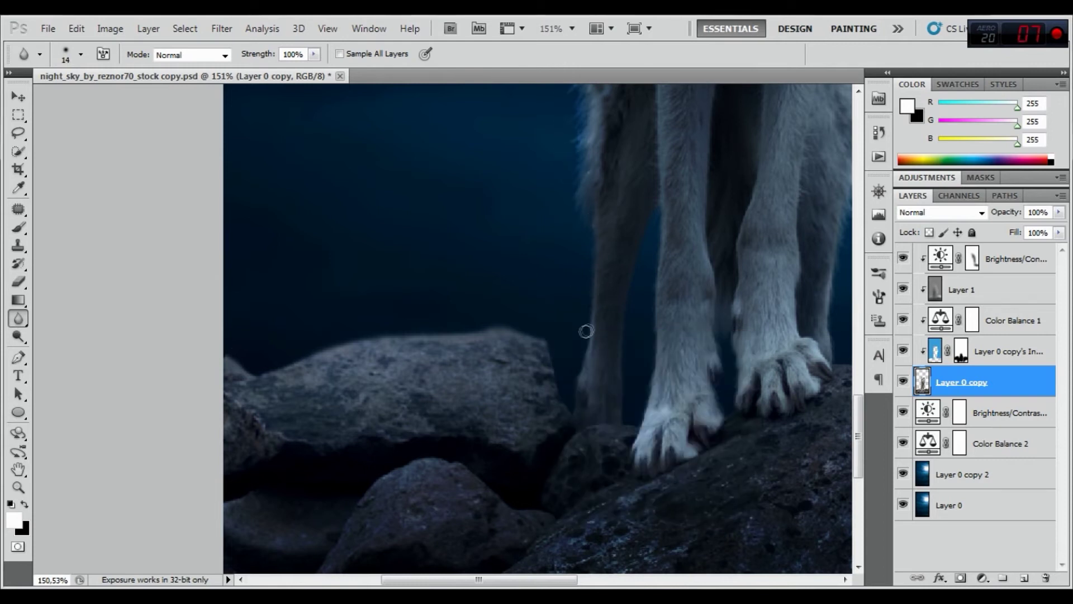
pyautogui.moveTo(565, 389); pyautogui.dragTo(567, 398)
pyautogui.moveTo(816, 391)
pyautogui.mouseDown()
pyautogui.moveTo(520, 406)
pyautogui.moveTo(513, 375)
pyautogui.mouseUp()
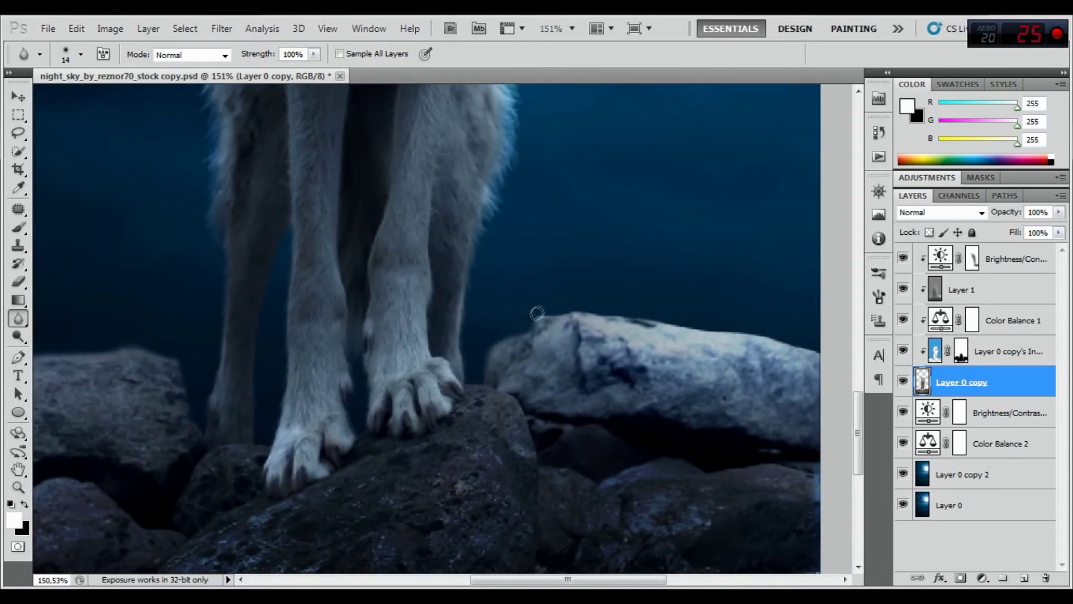
pyautogui.moveTo(609, 311); pyautogui.dragTo(765, 333)
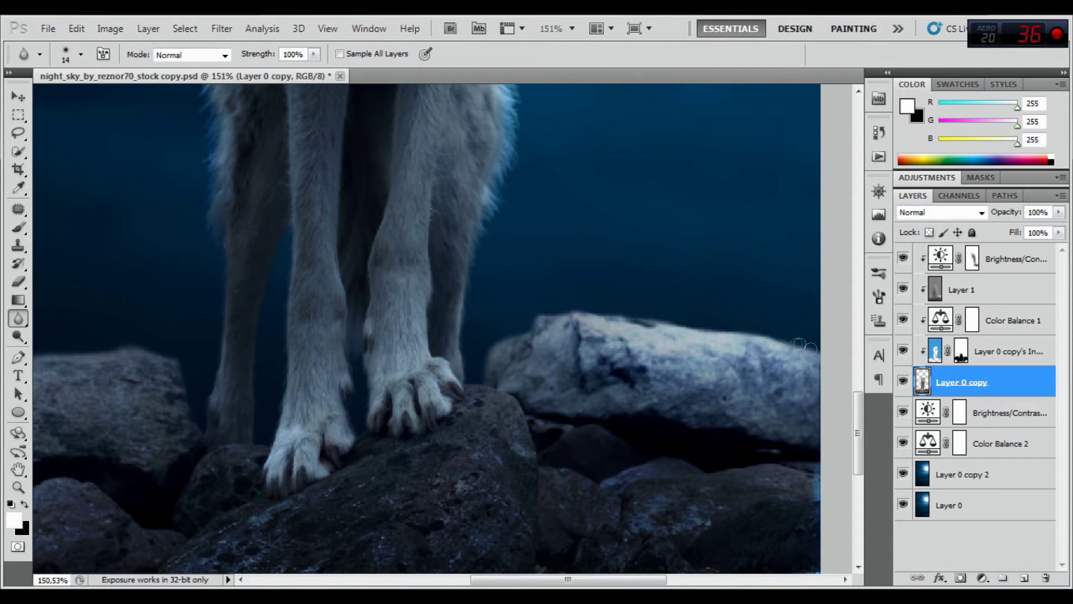
pyautogui.scroll(-3, 568, 249)
pyautogui.scroll(-2, 510, 217)
pyautogui.scroll(-1, 511, 217)
pyautogui.scroll(-1, 510, 217)
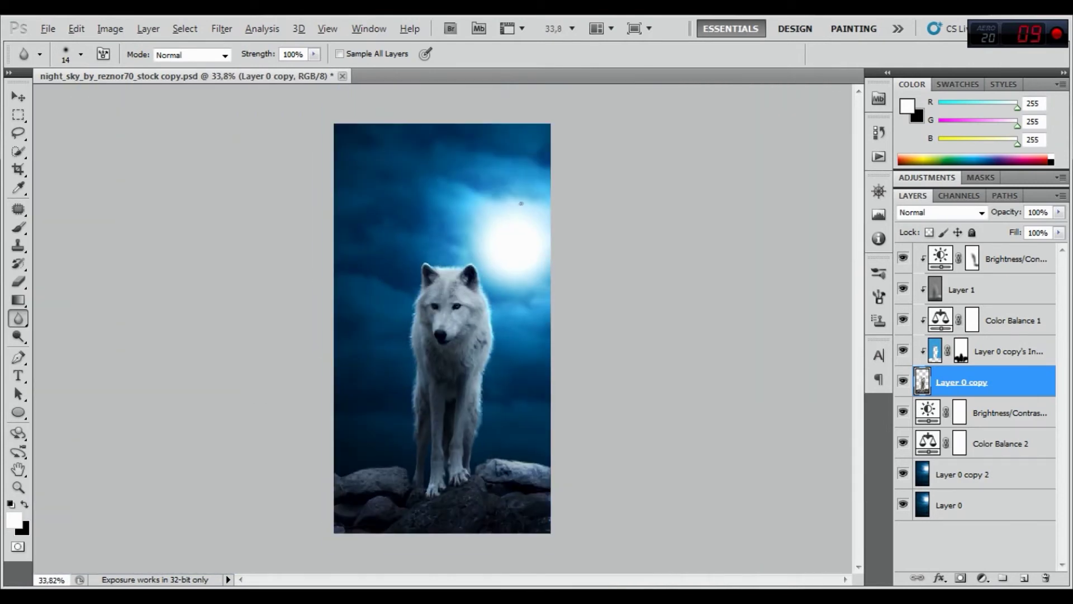
pyautogui.scroll(1, 483, 396)
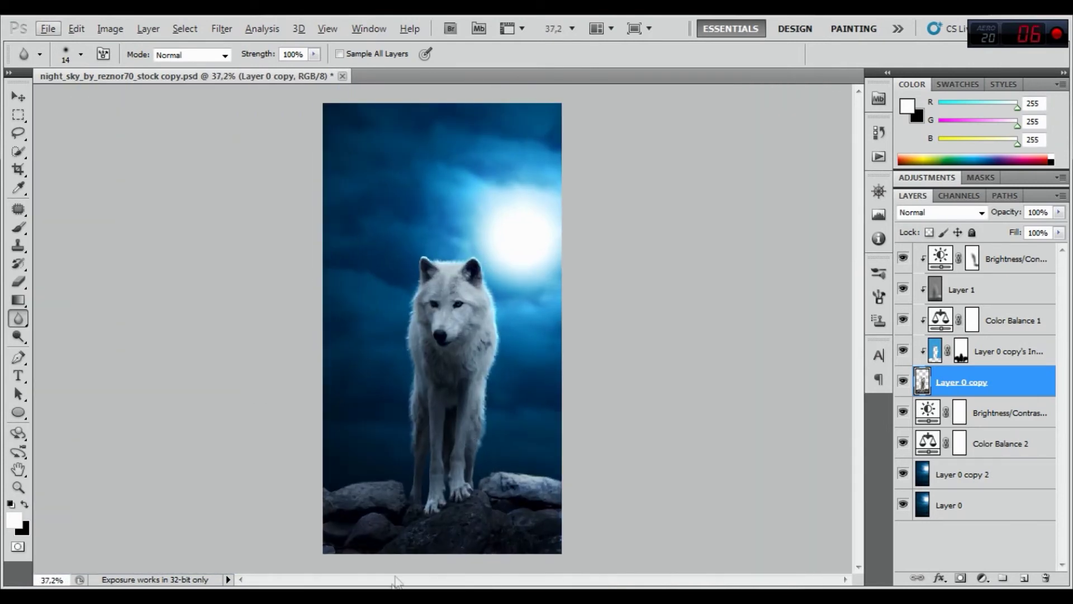
# Add a new layer and load the Rain_Brushes_by_amorphisss set, choosing the first 250 px rain brush.
pyautogui.click(1024, 579)
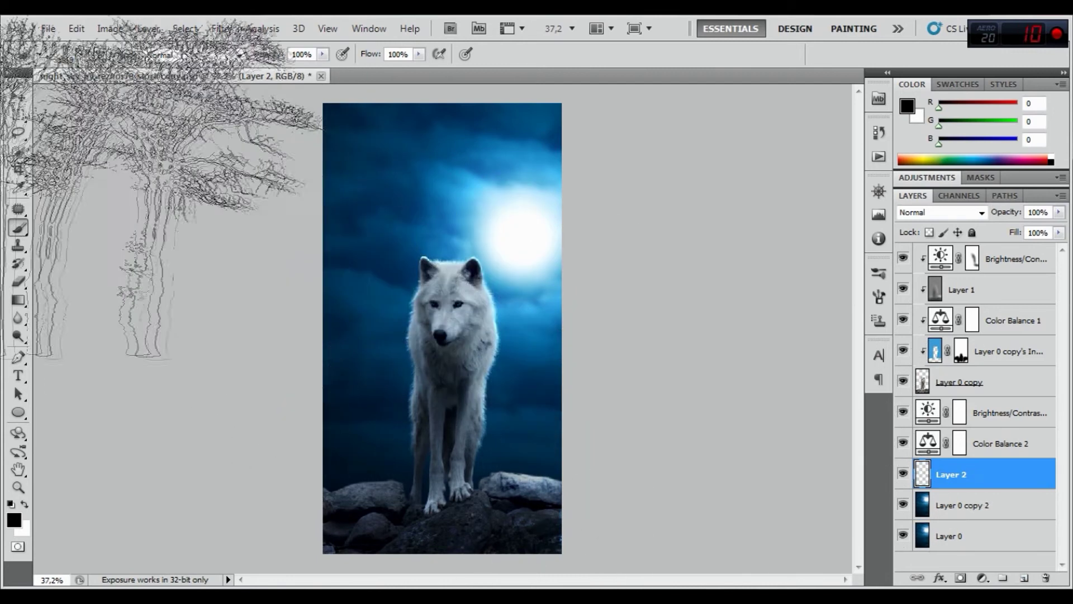
pyautogui.rightClick(19, 229)
pyautogui.click(48, 229)
pyautogui.rightClick(349, 193)
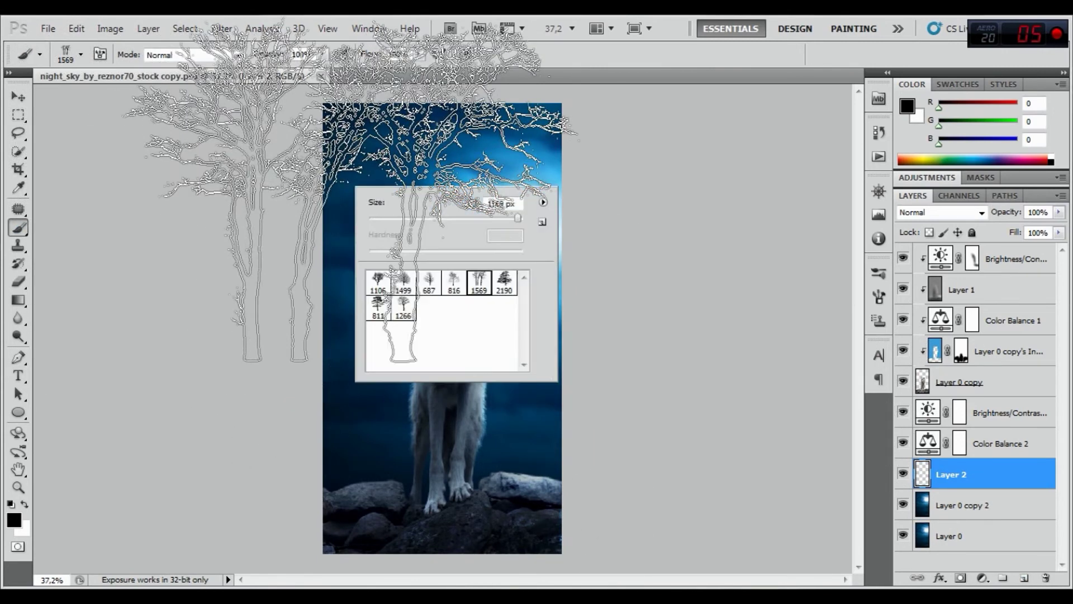
pyautogui.click(541, 205)
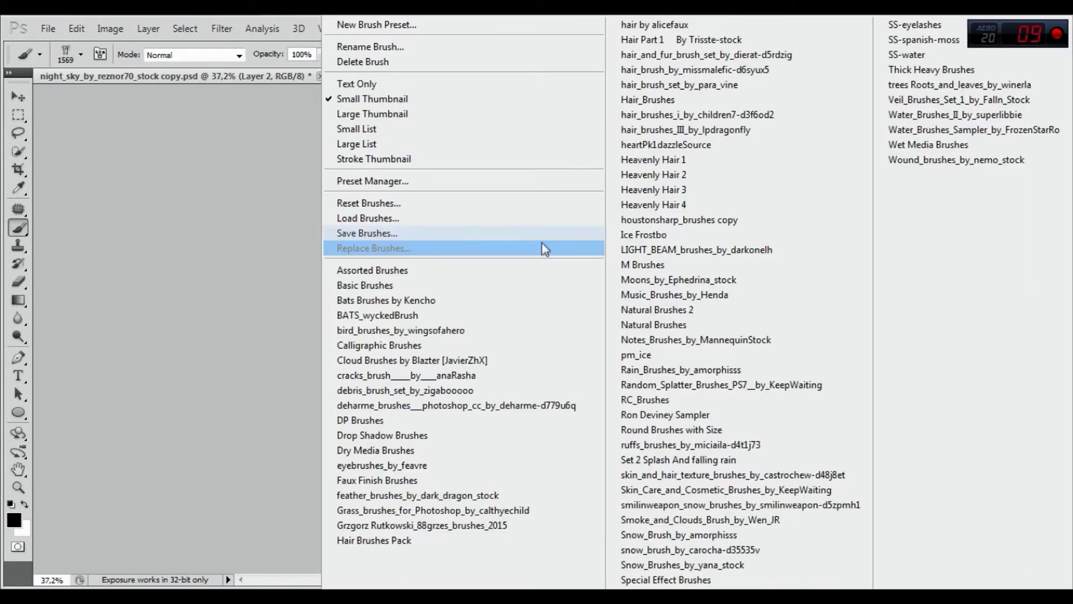
pyautogui.click(680, 371)
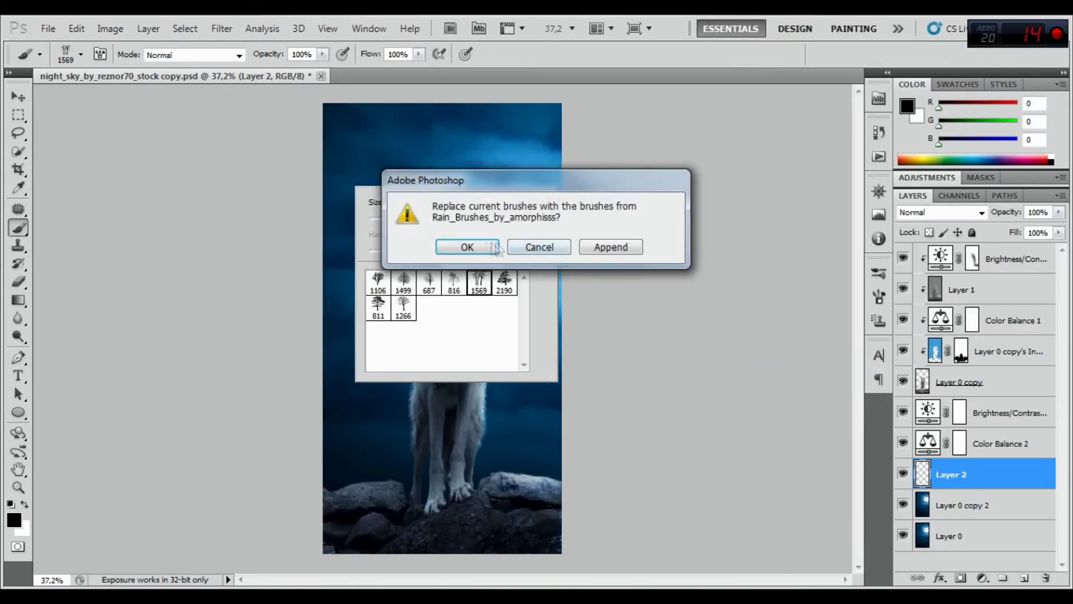
pyautogui.click(468, 246)
pyautogui.click(379, 282)
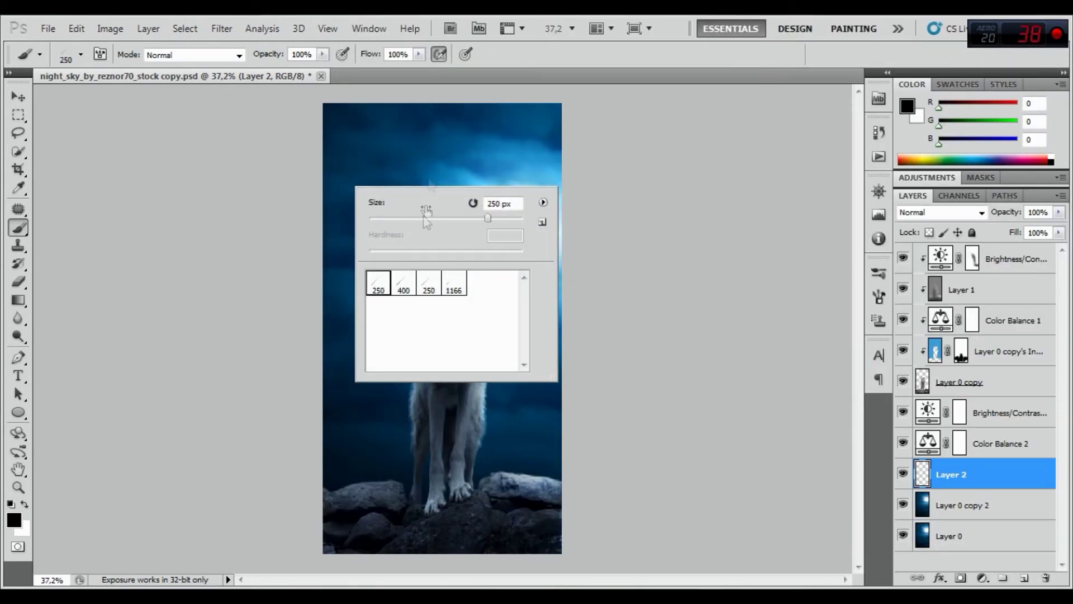
pyautogui.click(526, 55)
# Set the foreground to white and stamp rain streaks across the upper sky.
pyautogui.click(24, 504)
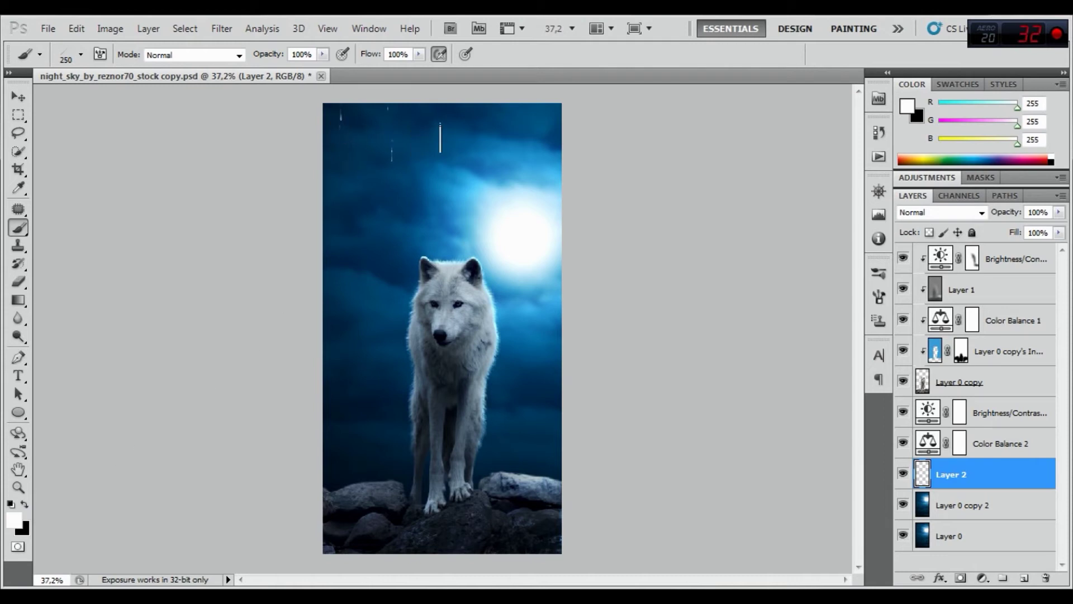
pyautogui.click(522, 131)
pyautogui.click(456, 180)
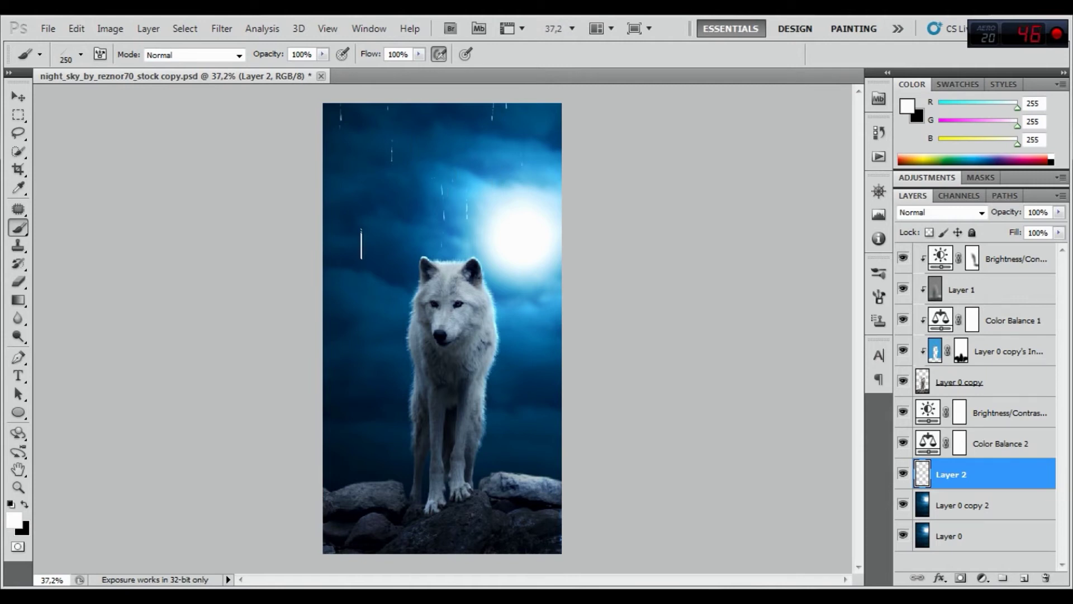
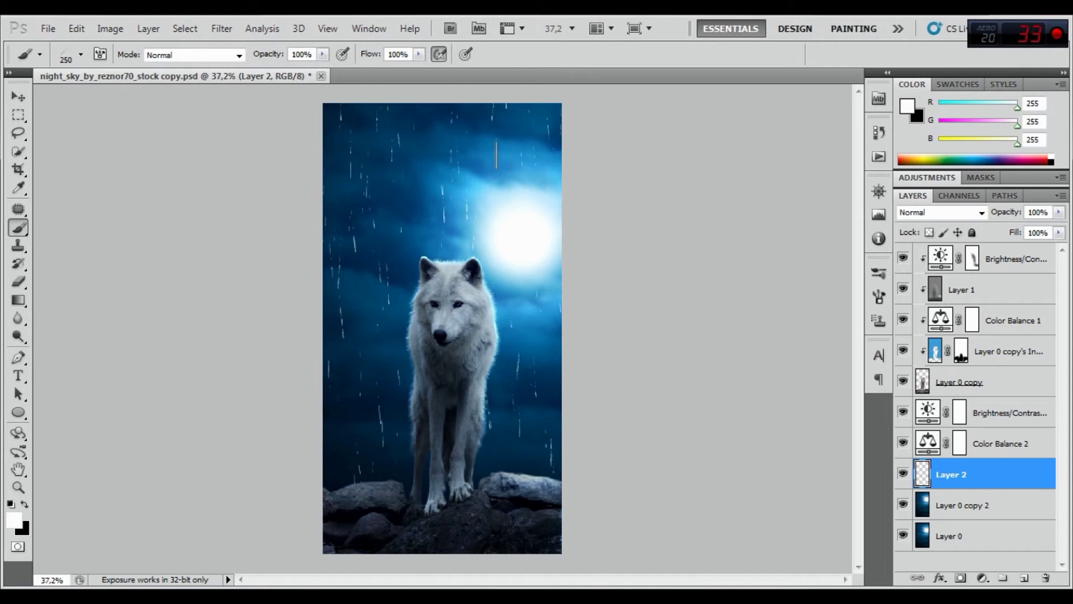
# Add a few rain streaks on Layer 2 and soften them with a 4.5-pixel Gaussian Blur.
pyautogui.click(408, 263)
pyautogui.click(433, 198)
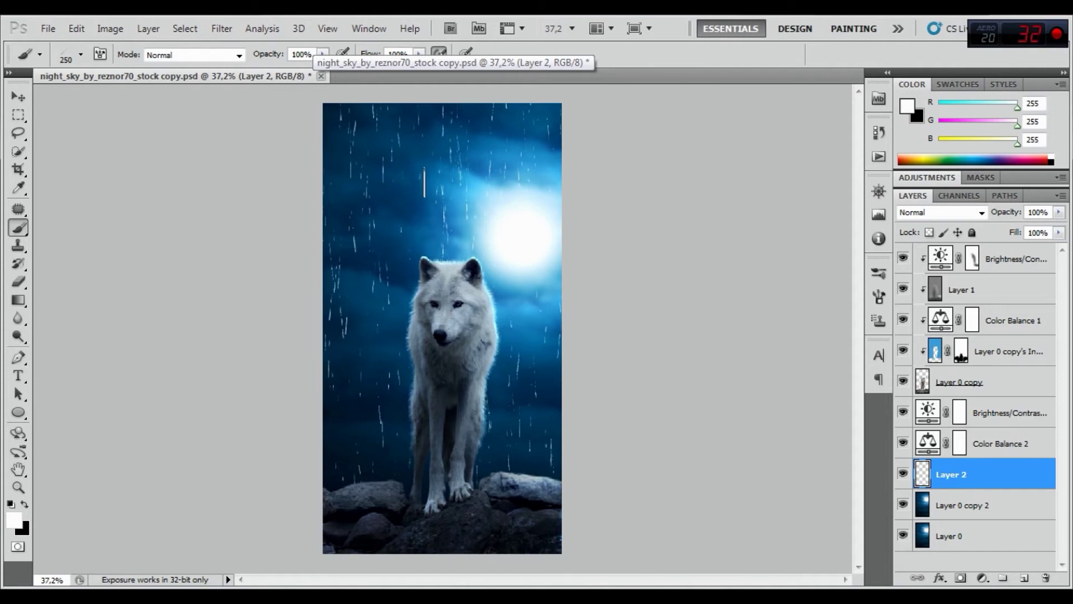
pyautogui.click(221, 29)
pyautogui.moveTo(251, 172)
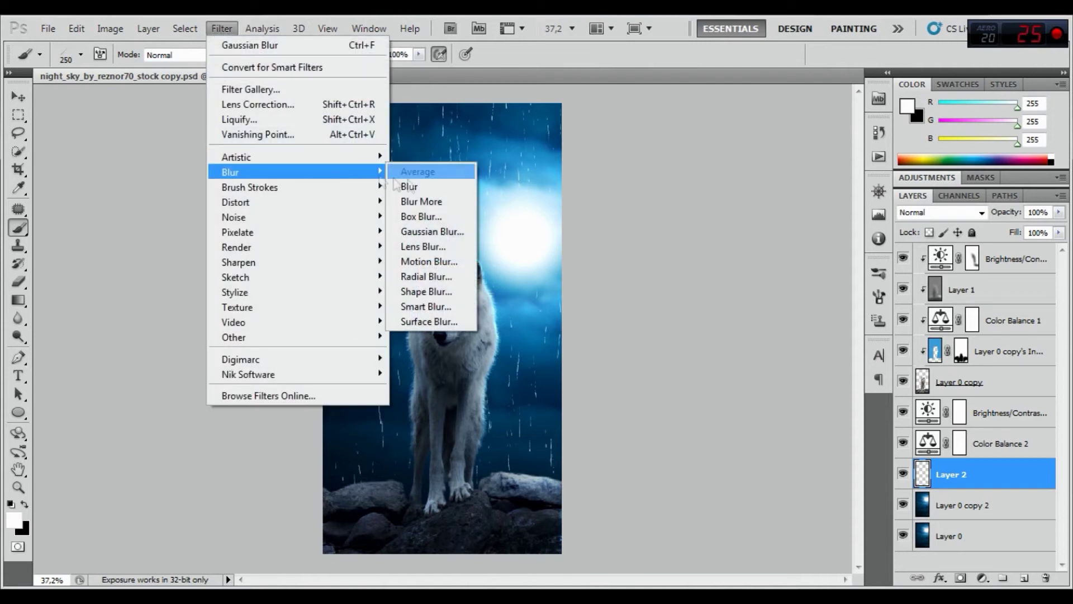
pyautogui.click(432, 231)
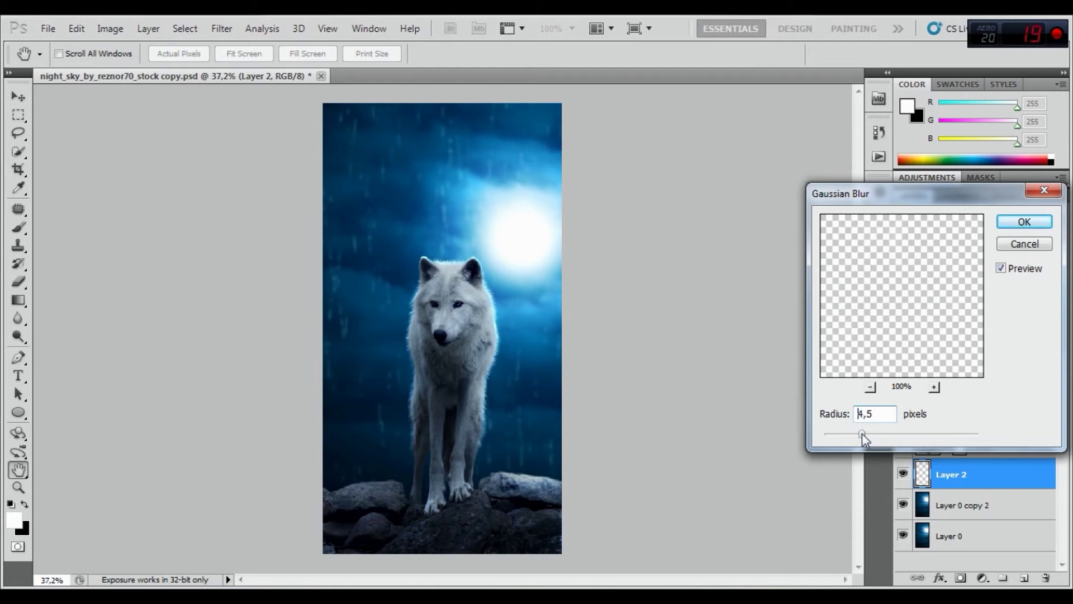
pyautogui.click(1022, 222)
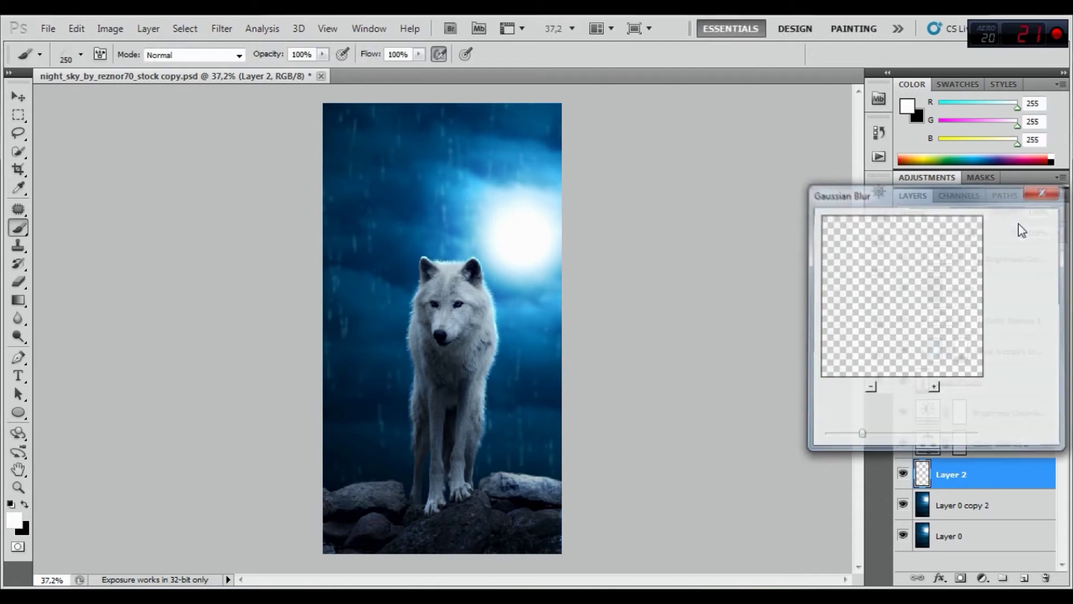
# Create Layer 3, load the Roots_and_leaves brush set, pick tree brush 1569 and set black.
pyautogui.click(1026, 579)
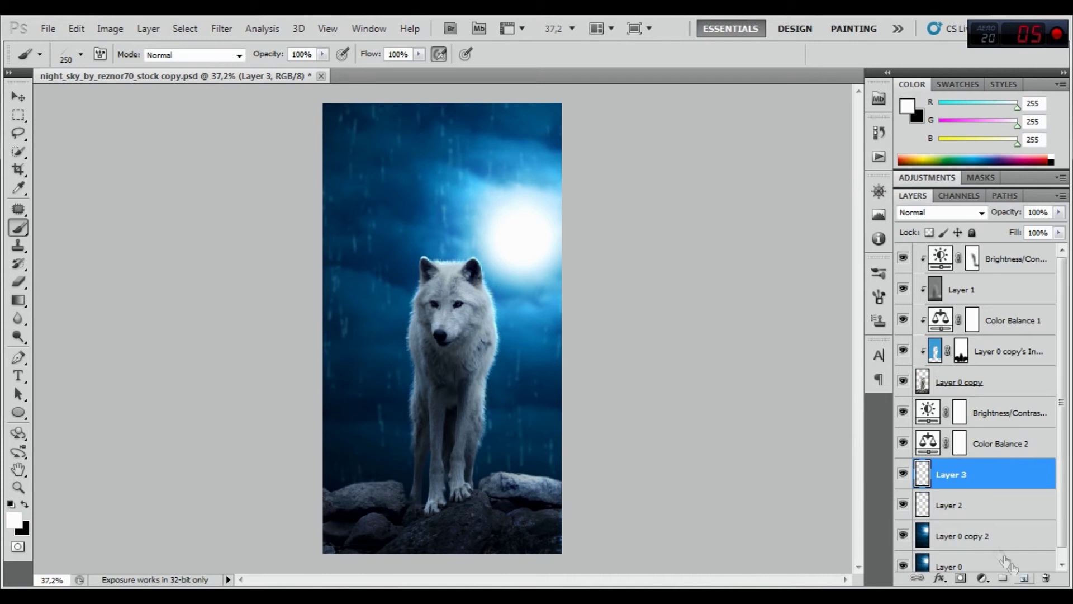
pyautogui.rightClick(438, 211)
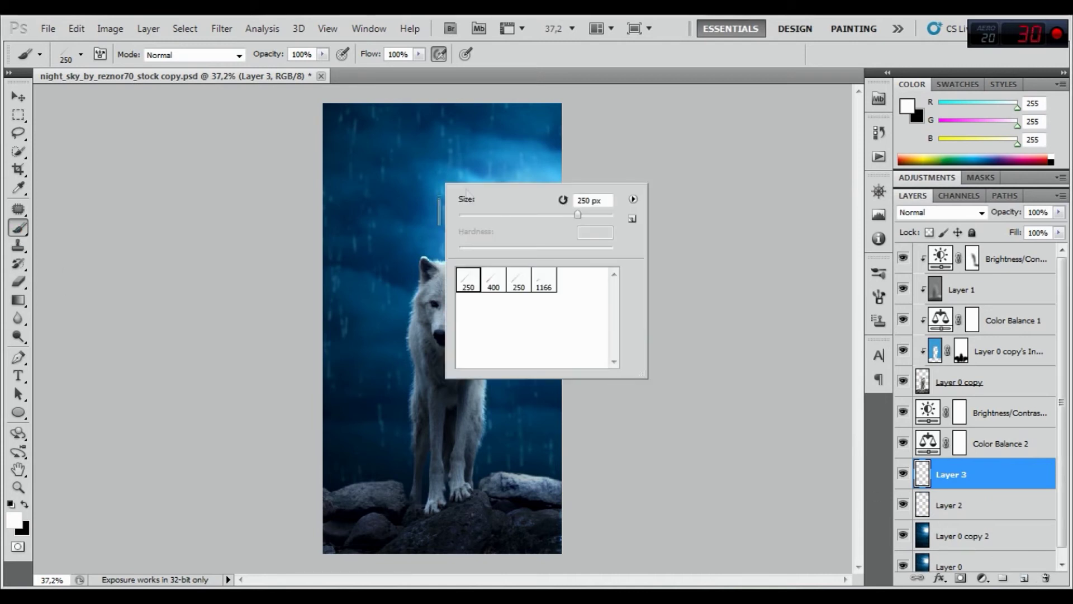
pyautogui.click(633, 199)
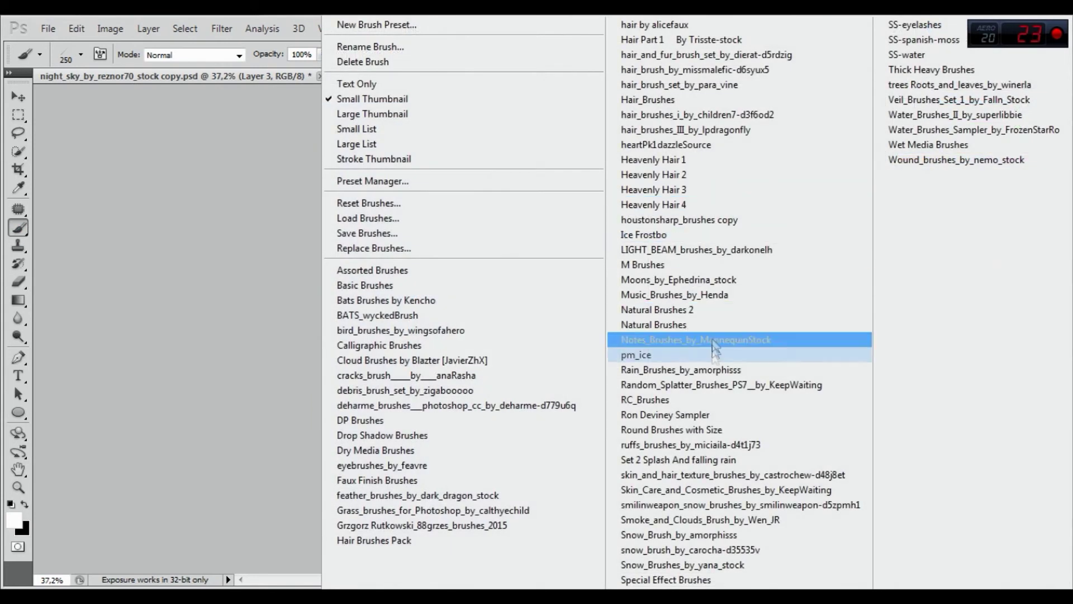
pyautogui.click(914, 87)
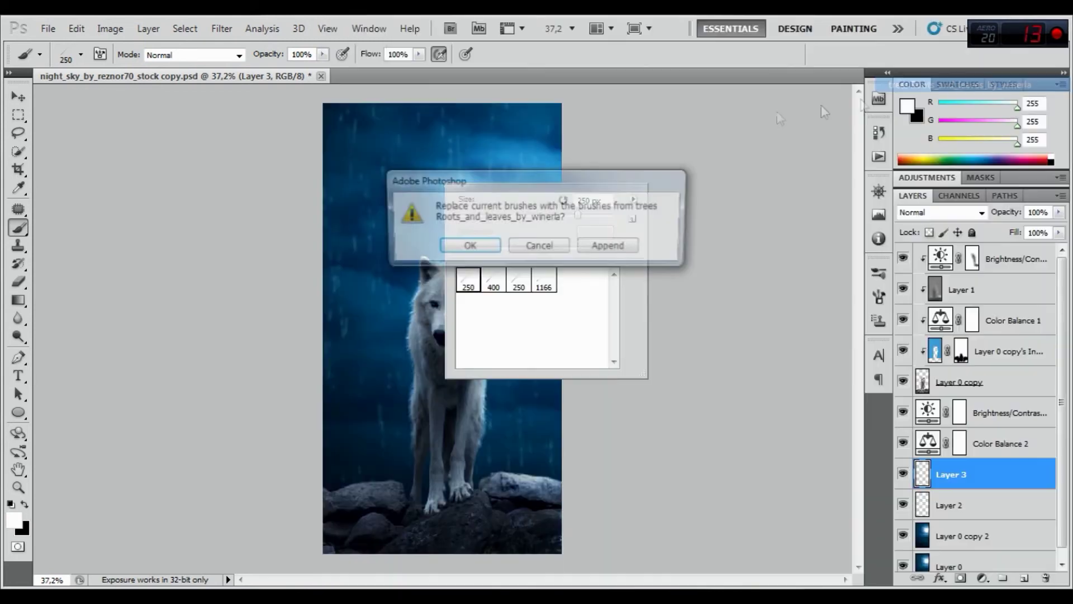
pyautogui.click(475, 241)
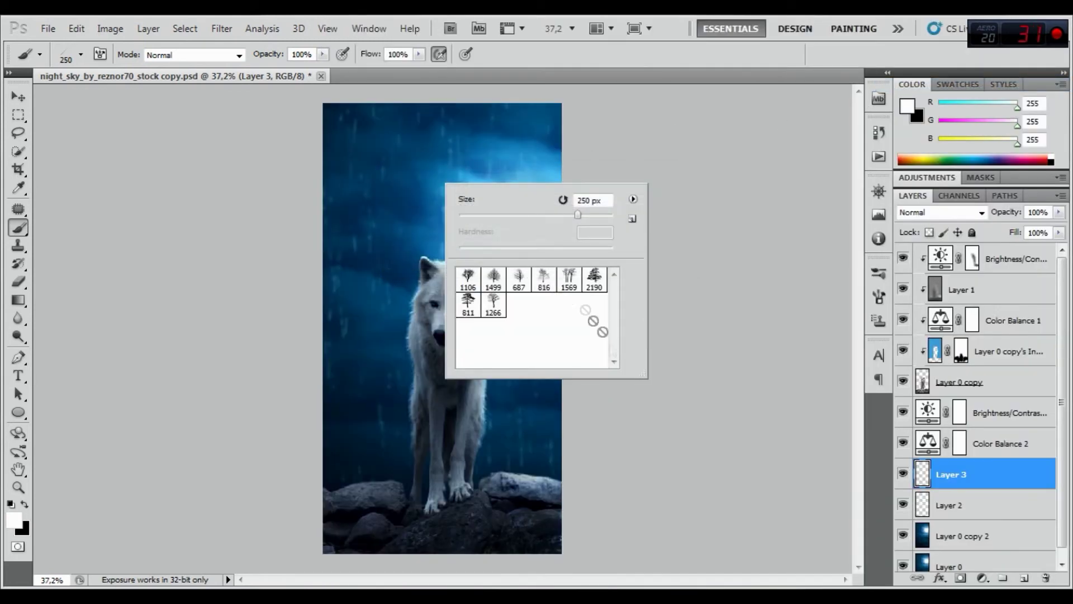
pyautogui.click(569, 280)
pyautogui.click(590, 53)
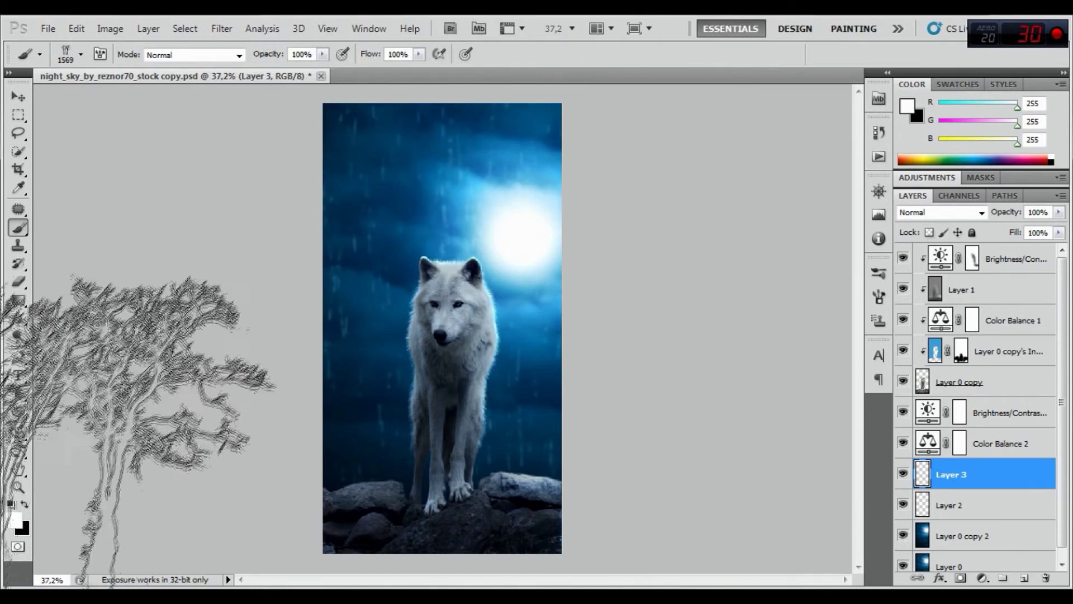
pyautogui.click(12, 503)
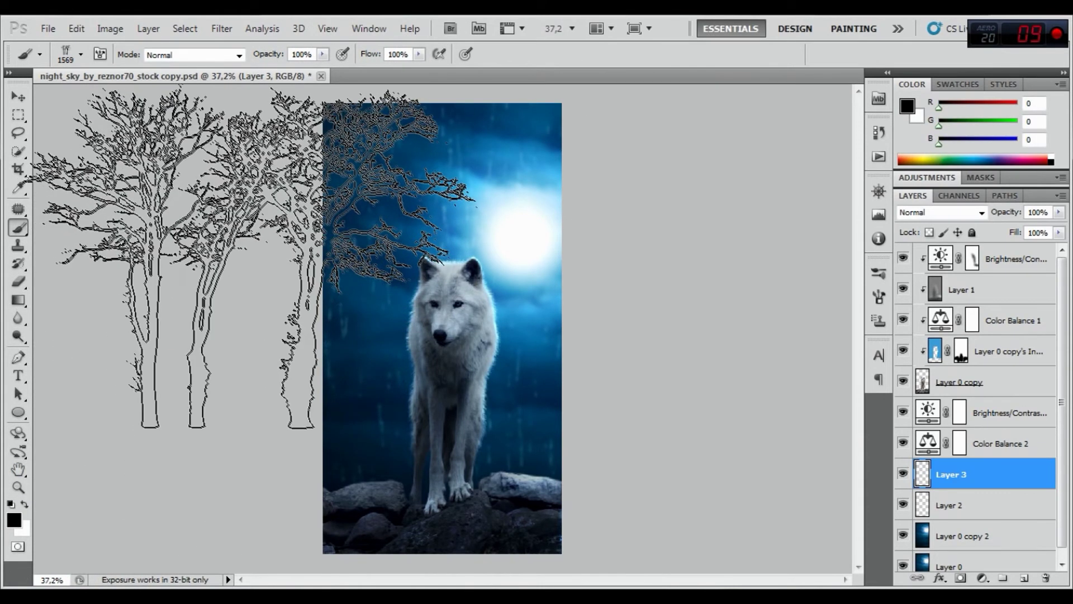
# Stamp dark trees on the left and right sides and soften them with a 4.5-pixel Gaussian Blur.
pyautogui.click(251, 259)
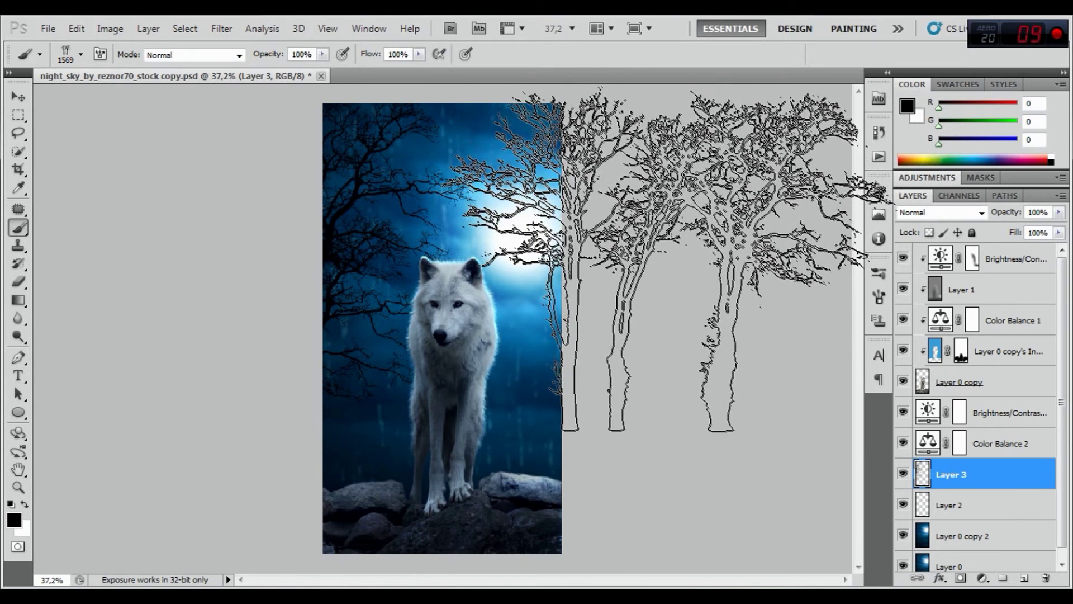
pyautogui.click(668, 260)
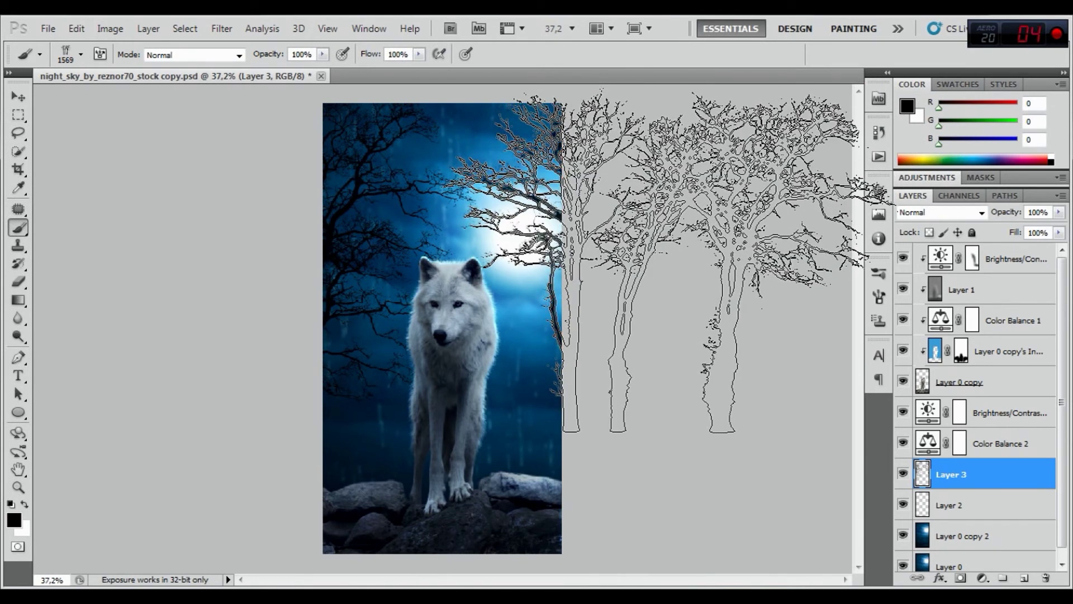
pyautogui.click(213, 30)
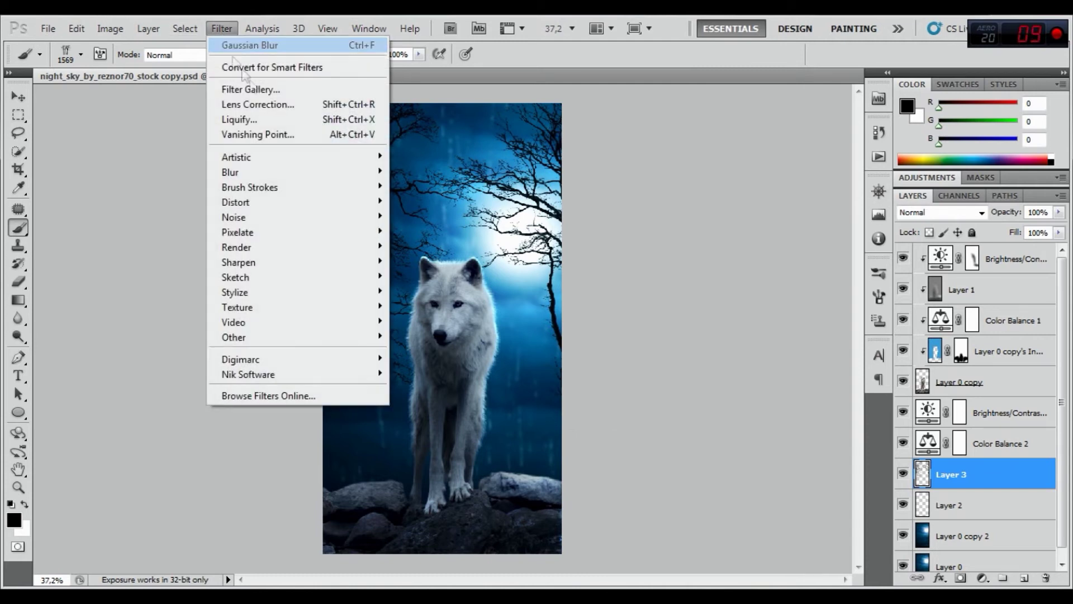
pyautogui.click(433, 230)
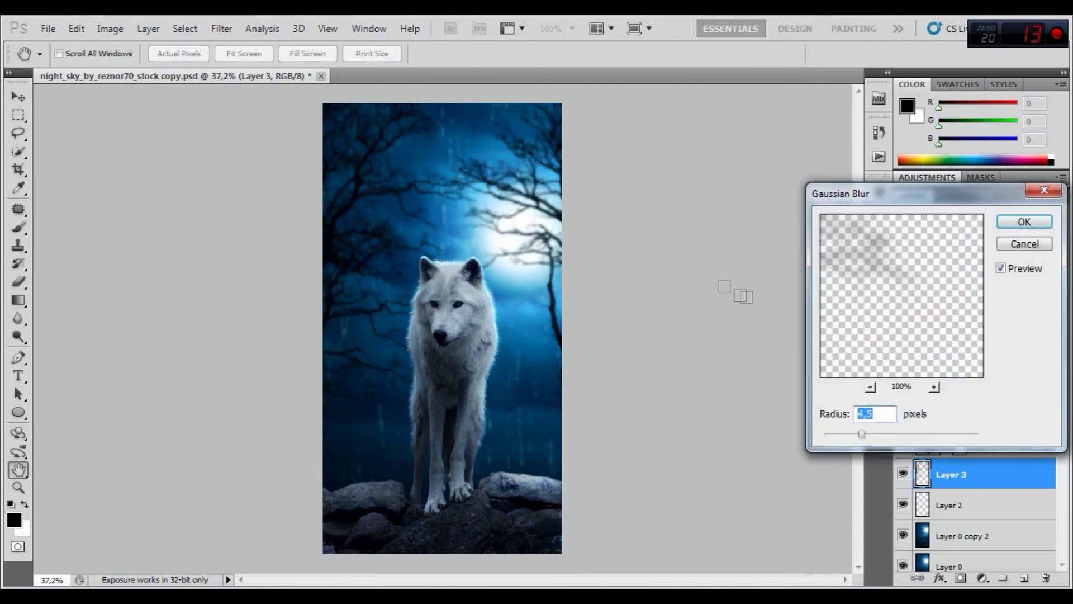
pyautogui.click(1000, 268)
pyautogui.click(1024, 222)
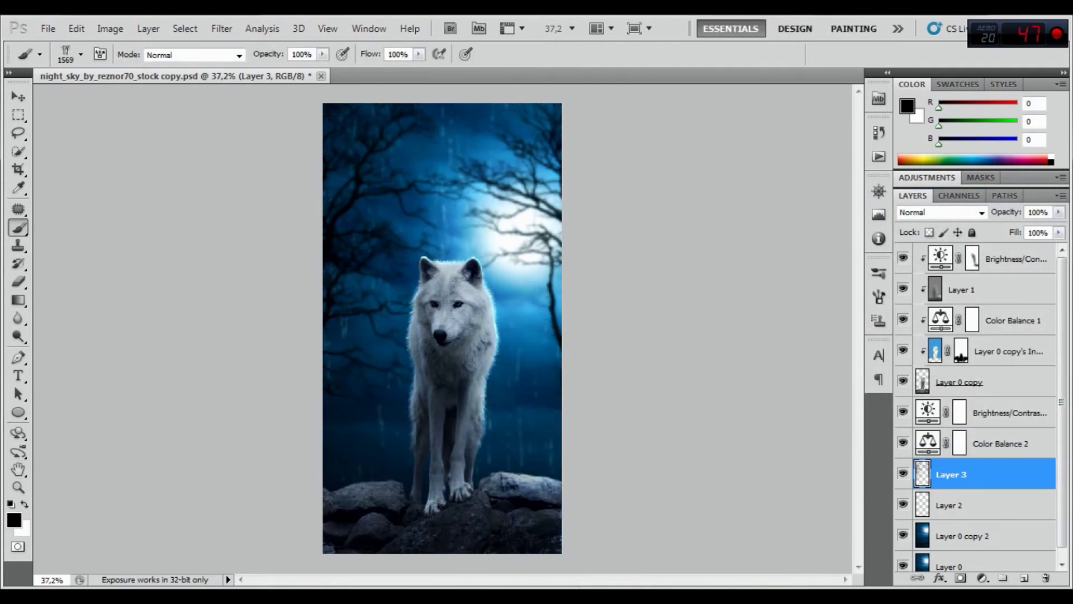
pyautogui.hotkey('ctrl', '-')
# Create Group 1 holding a new Layer 4 and set the foreground colour to dark blue 167ba2.
pyautogui.click(1033, 265)
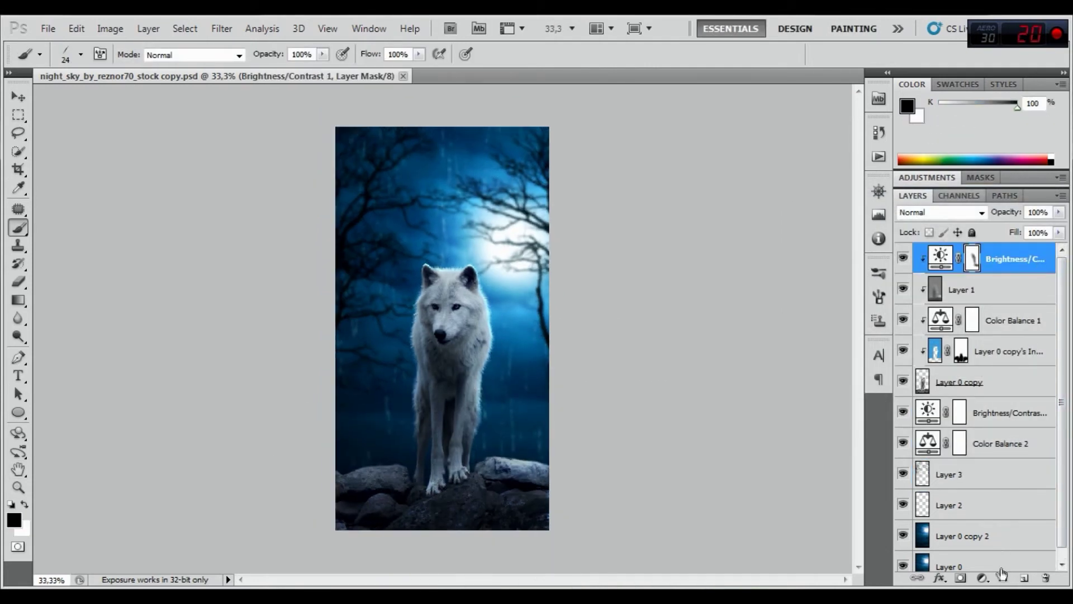
pyautogui.click(1003, 582)
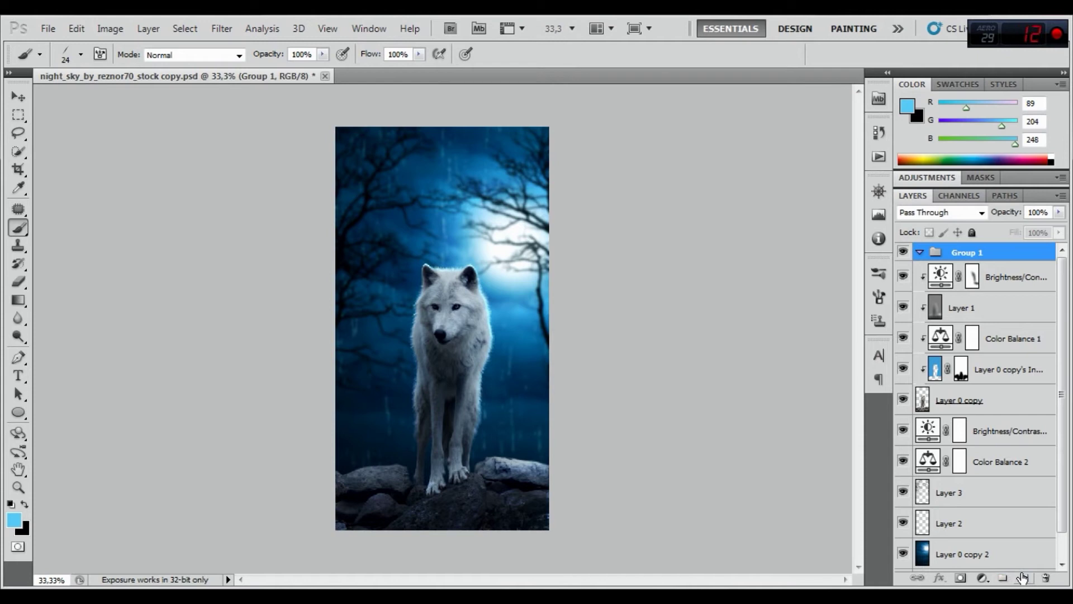
pyautogui.click(1023, 577)
pyautogui.click(14, 520)
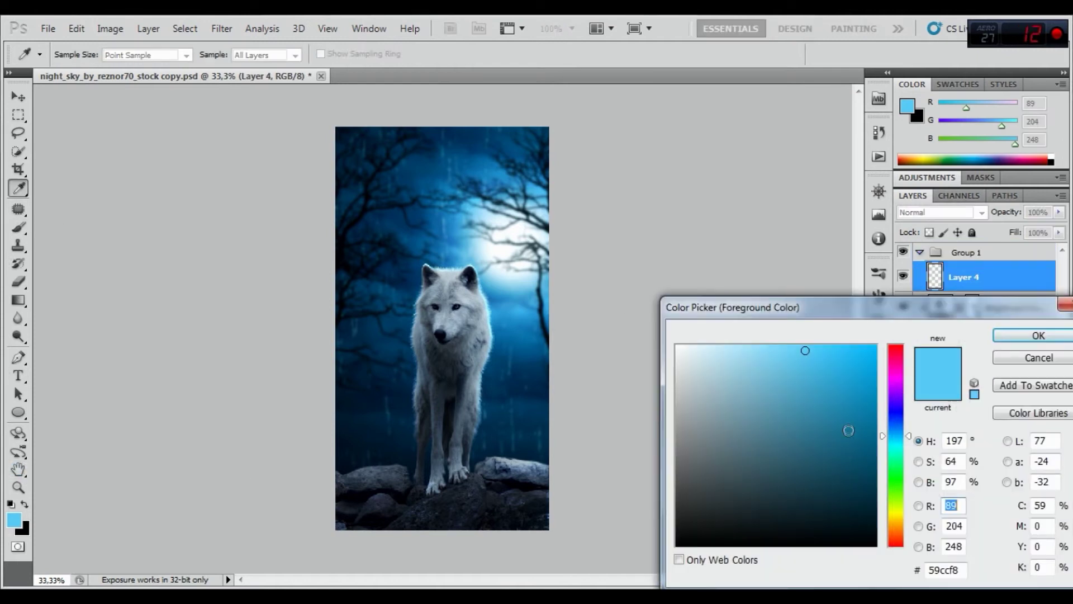
pyautogui.click(848, 418)
pyautogui.click(1039, 336)
# Zoom into the eyes and replace the brushes with Assorted Brushes, then another brush set.
pyautogui.scroll(2, 432, 272)
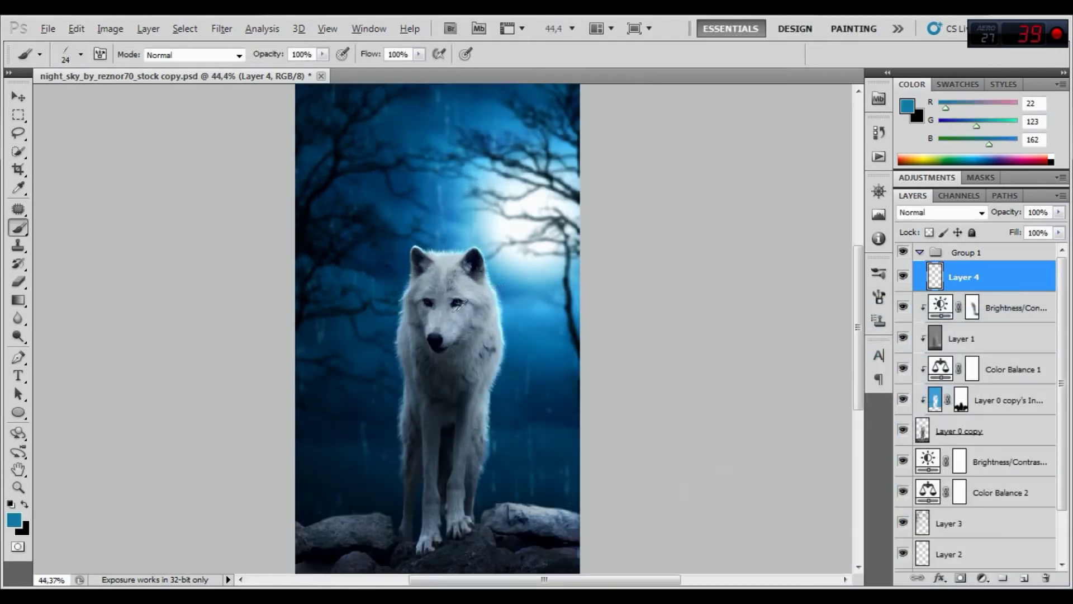
pyautogui.scroll(4, 432, 272)
pyautogui.scroll(2, 492, 304)
pyautogui.scroll(2, 492, 305)
pyautogui.scroll(1, 492, 304)
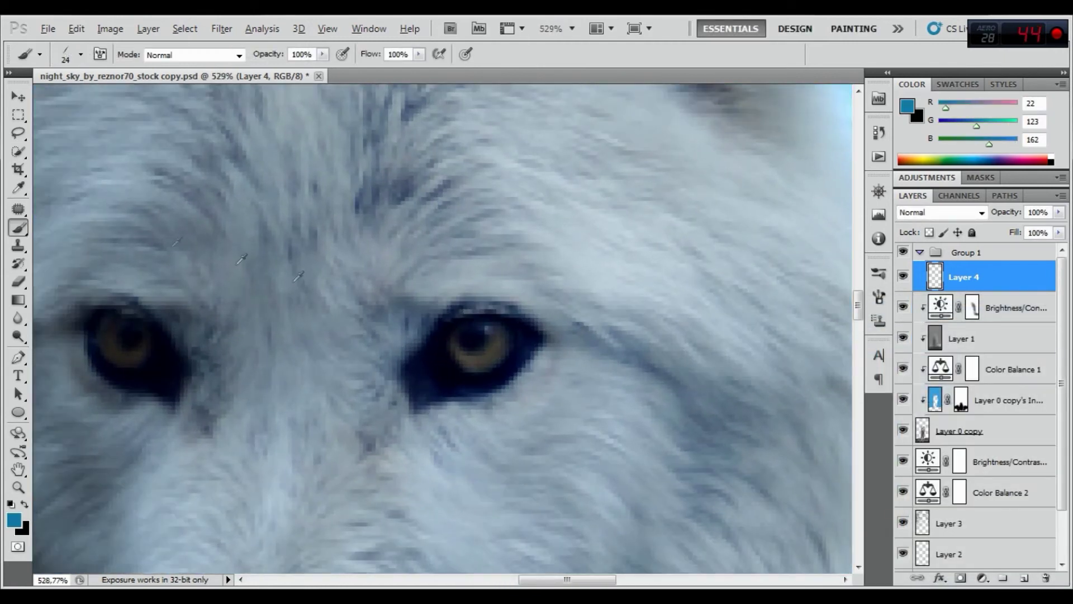
pyautogui.rightClick(402, 293)
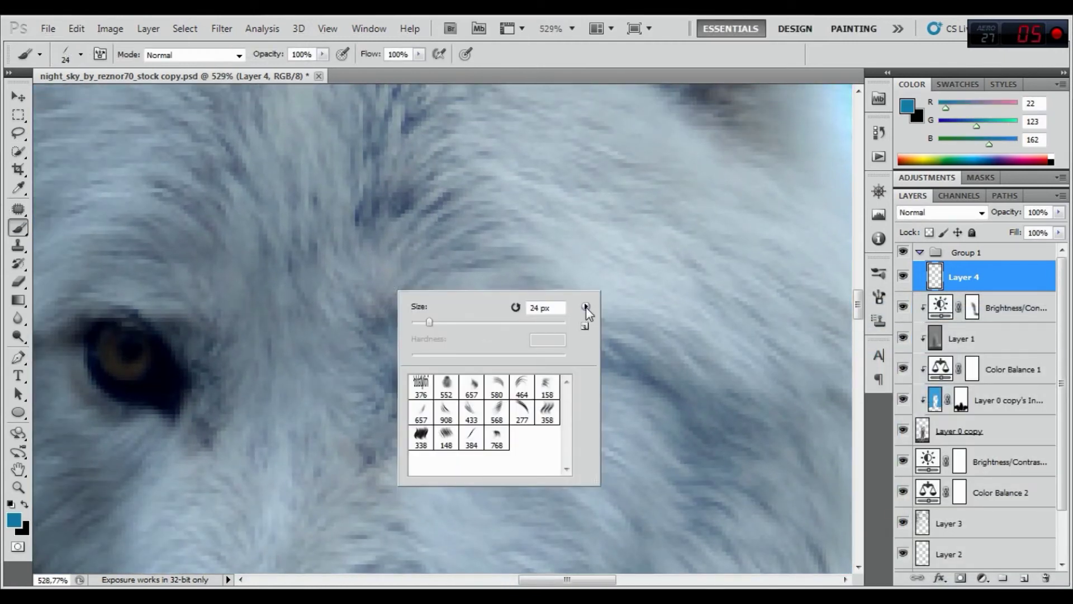
pyautogui.click(587, 312)
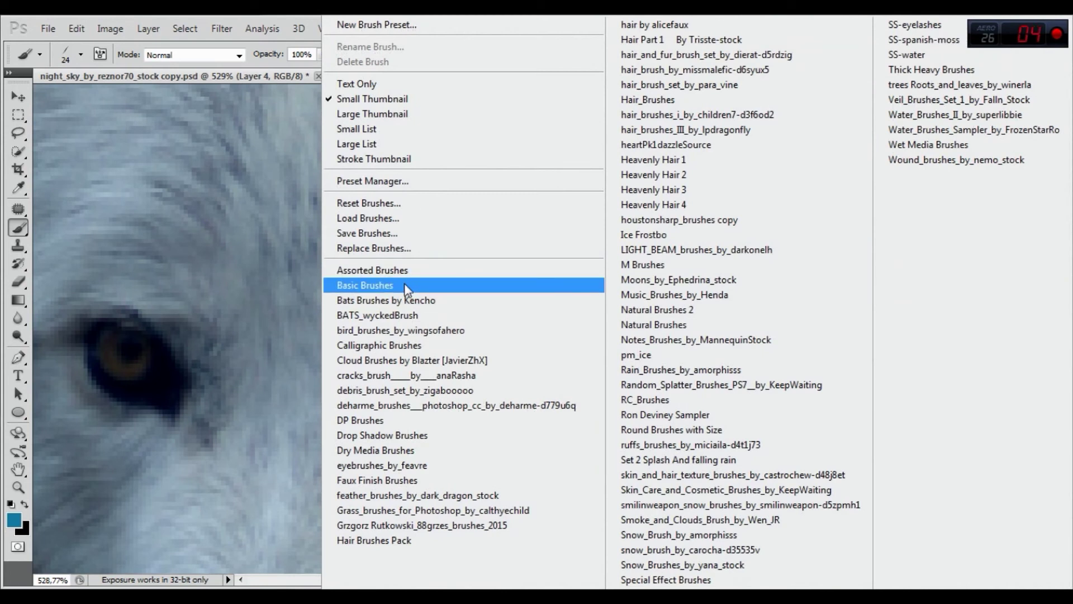
pyautogui.click(384, 270)
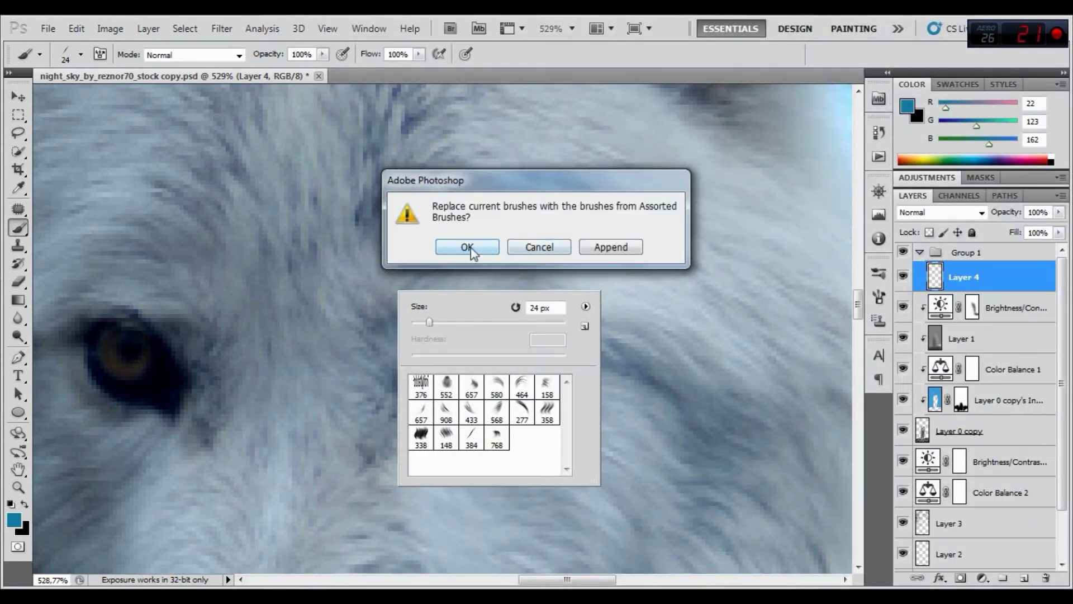
pyautogui.click(539, 247)
pyautogui.click(585, 306)
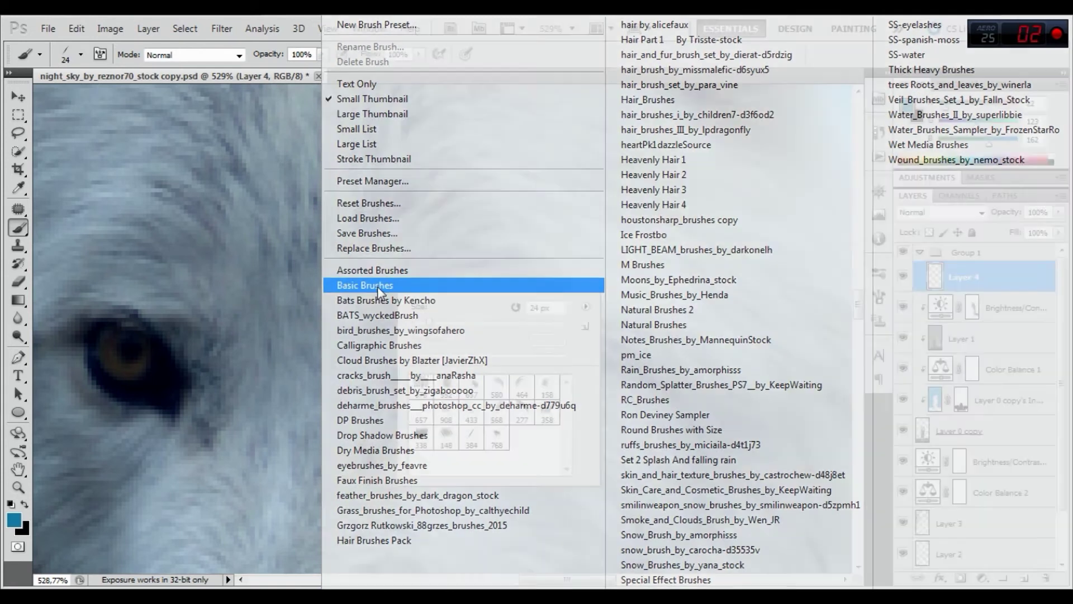
pyautogui.click(377, 285)
pyautogui.click(472, 246)
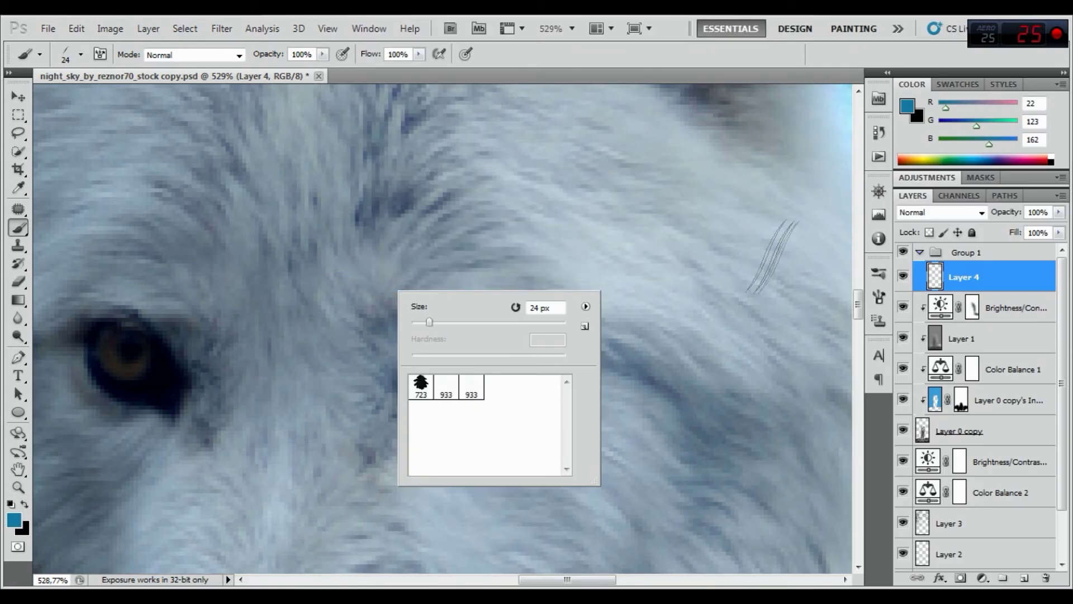
# Choose a soft 20 px round brush tip with 0% hardness for painting the eyes.
pyautogui.click(877, 275)
pyautogui.click(681, 223)
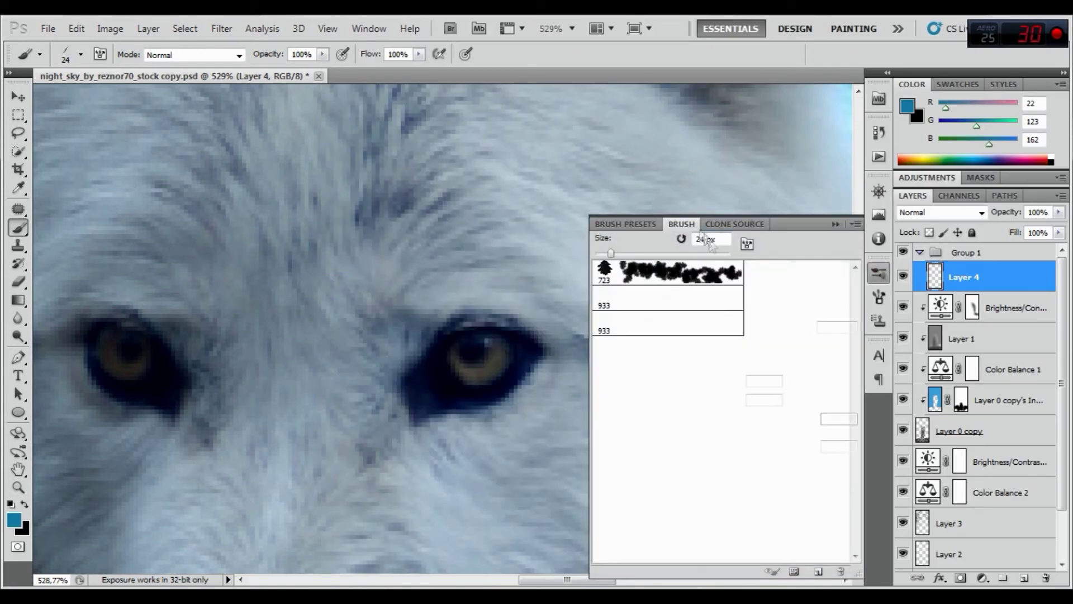
pyautogui.click(715, 275)
pyautogui.click(835, 224)
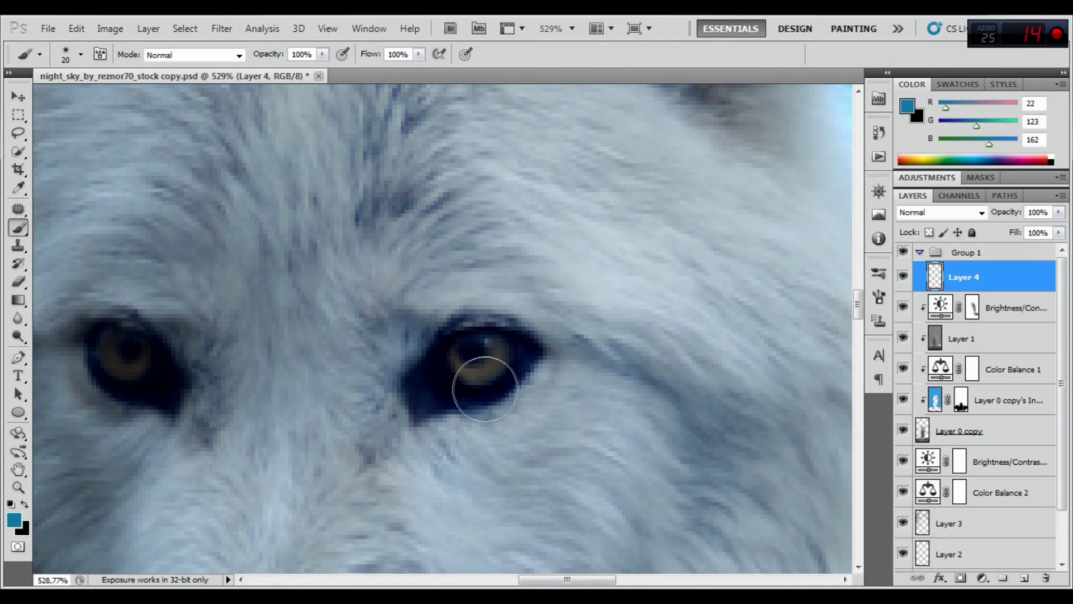
pyautogui.scroll(1, 500, 377)
pyautogui.scroll(1, 501, 377)
pyautogui.rightClick(502, 369)
# Paint blue over the wolf's irises with a small brush and set Layer 4 to Color blending.
pyautogui.moveTo(523, 398); pyautogui.dragTo(520, 399)
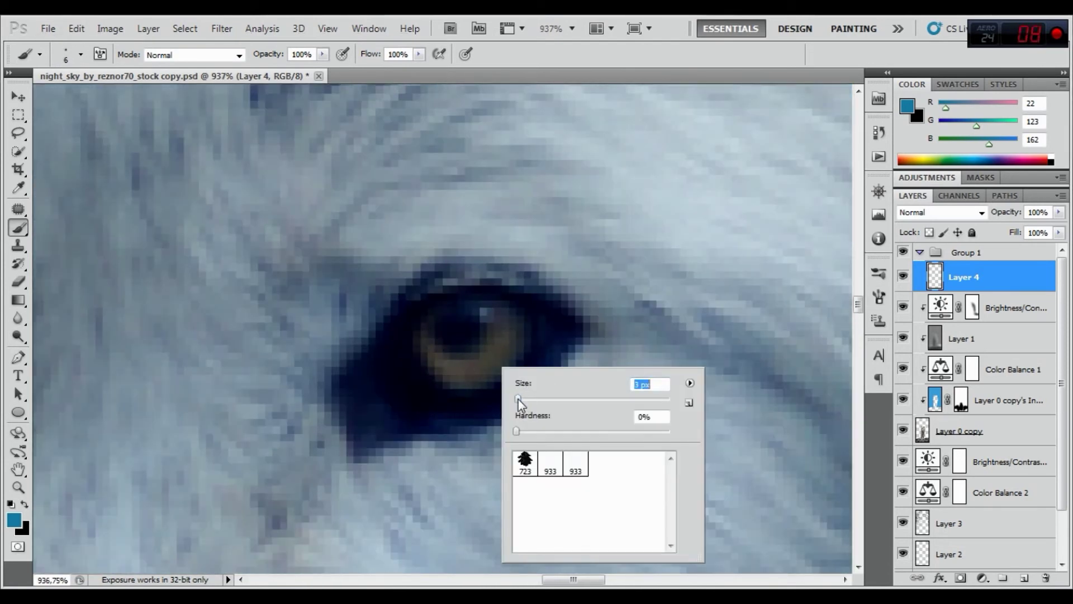
pyautogui.click(423, 335)
pyautogui.moveTo(423, 335)
pyautogui.mouseDown()
pyautogui.moveTo(442, 368)
pyautogui.moveTo(474, 377)
pyautogui.moveTo(523, 347)
pyautogui.moveTo(511, 323)
pyautogui.moveTo(475, 363)
pyautogui.moveTo(464, 361)
pyautogui.moveTo(498, 319)
pyautogui.moveTo(497, 337)
pyautogui.moveTo(466, 365)
pyautogui.moveTo(436, 352)
pyautogui.mouseUp()
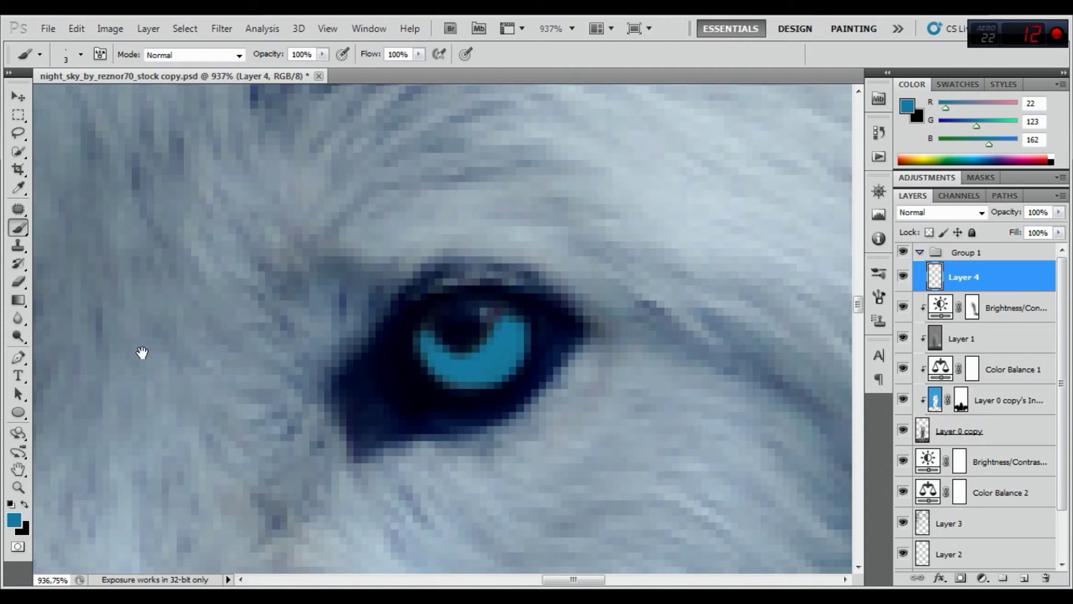
pyautogui.moveTo(141, 352); pyautogui.dragTo(400, 347)
pyautogui.moveTo(239, 320)
pyautogui.mouseDown()
pyautogui.moveTo(255, 372)
pyautogui.moveTo(285, 372)
pyautogui.moveTo(296, 341)
pyautogui.moveTo(279, 368)
pyautogui.moveTo(243, 360)
pyautogui.mouseUp()
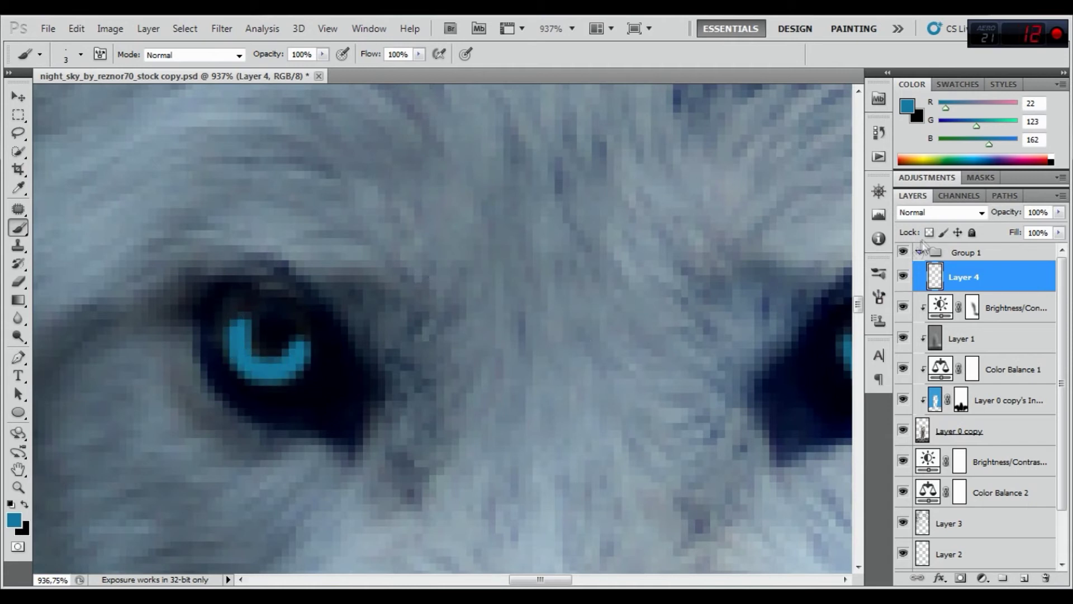
pyautogui.click(939, 213)
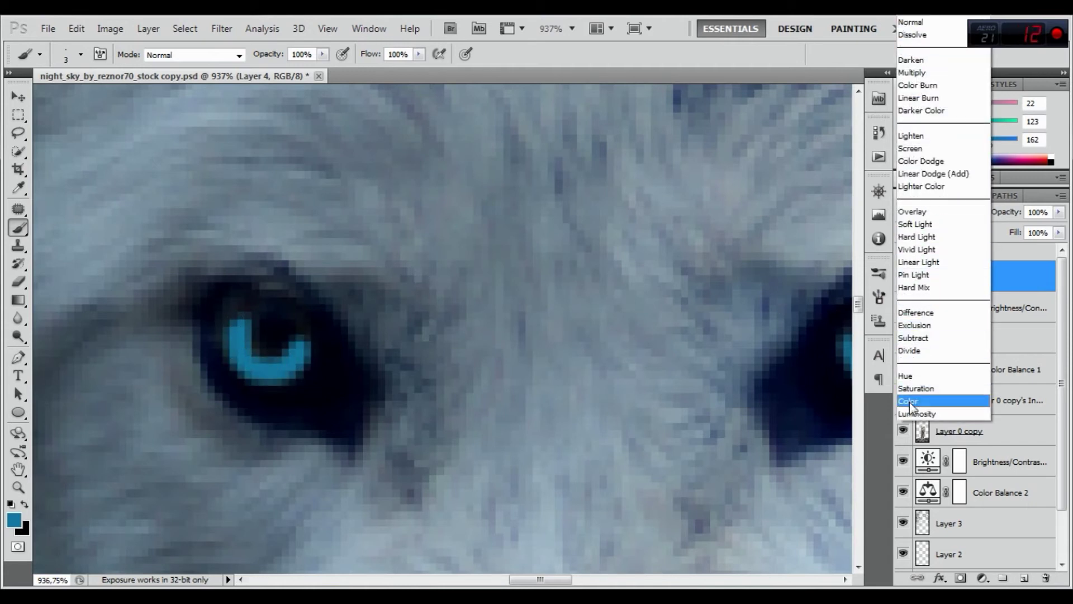
pyautogui.click(928, 401)
# Soften the blue iris paint with a 1.7 px Gaussian Blur and add empty Layer 5.
pyautogui.moveTo(754, 416)
pyautogui.mouseDown()
pyautogui.moveTo(695, 414)
pyautogui.moveTo(642, 395)
pyautogui.mouseUp()
pyautogui.click(221, 28)
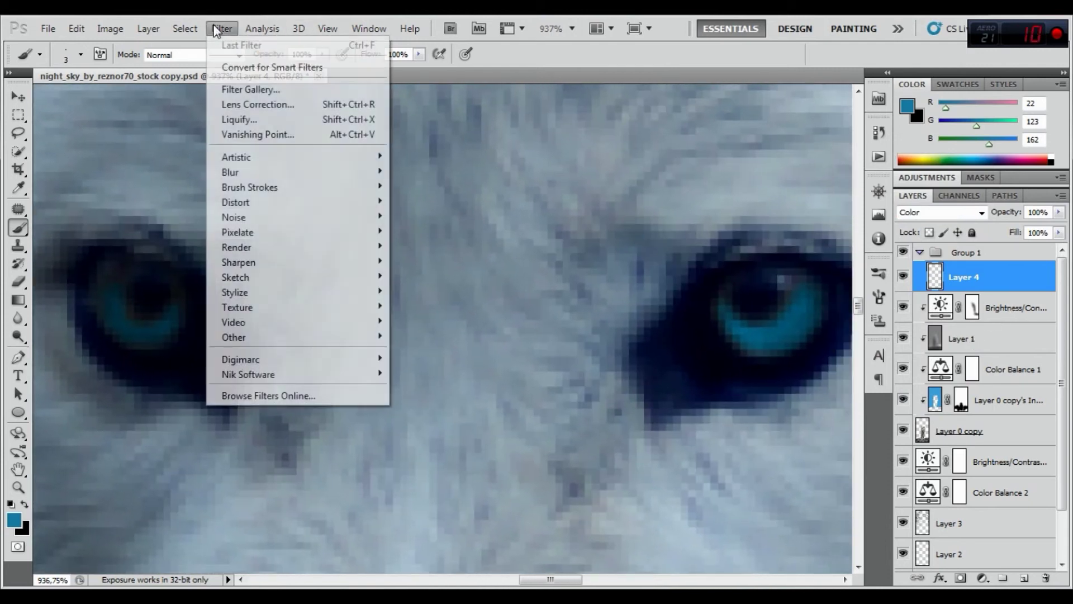
pyautogui.click(427, 233)
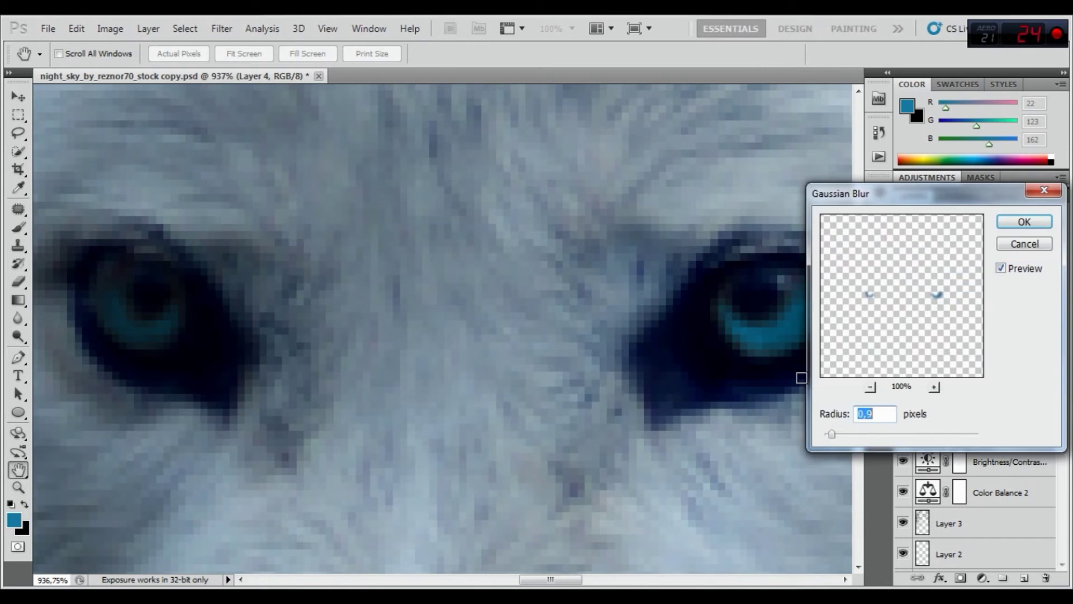
pyautogui.moveTo(835, 433); pyautogui.dragTo(839, 434)
pyautogui.click(1025, 221)
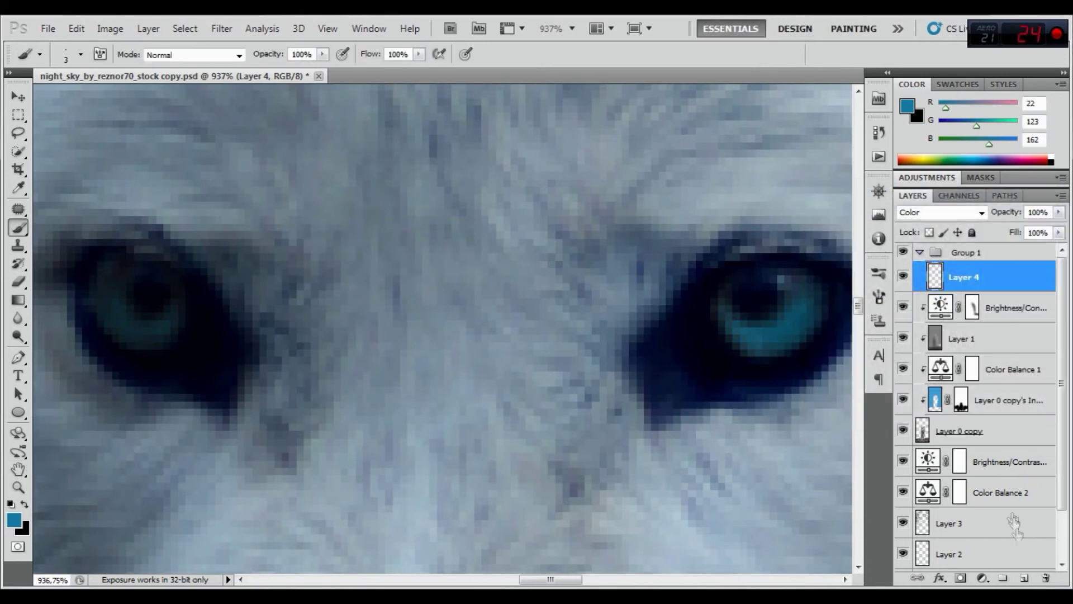
pyautogui.click(1025, 577)
# Load the hair brush set, pick the 384 hair brush and set a lighter blue colour.
pyautogui.rightClick(511, 282)
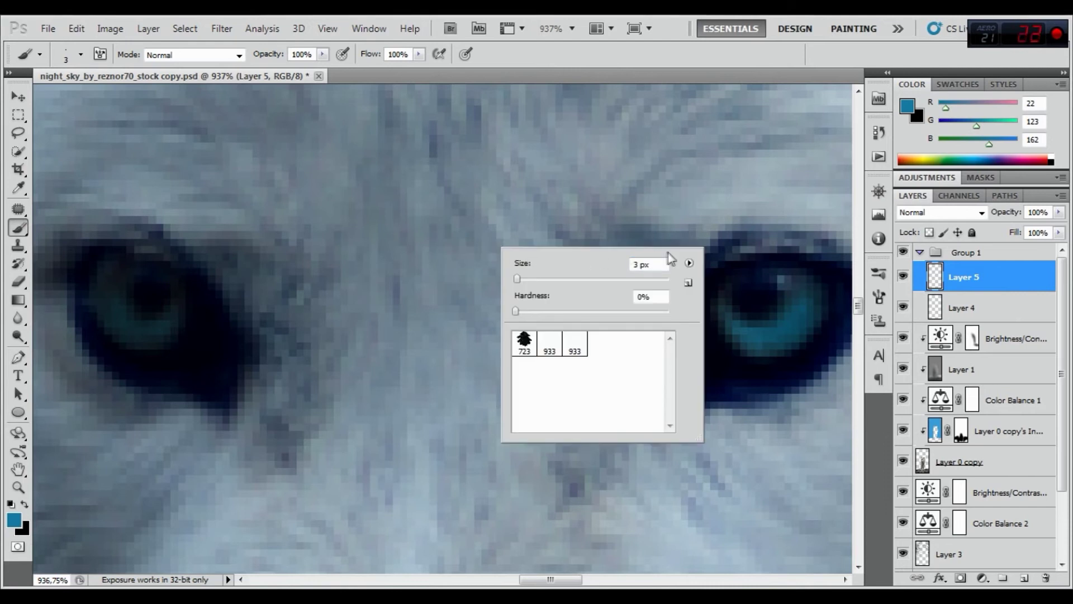
pyautogui.click(688, 262)
pyautogui.click(629, 115)
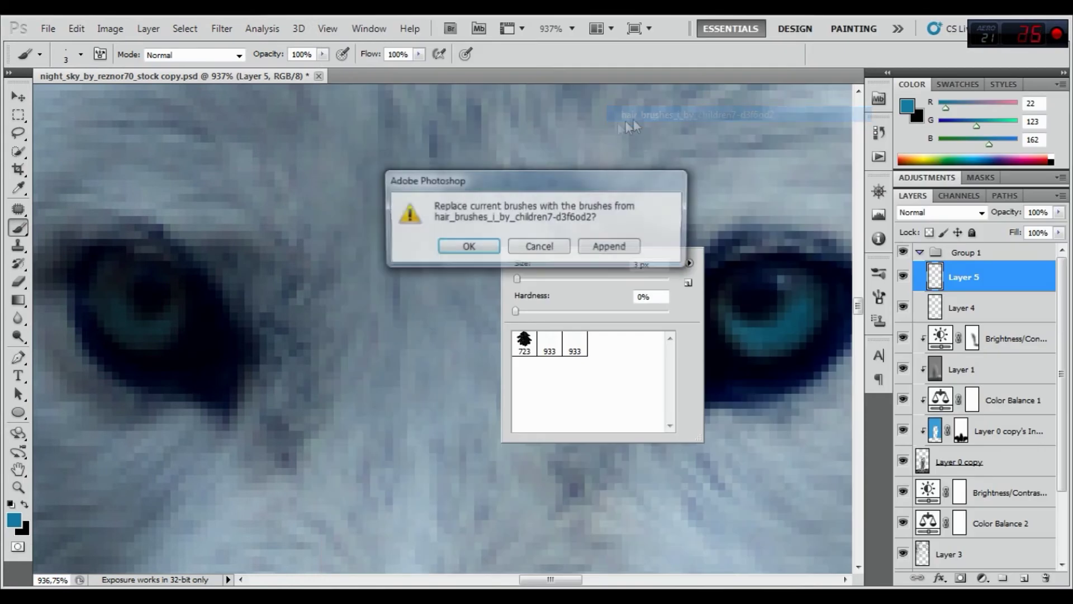
pyautogui.click(469, 246)
pyautogui.click(574, 394)
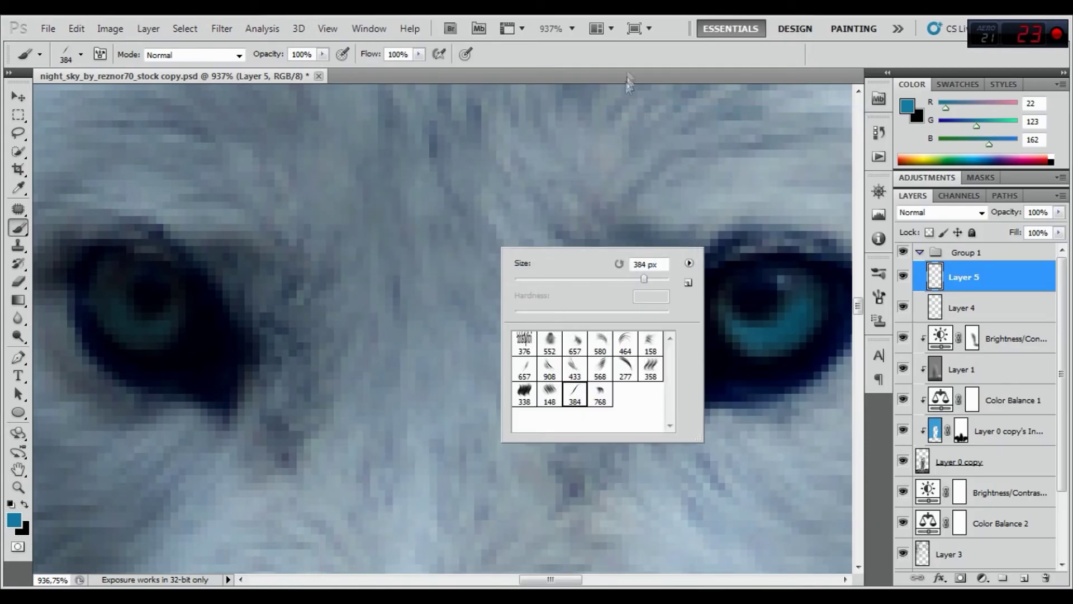
pyautogui.press('Return')
pyautogui.click(15, 521)
pyautogui.moveTo(796, 372); pyautogui.dragTo(797, 365)
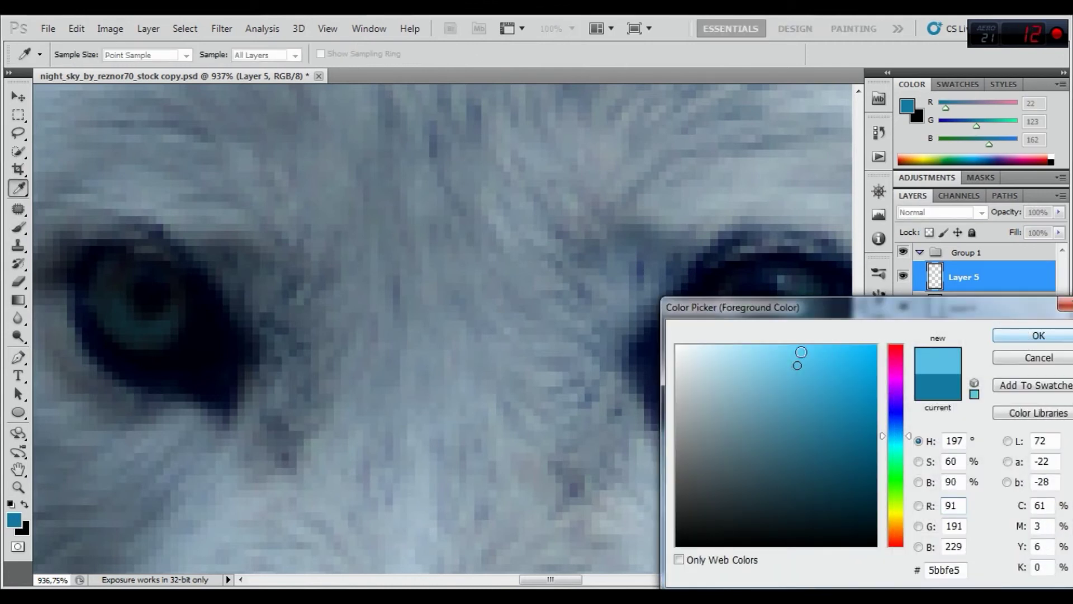
pyautogui.click(801, 352)
pyautogui.click(1039, 335)
# Stamp a 28 px light-blue hair stroke beside the eye.
pyautogui.rightClick(576, 328)
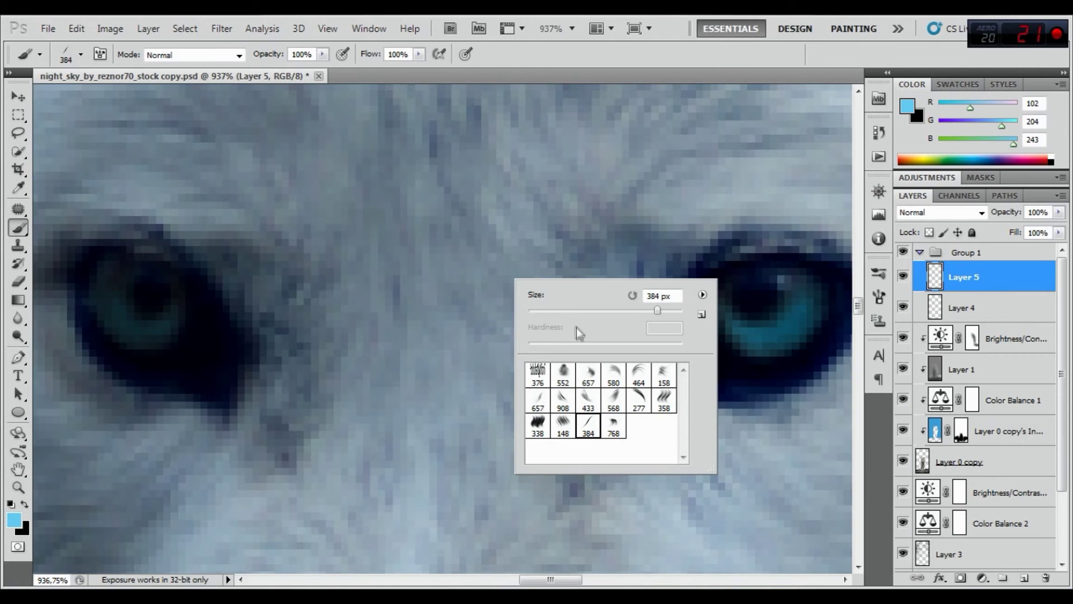
pyautogui.moveTo(576, 311); pyautogui.dragTo(545, 311)
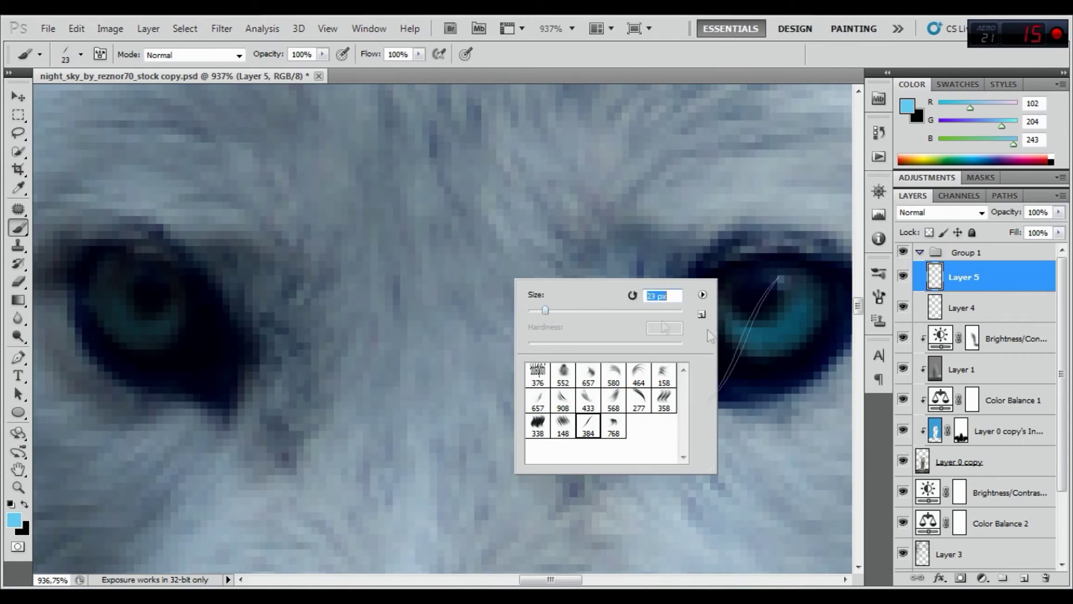
pyautogui.moveTo(545, 311); pyautogui.dragTo(549, 309)
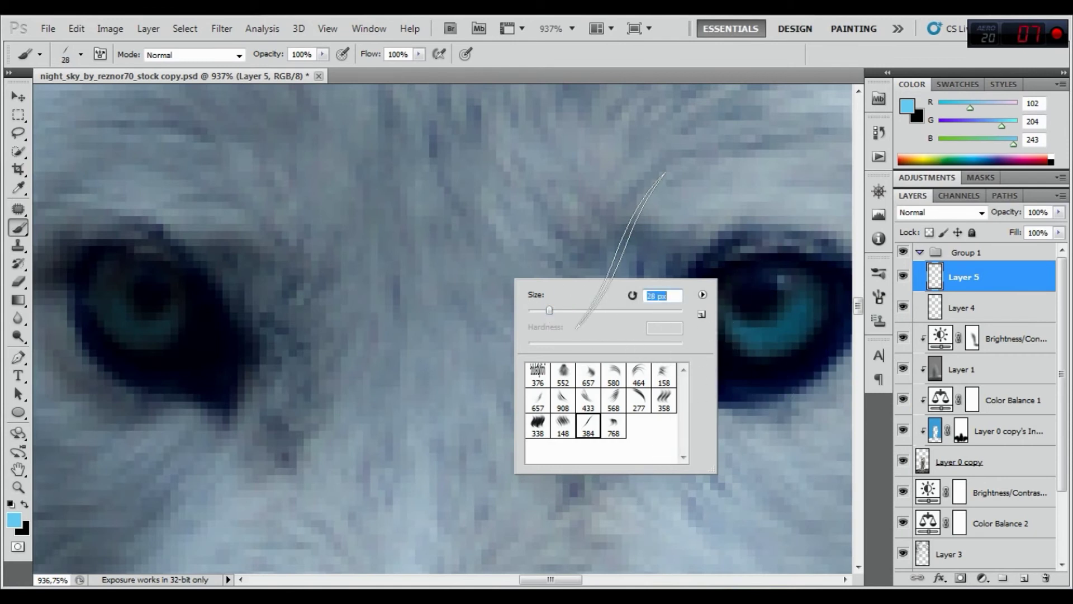
pyautogui.click(620, 251)
pyautogui.moveTo(772, 296); pyautogui.dragTo(632, 349)
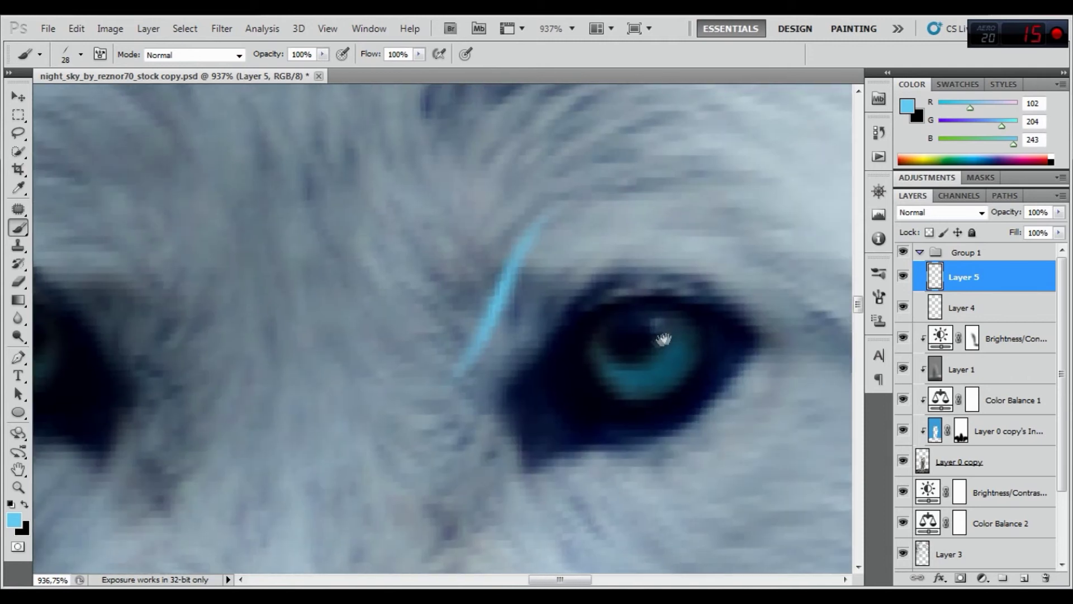
# Rotate, move and scale the stroke to about 86%, then warp it along the lower iris.
pyautogui.hotkey('ctrl', 't')
pyautogui.moveTo(572, 249); pyautogui.dragTo(579, 348)
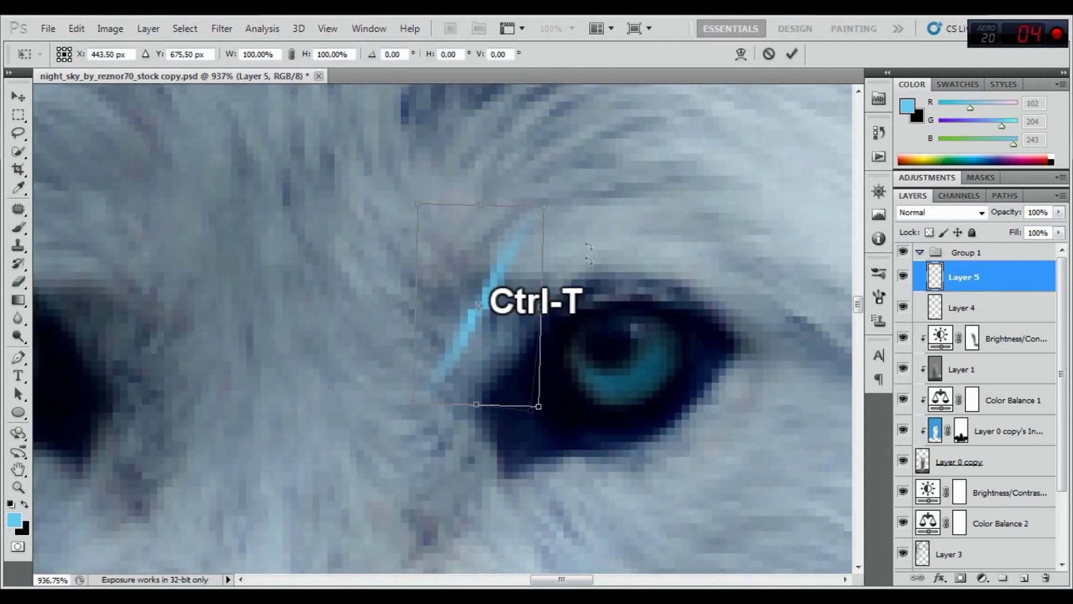
pyautogui.moveTo(533, 289); pyautogui.dragTo(676, 379)
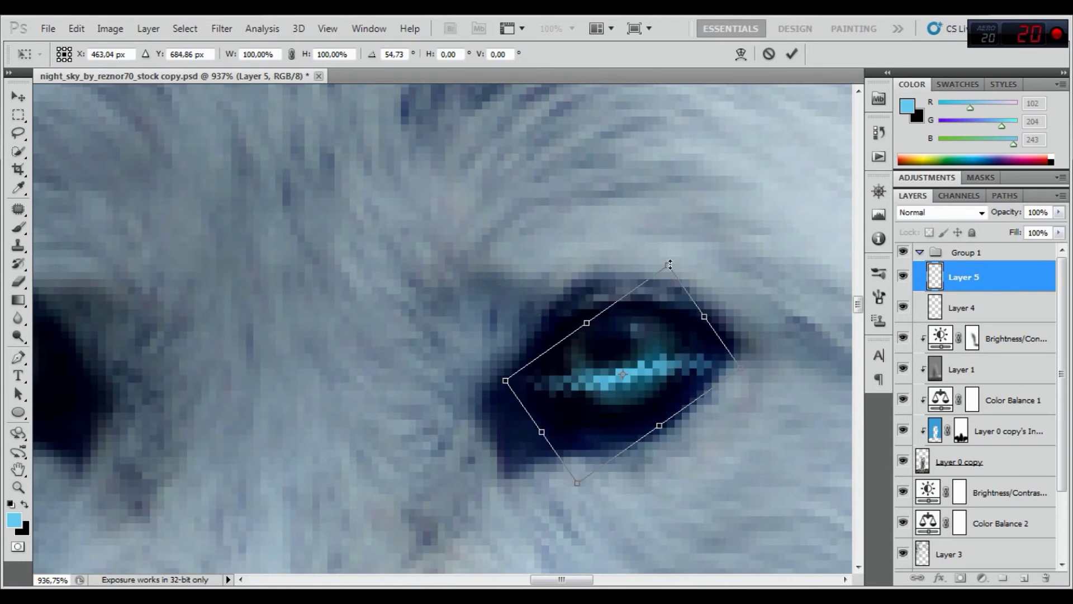
pyautogui.moveTo(671, 280); pyautogui.dragTo(652, 310)
pyautogui.rightClick(649, 374)
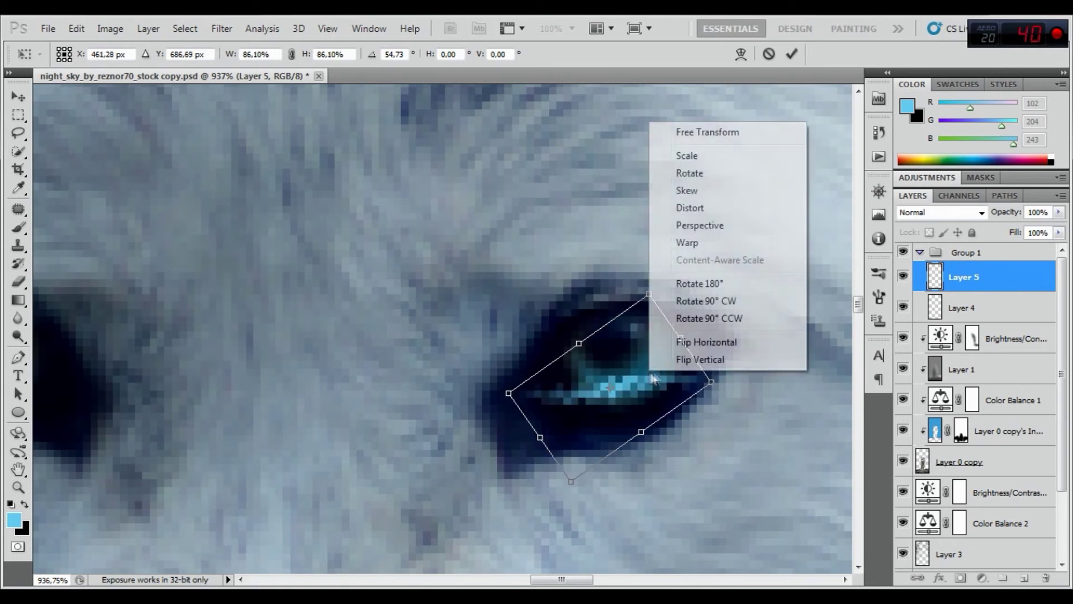
pyautogui.click(693, 245)
pyautogui.moveTo(713, 383); pyautogui.dragTo(681, 305)
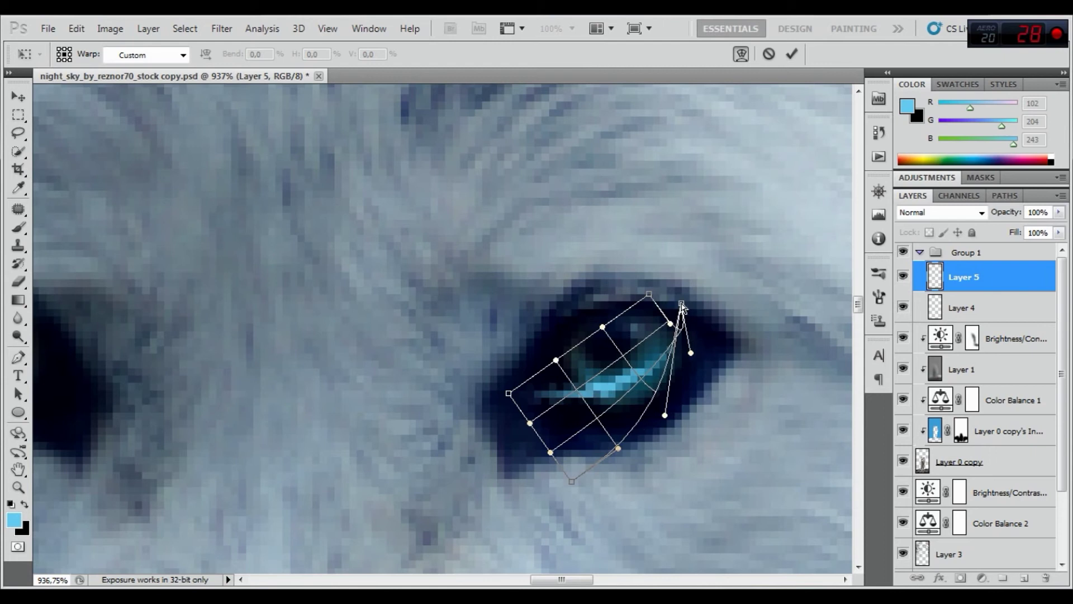
pyautogui.moveTo(694, 352)
pyautogui.mouseDown()
pyautogui.moveTo(638, 362)
pyautogui.moveTo(643, 388)
pyautogui.mouseUp()
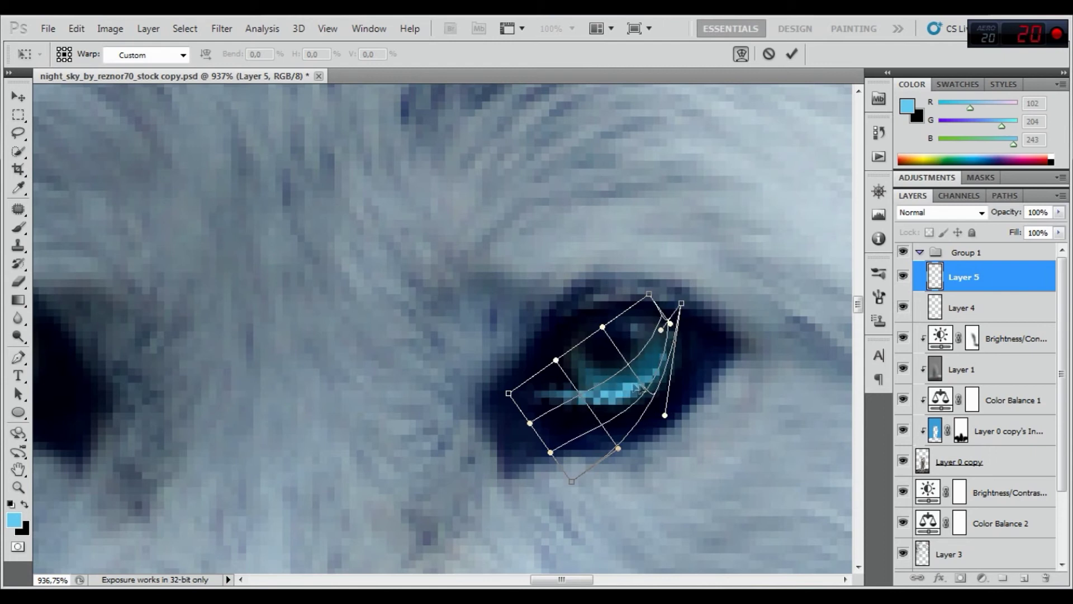
pyautogui.moveTo(510, 394); pyautogui.dragTo(573, 321)
pyautogui.moveTo(531, 425); pyautogui.dragTo(545, 376)
pyautogui.click(792, 58)
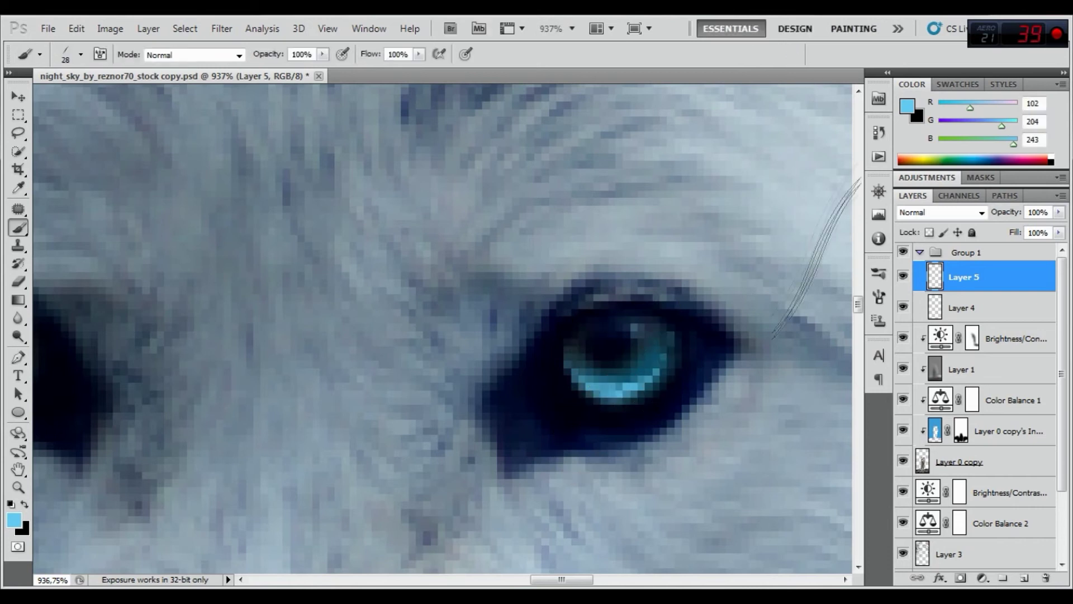
# Soften the eye highlight with a 0.4-pixel Gaussian Blur.
pyautogui.click(218, 29)
pyautogui.moveTo(230, 172)
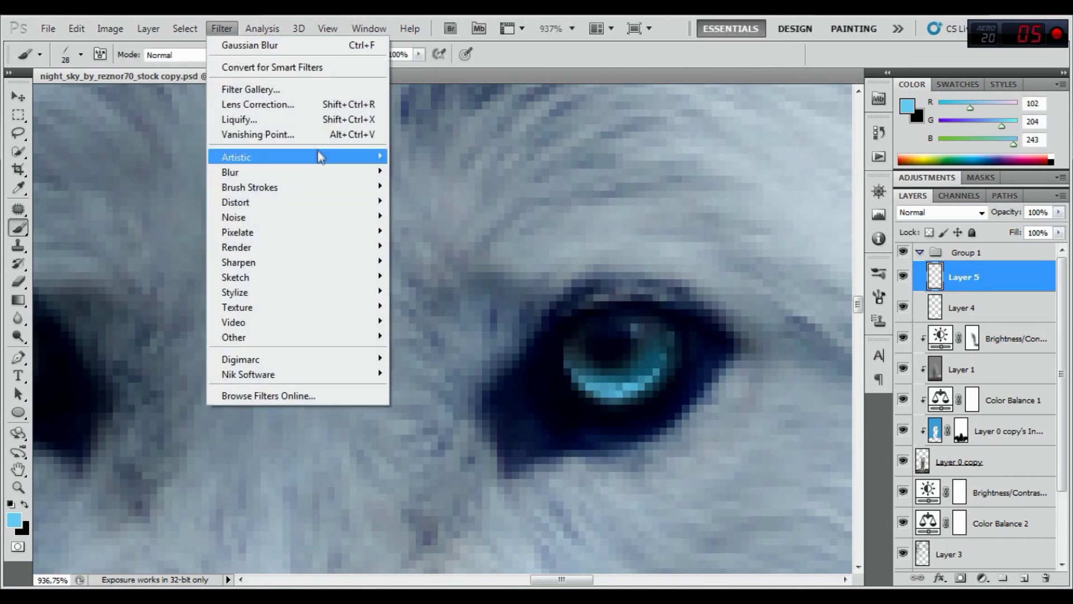
pyautogui.click(433, 231)
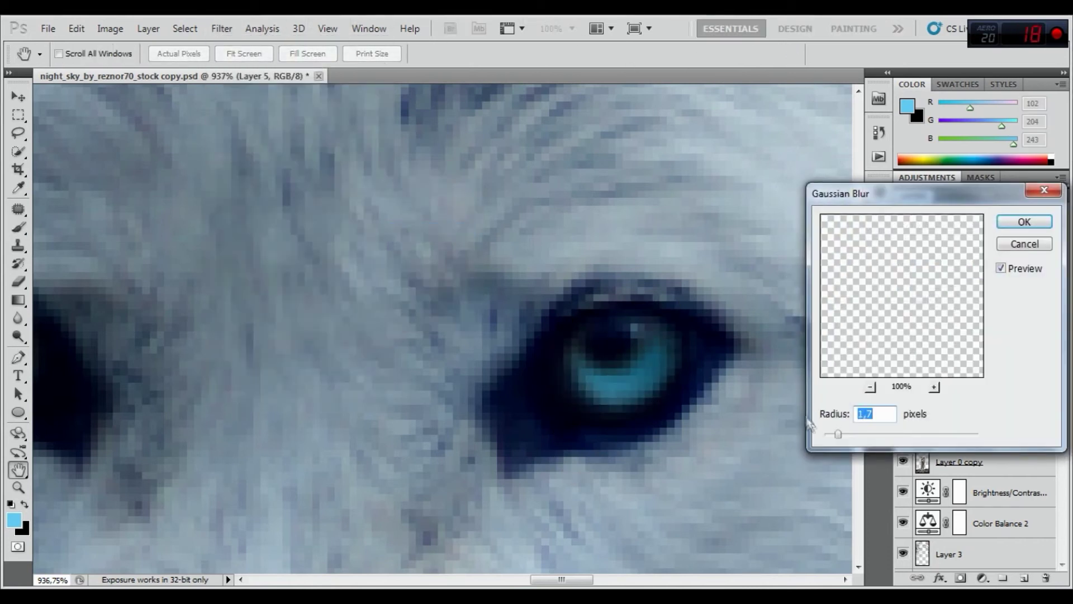
pyautogui.moveTo(826, 438); pyautogui.dragTo(828, 433)
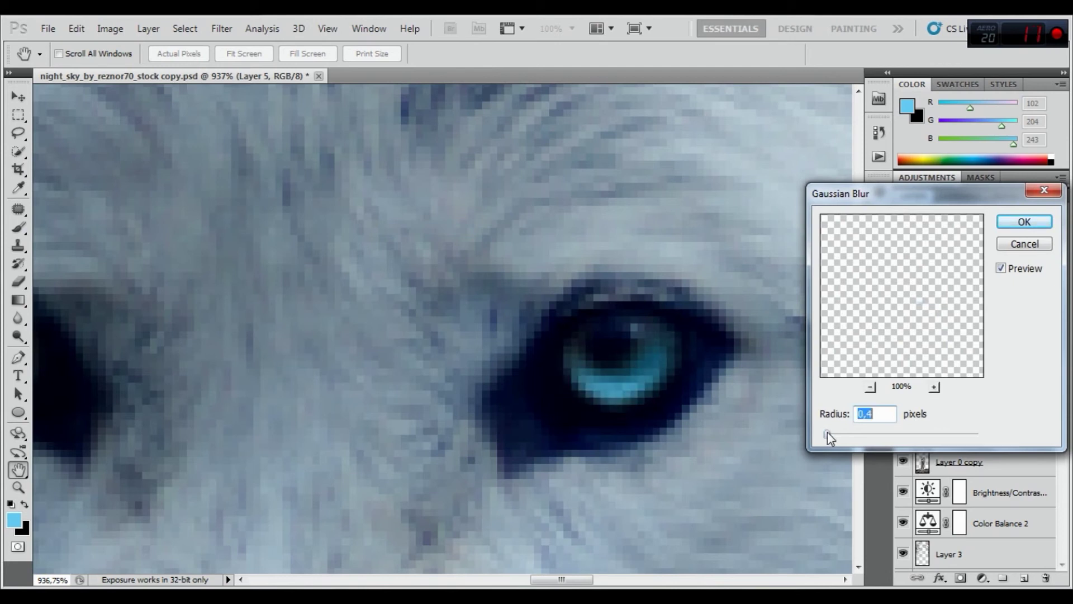
pyautogui.click(1024, 221)
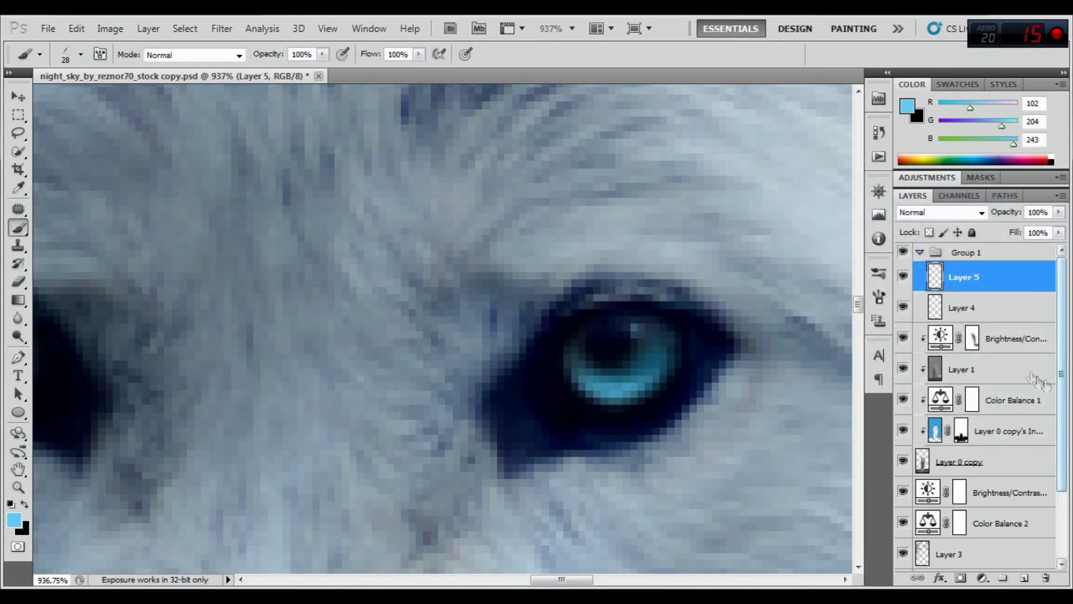
pyautogui.rightClick(977, 277)
# Duplicate Layer 5 and place the copy over the other eye's iris, rotated about 7 degrees.
pyautogui.click(868, 273)
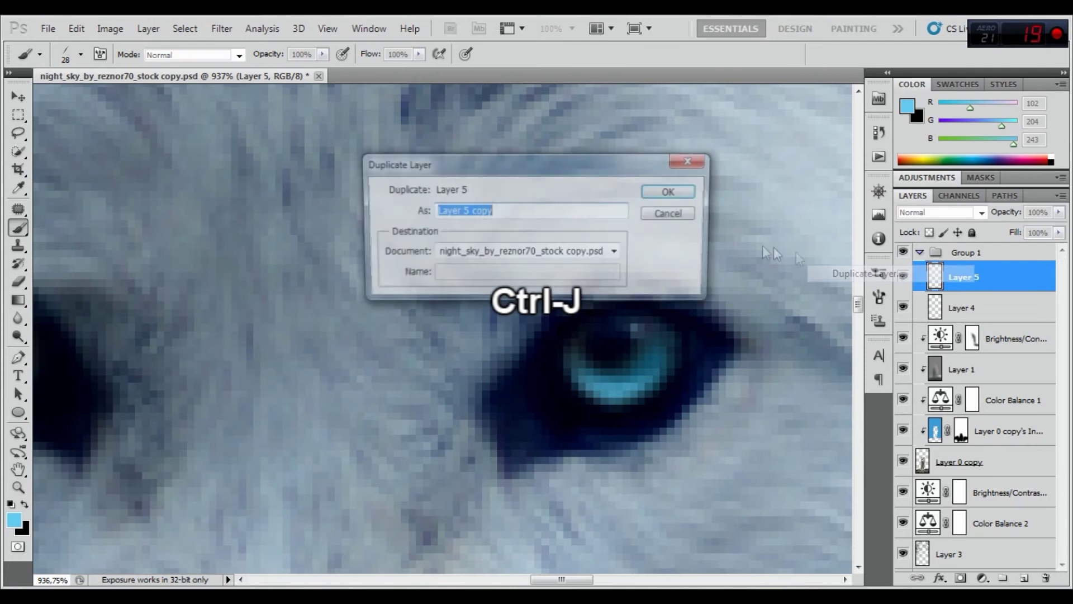
pyautogui.click(673, 192)
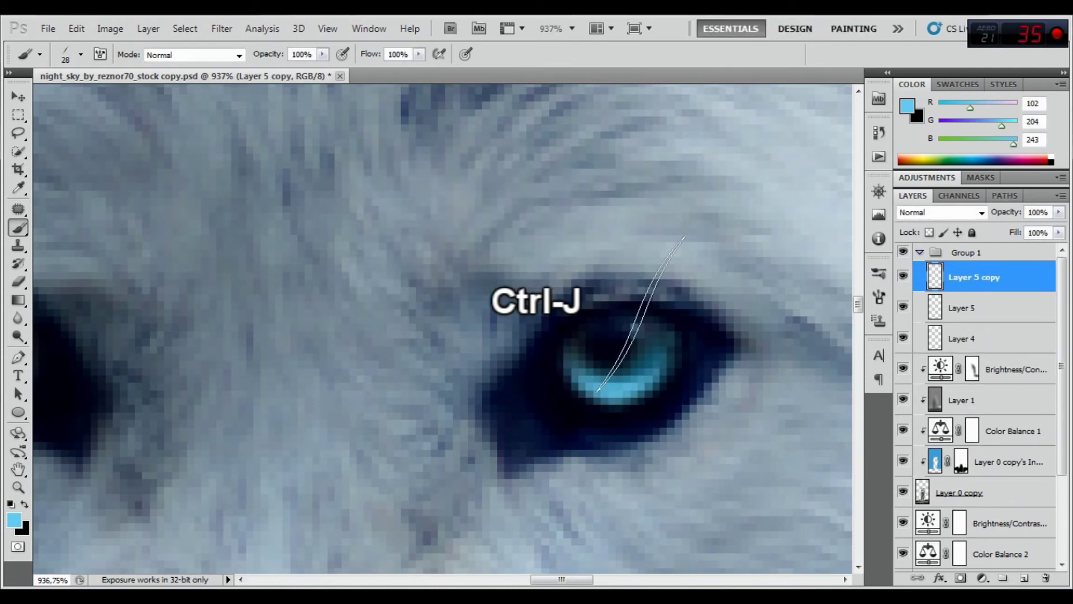
pyautogui.hotkey('ctrl', 't')
pyautogui.moveTo(266, 365); pyautogui.dragTo(447, 352)
pyautogui.moveTo(805, 370); pyautogui.dragTo(213, 369)
pyautogui.moveTo(309, 335); pyautogui.dragTo(307, 347)
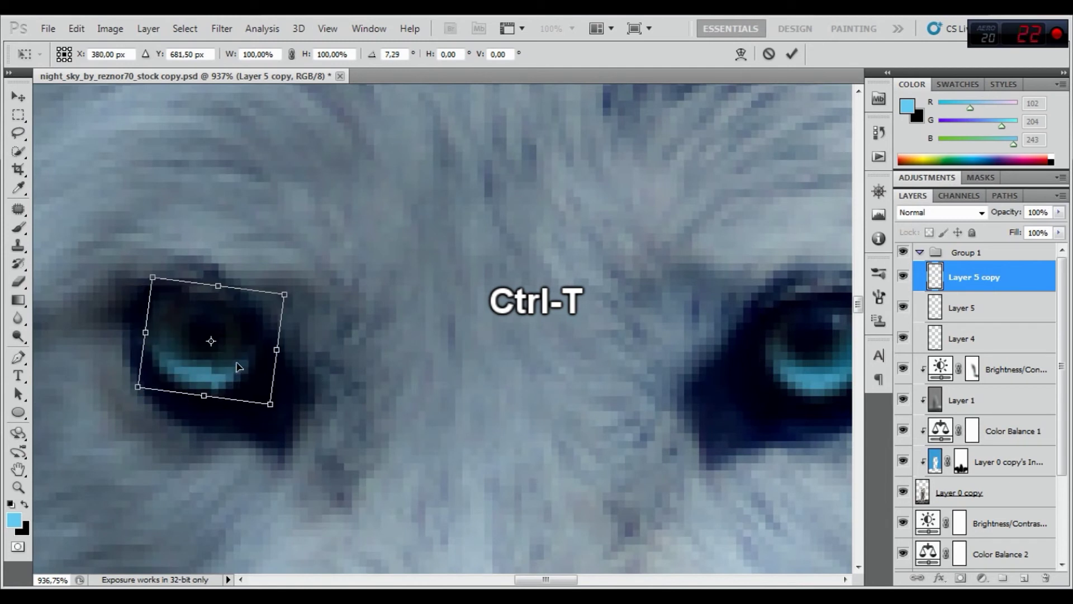
pyautogui.moveTo(238, 366); pyautogui.dragTo(239, 367)
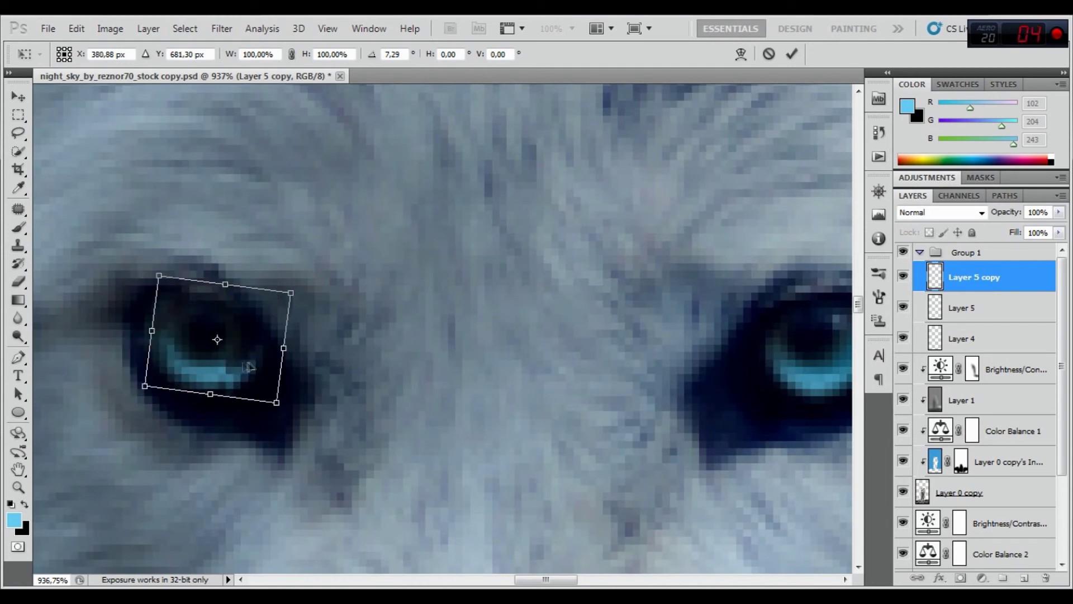
pyautogui.press('Left')
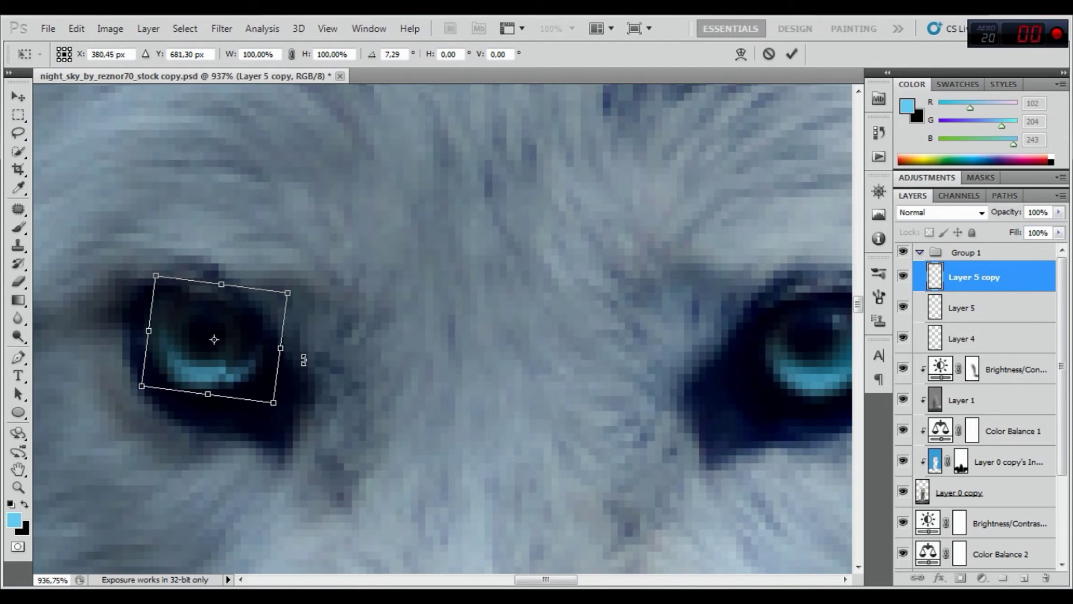
pyautogui.press('Up')
pyautogui.press('Left')
pyautogui.press('Return')
# Set up a 3 px eraser and toggle the highlight layer to compare the eye before and after.
pyautogui.press('b')
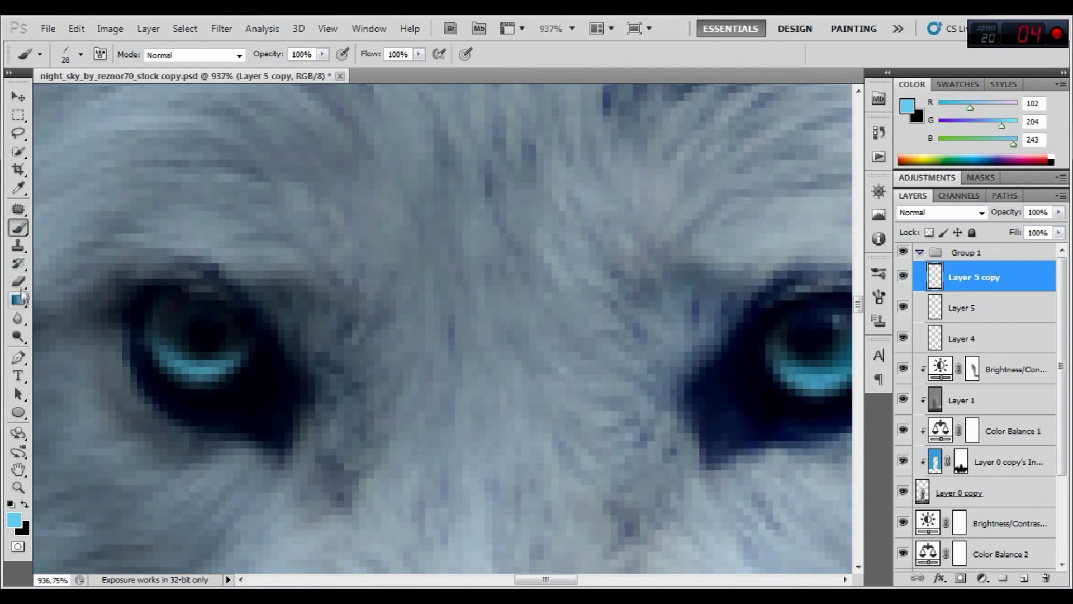
pyautogui.press('e')
pyautogui.rightClick(341, 297)
pyautogui.moveTo(380, 334); pyautogui.dragTo(366, 334)
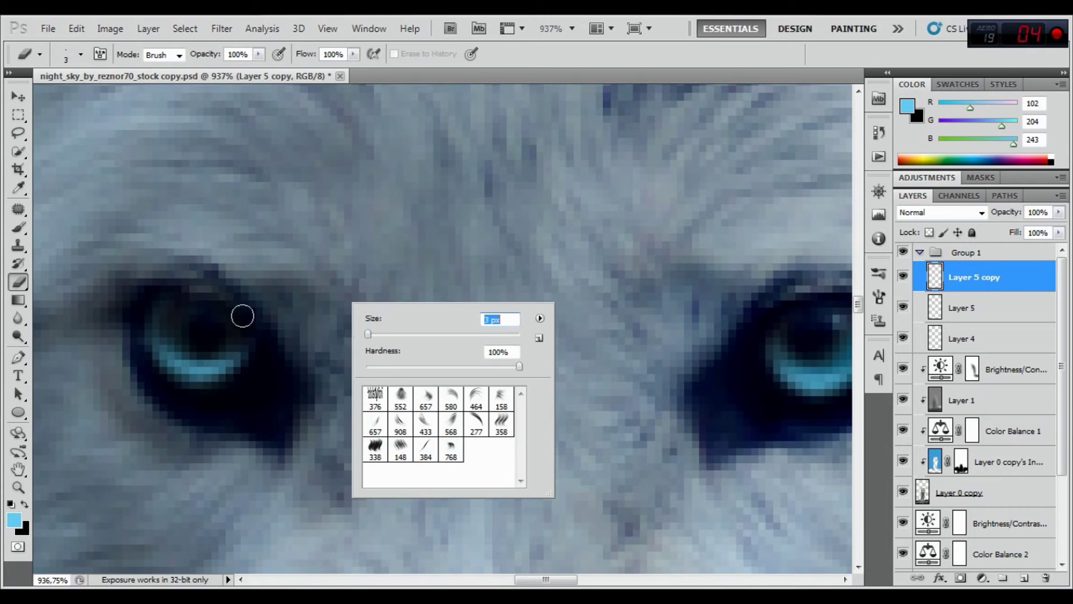
pyautogui.press('Return')
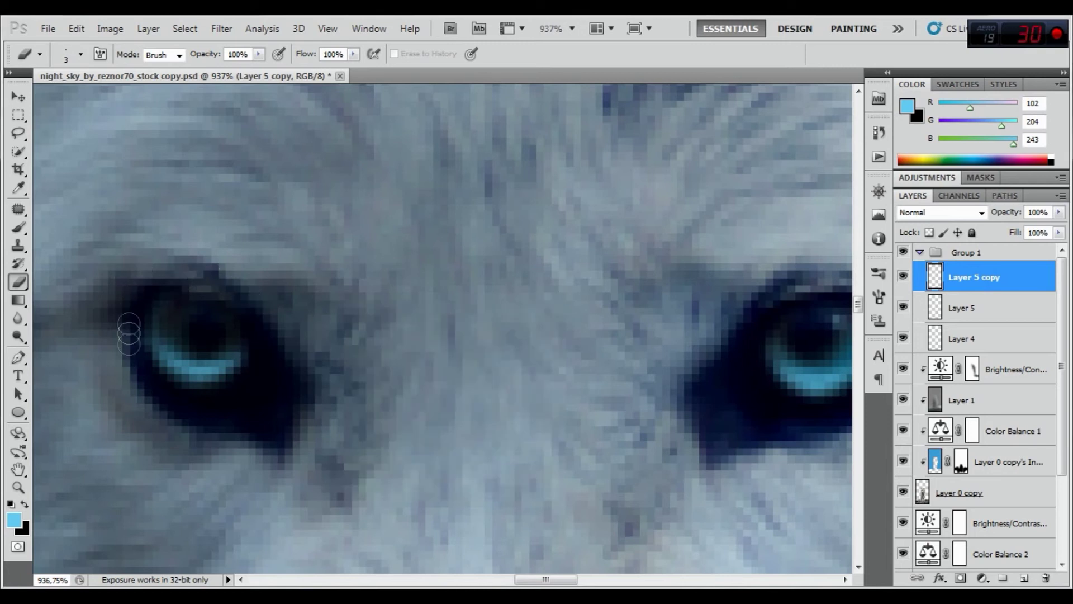
pyautogui.click(904, 279)
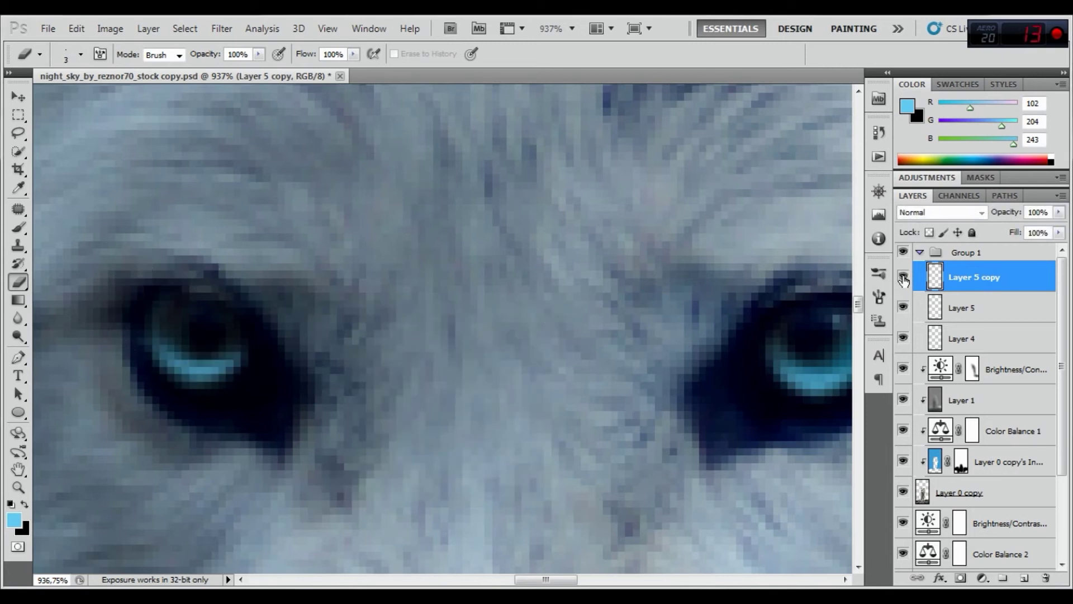
pyautogui.click(904, 280)
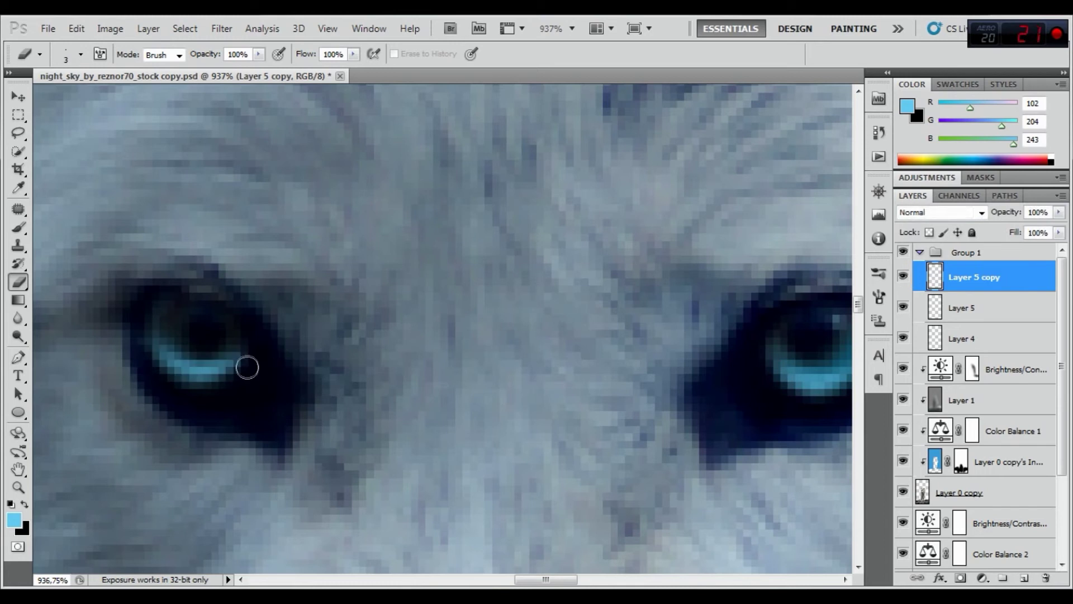
# Zoom out, load the Rain_Brushes_by_amorphisss set and select its 250 px rain brush.
pyautogui.scroll(-5, 547, 216)
pyautogui.scroll(-2, 548, 217)
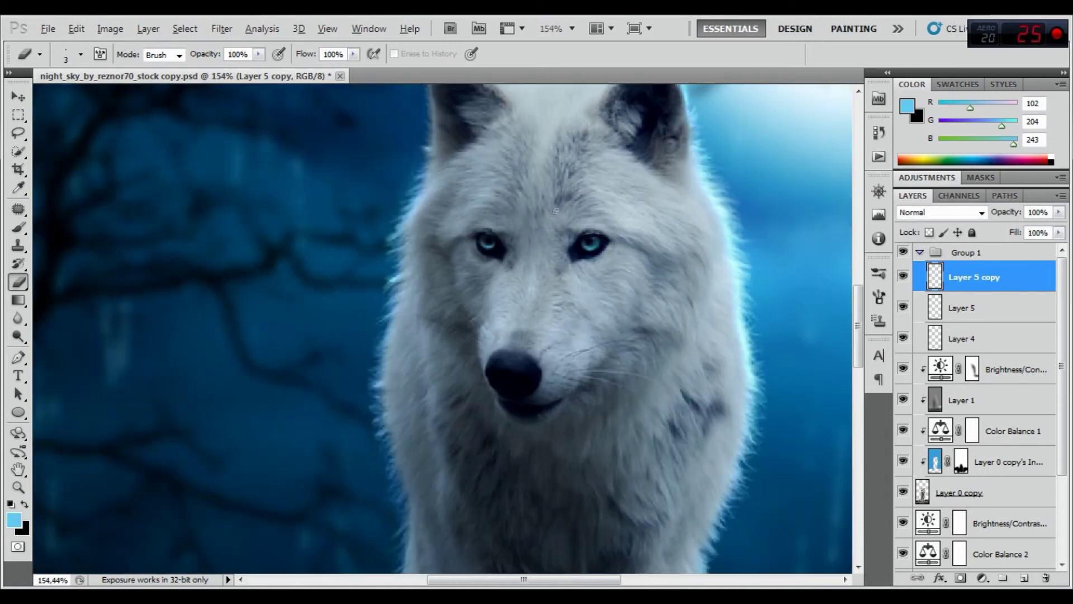
pyautogui.scroll(-2, 559, 207)
pyautogui.scroll(-1, 576, 190)
pyautogui.scroll(-1, 589, 181)
pyautogui.scroll(-1, 589, 181)
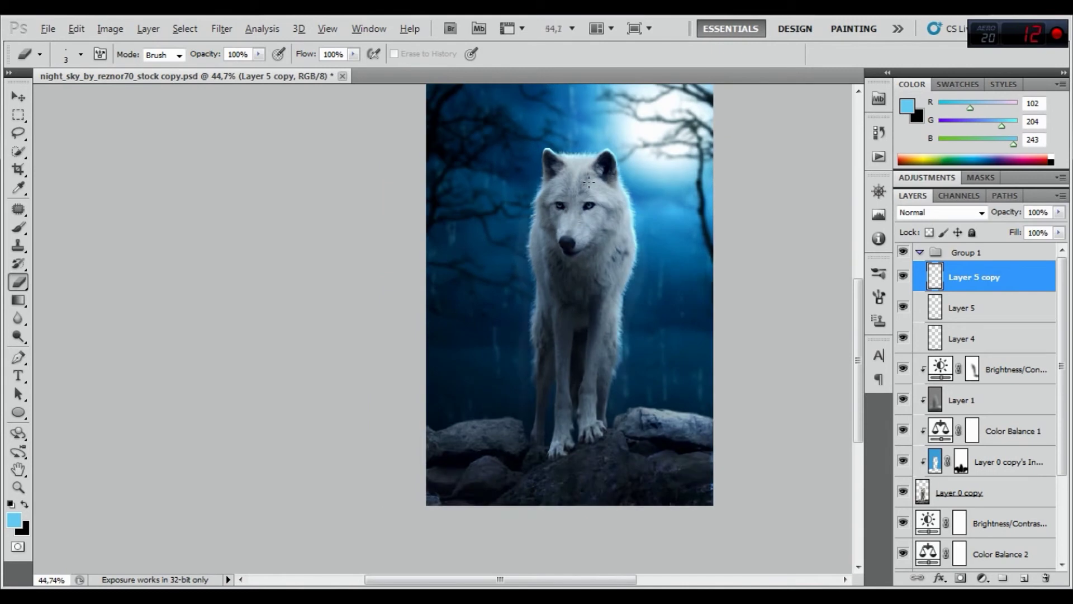
pyautogui.scroll(-1, 553, 213)
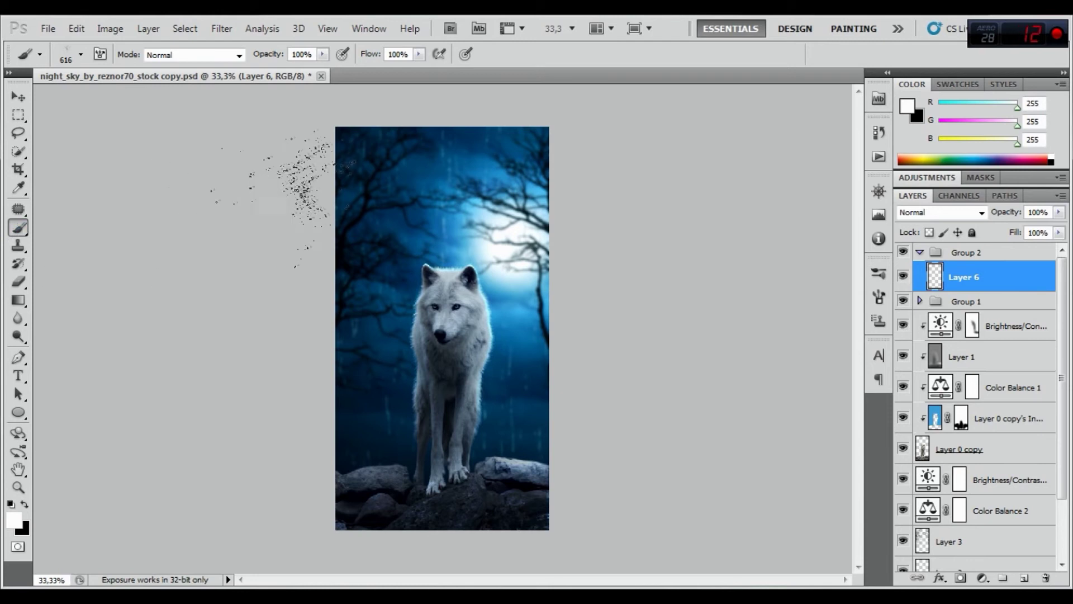
pyautogui.rightClick(403, 202)
pyautogui.click(591, 218)
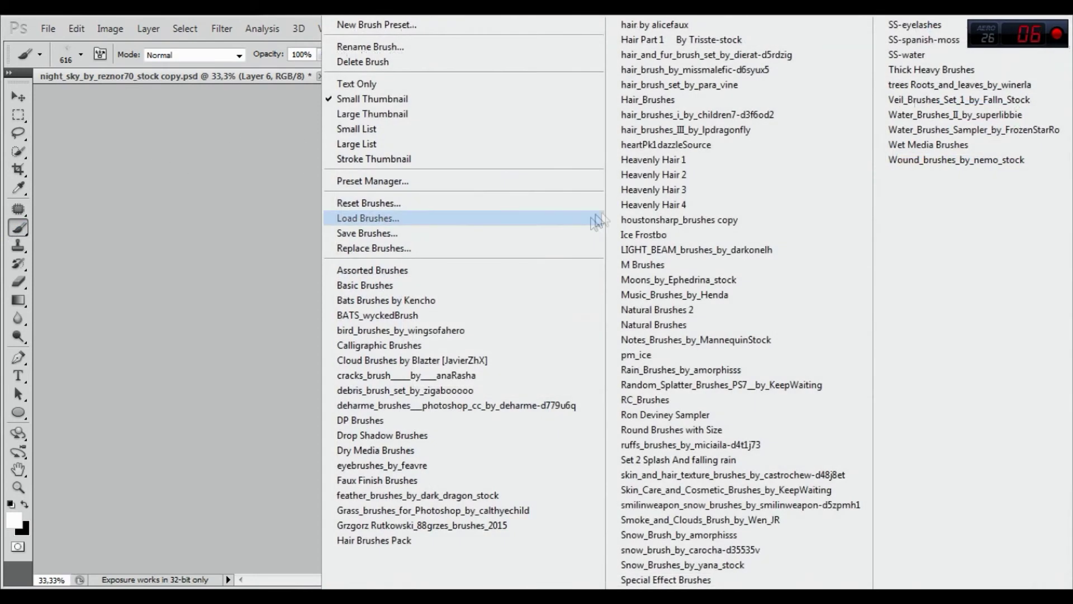
pyautogui.click(661, 372)
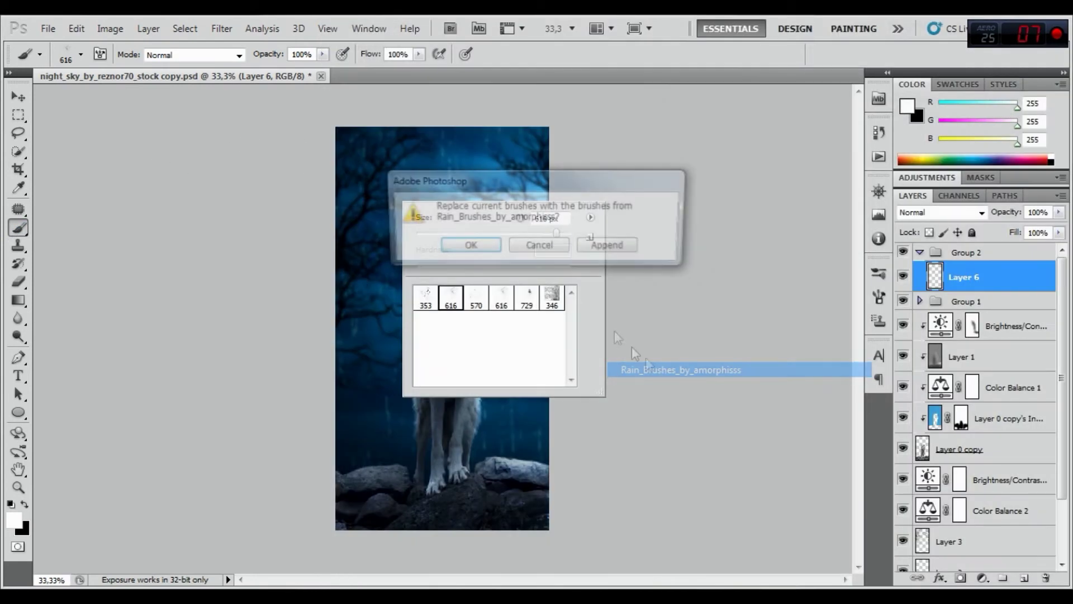
pyautogui.click(474, 244)
pyautogui.click(427, 302)
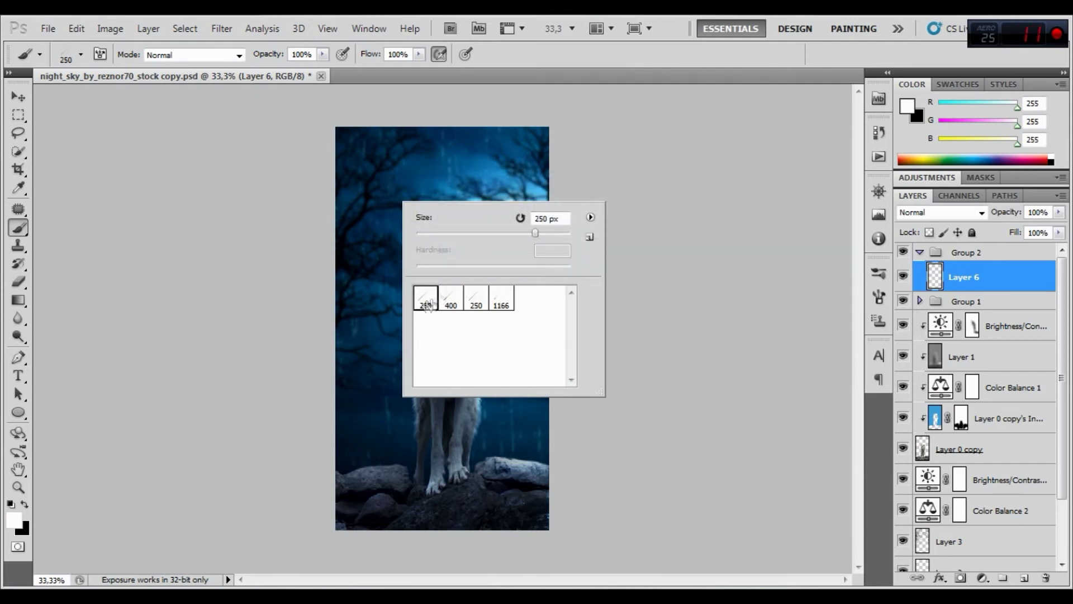
pyautogui.click(561, 47)
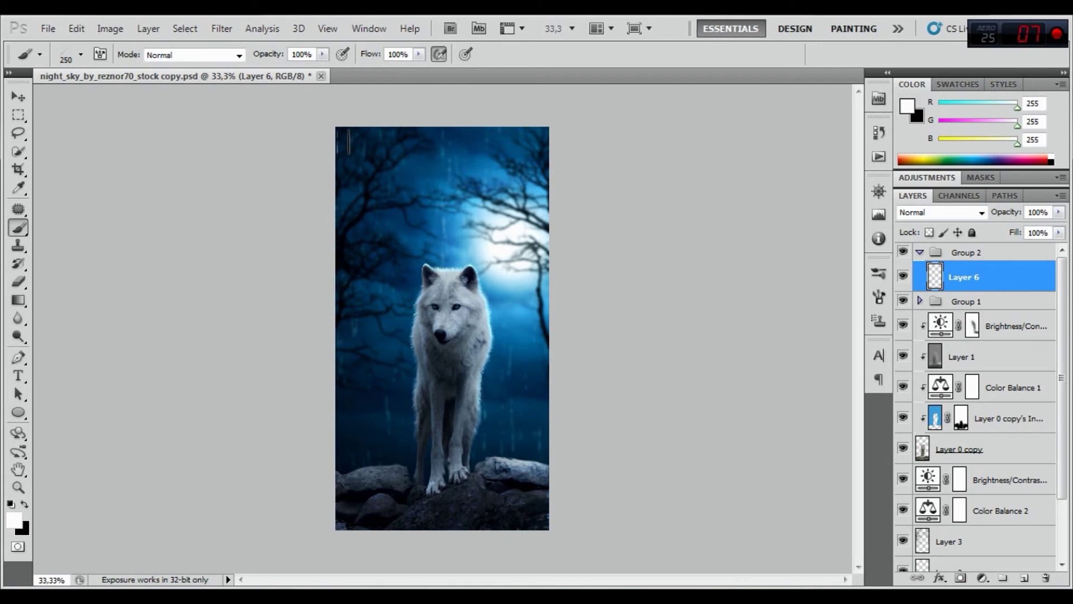
# Stamp white rain streaks across the top of the sky and around the moon on Layer 6.
pyautogui.click(436, 150)
pyautogui.click(514, 139)
pyautogui.click(526, 146)
pyautogui.click(521, 232)
pyautogui.click(360, 205)
pyautogui.click(361, 324)
pyautogui.click(415, 183)
pyautogui.click(505, 244)
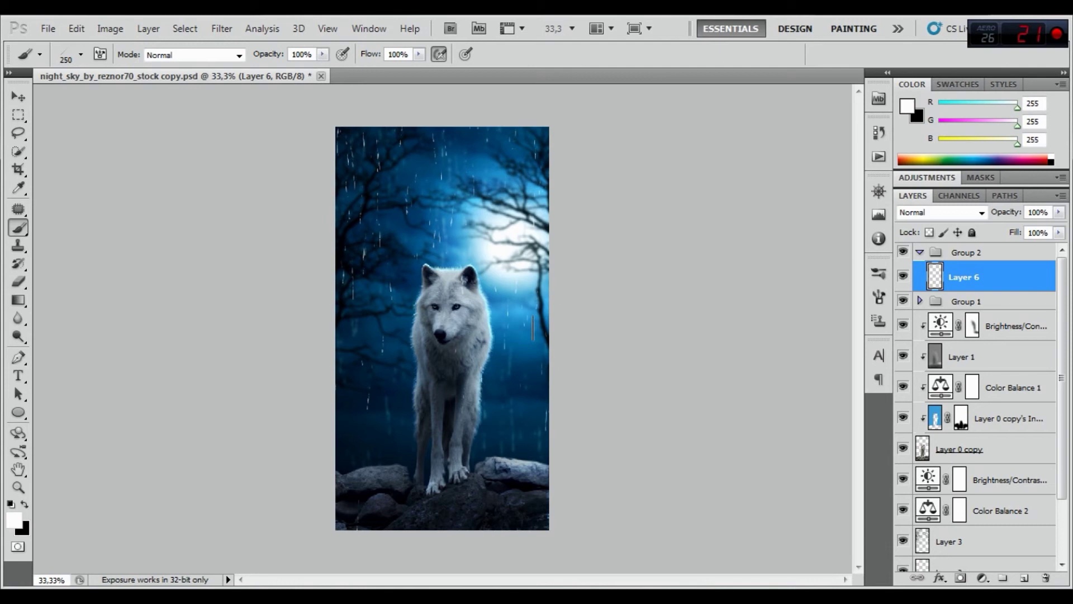
pyautogui.click(533, 327)
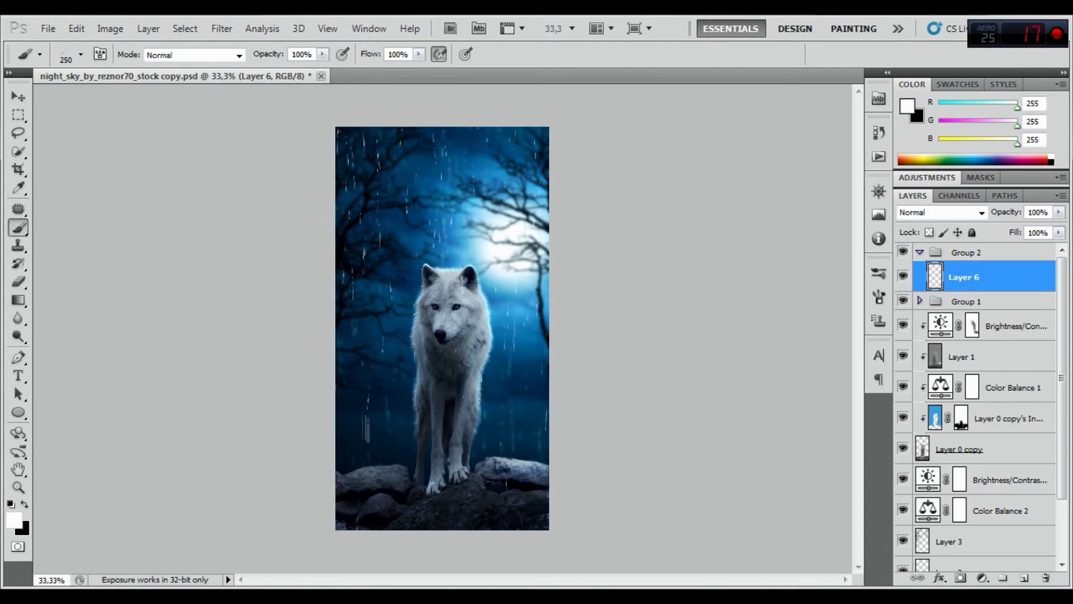
# Add rain streaks along the left edge and lower-left of the scene.
pyautogui.click(340, 388)
pyautogui.click(386, 452)
pyautogui.click(378, 460)
pyautogui.click(407, 416)
pyautogui.click(401, 372)
pyautogui.click(404, 233)
pyautogui.click(480, 146)
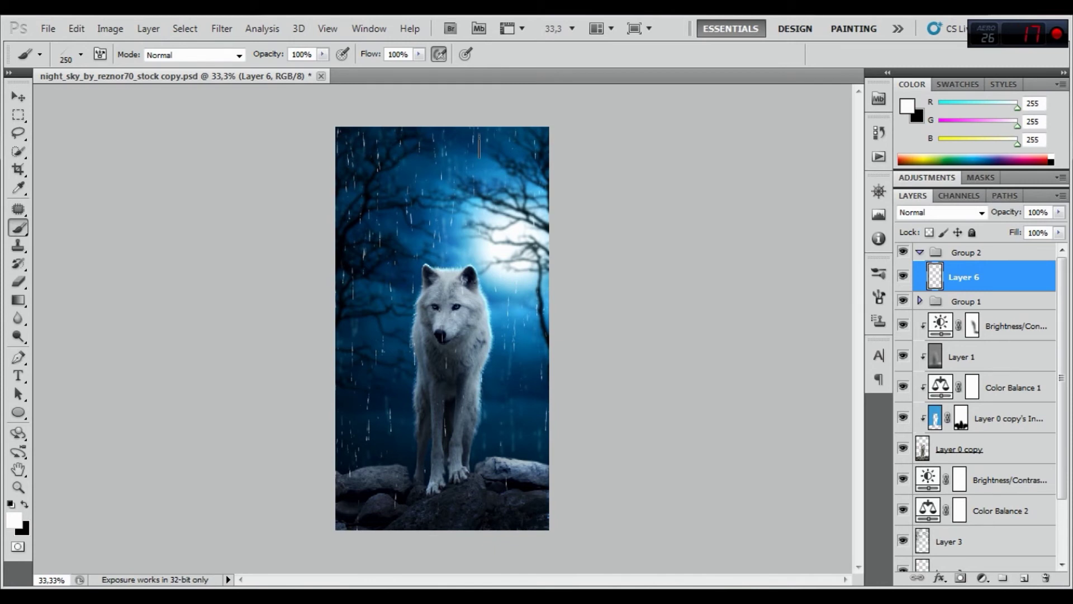
# Fill in rain beside the wolf, over the rocks, and near the moon's left edge.
pyautogui.click(520, 401)
pyautogui.click(529, 438)
pyautogui.click(531, 442)
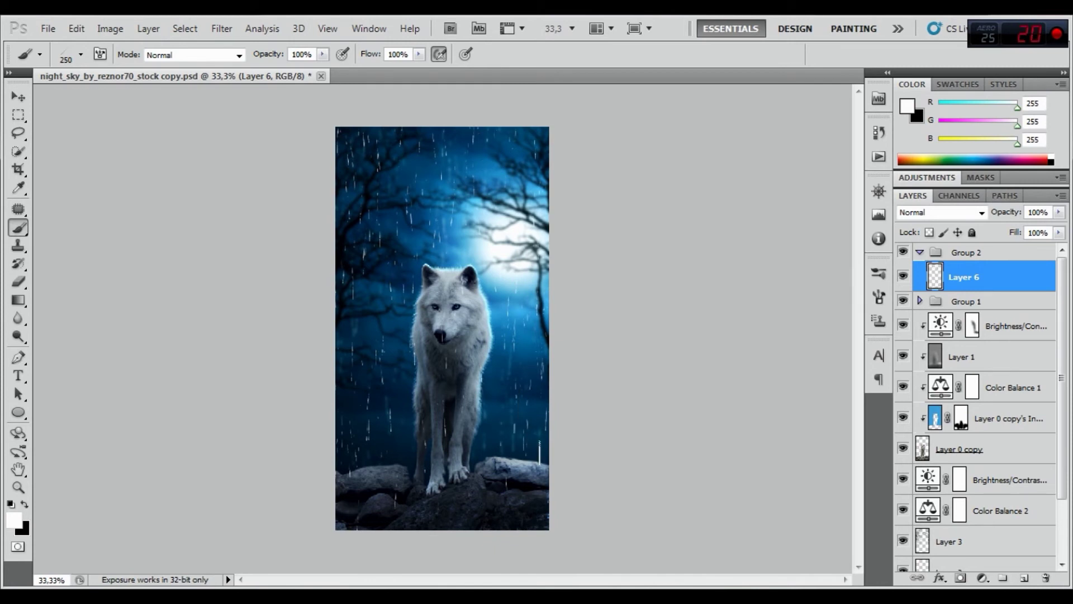
pyautogui.click(490, 404)
pyautogui.click(490, 403)
pyautogui.click(489, 420)
pyautogui.click(490, 505)
pyautogui.click(460, 521)
pyautogui.click(434, 522)
pyautogui.click(401, 521)
pyautogui.click(393, 326)
pyautogui.click(375, 318)
pyautogui.click(372, 315)
pyautogui.click(493, 183)
pyautogui.click(477, 249)
pyautogui.scroll(2, 454, 224)
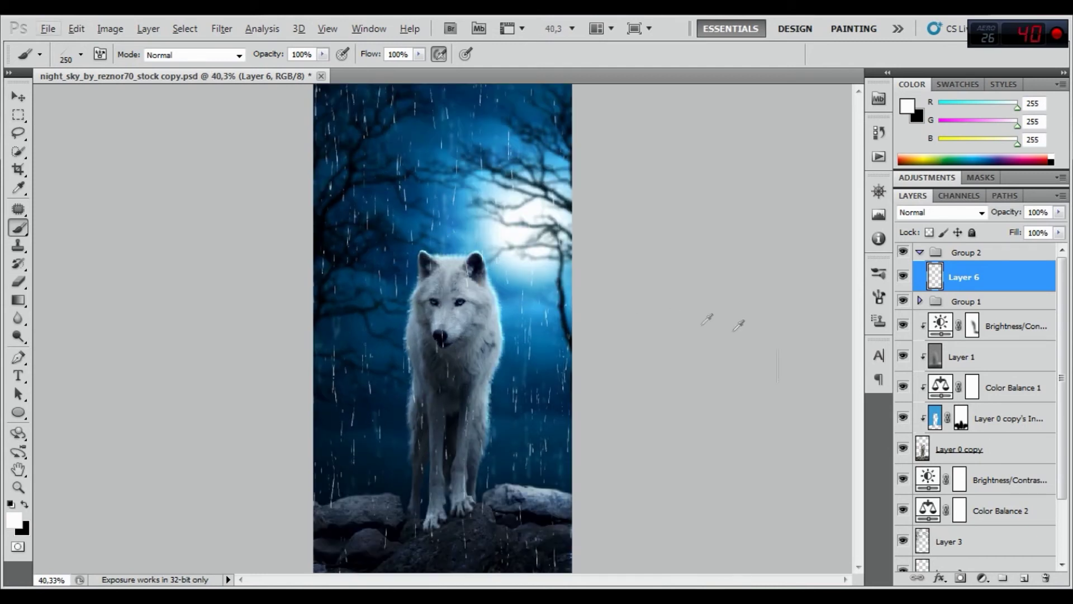
pyautogui.scroll(-1, 533, 278)
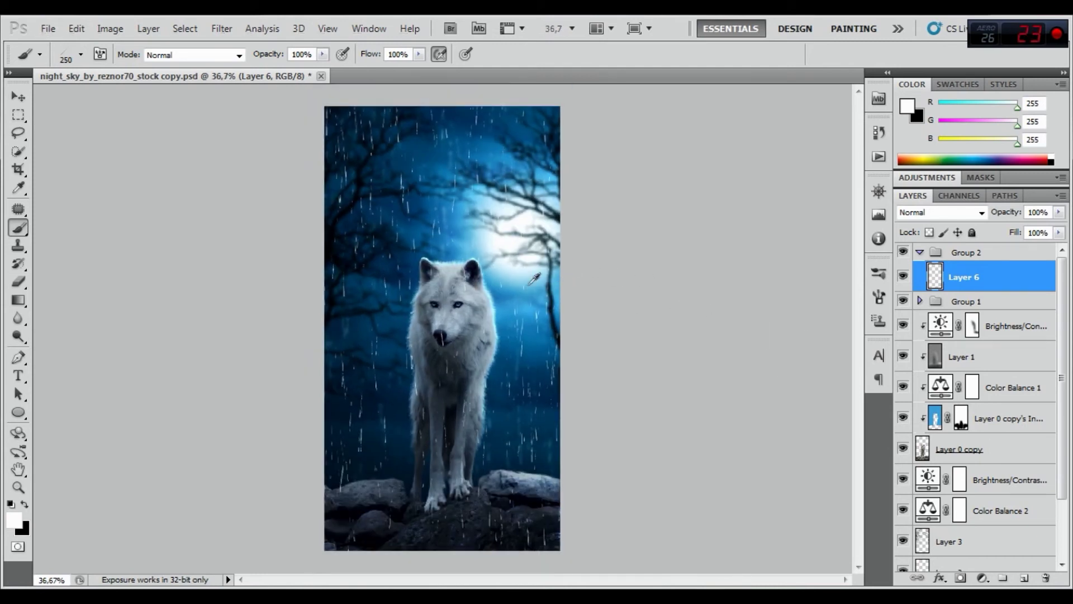
pyautogui.click(18, 281)
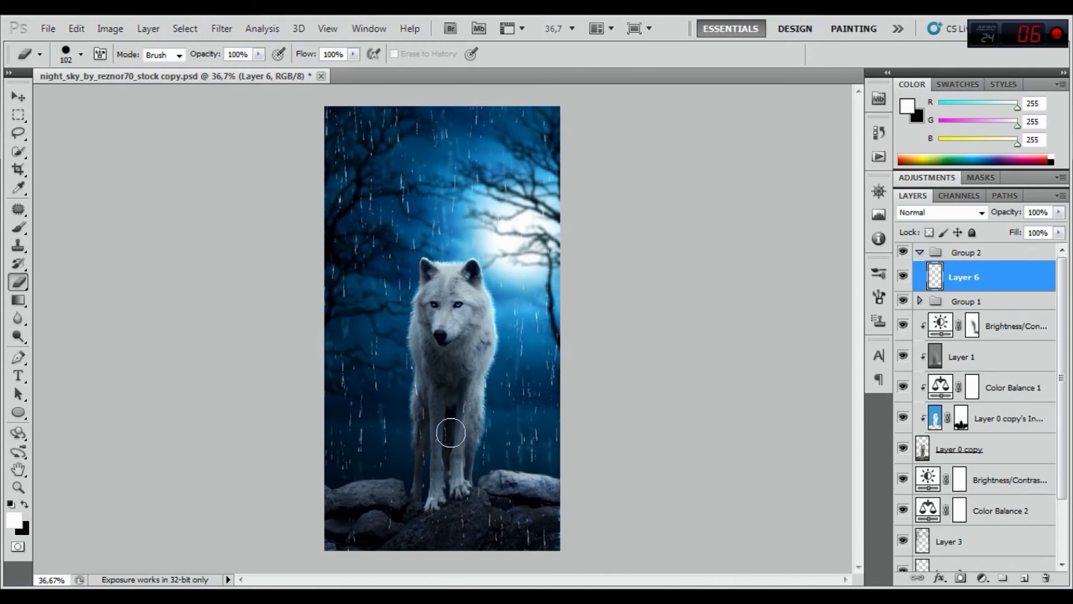
# Erase the rain streaks between the wolf's legs on Layer 6.
pyautogui.moveTo(451, 454); pyautogui.dragTo(439, 406)
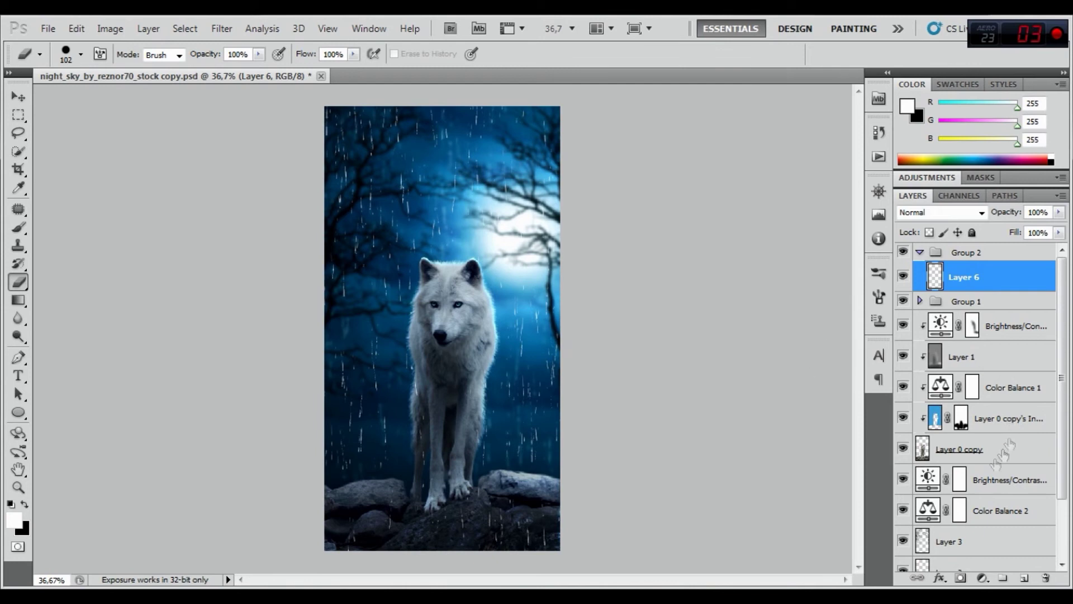
pyautogui.scroll(1, 421, 501)
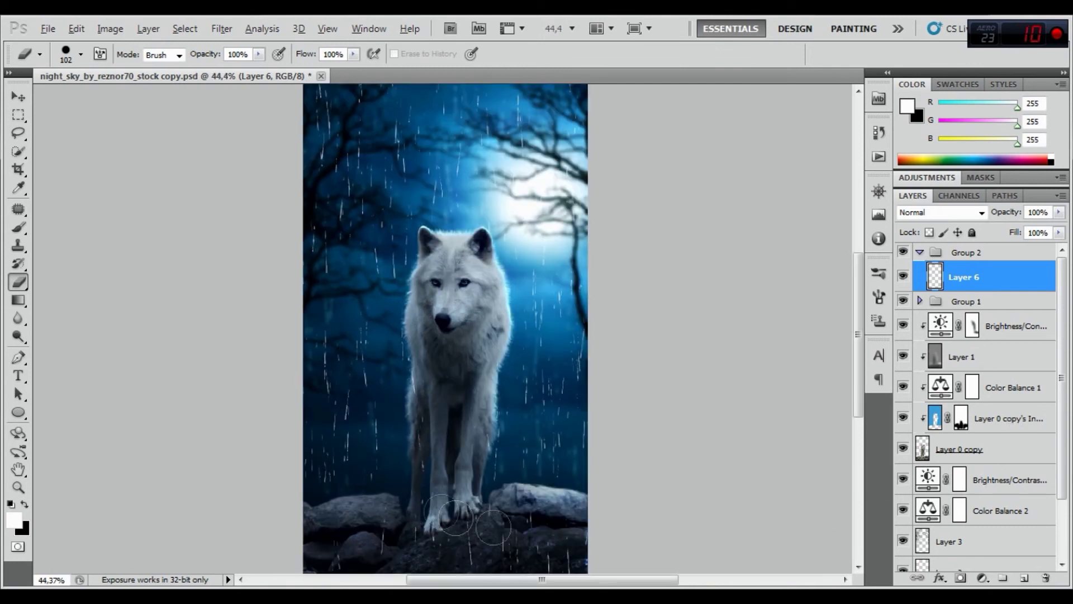
# Add a new layer and load the Random_Splatter brush set, picking the 616 px splatter.
pyautogui.click(1023, 578)
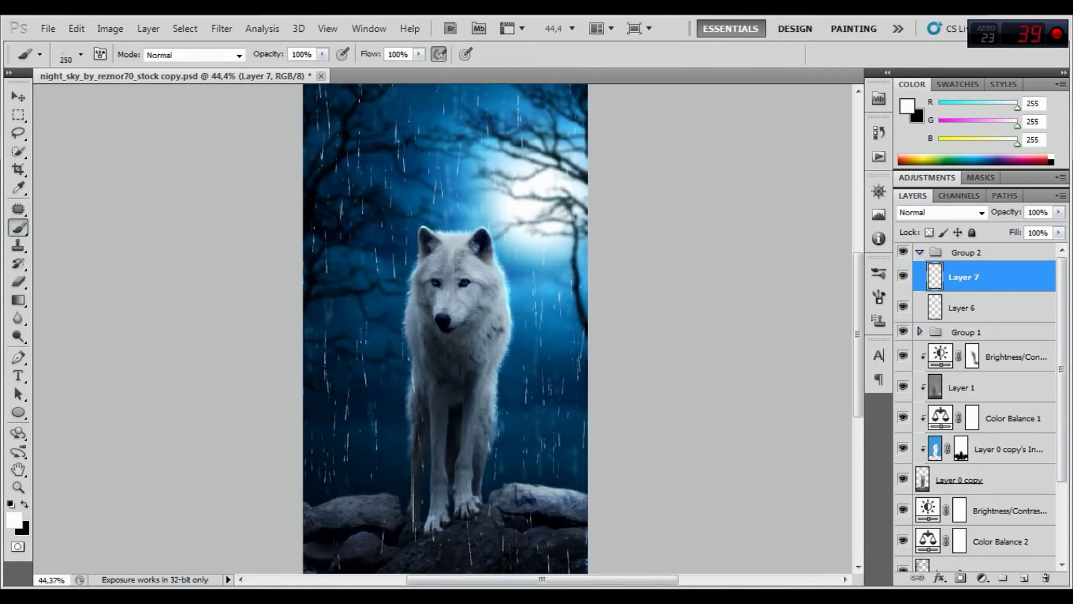
pyautogui.rightClick(503, 232)
pyautogui.click(682, 242)
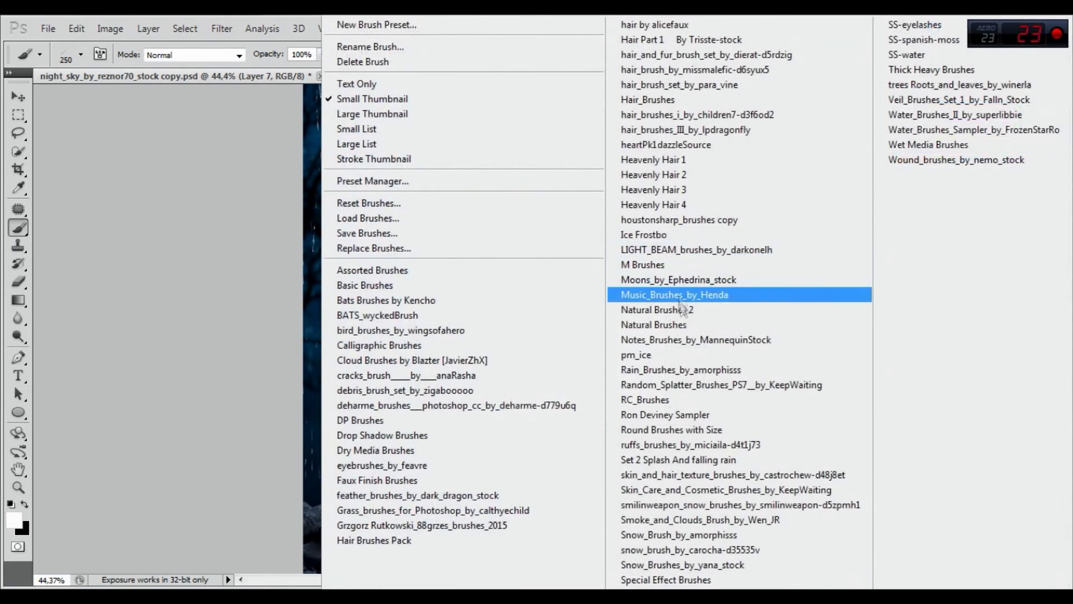
pyautogui.click(675, 398)
pyautogui.click(608, 245)
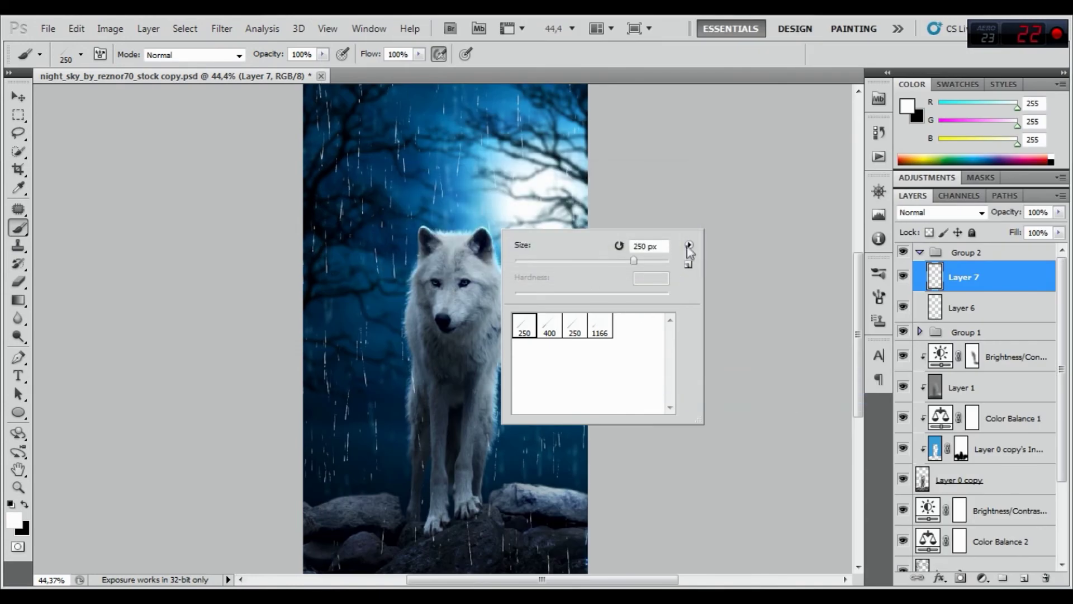
pyautogui.click(682, 243)
pyautogui.click(698, 385)
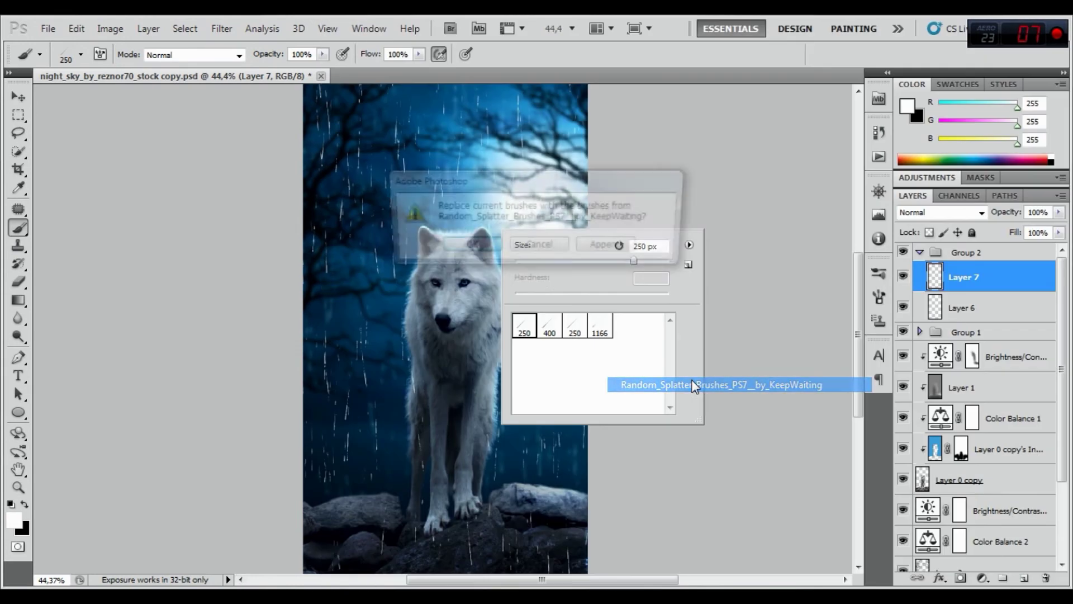
pyautogui.click(486, 247)
pyautogui.click(550, 325)
# Stamp a white splatter on the wolf's chest, compare the 353 and 570 px brushes, then return to 616 px.
pyautogui.click(417, 336)
pyautogui.click(685, 102)
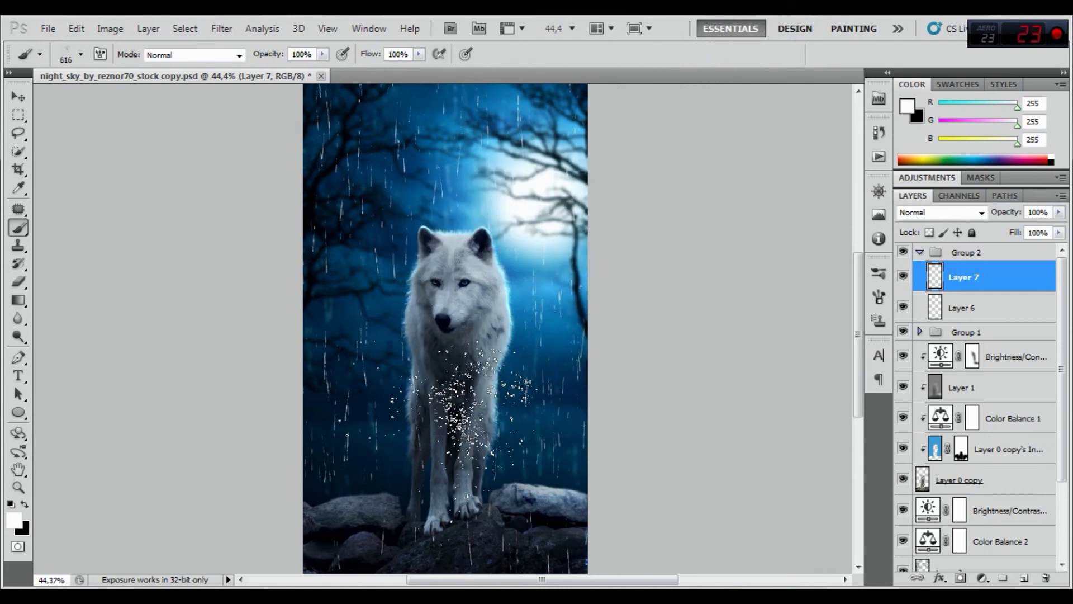
pyautogui.rightClick(510, 447)
pyautogui.click(477, 485)
pyautogui.click(526, 484)
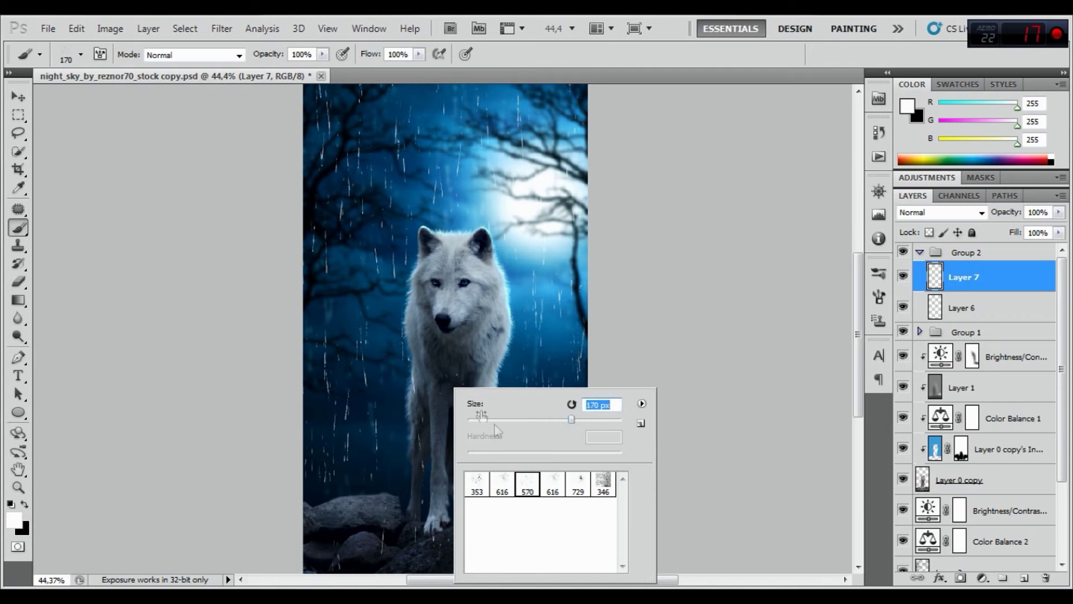
pyautogui.click(502, 485)
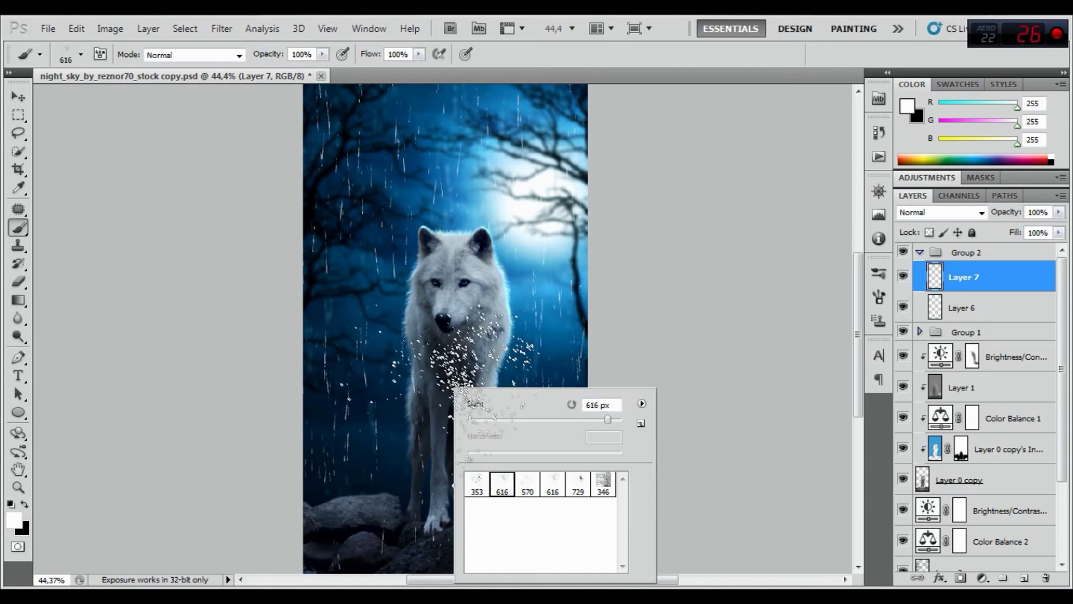
# Repaint sparkles over the wolf's chest, neck and side, then enlarge the brush to 862 px.
pyautogui.moveTo(487, 417); pyautogui.dragTo(358, 436)
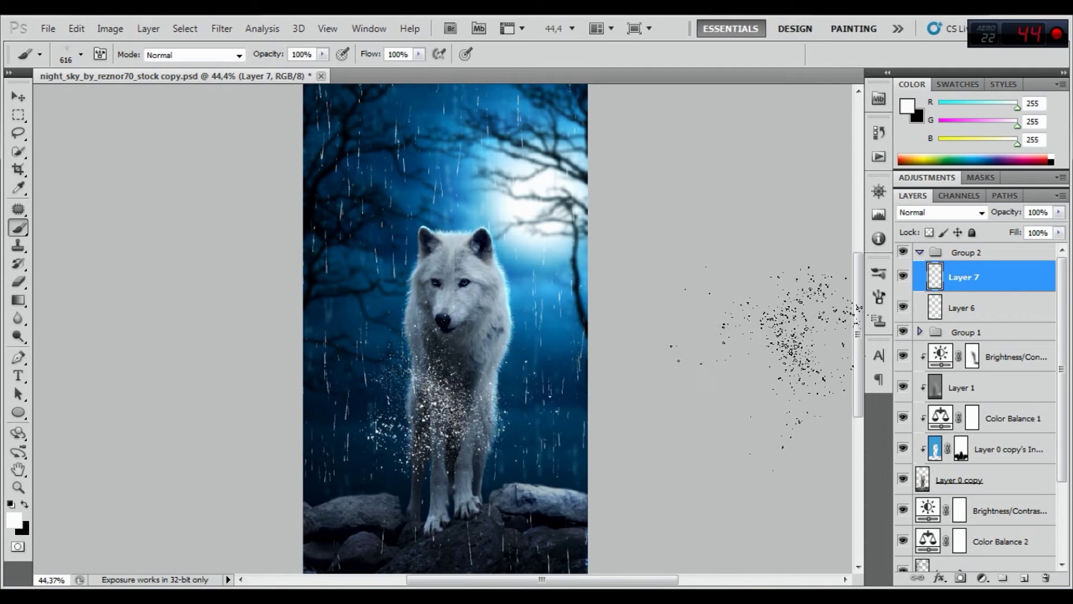
pyautogui.hotkey('ctrl', 'z')
pyautogui.rightClick(492, 358)
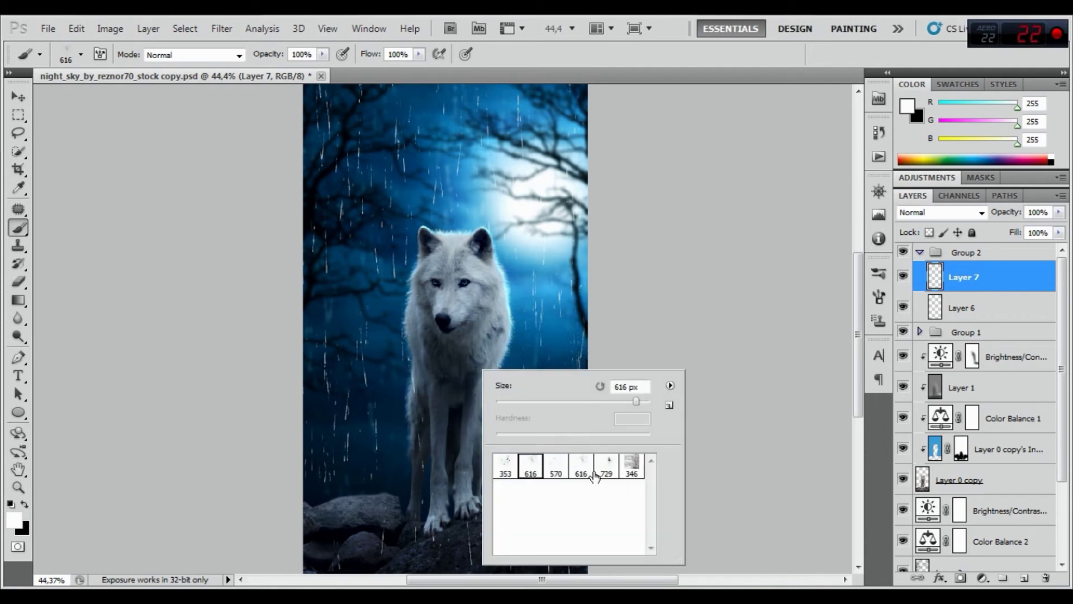
pyautogui.moveTo(519, 327); pyautogui.dragTo(510, 366)
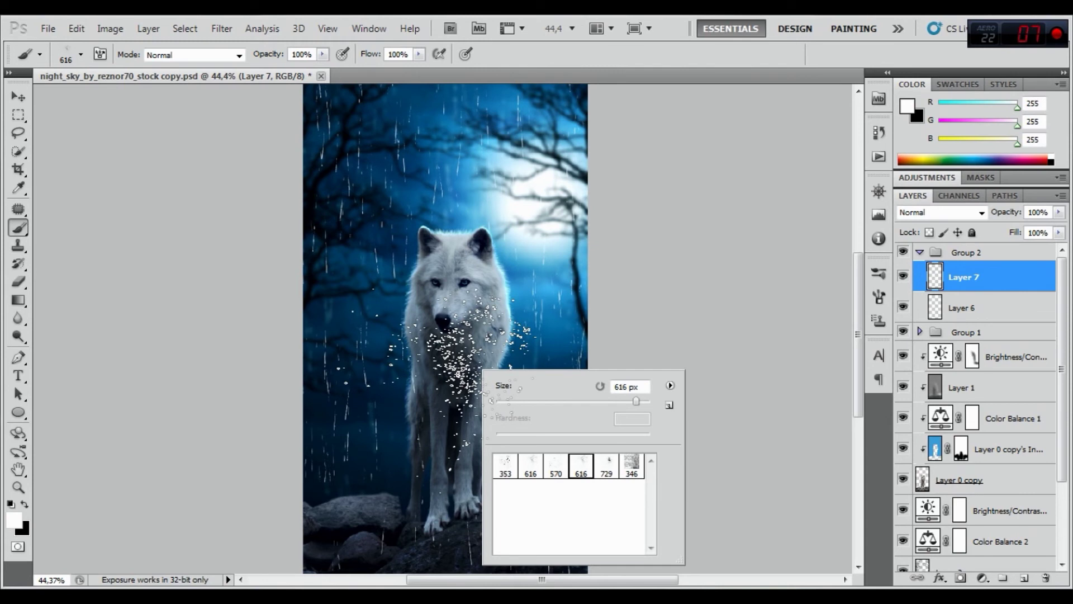
pyautogui.click(442, 391)
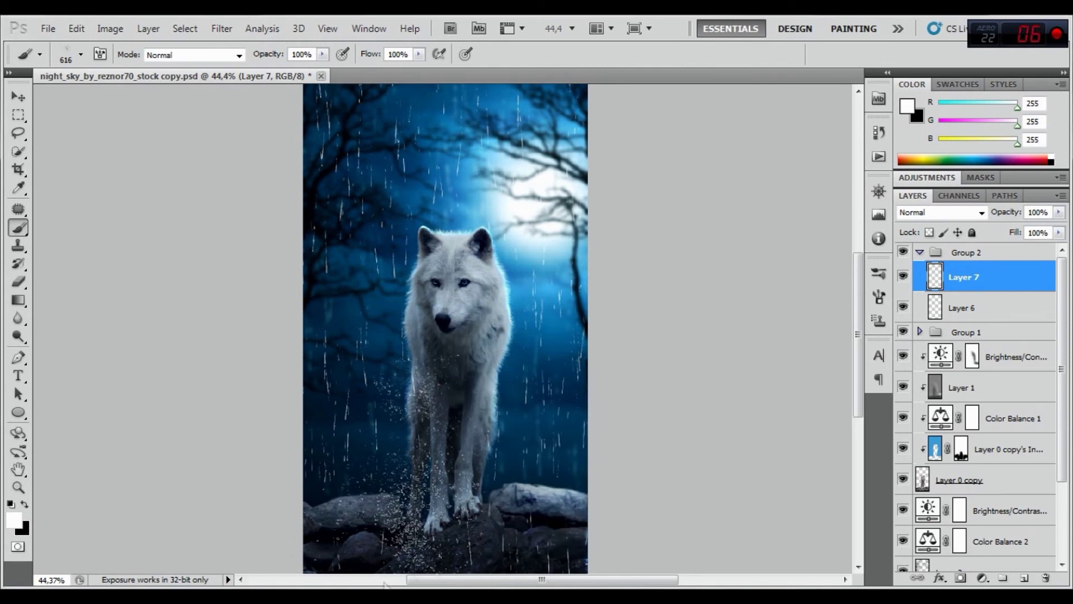
pyautogui.rightClick(444, 382)
pyautogui.moveTo(601, 411); pyautogui.dragTo(598, 412)
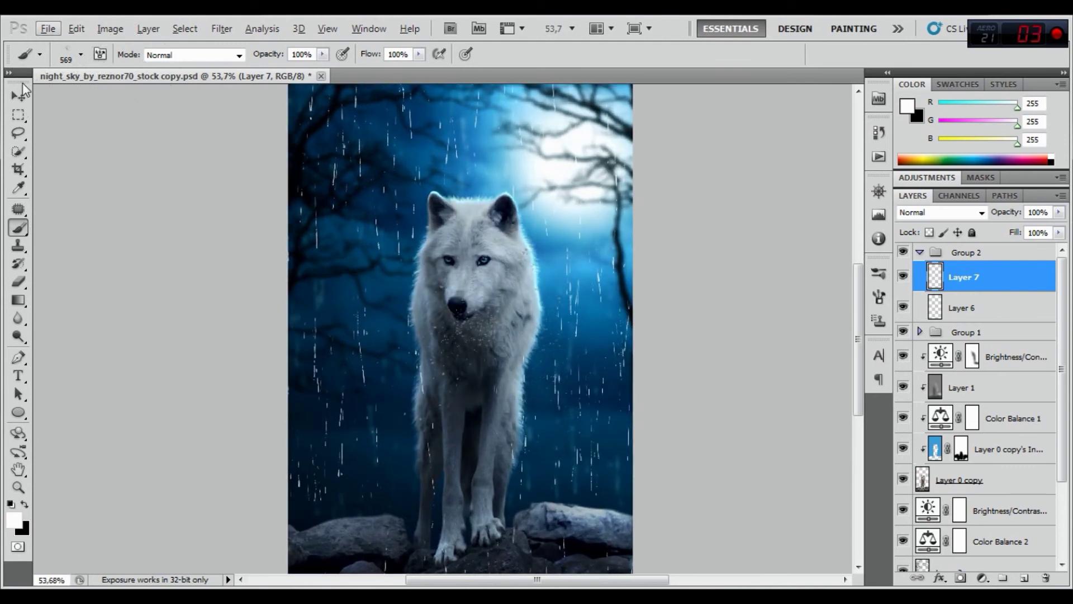
# Reposition the Layer 7 splash over the wolf's chest and erase some stray dots.
pyautogui.click(20, 96)
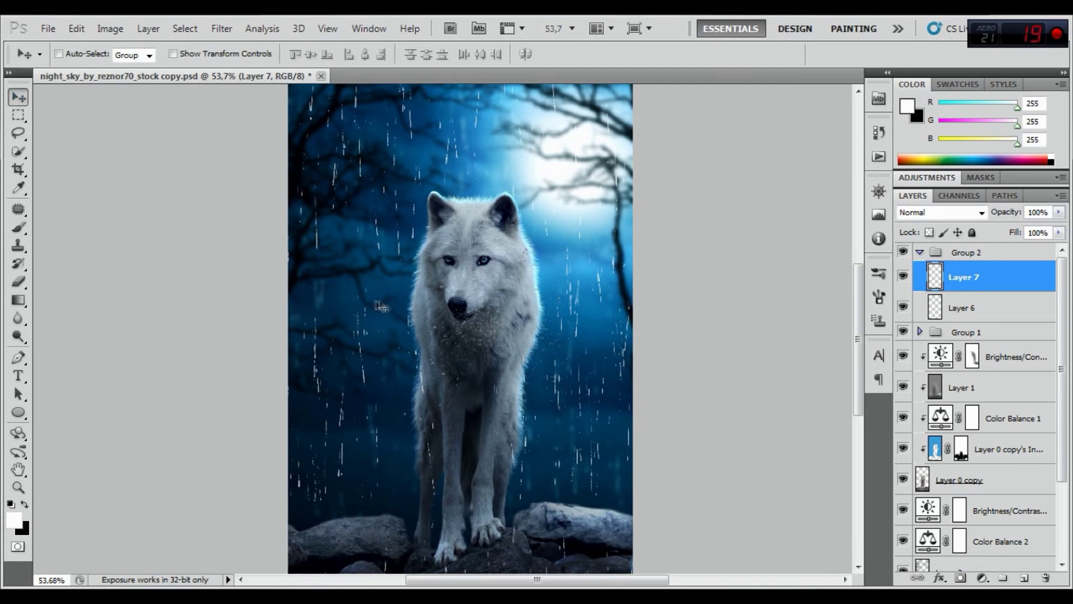
pyautogui.moveTo(475, 338); pyautogui.dragTo(324, 568)
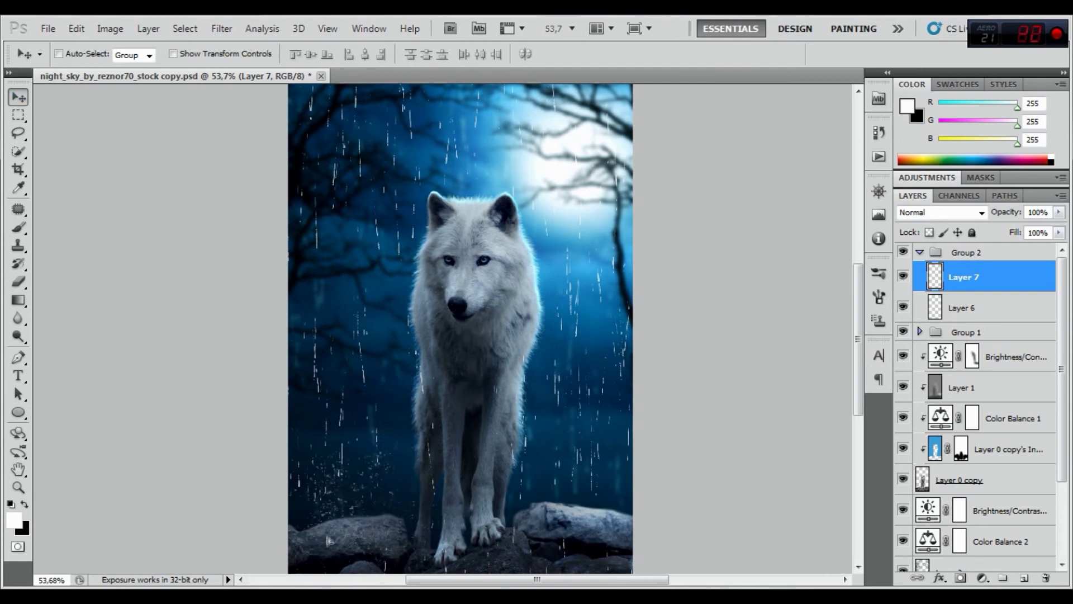
pyautogui.scroll(-2, 324, 568)
pyautogui.moveTo(314, 547); pyautogui.dragTo(357, 518)
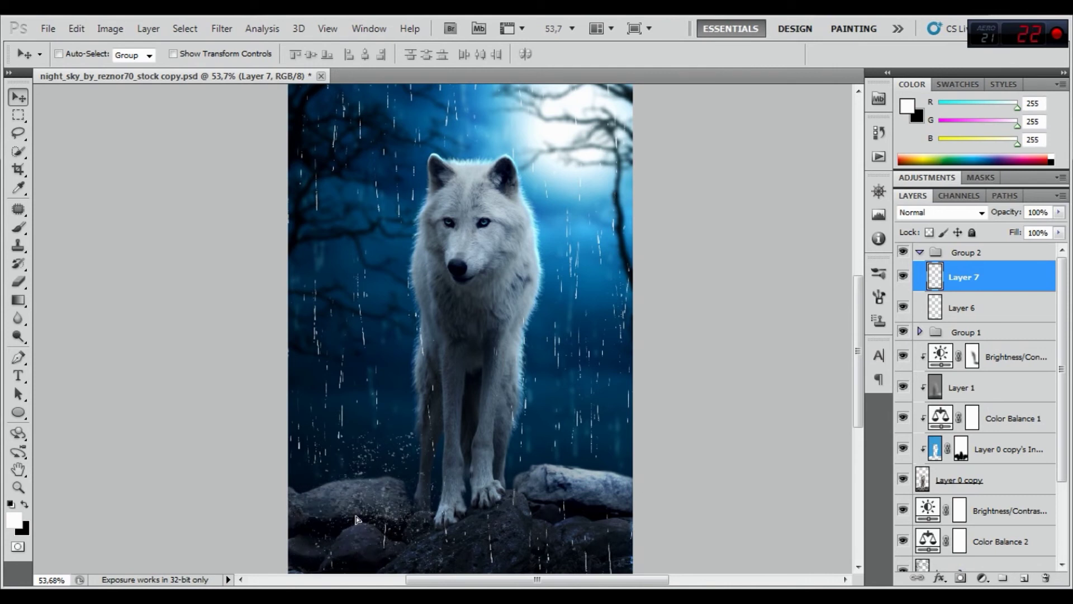
pyautogui.moveTo(355, 519)
pyautogui.mouseDown()
pyautogui.moveTo(366, 459)
pyautogui.moveTo(430, 378)
pyautogui.mouseUp()
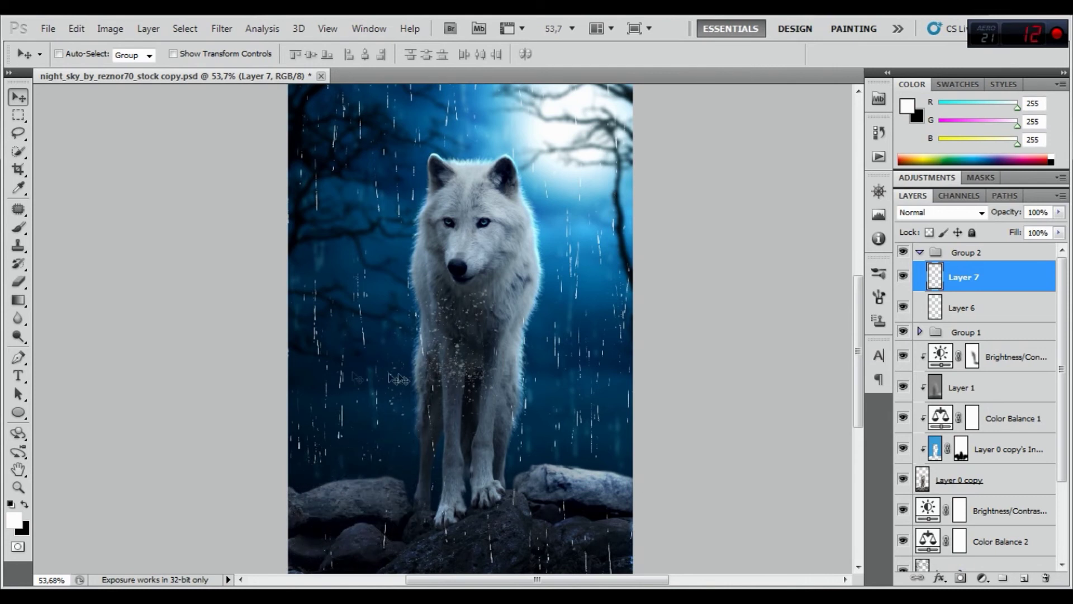
pyautogui.click(18, 281)
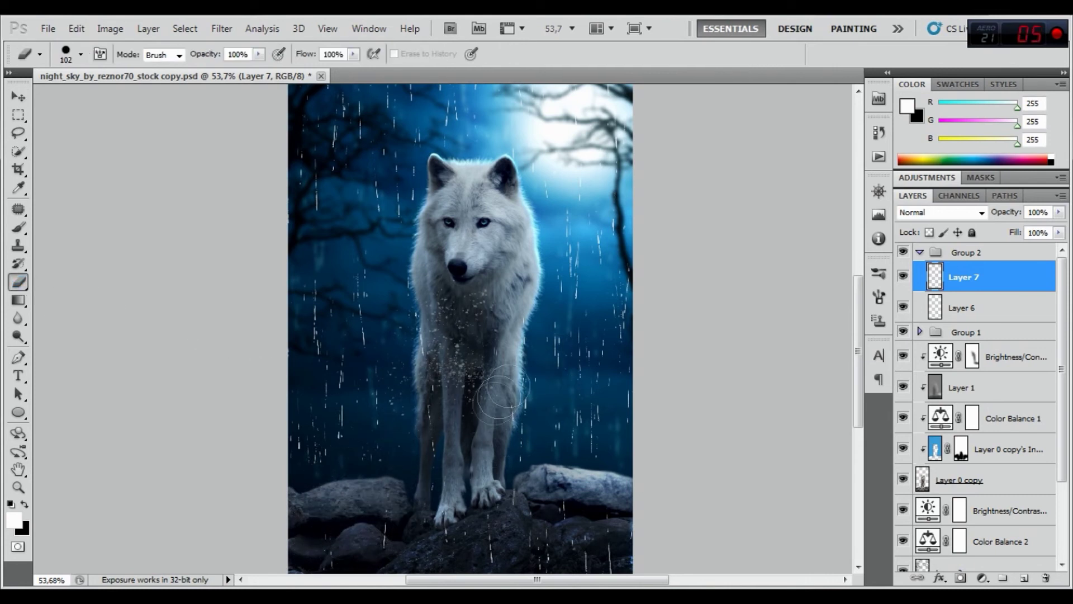
pyautogui.moveTo(492, 369); pyautogui.dragTo(469, 332)
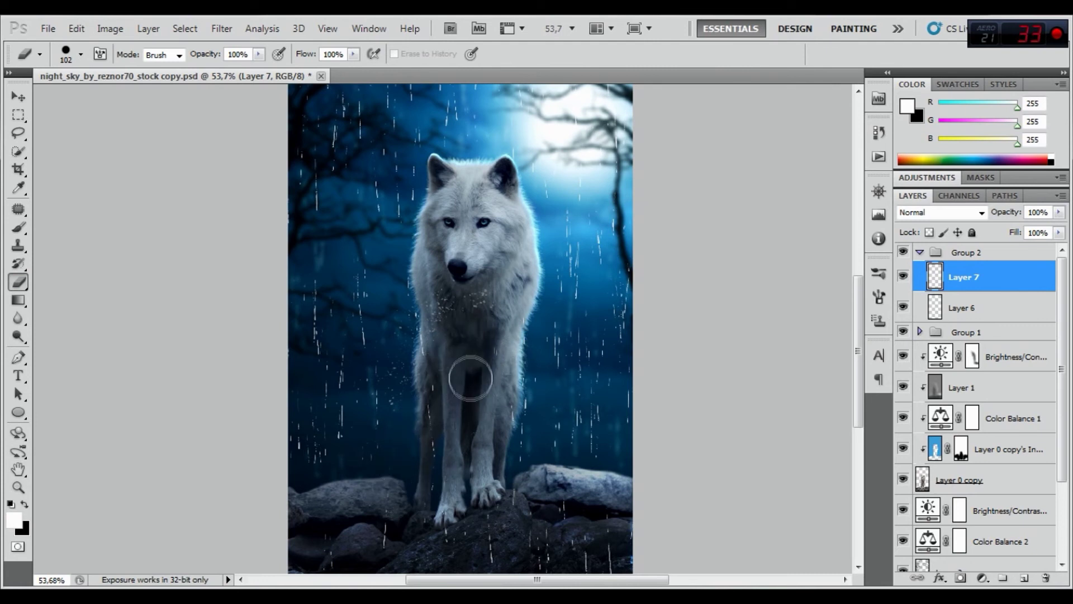
# Rotate the splash about 42°, place it on the lower-left rocks, and warp it.
pyautogui.hotkey('ctrl', 't')
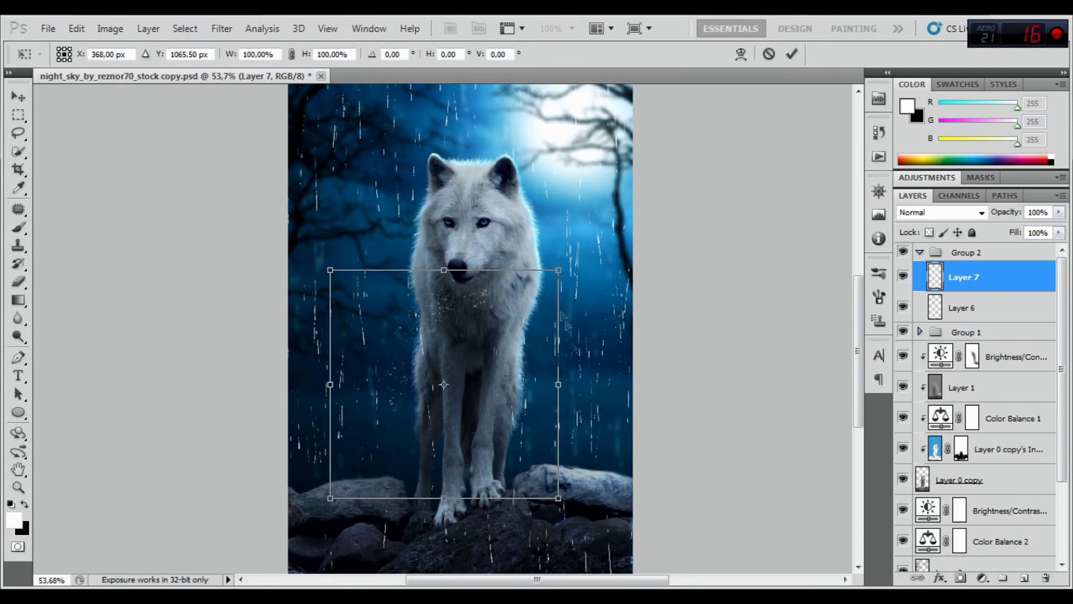
pyautogui.moveTo(487, 277)
pyautogui.mouseDown()
pyautogui.moveTo(537, 330)
pyautogui.moveTo(393, 473)
pyautogui.mouseUp()
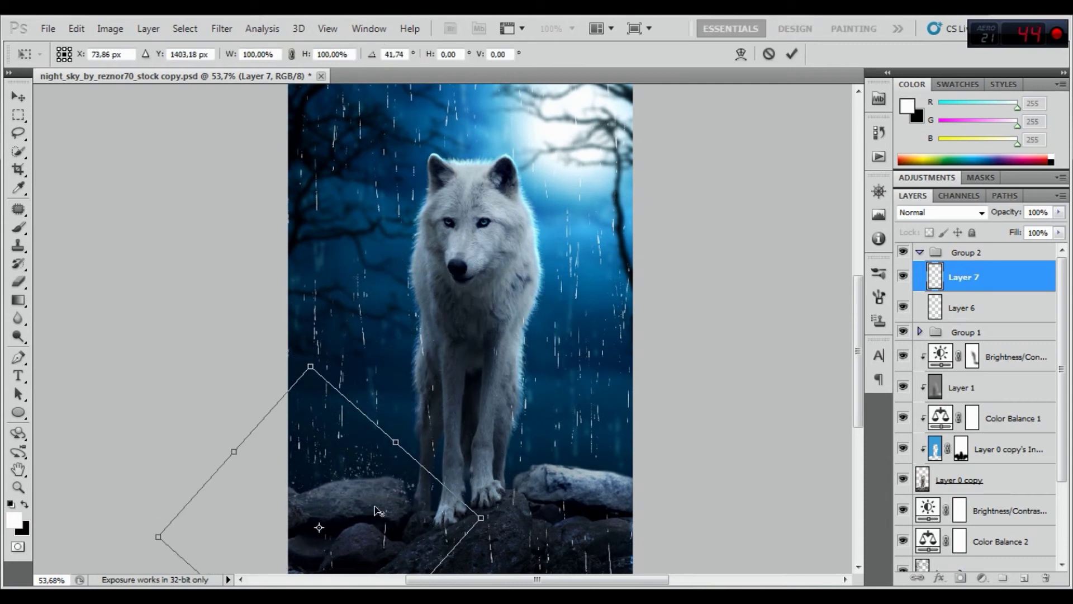
pyautogui.scroll(3, 375, 509)
pyautogui.moveTo(355, 464); pyautogui.dragTo(347, 464)
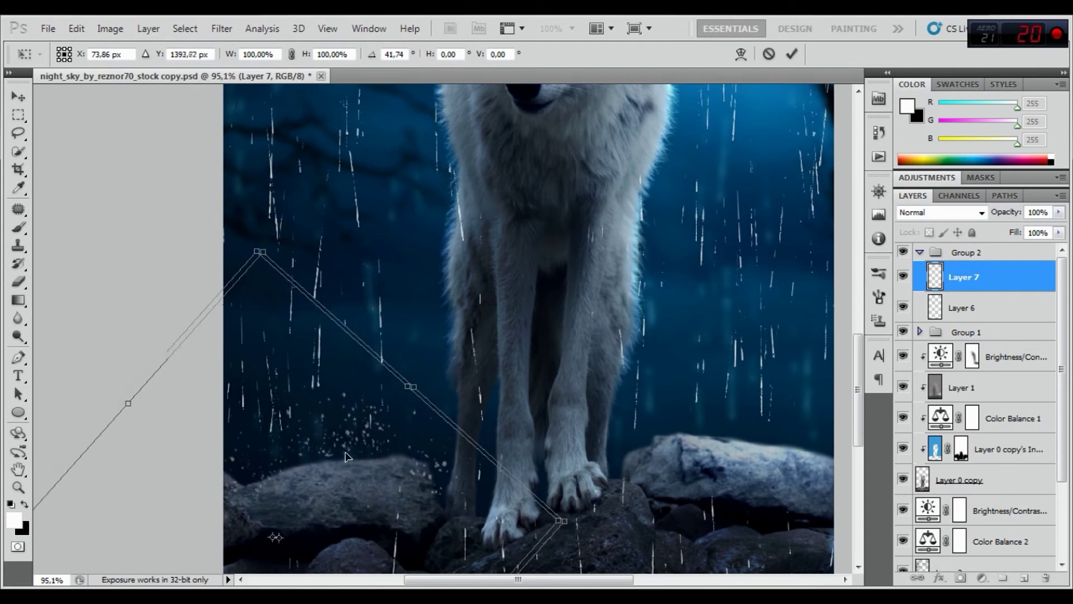
pyautogui.rightClick(347, 461)
pyautogui.click(380, 324)
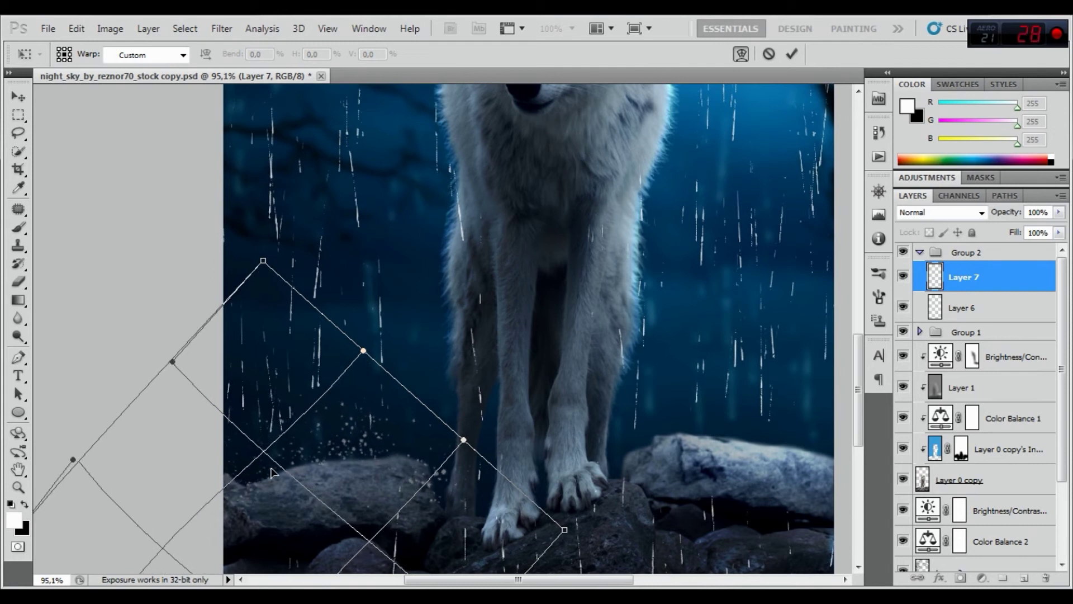
pyautogui.click(791, 54)
# Set the eraser size to 86, then 71, and begin duplicating Layer 7.
pyautogui.press('e')
pyautogui.rightClick(570, 337)
pyautogui.click(650, 369)
pyautogui.press('Return')
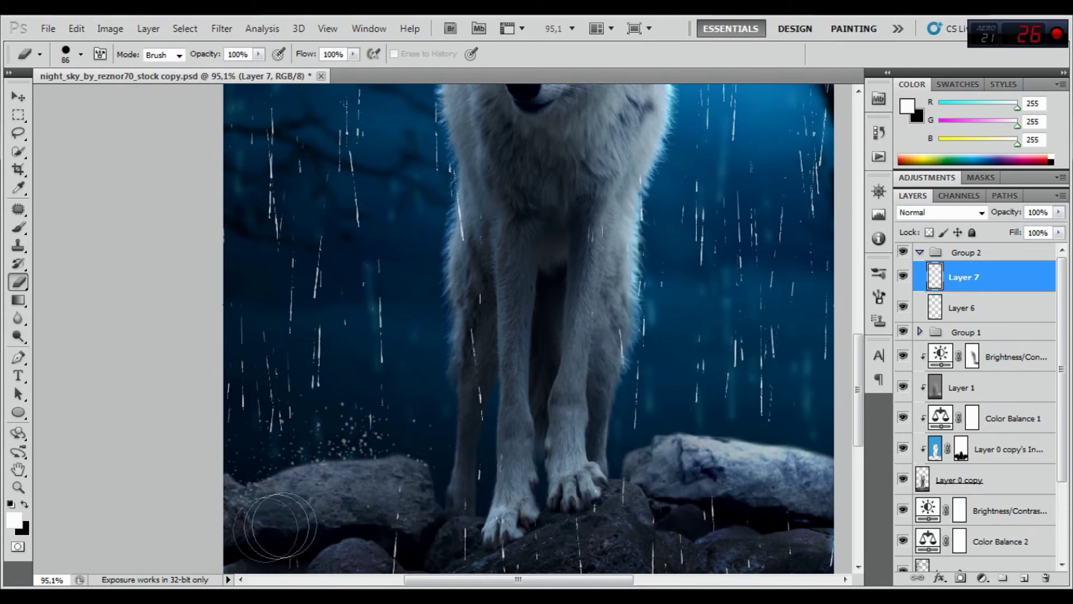
pyautogui.rightClick(302, 528)
pyautogui.moveTo(402, 432); pyautogui.dragTo(391, 431)
pyautogui.press('Return')
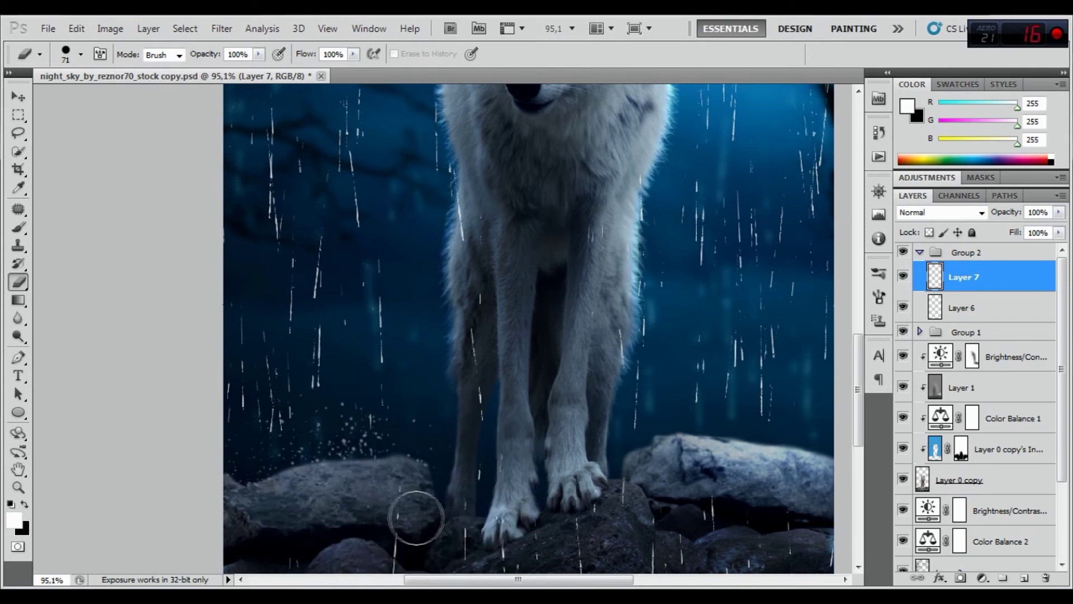
pyautogui.rightClick(955, 271)
pyautogui.click(911, 272)
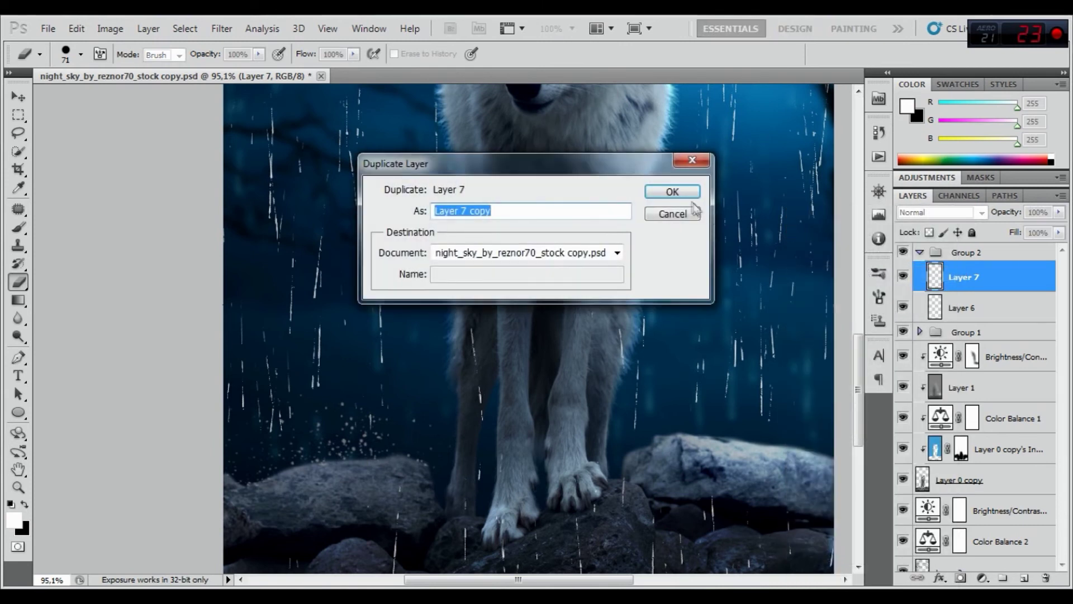
# Duplicate Layer 7, merge the copy back down, and create a fresh Layer 7 copy.
pyautogui.click(678, 192)
pyautogui.rightClick(994, 281)
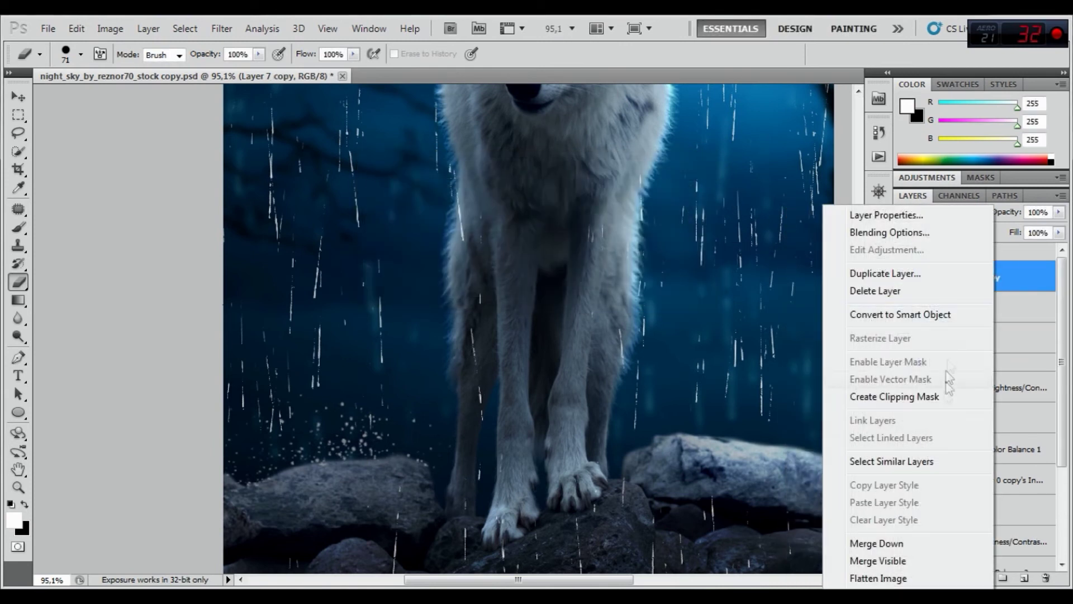
pyautogui.click(879, 541)
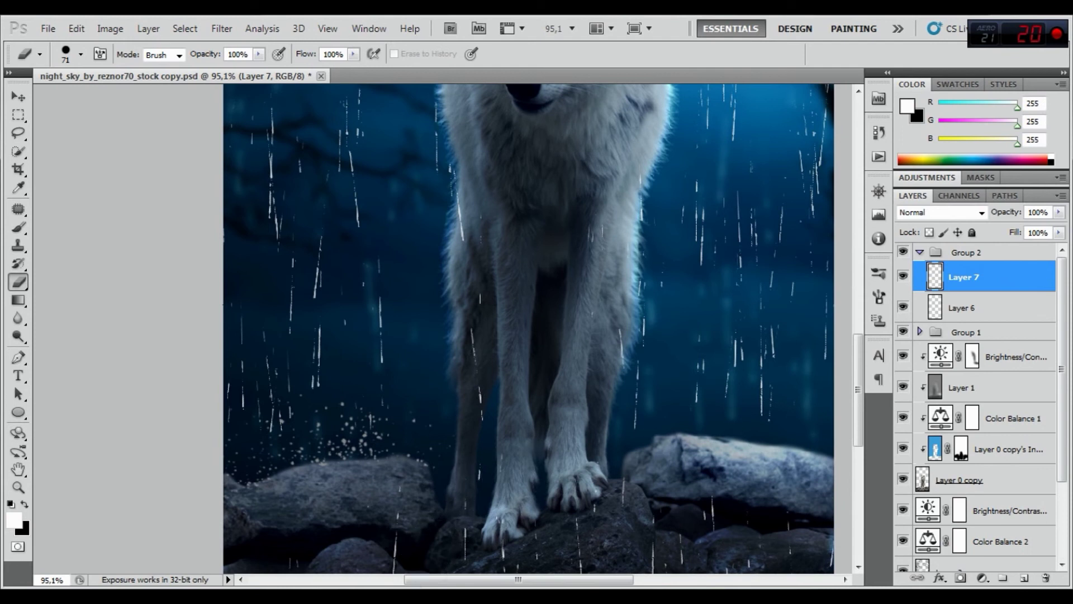
pyautogui.scroll(-1, 528, 329)
pyautogui.rightClick(976, 279)
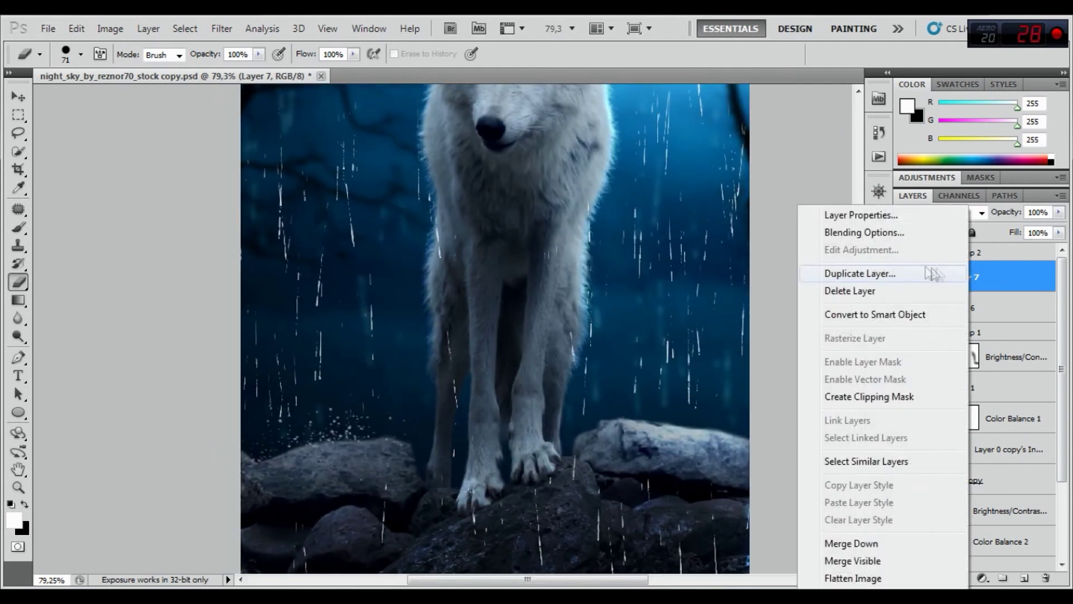
pyautogui.click(873, 274)
pyautogui.click(676, 190)
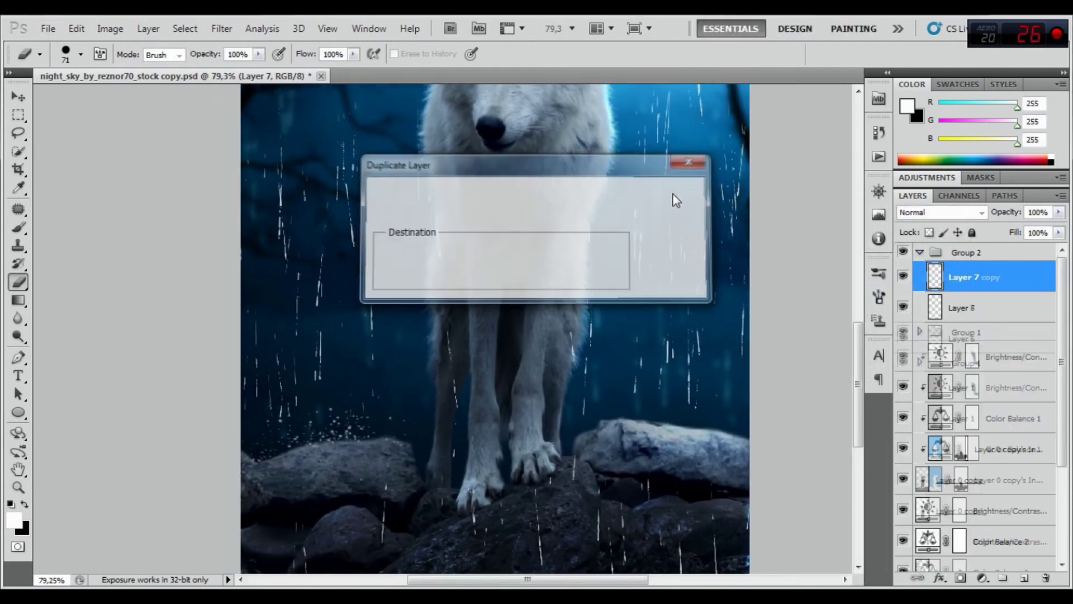
# Flip the splash copy horizontally, move it to the right rocks, and rotate it about -10°.
pyautogui.hotkey('ctrl', 't')
pyautogui.rightClick(341, 192)
pyautogui.click(383, 422)
pyautogui.moveTo(166, 463); pyautogui.dragTo(584, 428)
pyautogui.moveTo(490, 428); pyautogui.dragTo(488, 462)
pyautogui.moveTo(649, 399); pyautogui.dragTo(669, 416)
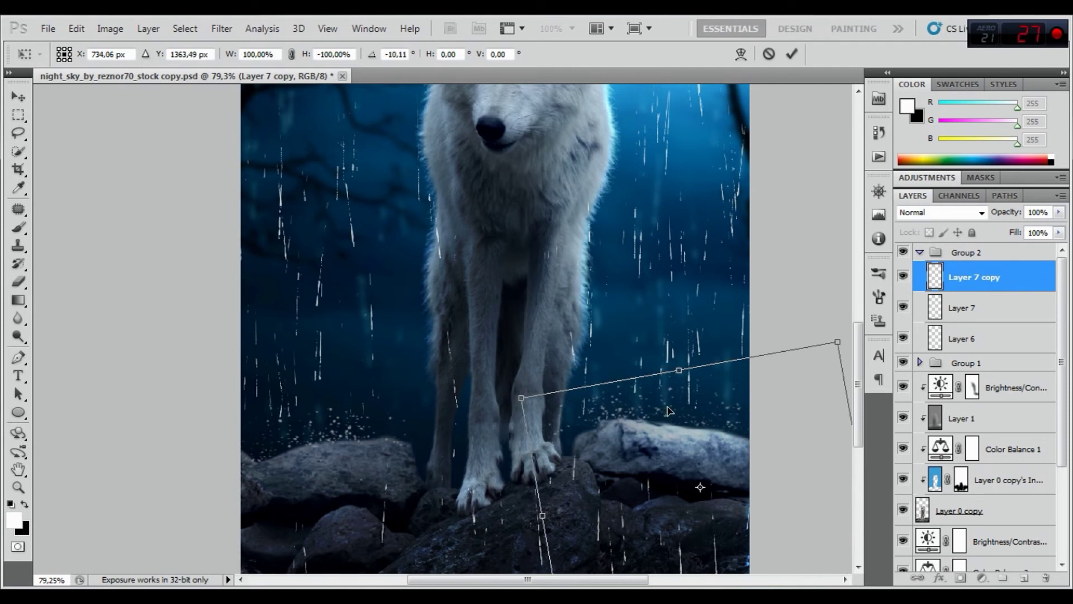
# Warp the mirrored splash's corners to fit the rocks and apply the transform.
pyautogui.rightClick(600, 435)
pyautogui.click(637, 304)
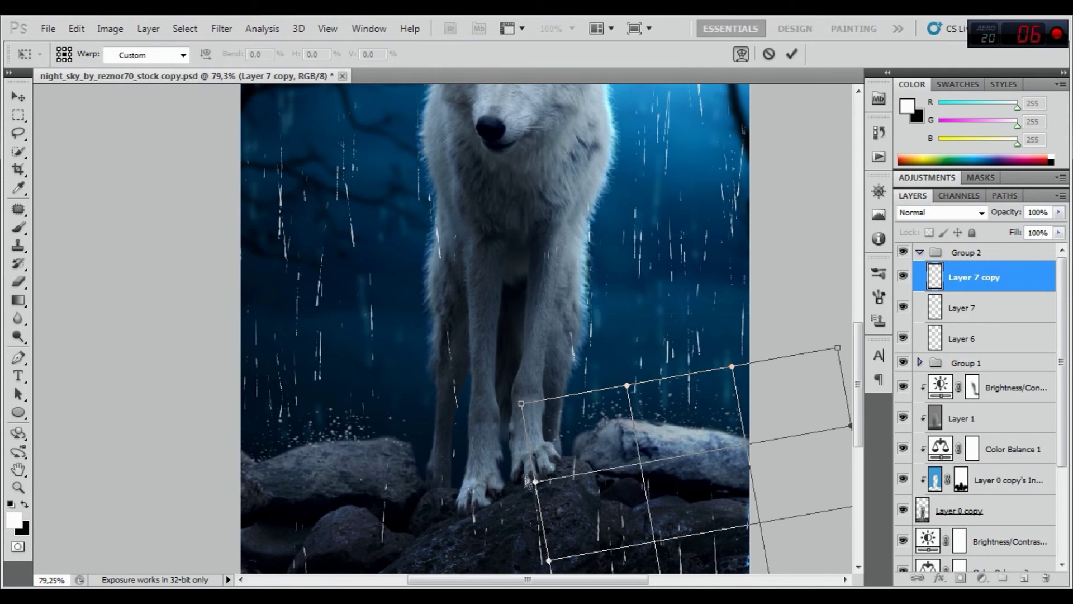
pyautogui.moveTo(595, 480); pyautogui.dragTo(598, 486)
pyautogui.moveTo(531, 404); pyautogui.dragTo(538, 416)
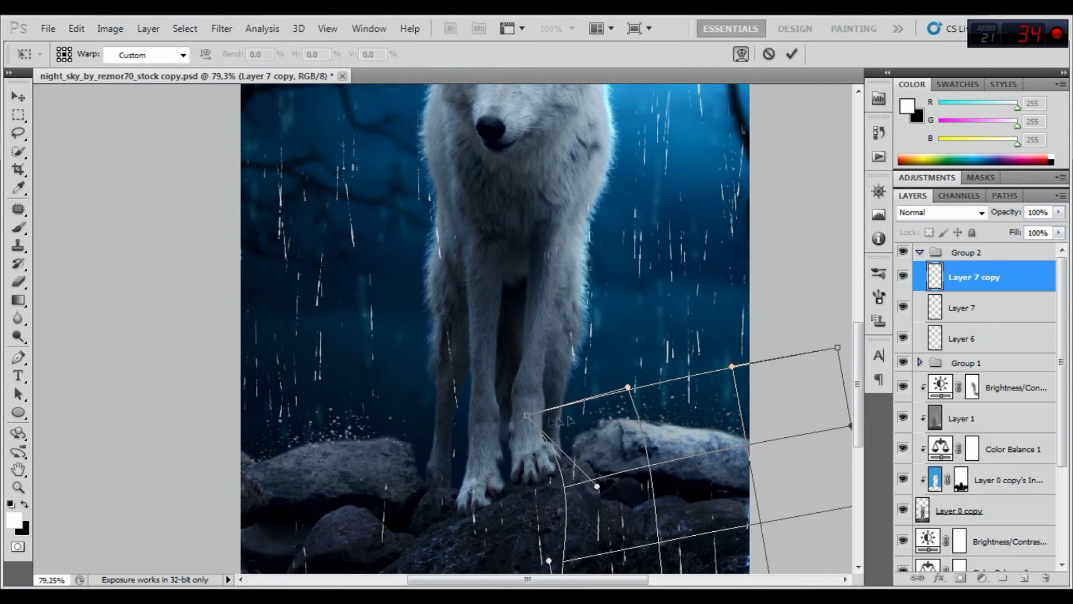
pyautogui.click(791, 54)
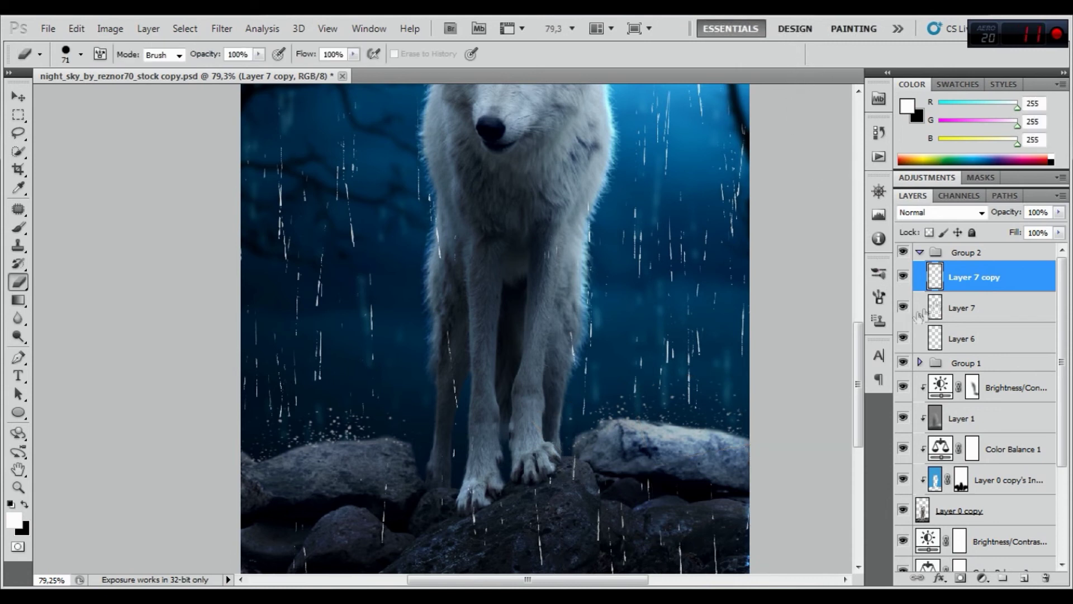
# Duplicate Layer 7 copy, merge Layer 7 copy 2 back into it, and duplicate again.
pyautogui.rightClick(979, 277)
pyautogui.click(891, 271)
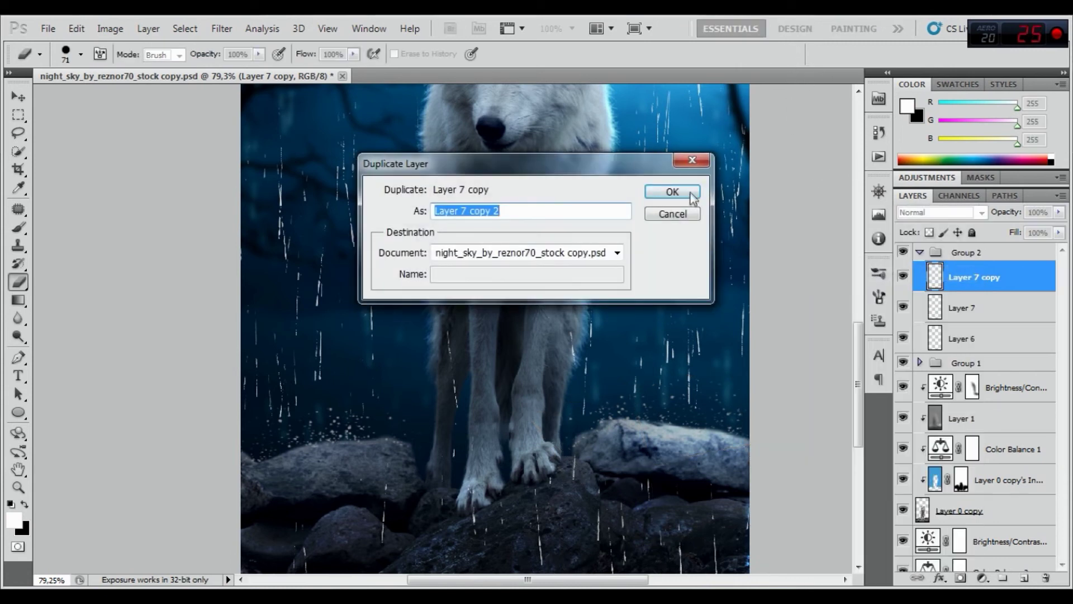
pyautogui.click(690, 194)
pyautogui.rightClick(984, 278)
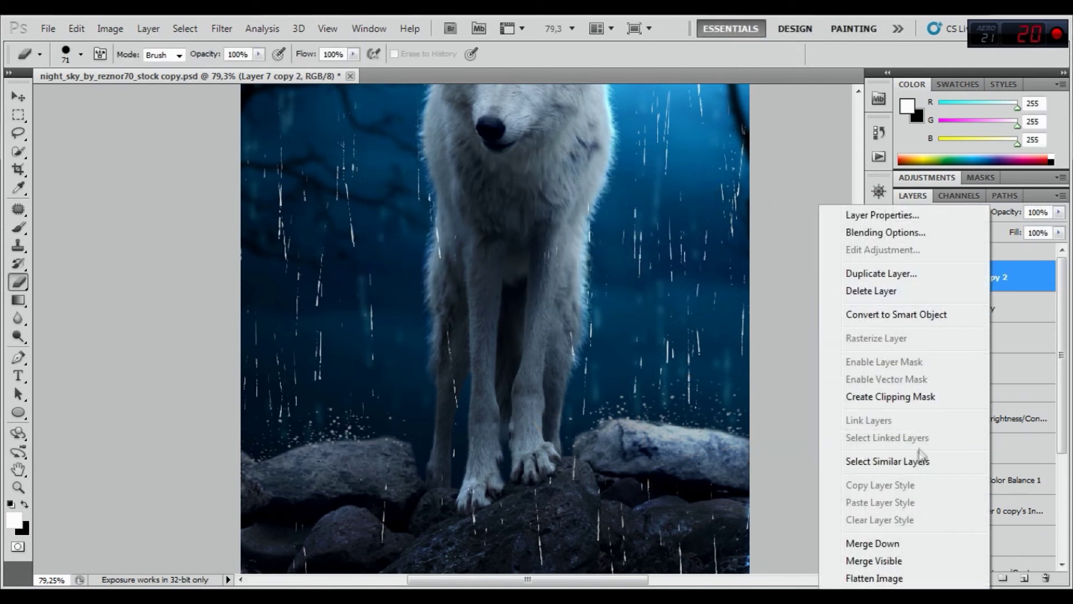
pyautogui.click(879, 539)
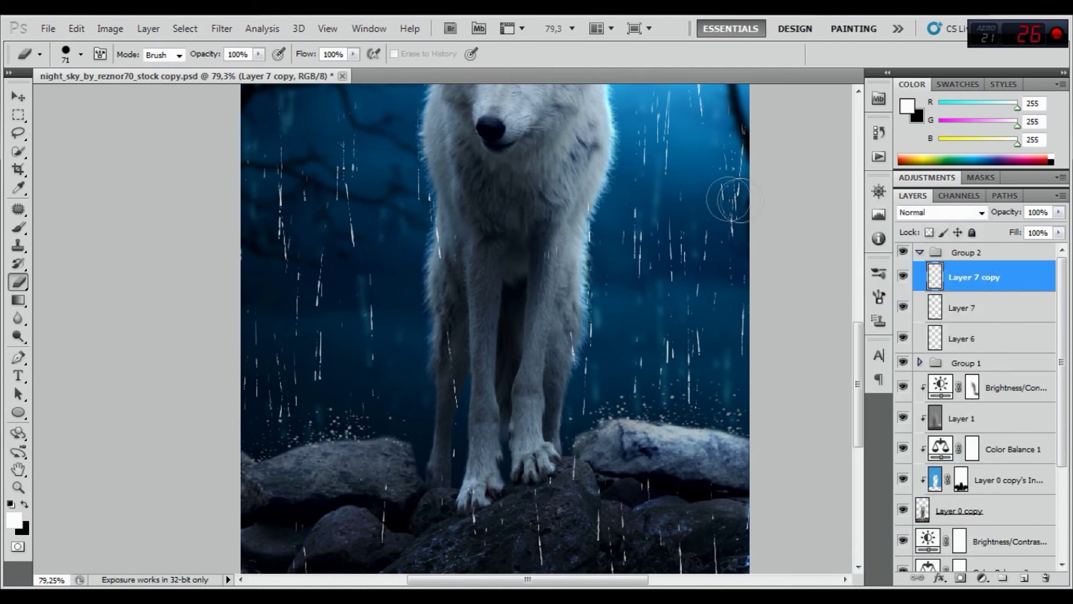
pyautogui.scroll(-2, 679, 194)
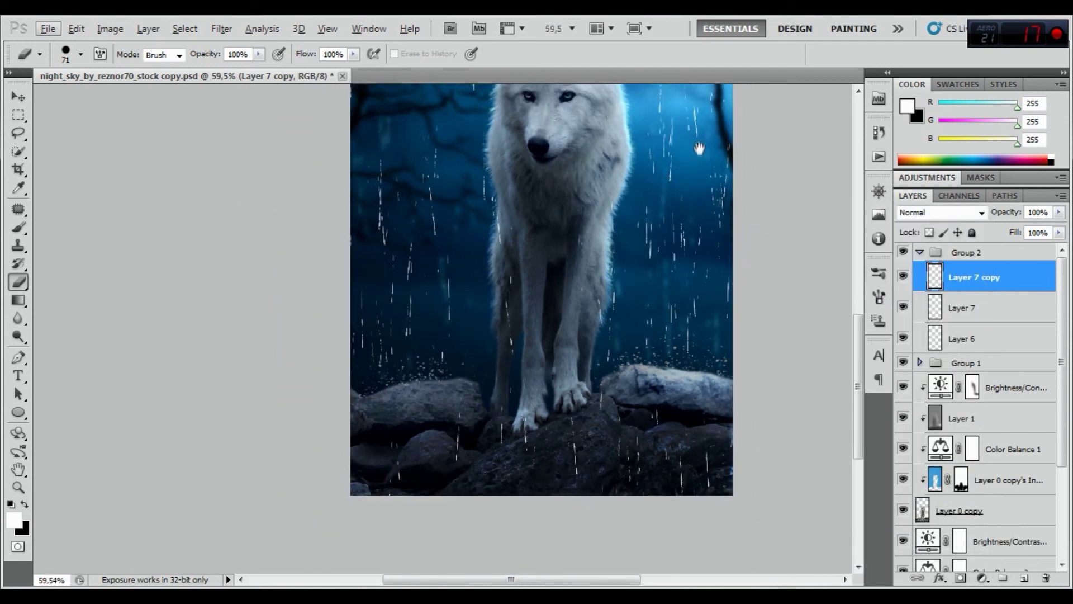
pyautogui.moveTo(699, 149); pyautogui.dragTo(633, 319)
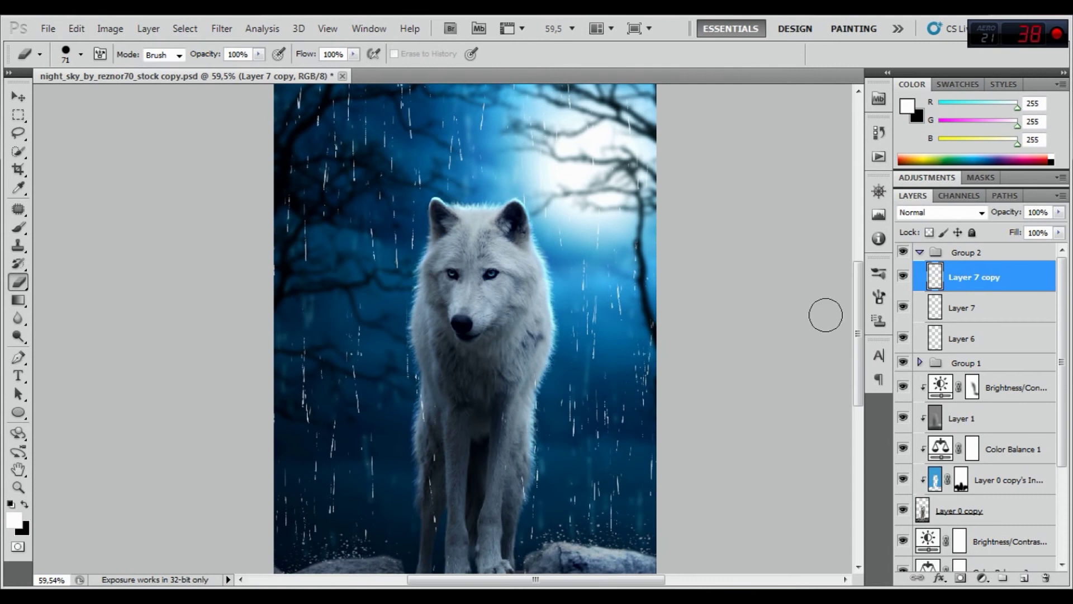
pyautogui.rightClick(966, 279)
pyautogui.click(951, 276)
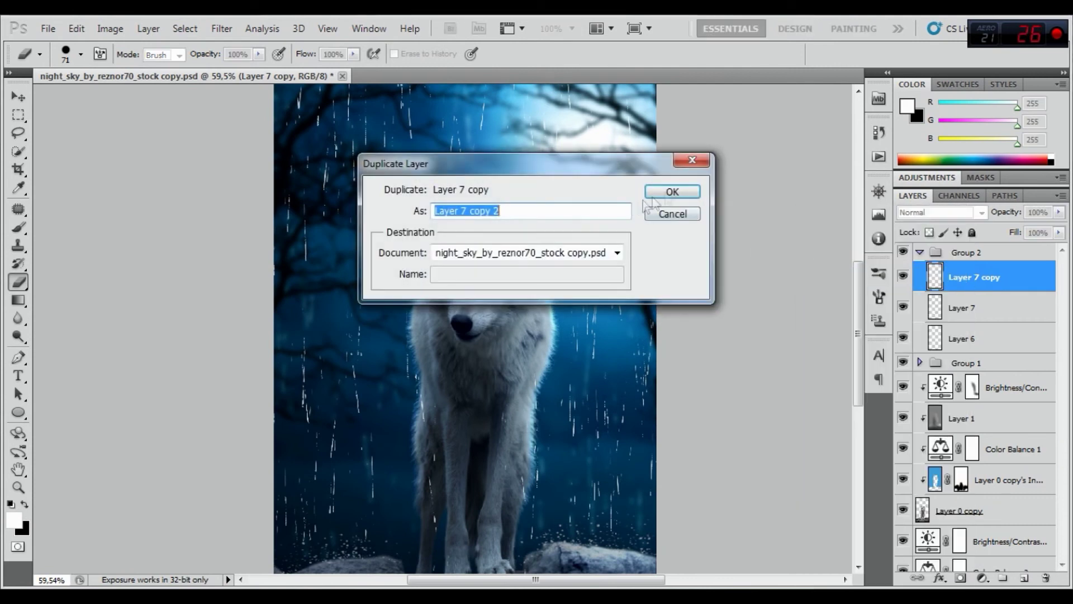
# Create Layer 7 copy 2 and move its splash up above the wolf's head.
pyautogui.click(686, 191)
pyautogui.hotkey('ctrl', 't')
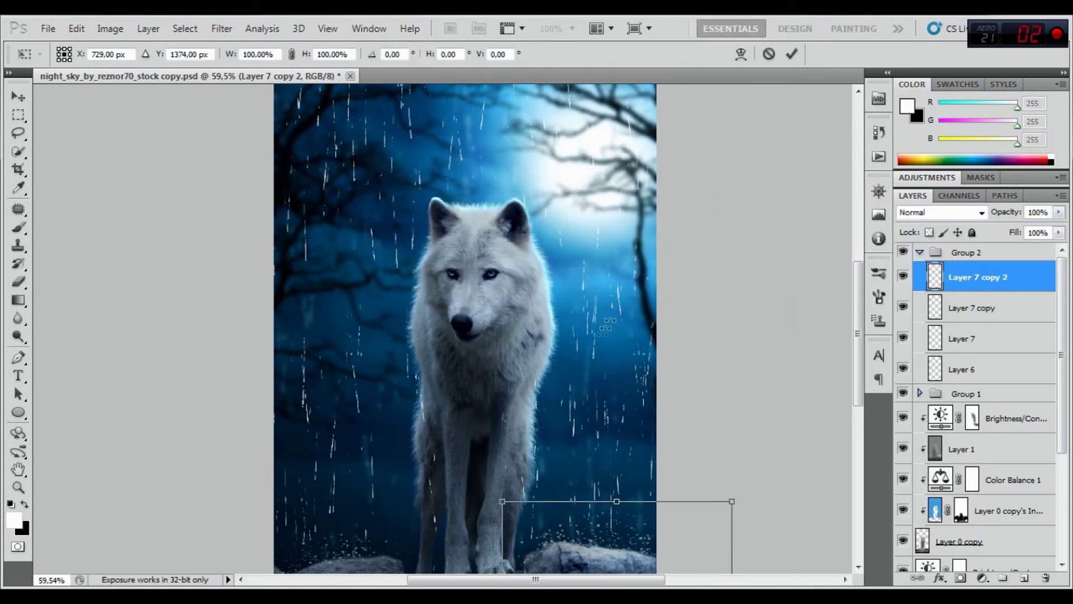
pyautogui.moveTo(604, 550); pyautogui.dragTo(484, 191)
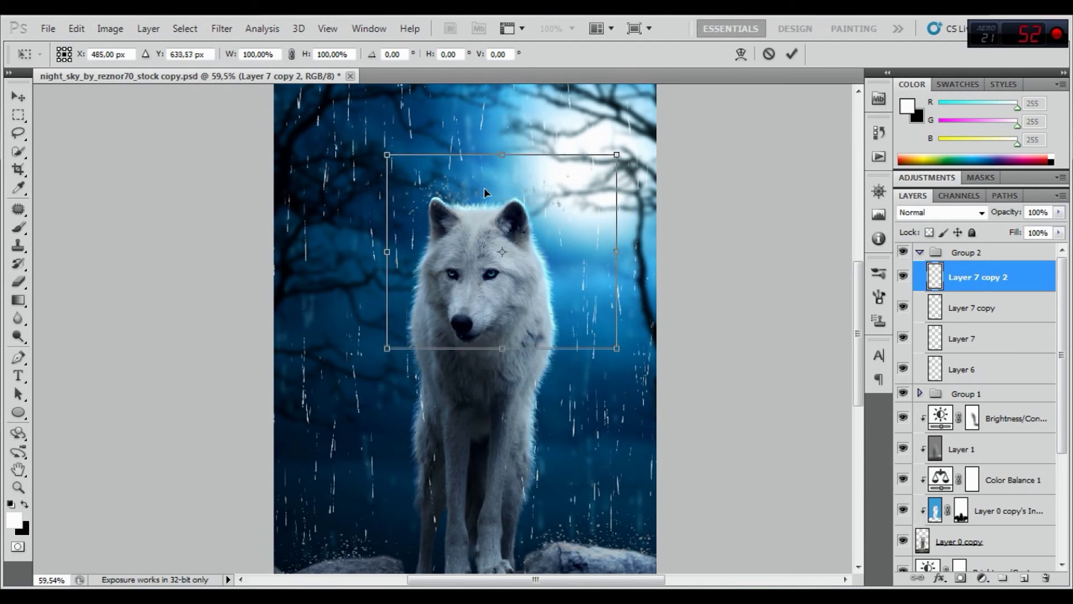
pyautogui.moveTo(484, 189); pyautogui.dragTo(476, 166)
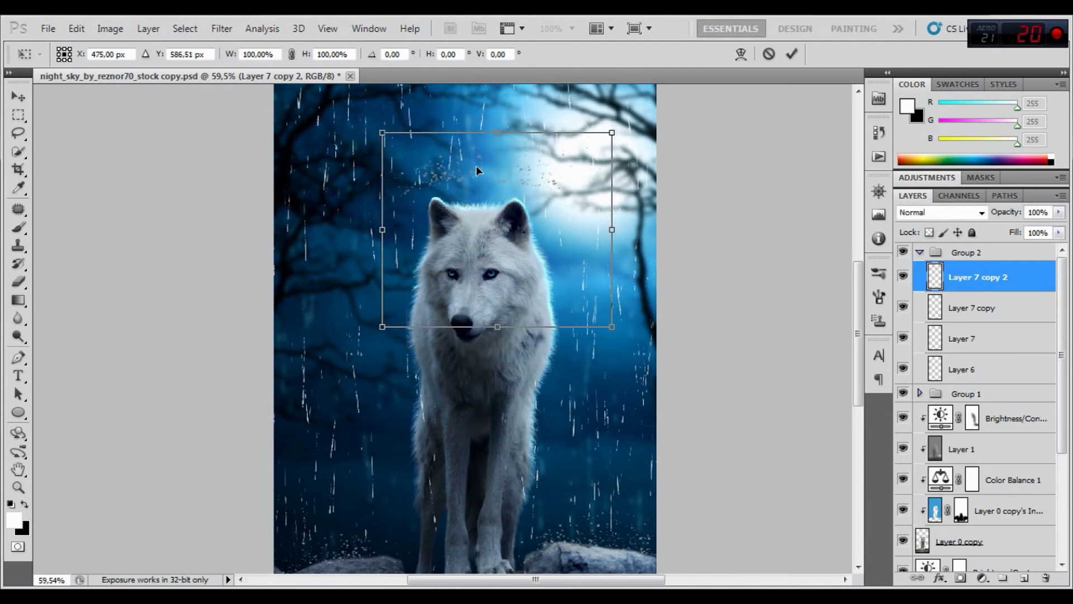
pyautogui.click(792, 54)
pyautogui.press('e')
pyautogui.scroll(2, 391, 159)
pyautogui.scroll(3, 431, 192)
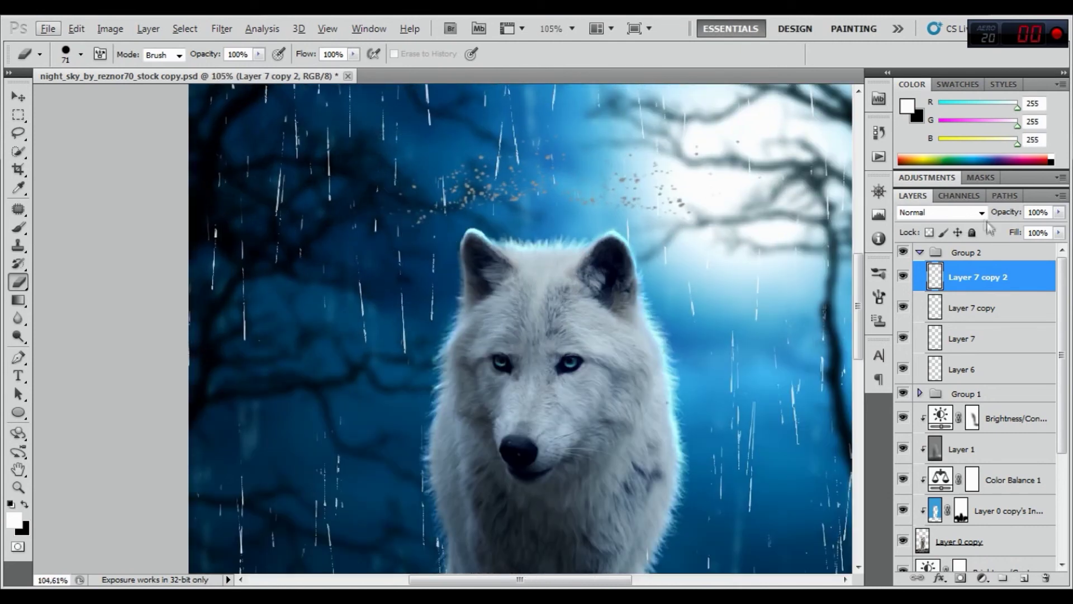
# Raise the sparkles' Hue/Saturation Lightness to +100, then shift them left and down.
pyautogui.click(110, 28)
pyautogui.moveTo(134, 68)
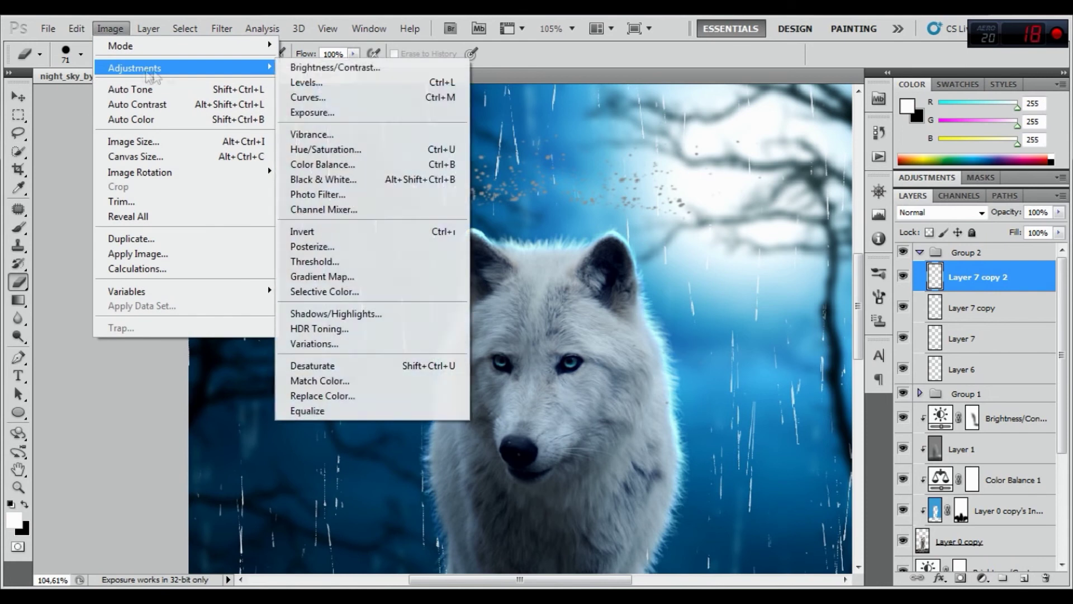
pyautogui.click(336, 149)
pyautogui.moveTo(894, 335); pyautogui.dragTo(975, 335)
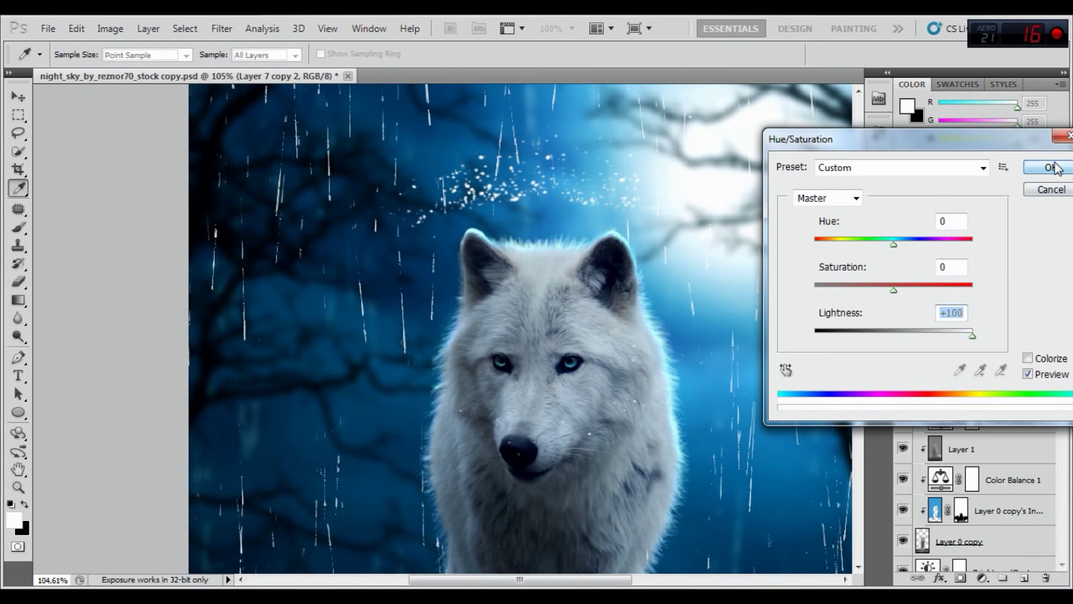
pyautogui.click(1047, 167)
pyautogui.press('v')
pyautogui.moveTo(584, 171)
pyautogui.mouseDown()
pyautogui.moveTo(534, 195)
pyautogui.moveTo(544, 214)
pyautogui.mouseUp()
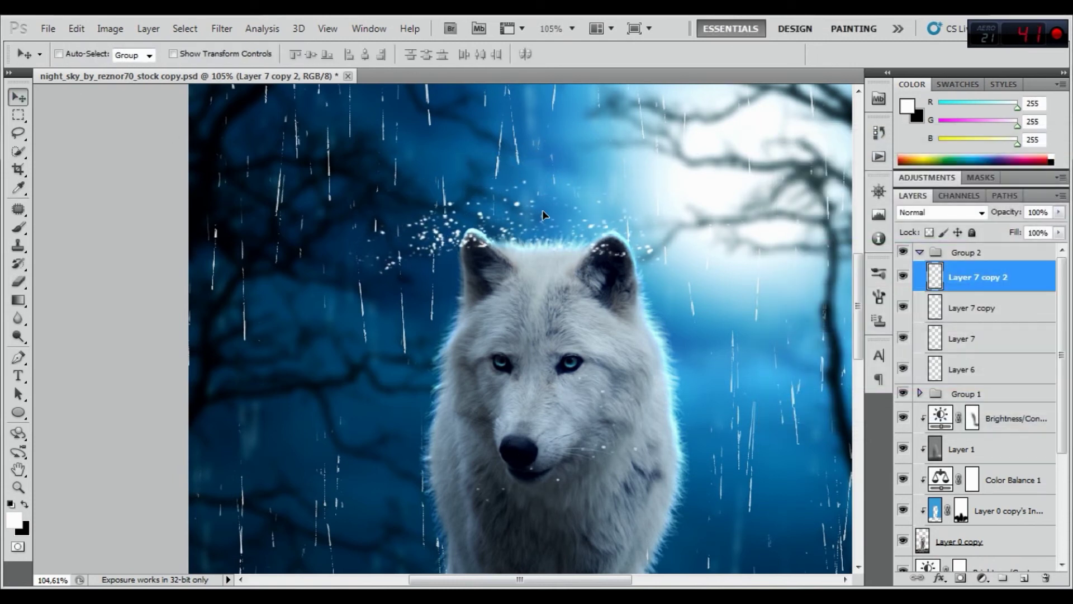
pyautogui.moveTo(545, 210); pyautogui.dragTo(512, 210)
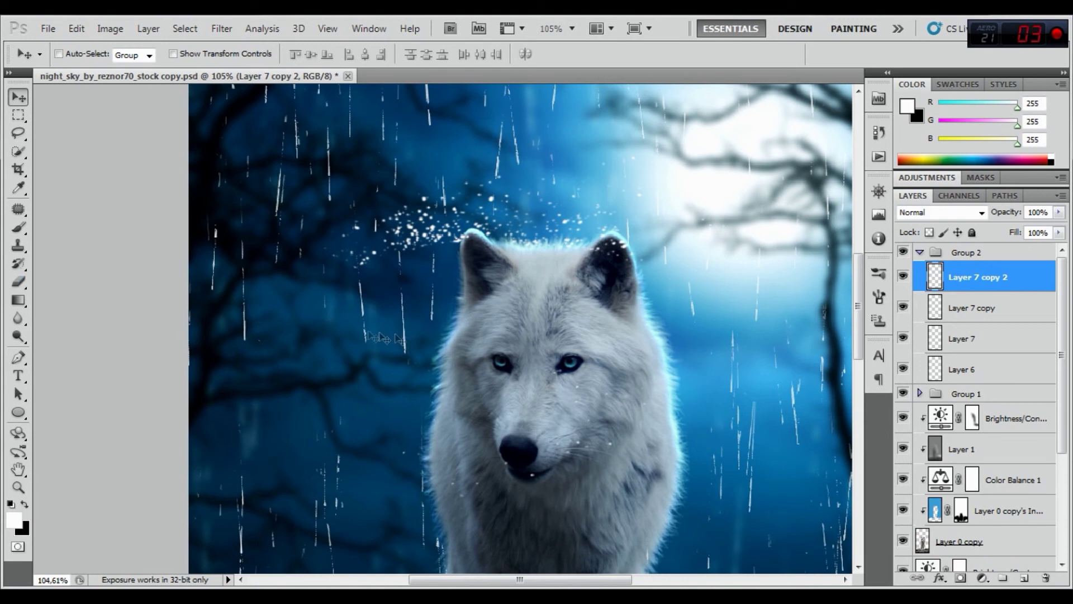
pyautogui.click(28, 284)
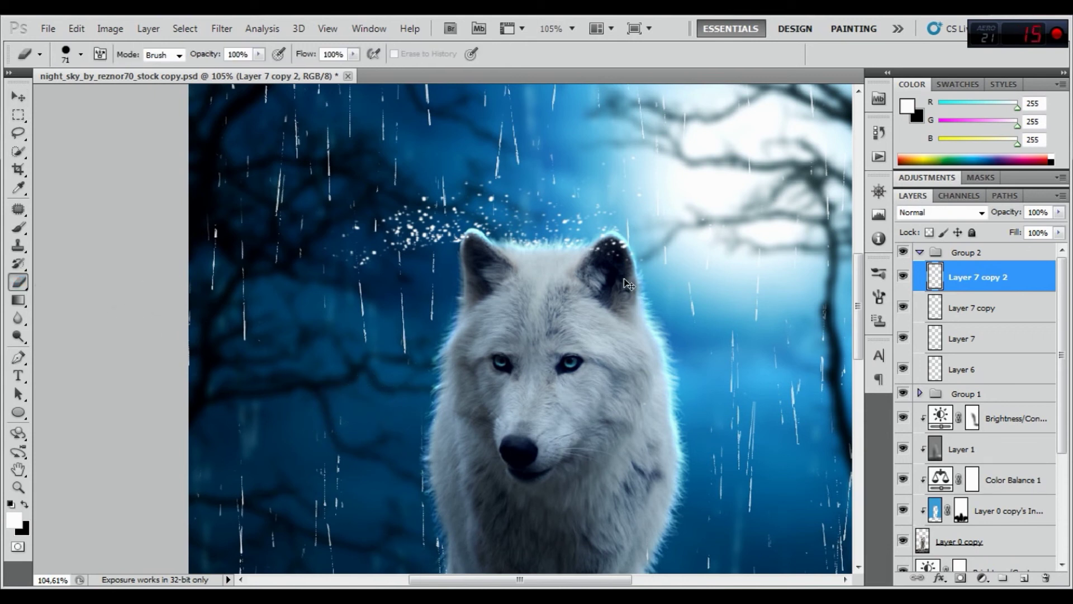
# Scale the sparkles down to about 52% near the wolf's ears.
pyautogui.hotkey('ctrl', 't')
pyautogui.moveTo(731, 154)
pyautogui.mouseDown()
pyautogui.moveTo(537, 269)
pyautogui.moveTo(572, 236)
pyautogui.mouseUp()
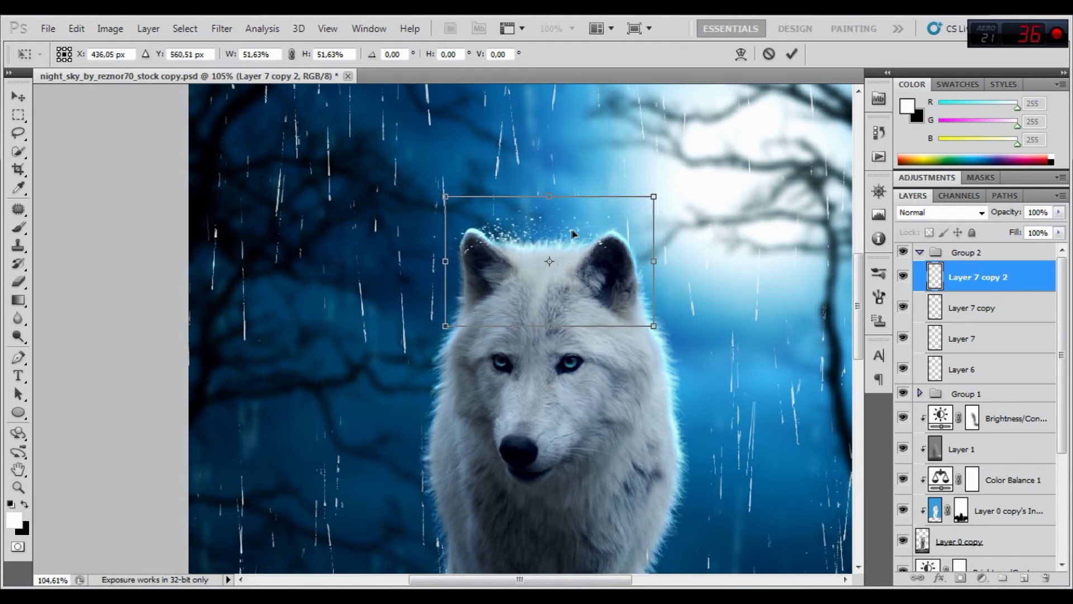
pyautogui.moveTo(572, 232); pyautogui.dragTo(576, 236)
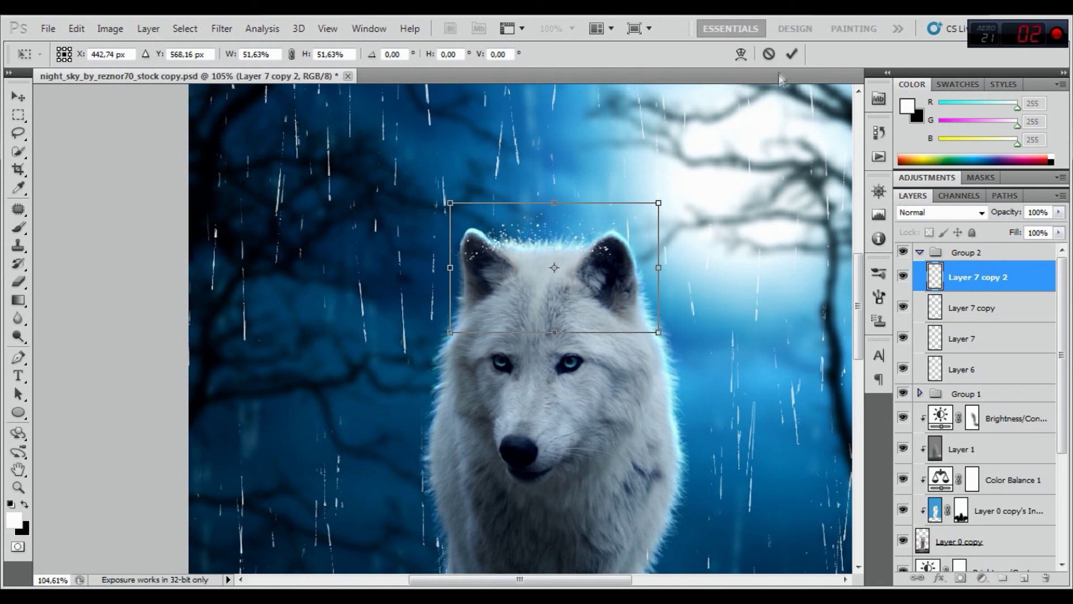
pyautogui.click(791, 53)
# Erase stray sparkles over the wolf's right ear with a 46 px eraser.
pyautogui.press('e')
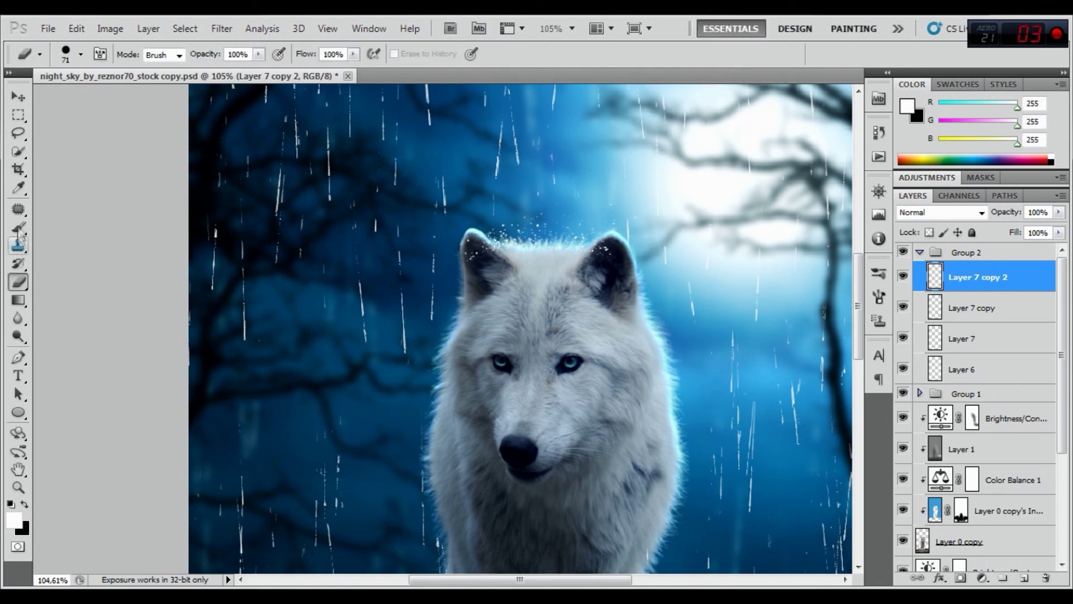
pyautogui.rightClick(507, 313)
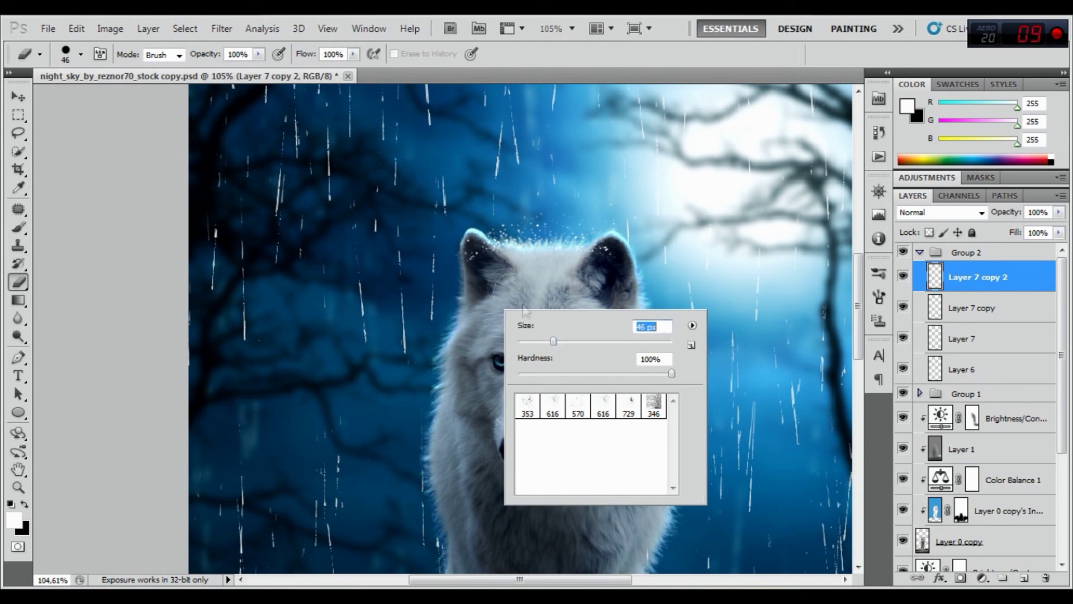
pyautogui.press('Return')
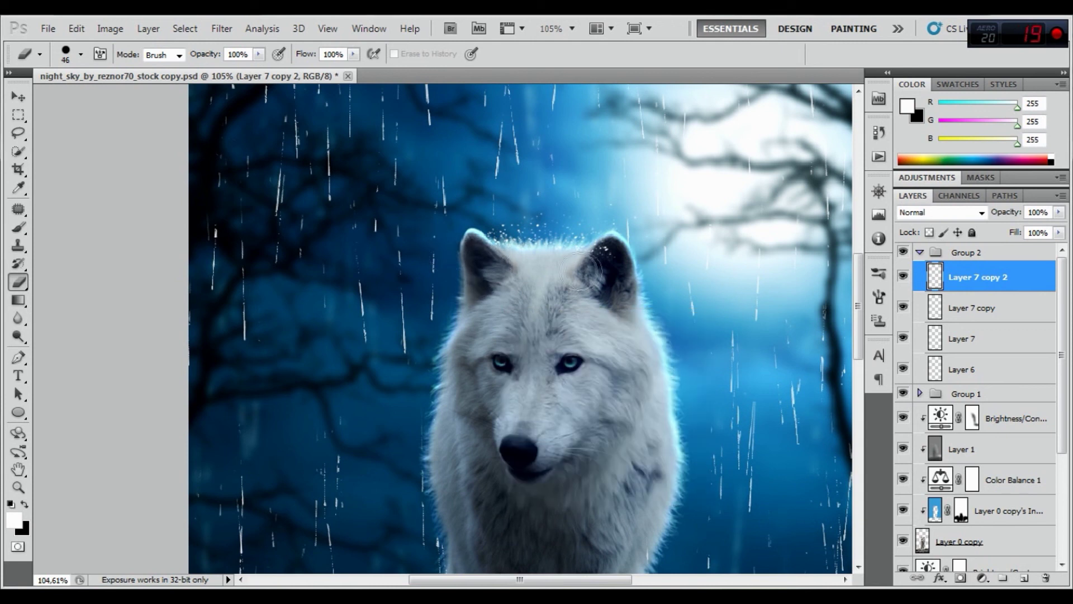
pyautogui.moveTo(604, 269)
pyautogui.mouseDown()
pyautogui.moveTo(607, 260)
pyautogui.moveTo(591, 276)
pyautogui.mouseUp()
pyautogui.rightClick(976, 282)
# Duplicate the sparkle layer as Layer 7 copy 3 and scale it to about 51% over the left ear.
pyautogui.click(844, 271)
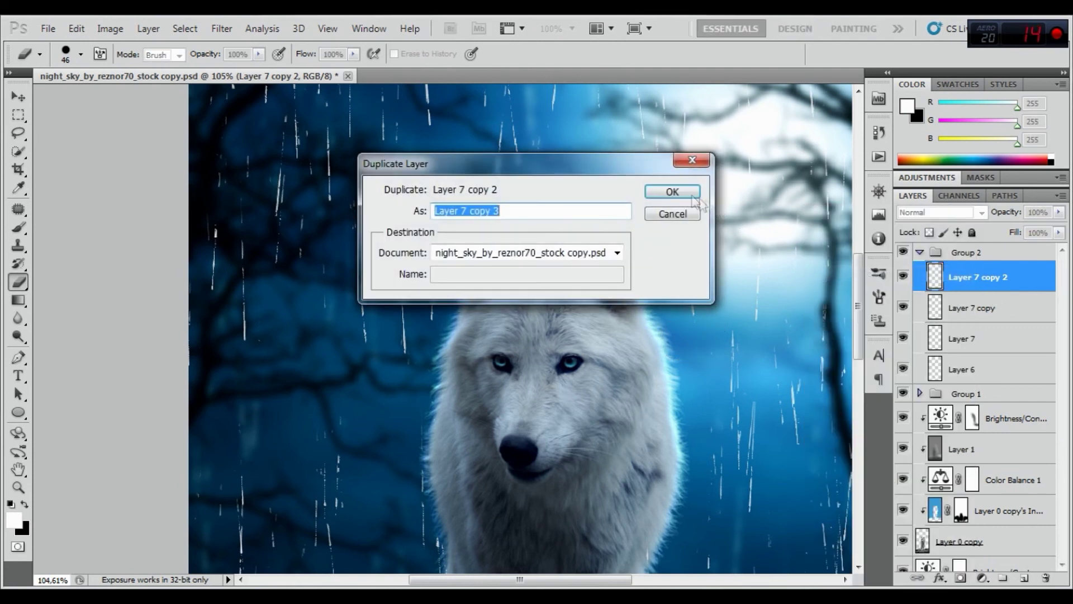
pyautogui.click(678, 190)
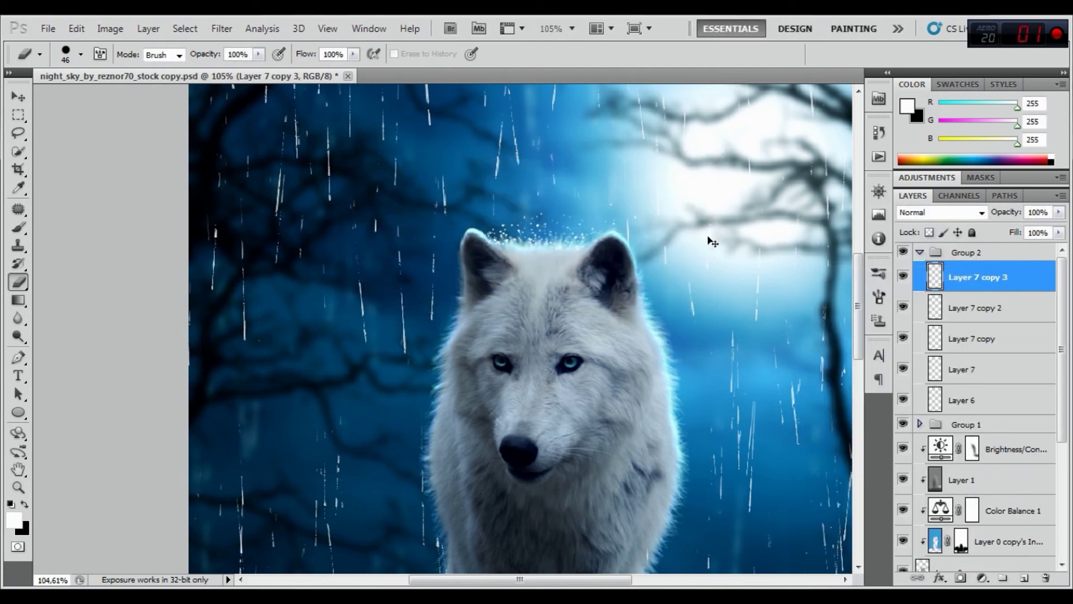
pyautogui.hotkey('ctrl', 't')
pyautogui.moveTo(658, 202)
pyautogui.mouseDown()
pyautogui.moveTo(544, 278)
pyautogui.moveTo(490, 224)
pyautogui.mouseUp()
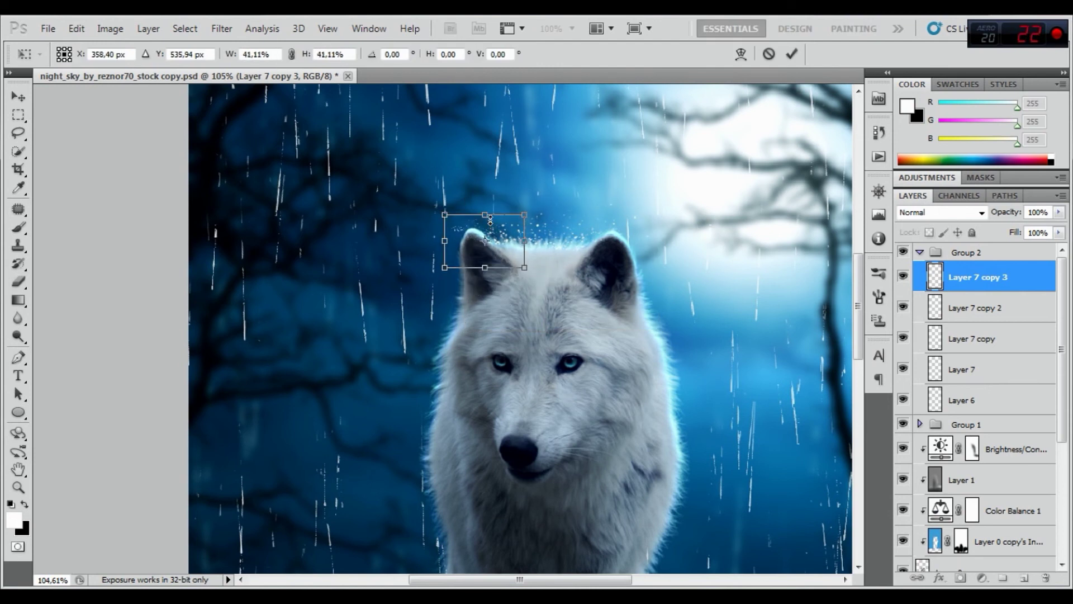
pyautogui.scroll(3, 484, 229)
pyautogui.scroll(1, 484, 229)
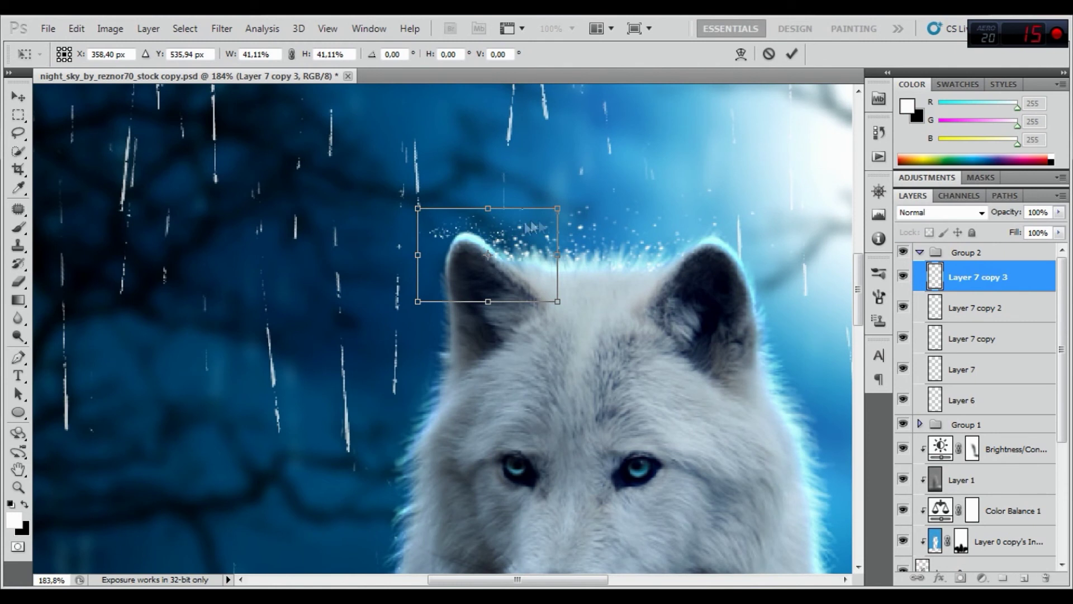
pyautogui.moveTo(551, 208); pyautogui.dragTo(585, 183)
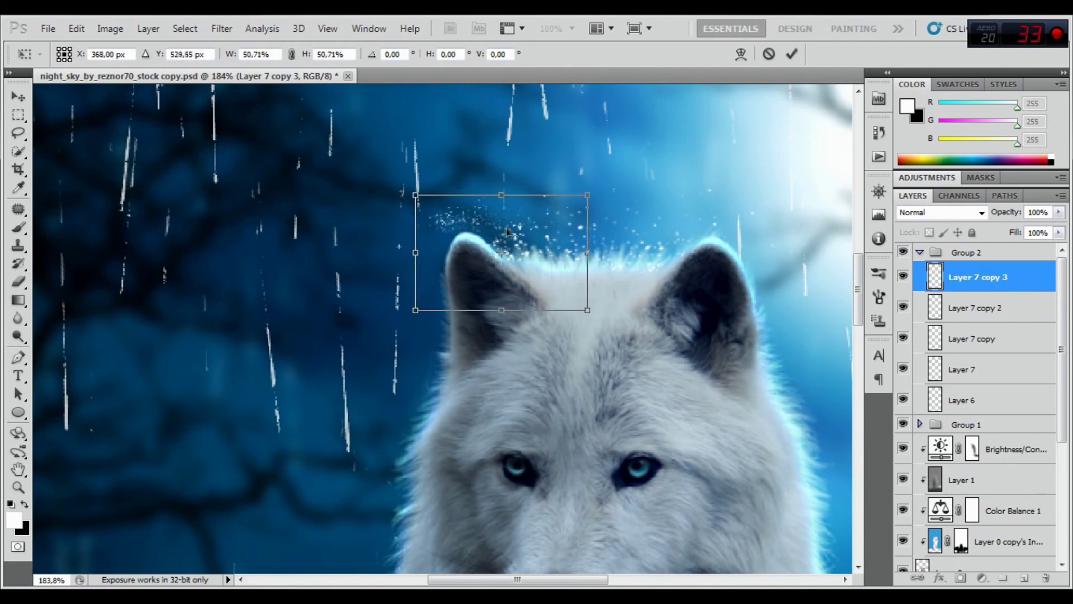
pyautogui.moveTo(509, 221); pyautogui.dragTo(498, 235)
# Warp the sparkle copy to curve around the wolf's left ear, and set the brush size to 33 px.
pyautogui.rightClick(497, 228)
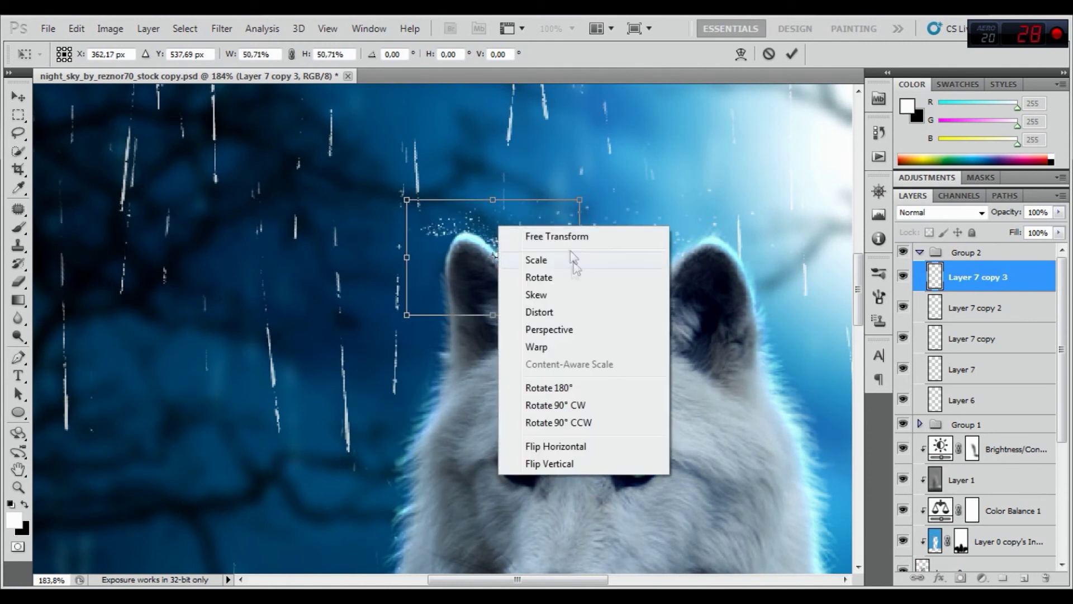
pyautogui.click(534, 345)
pyautogui.moveTo(414, 241); pyautogui.dragTo(428, 262)
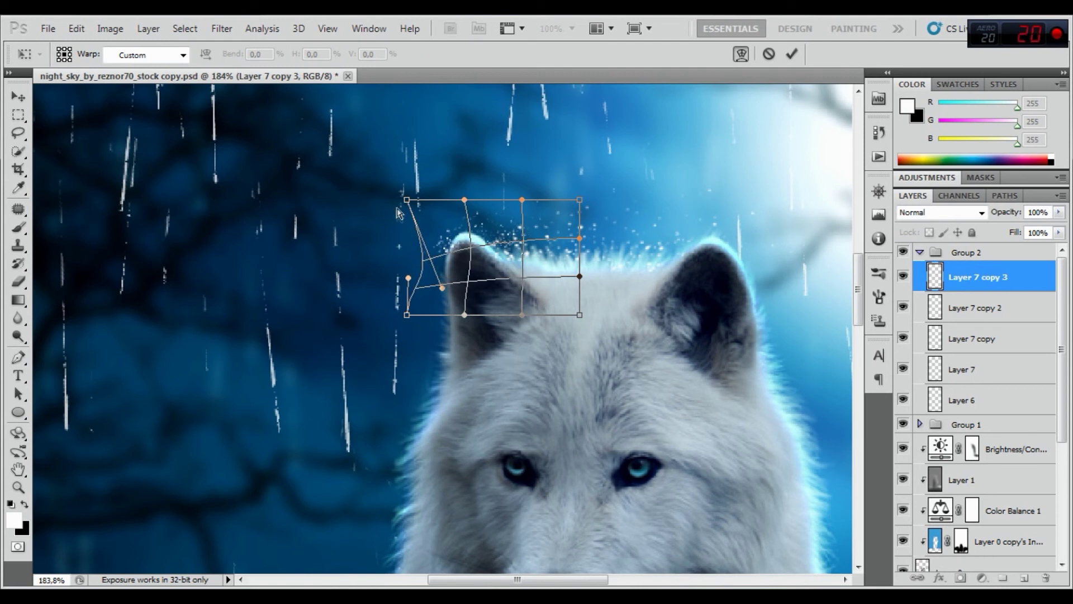
pyautogui.moveTo(426, 291); pyautogui.dragTo(439, 230)
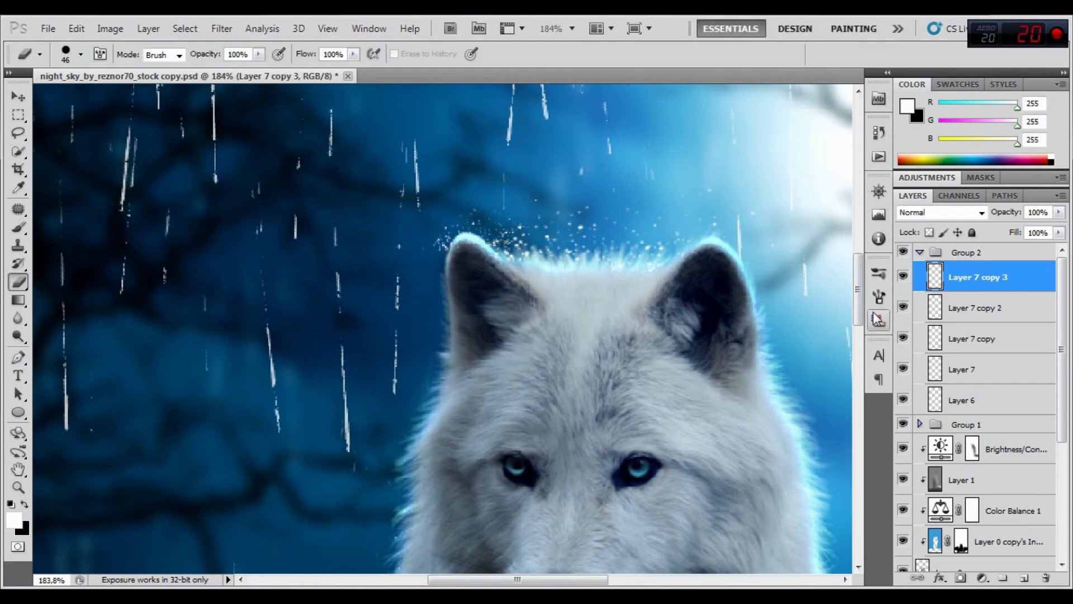
pyautogui.rightClick(408, 315)
pyautogui.write('33')
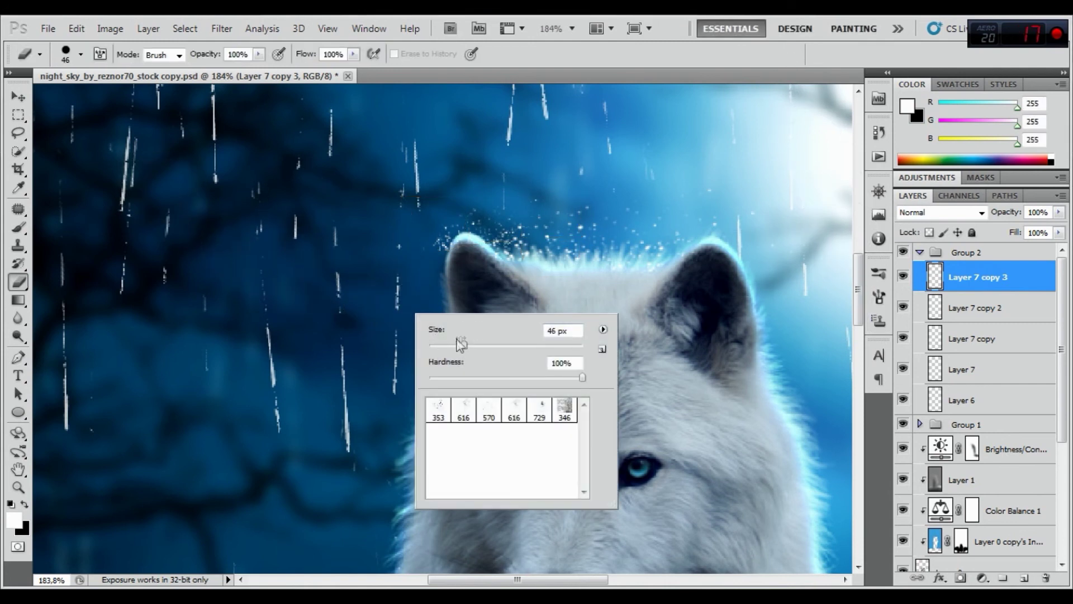
pyautogui.press('Return')
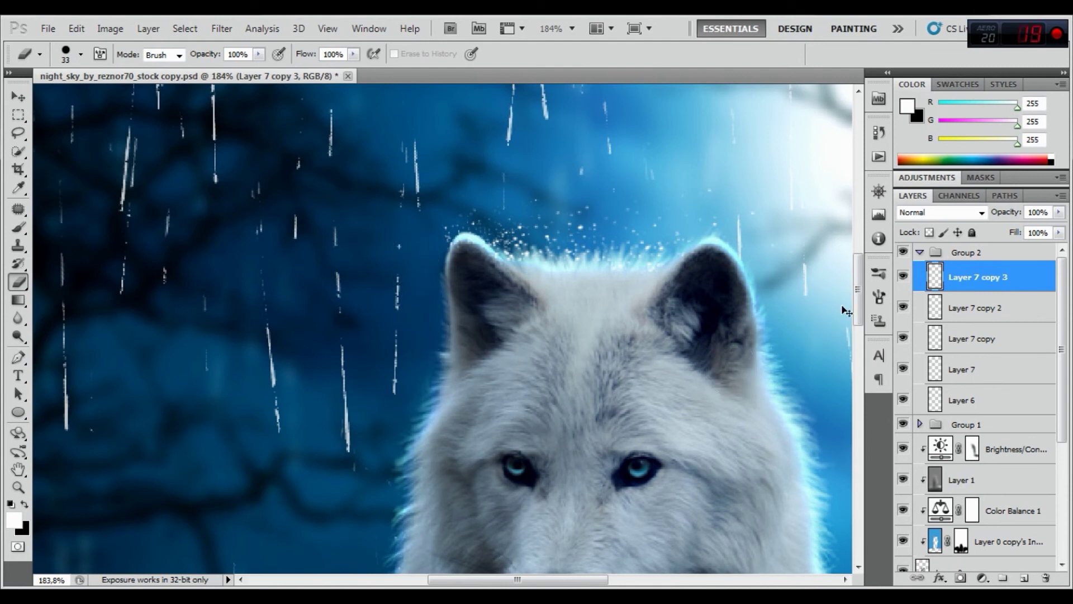
# Duplicate the sparkles again, flip them horizontally and place them on the right ear.
pyautogui.hotkey('ctrl', 'j')
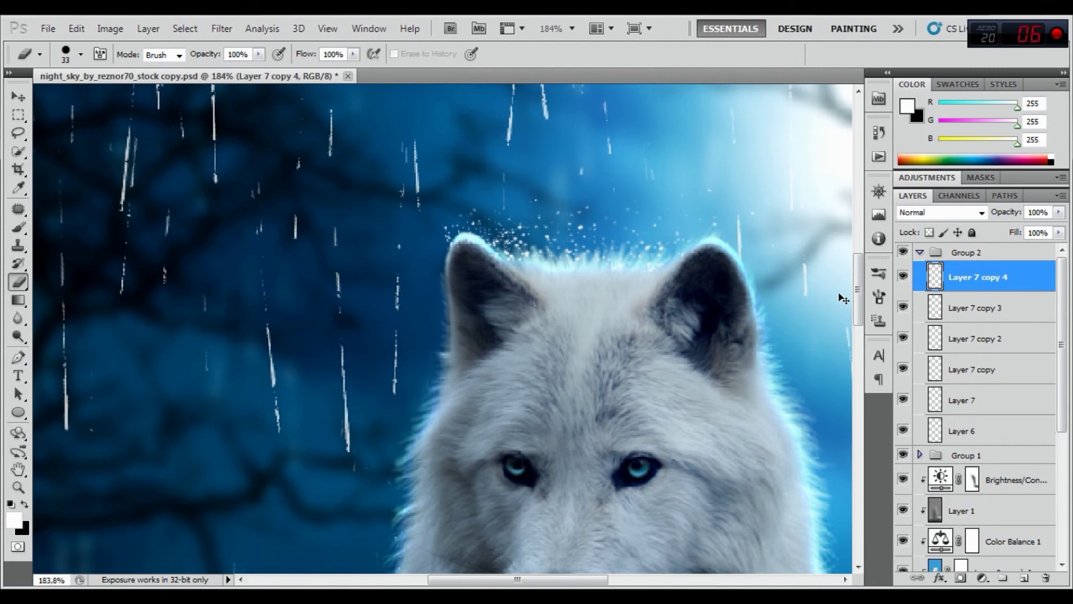
pyautogui.hotkey('ctrl', 't')
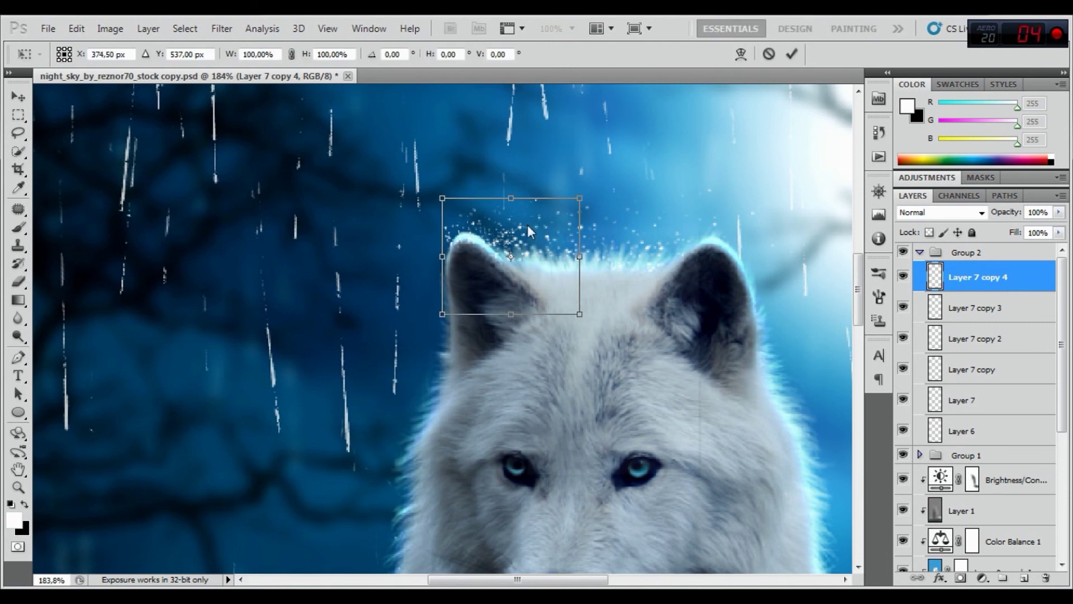
pyautogui.rightClick(529, 226)
pyautogui.click(585, 446)
pyautogui.moveTo(563, 276); pyautogui.dragTo(718, 249)
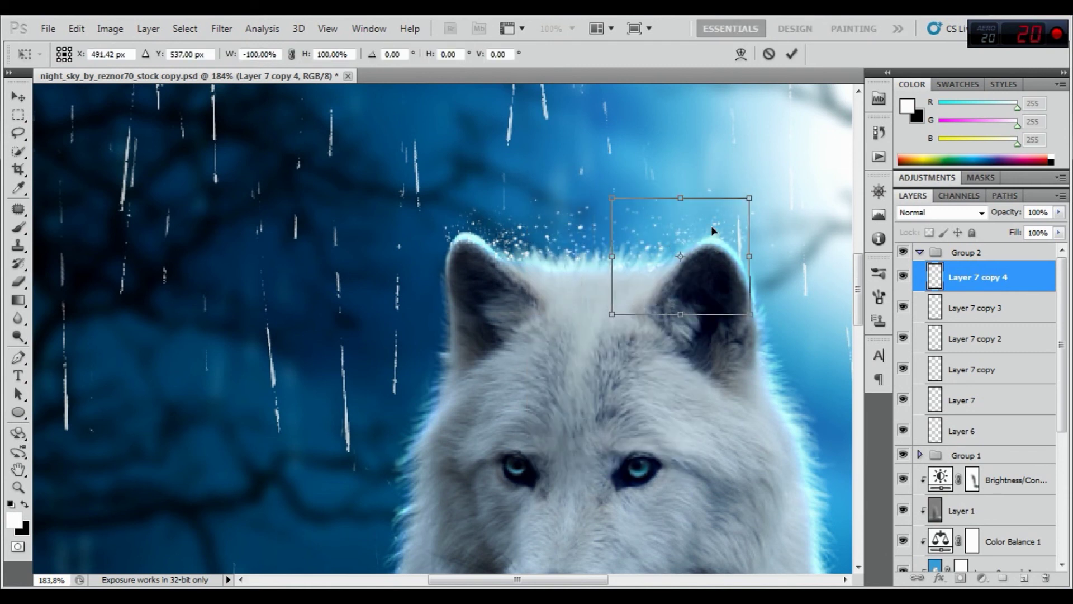
pyautogui.press('Left')
pyautogui.press('Left')
pyautogui.press('Left')
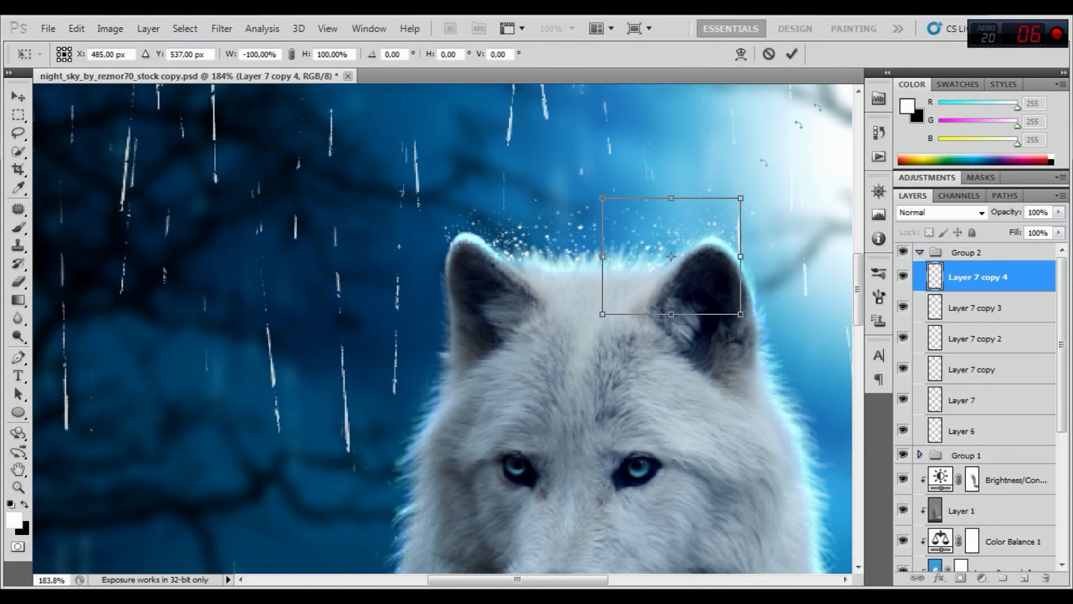
pyautogui.click(791, 53)
# Collapse Group 2 in the Layers panel.
pyautogui.keyDown('alt'); pyautogui.scroll(-2, 439, 547); pyautogui.keyUp('alt')
pyautogui.keyDown('alt'); pyautogui.scroll(-2, 439, 546); pyautogui.keyUp('alt')
pyautogui.keyDown('alt'); pyautogui.scroll(-1, 439, 547); pyautogui.keyUp('alt')
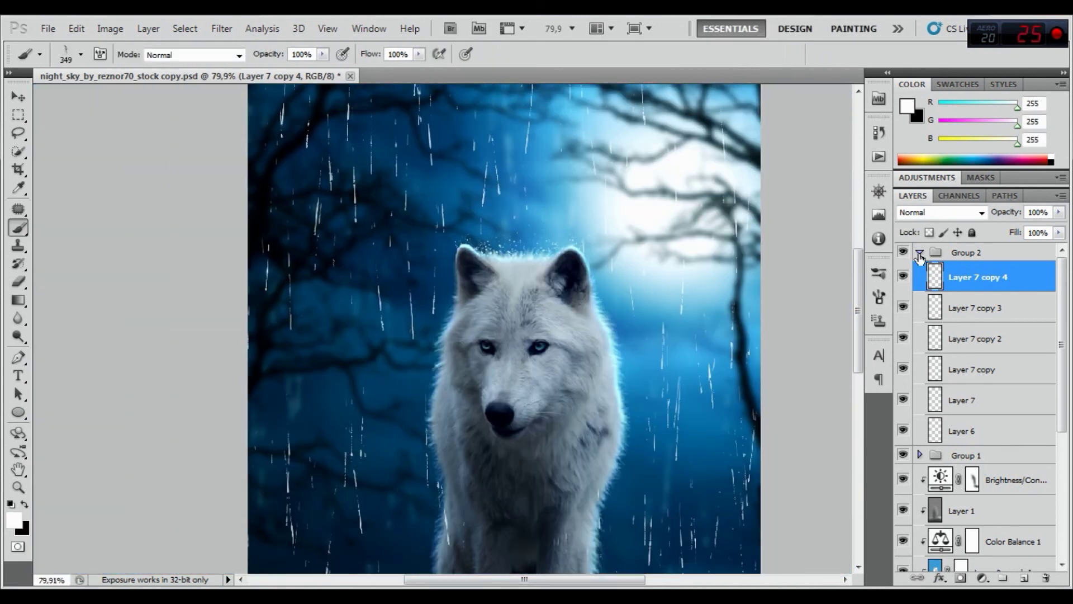
pyautogui.click(919, 256)
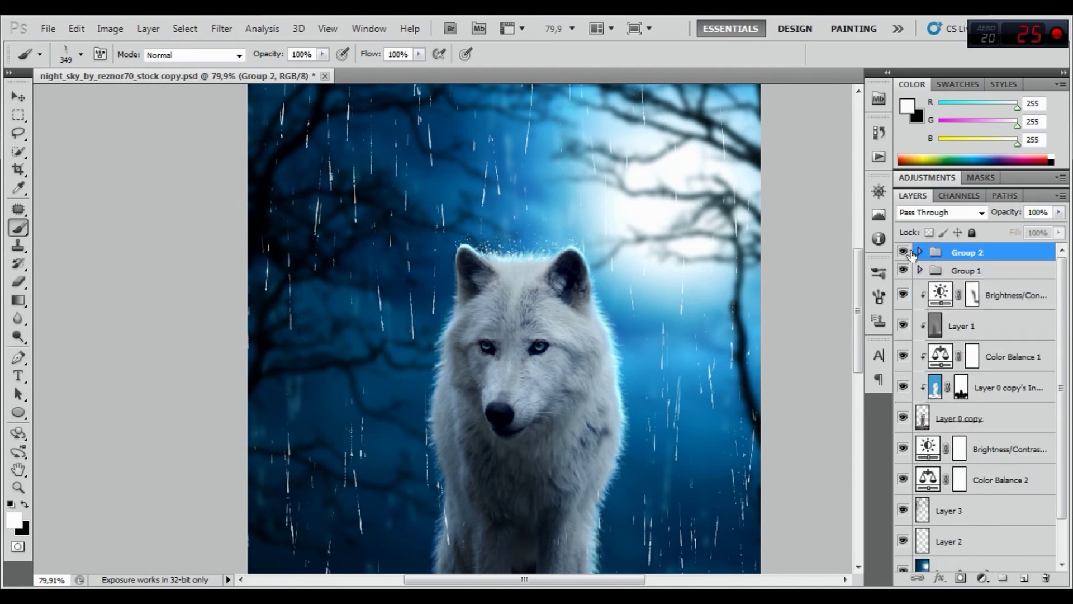
# Browse Group 1 and Group 2 in the Layers panel, leaving Group 2 expanded.
pyautogui.keyDown('alt'); pyautogui.scroll(-1, 714, 241); pyautogui.keyUp('alt')
pyautogui.keyDown('alt'); pyautogui.scroll(-2, 713, 240); pyautogui.keyUp('alt')
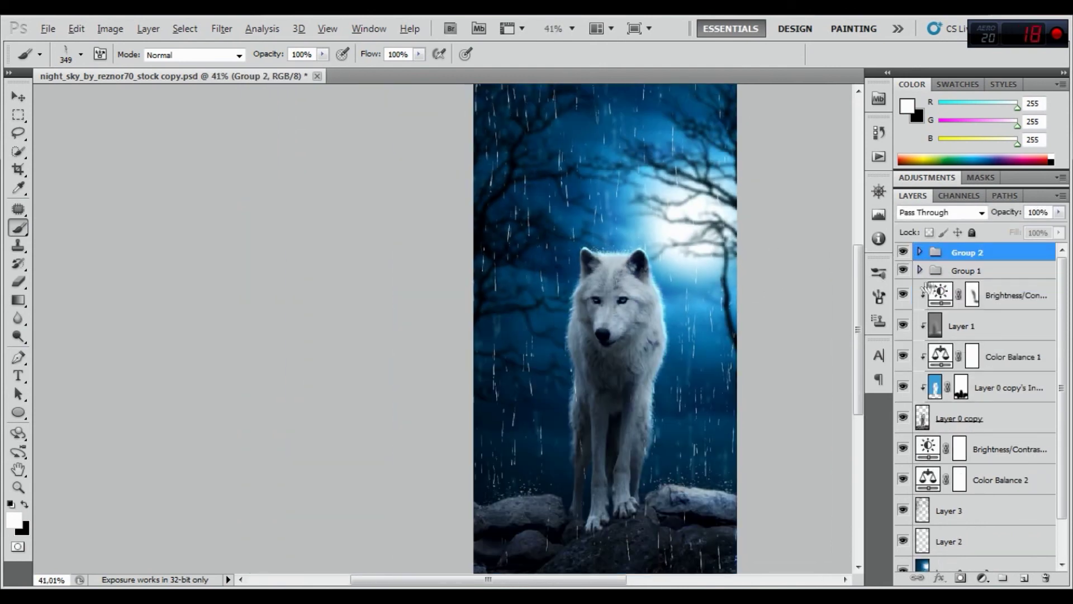
pyautogui.scroll(-1, 911, 269)
pyautogui.keyDown('alt'); pyautogui.scroll(-1, 713, 240); pyautogui.keyUp('alt')
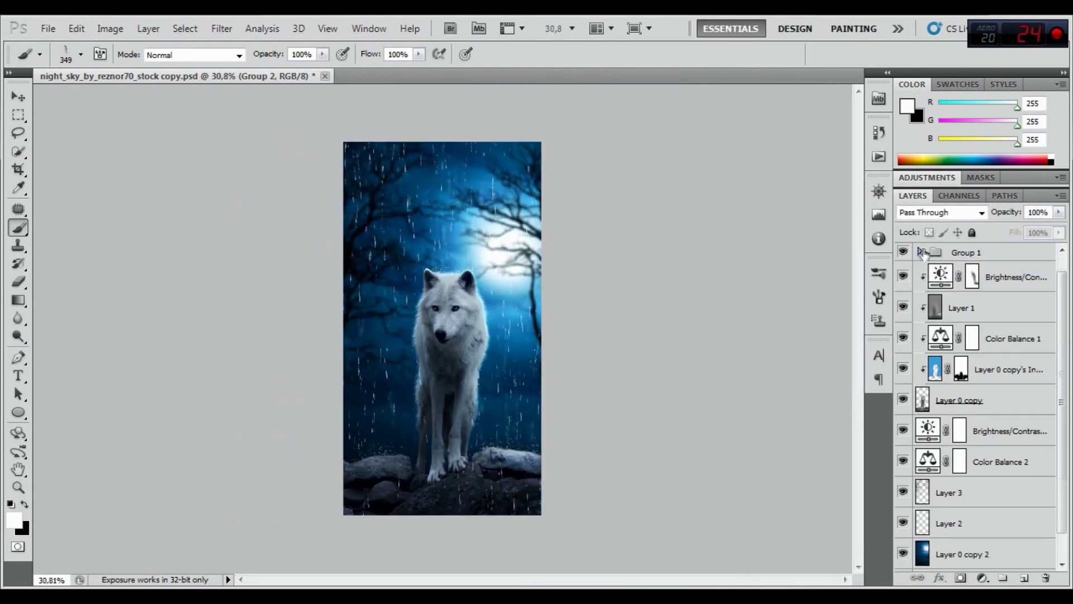
pyautogui.click(920, 252)
pyautogui.scroll(2, 1001, 318)
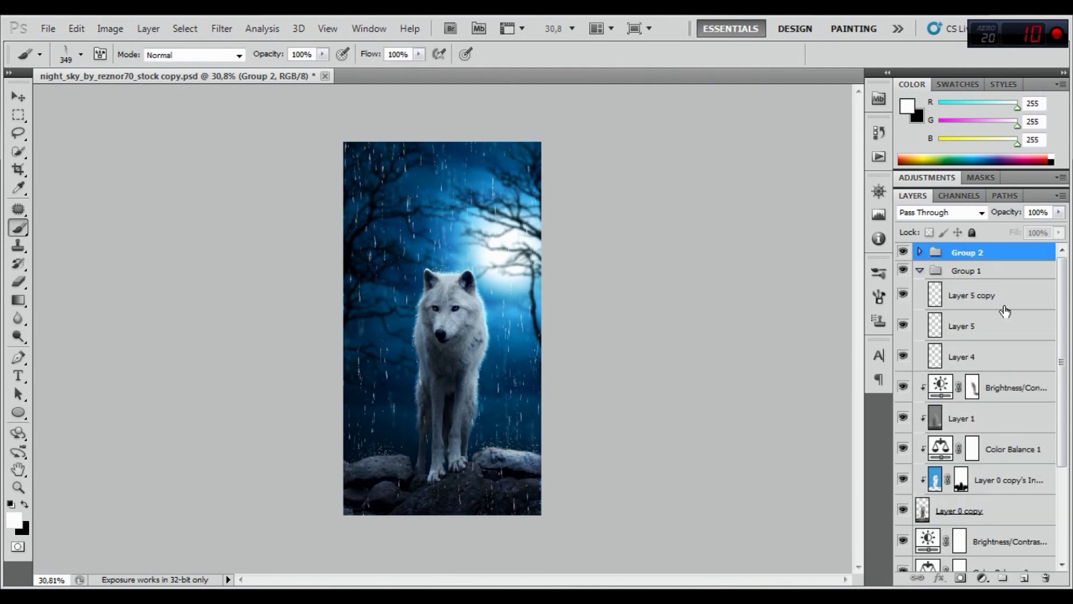
pyautogui.click(919, 271)
pyautogui.click(920, 252)
pyautogui.scroll(-1, 1012, 360)
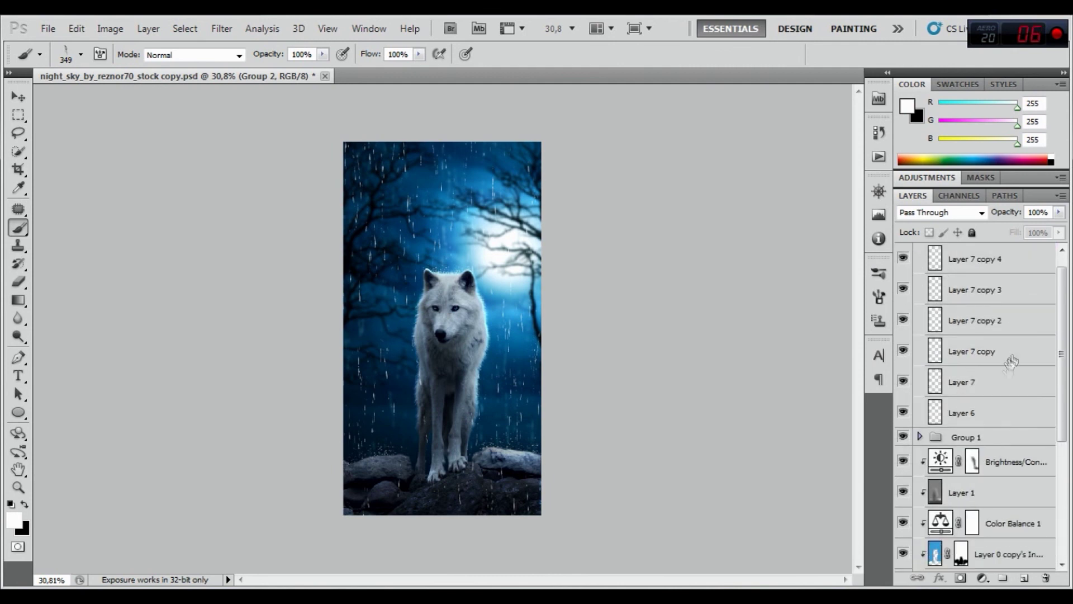
# Soften Layer 6's rain streaks with a 0.9-pixel Gaussian Blur, then select Layer 7 copy 4.
pyautogui.click(982, 412)
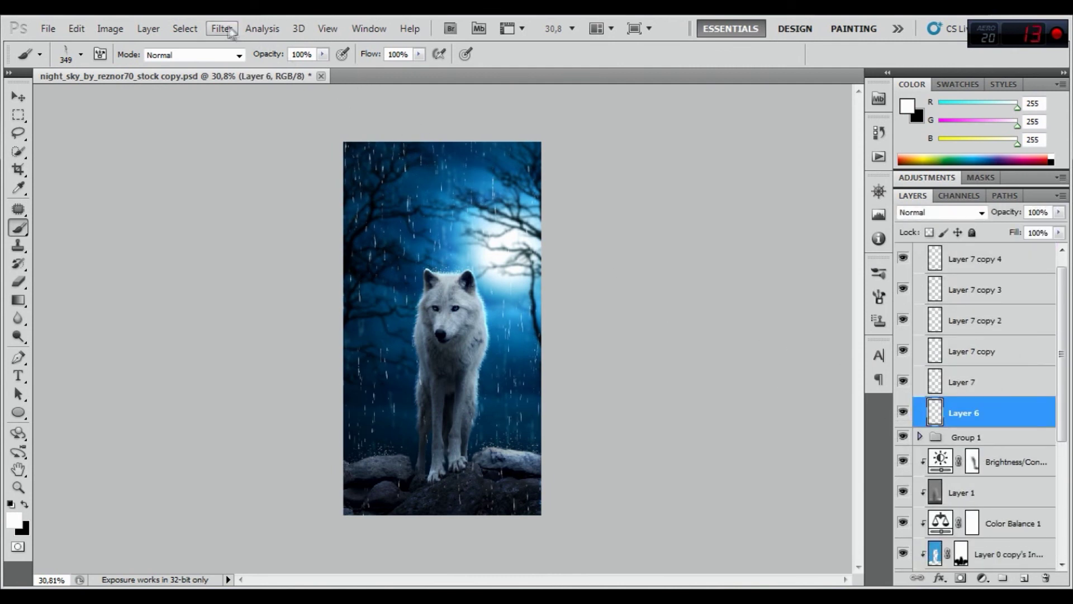
pyautogui.click(234, 31)
pyautogui.click(431, 232)
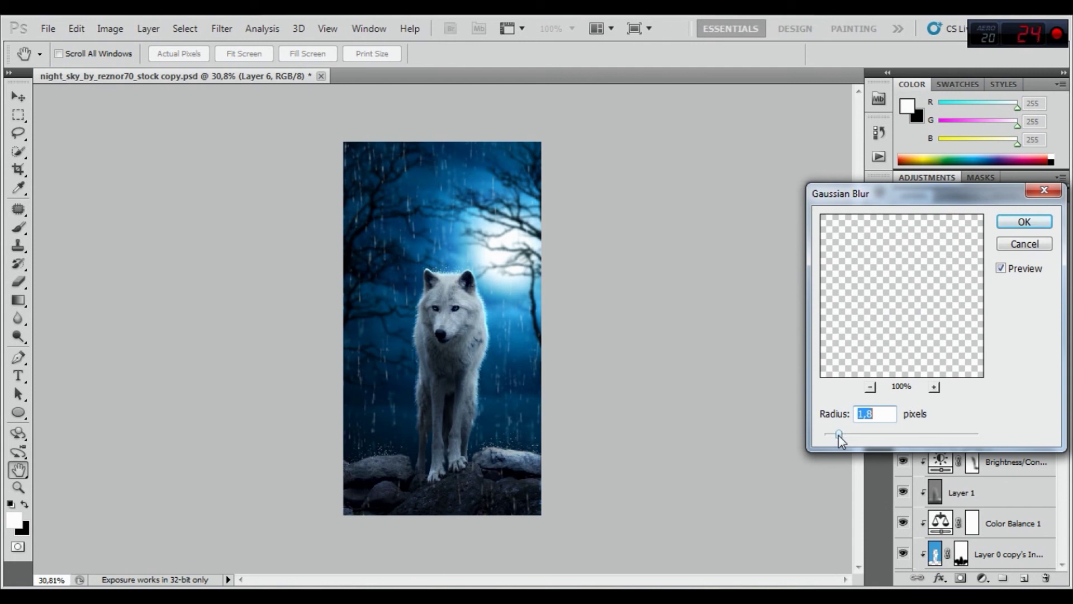
pyautogui.moveTo(838, 434); pyautogui.dragTo(832, 435)
pyautogui.click(1023, 222)
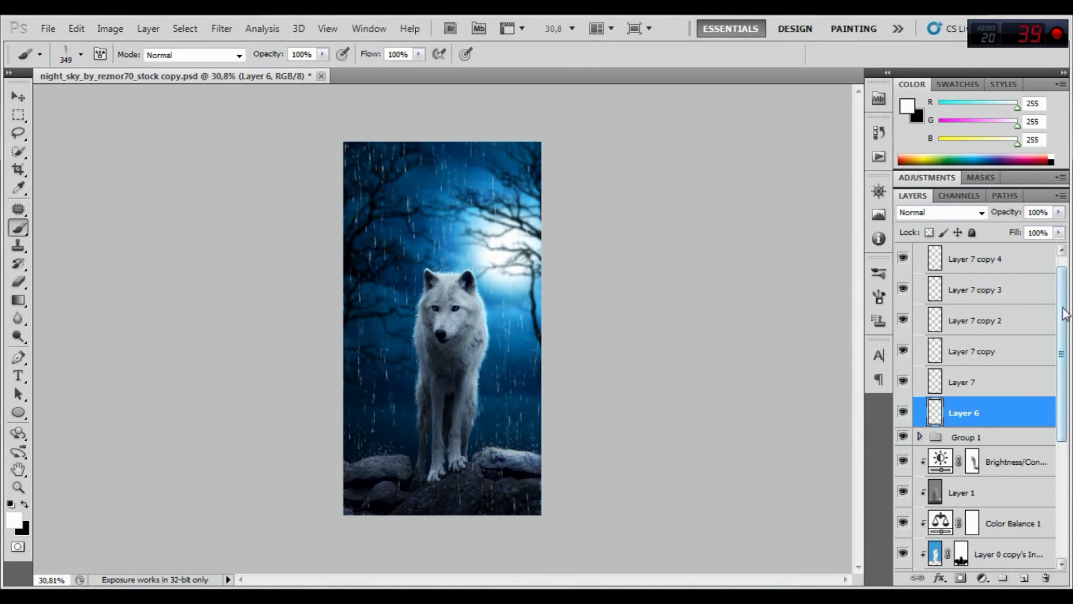
pyautogui.click(1061, 250)
pyautogui.moveTo(975, 277); pyautogui.dragTo(982, 407)
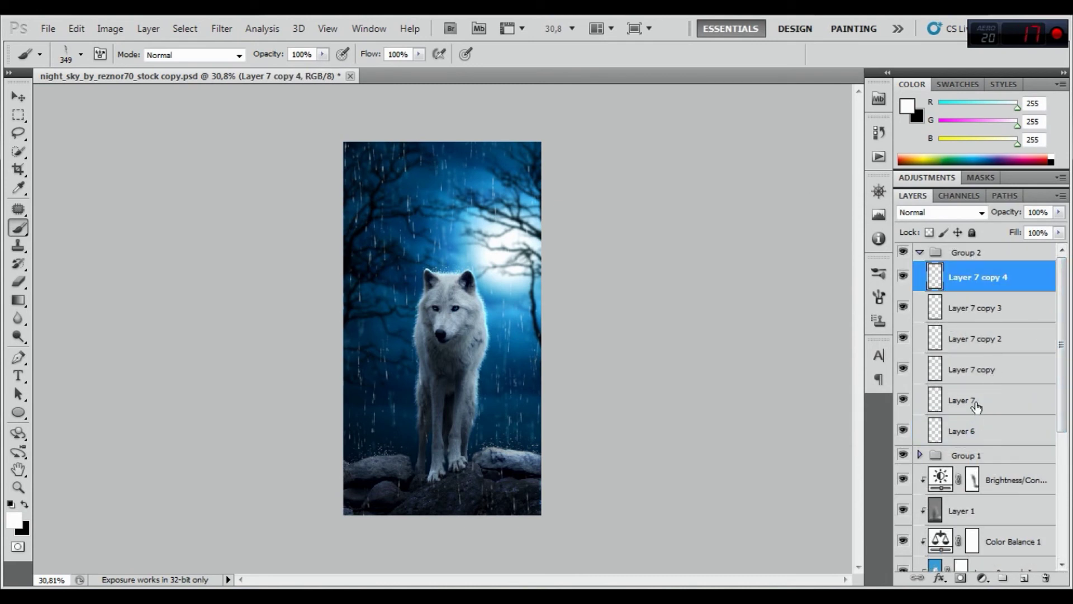
# Merge Layer 7 copy 4 down through Layer 7 into a single layer.
pyautogui.keyDown('shift'); pyautogui.click(976, 403); pyautogui.keyUp('shift')
pyautogui.rightClick(978, 290)
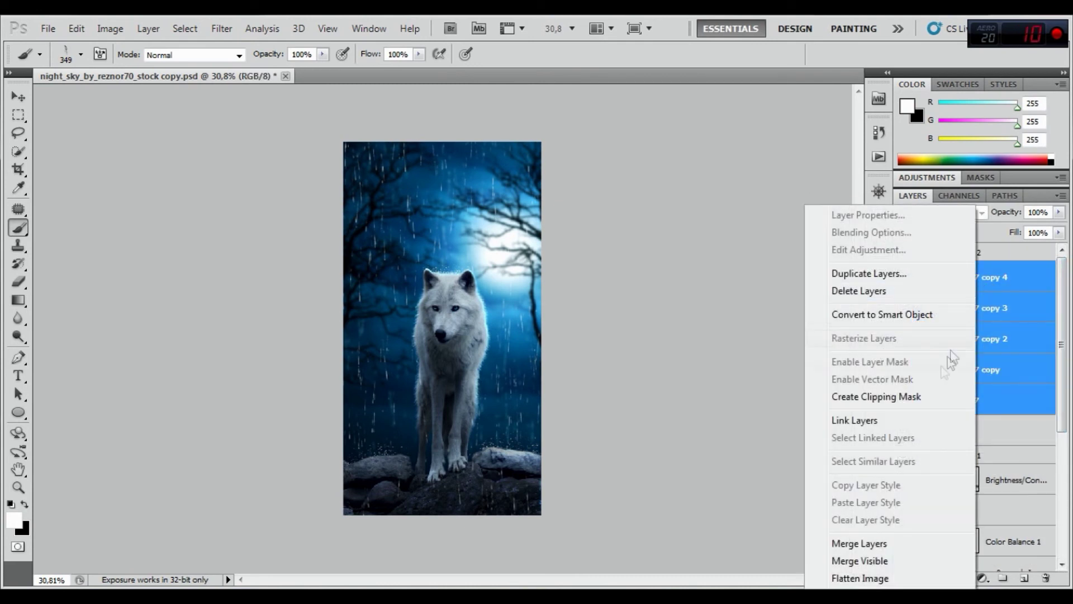
pyautogui.click(1018, 284)
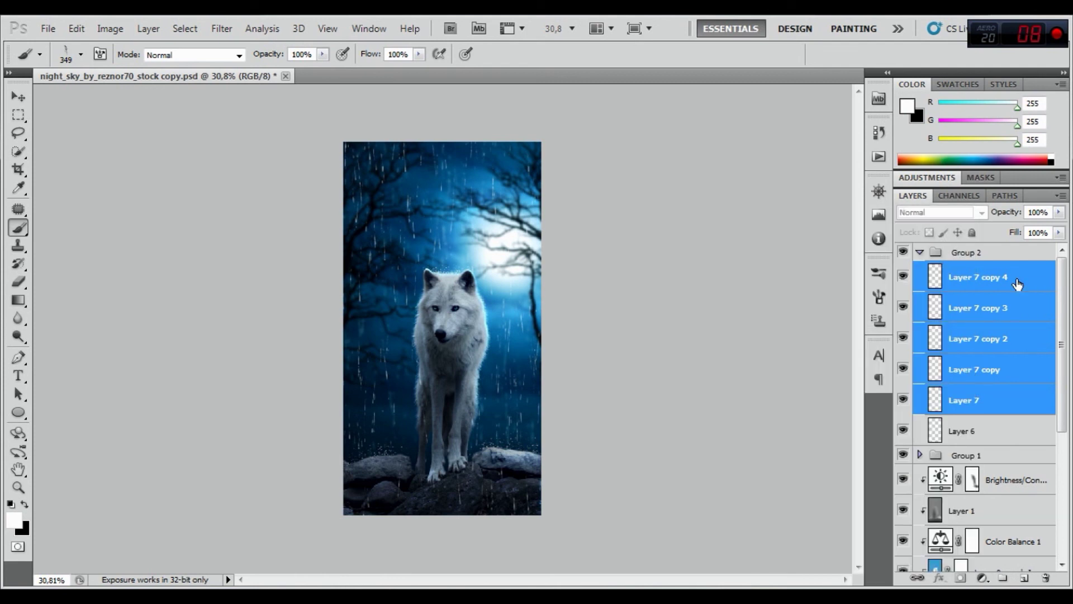
pyautogui.hotkey('ctrl', 'e')
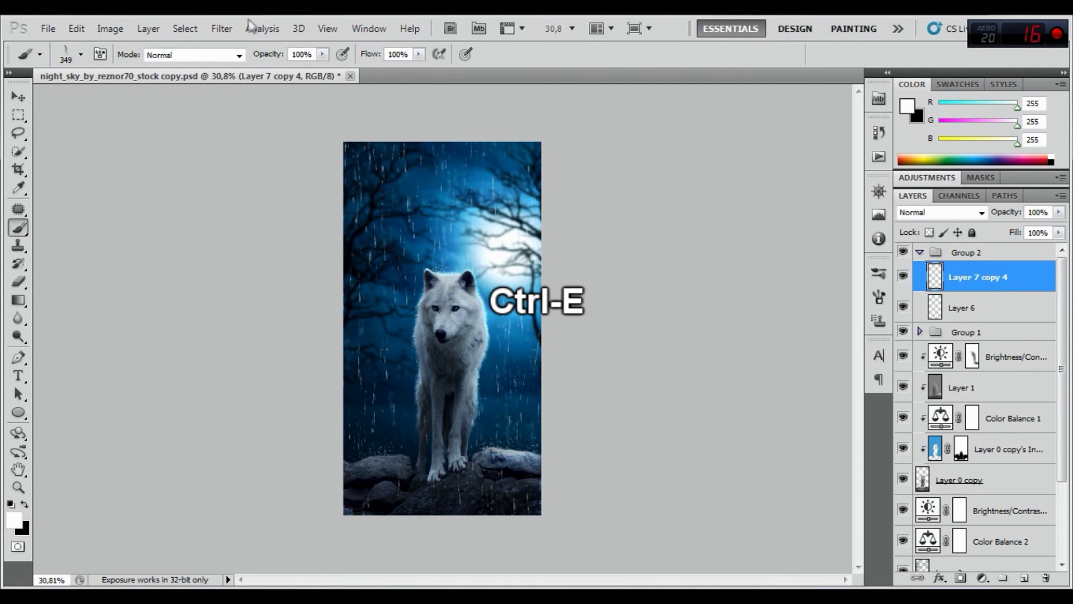
pyautogui.click(232, 29)
pyautogui.press('Escape')
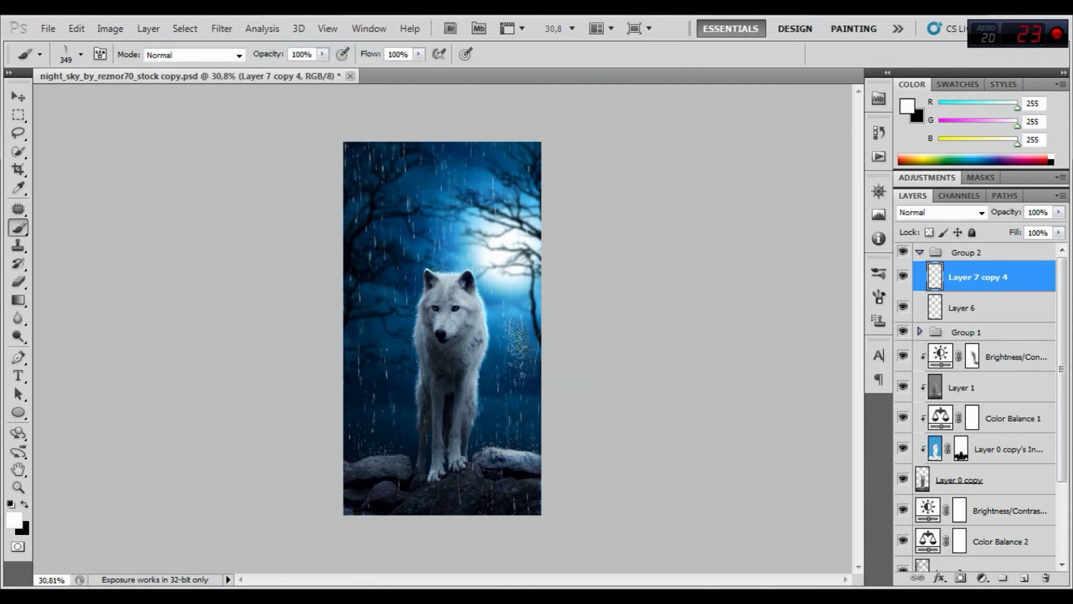
pyautogui.scroll(2, 507, 349)
pyautogui.scroll(1, 506, 348)
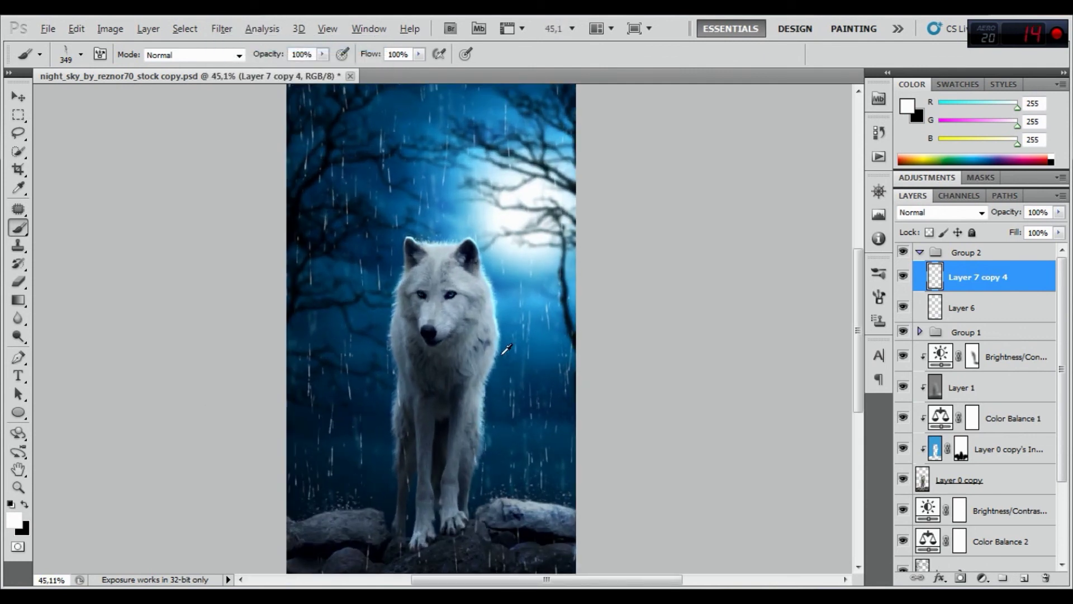
# Duplicate the merged sparkle layer as Layer 7 copy 5 and set it to Screen blending.
pyautogui.click(901, 277)
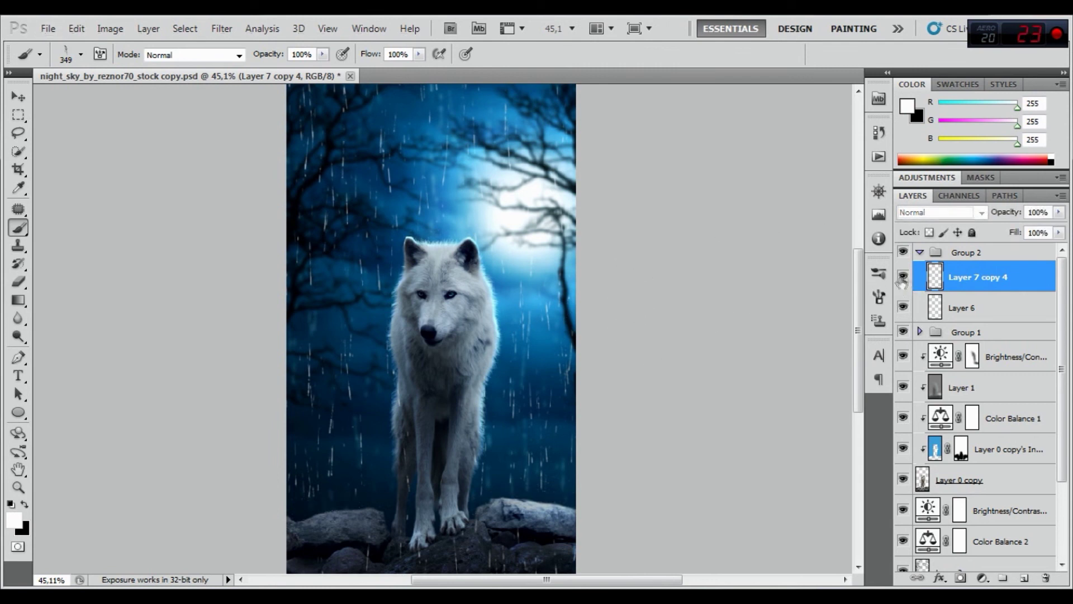
pyautogui.rightClick(934, 280)
pyautogui.click(889, 273)
pyautogui.click(676, 190)
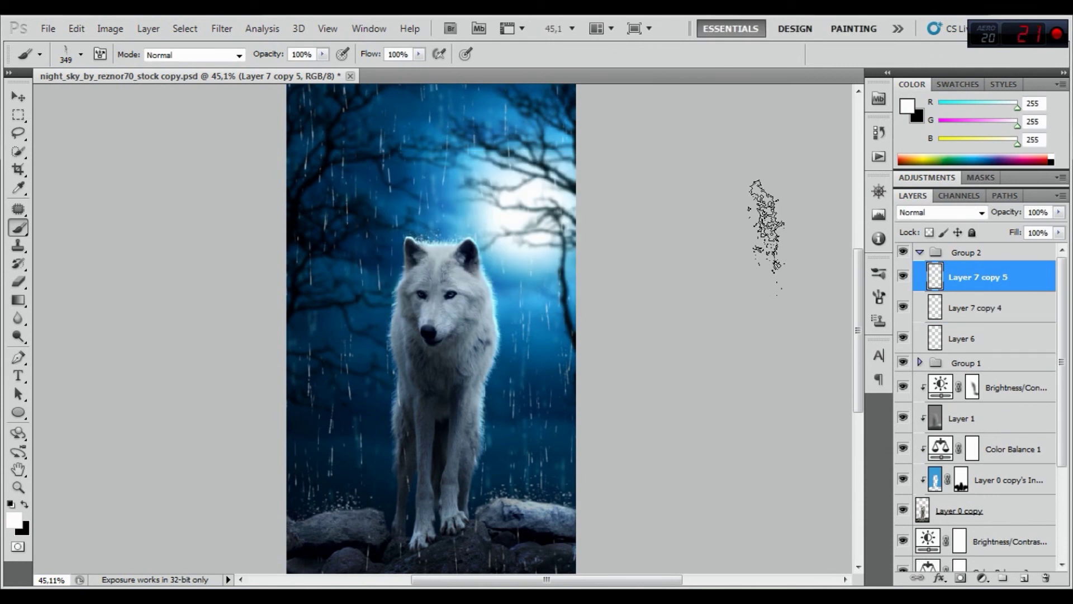
pyautogui.moveTo(1009, 213); pyautogui.dragTo(1006, 214)
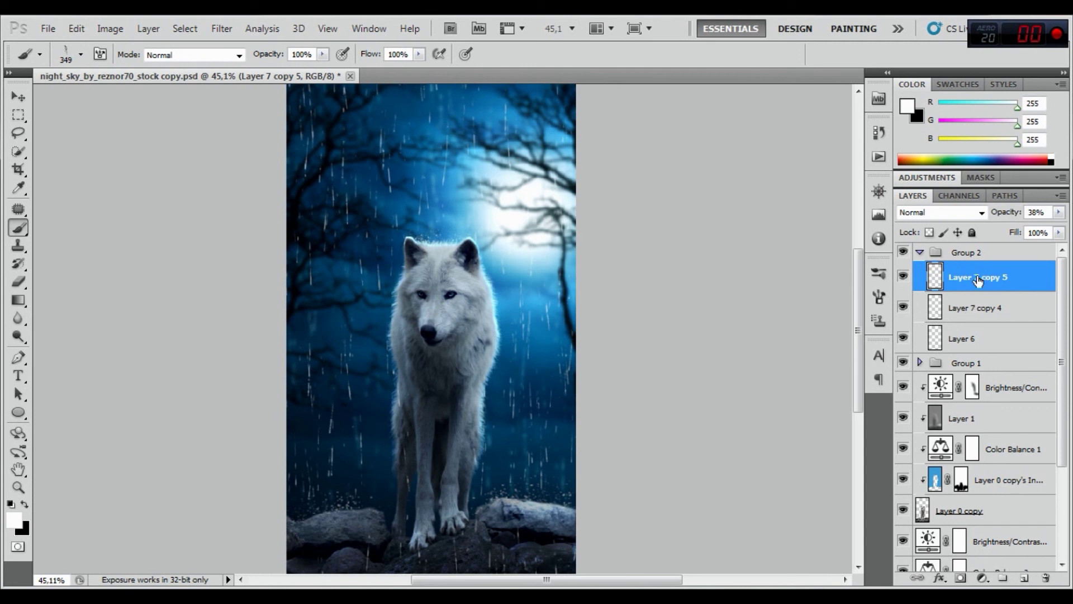
pyautogui.rightClick(977, 281)
pyautogui.click(1004, 246)
pyautogui.click(950, 213)
pyautogui.click(939, 139)
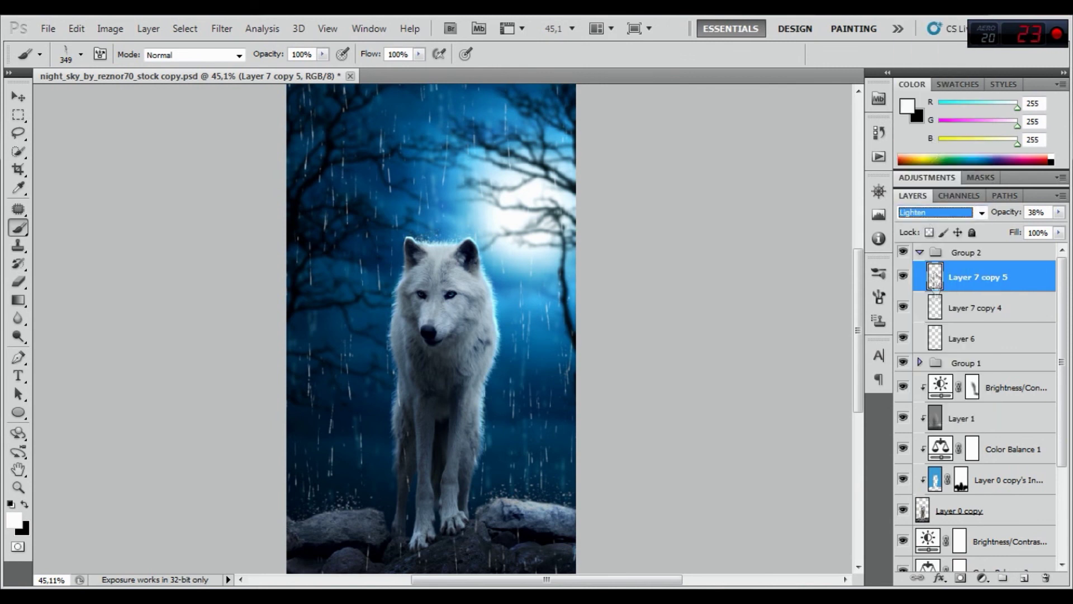
# Set Layer 7 copy 5's opacity to 63% and collapse Group 2.
pyautogui.scroll(-1, 933, 255)
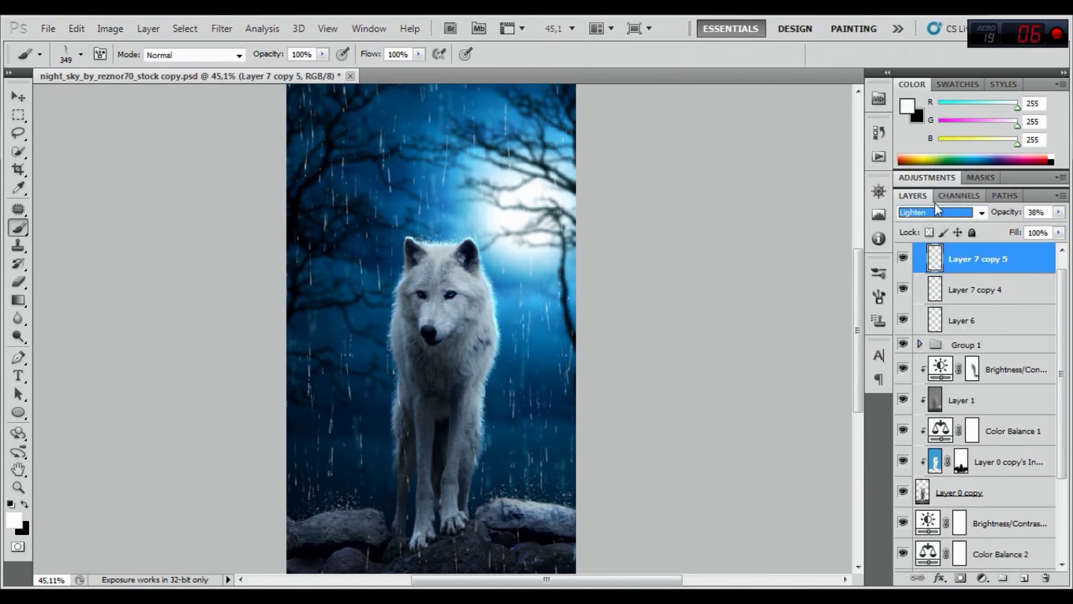
pyautogui.scroll(-1, 933, 215)
pyautogui.click(904, 258)
pyautogui.moveTo(1003, 215); pyautogui.dragTo(1035, 218)
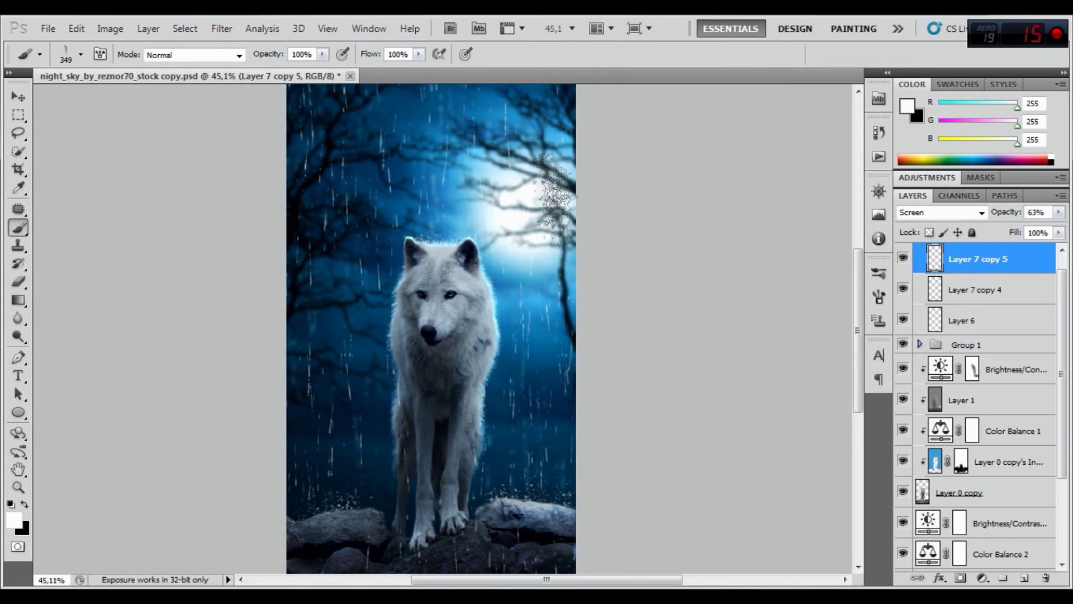
pyautogui.keyDown('alt'); pyautogui.scroll(-2, 491, 257); pyautogui.keyUp('alt')
pyautogui.keyDown('alt'); pyautogui.scroll(-2, 492, 257); pyautogui.keyUp('alt')
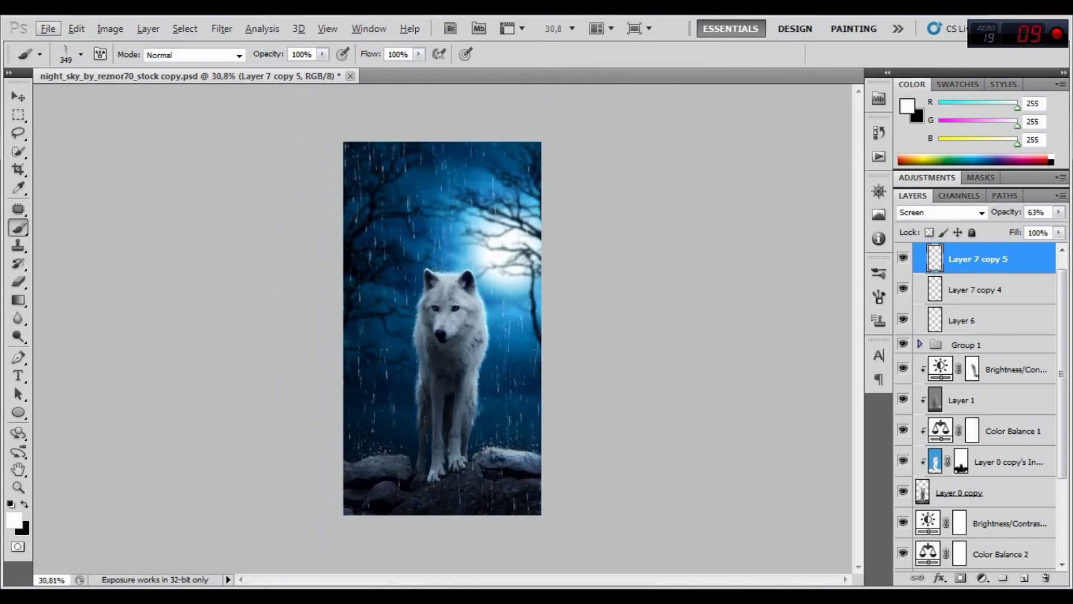
pyautogui.click(920, 249)
# Add a deep blue (#060eb6) Solid Color fill layer.
pyautogui.click(982, 577)
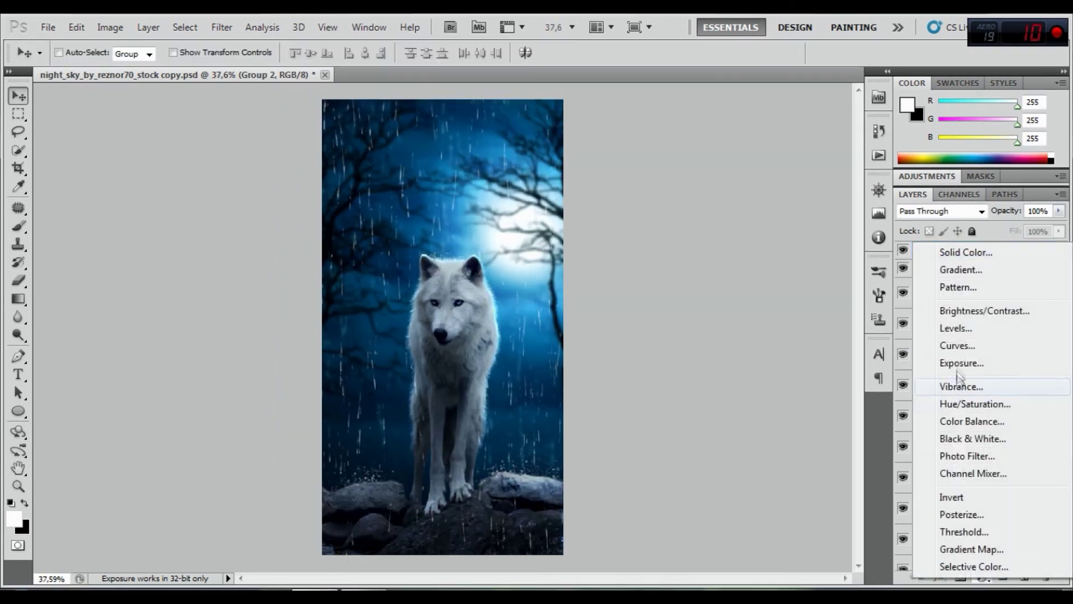
pyautogui.click(960, 250)
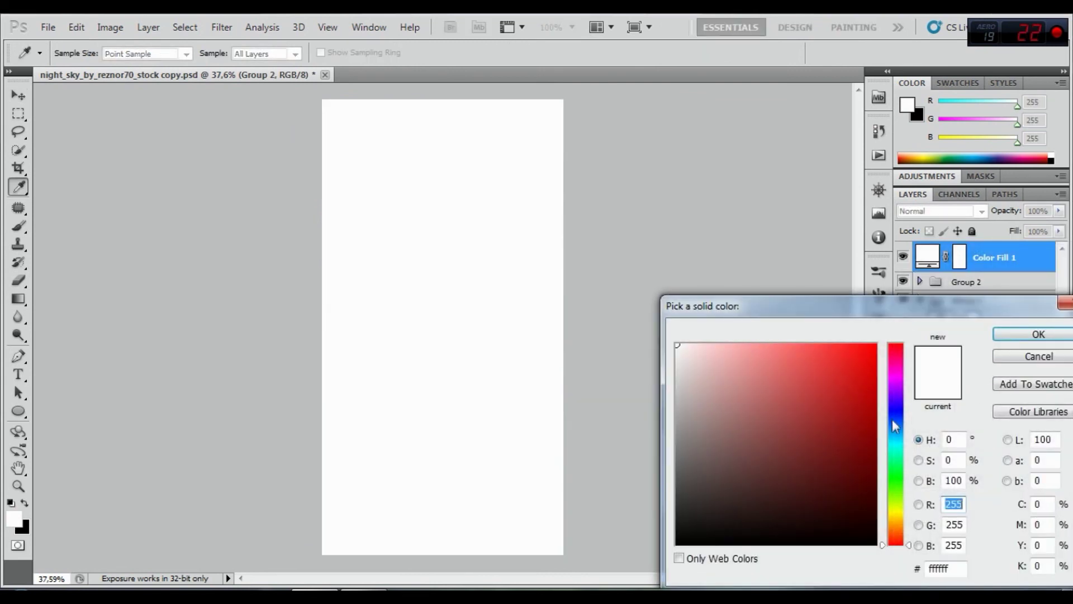
pyautogui.moveTo(892, 420); pyautogui.dragTo(895, 415)
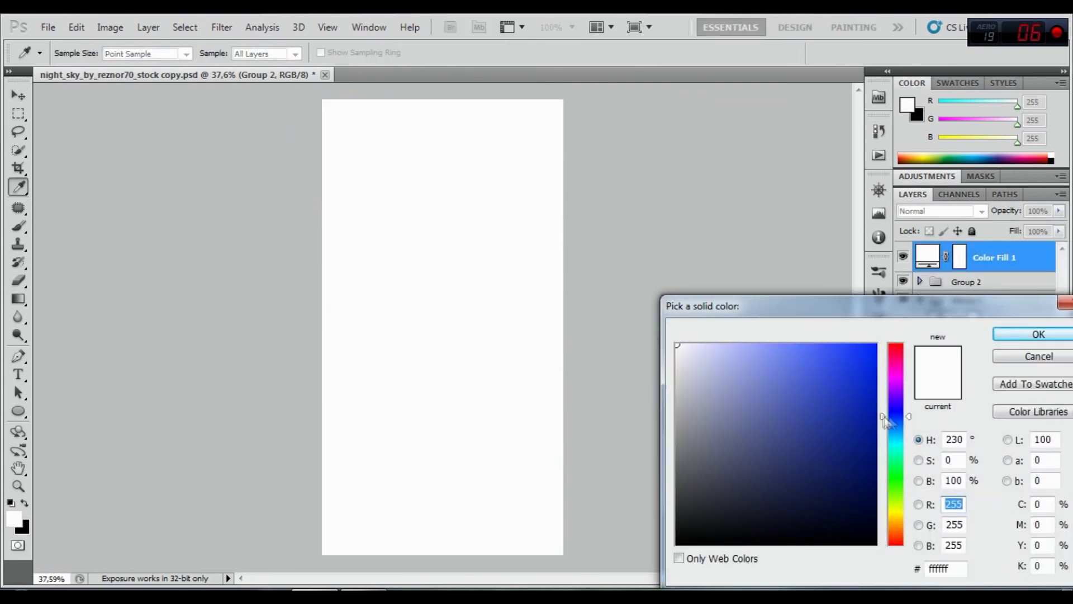
pyautogui.click(870, 401)
pyautogui.click(1039, 334)
pyautogui.press('v')
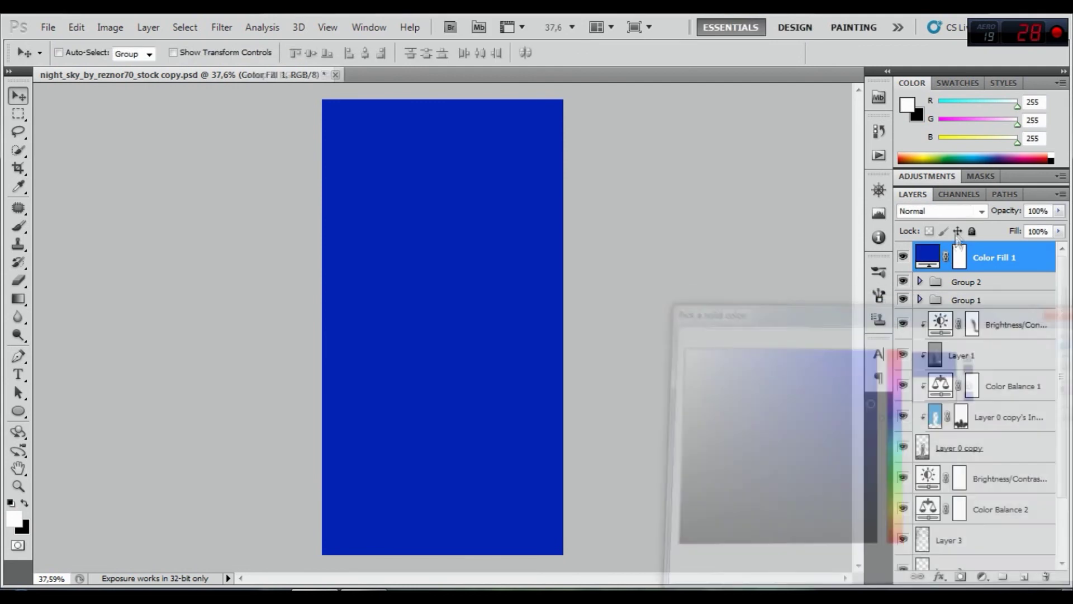
# Blend the fill in Difference mode at 31% opacity, shifting its hue slightly toward violet.
pyautogui.click(939, 210)
pyautogui.click(939, 312)
pyautogui.moveTo(997, 212); pyautogui.dragTo(959, 214)
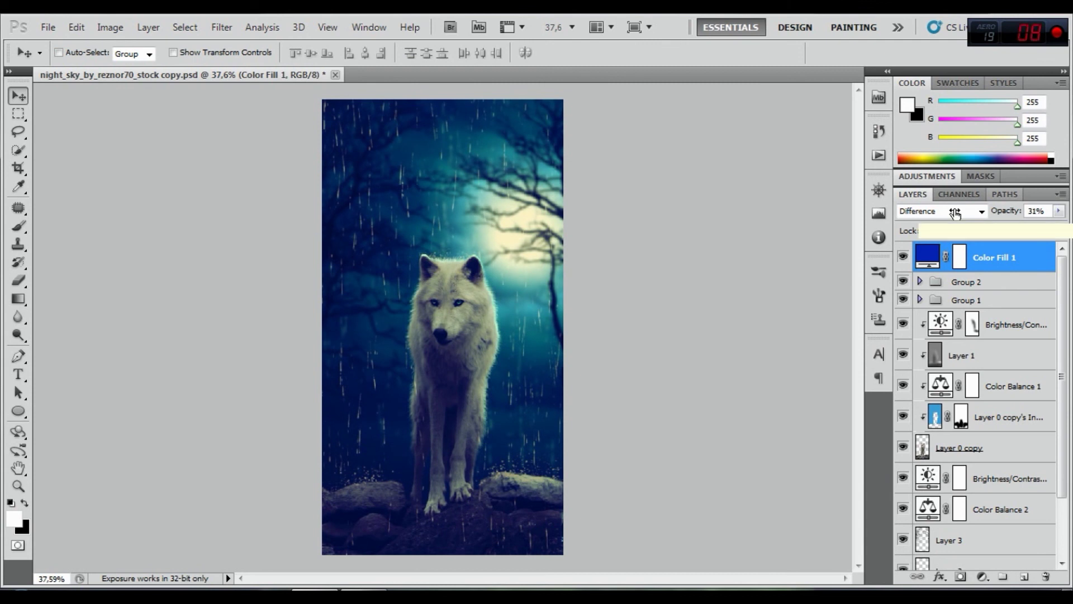
pyautogui.doubleClick(927, 260)
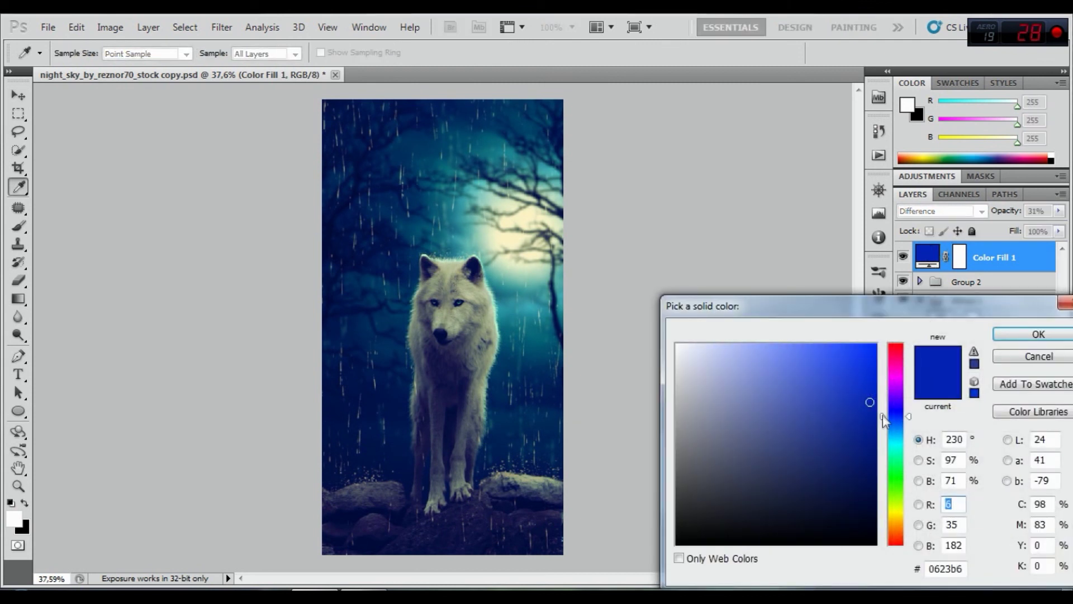
pyautogui.moveTo(882, 419); pyautogui.dragTo(882, 412)
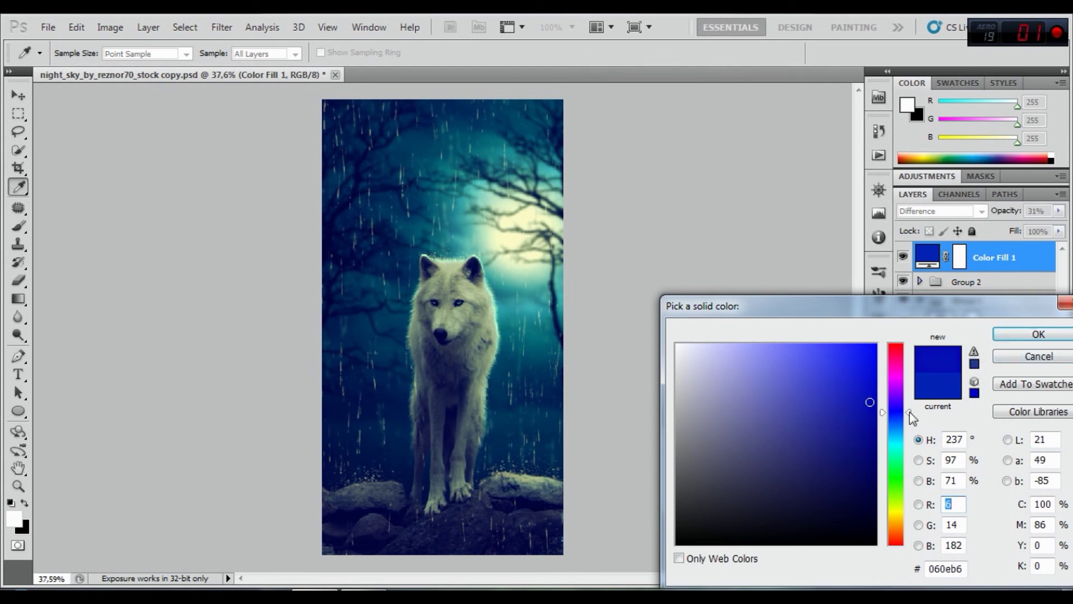
pyautogui.click(999, 336)
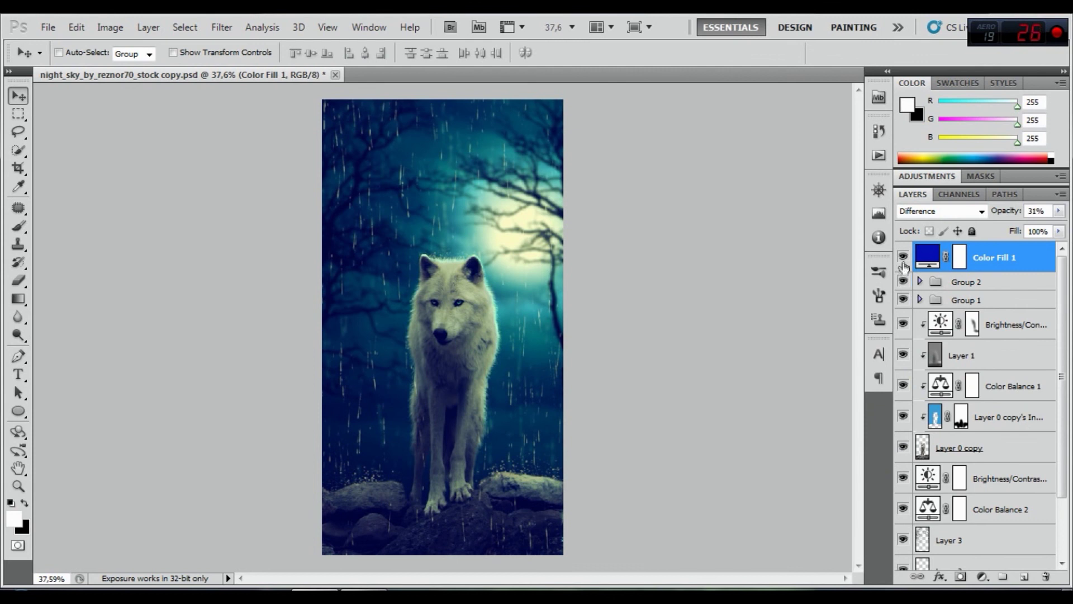
pyautogui.click(904, 258)
# Add a Vibrance layer with vibrance +30 and saturation +6, then stamp visible layers into Layer 7.
pyautogui.click(982, 576)
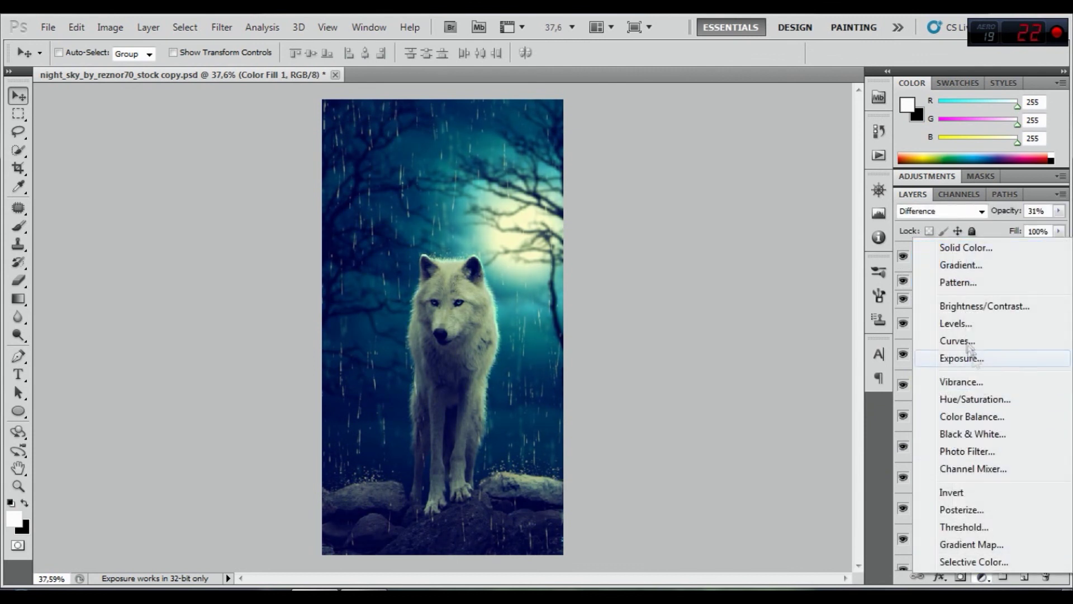
pyautogui.click(975, 381)
pyautogui.moveTo(977, 237); pyautogui.dragTo(1001, 233)
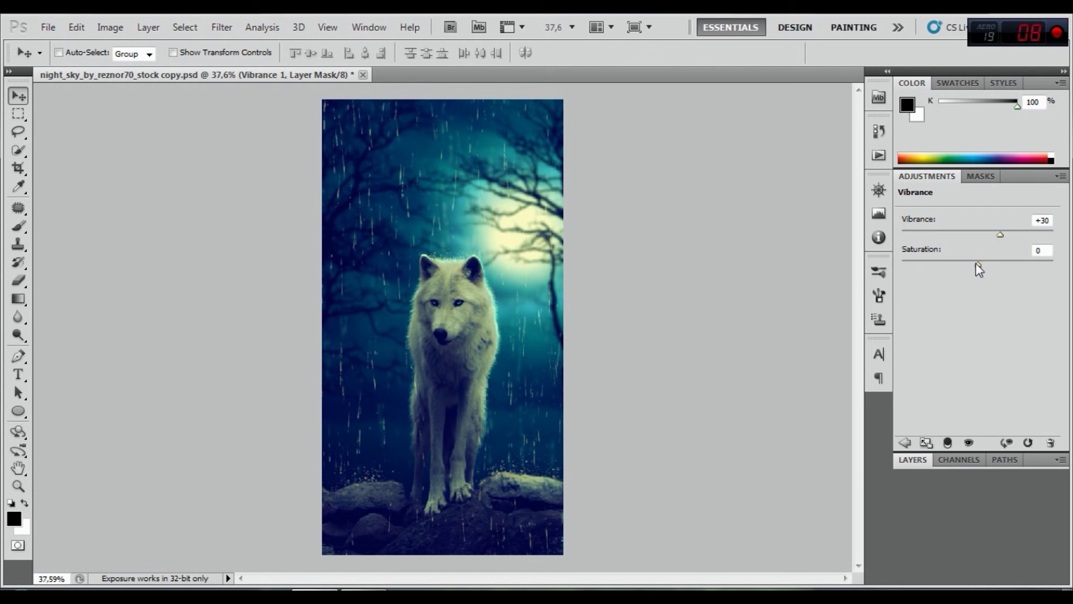
pyautogui.moveTo(977, 265); pyautogui.dragTo(984, 265)
pyautogui.click(912, 459)
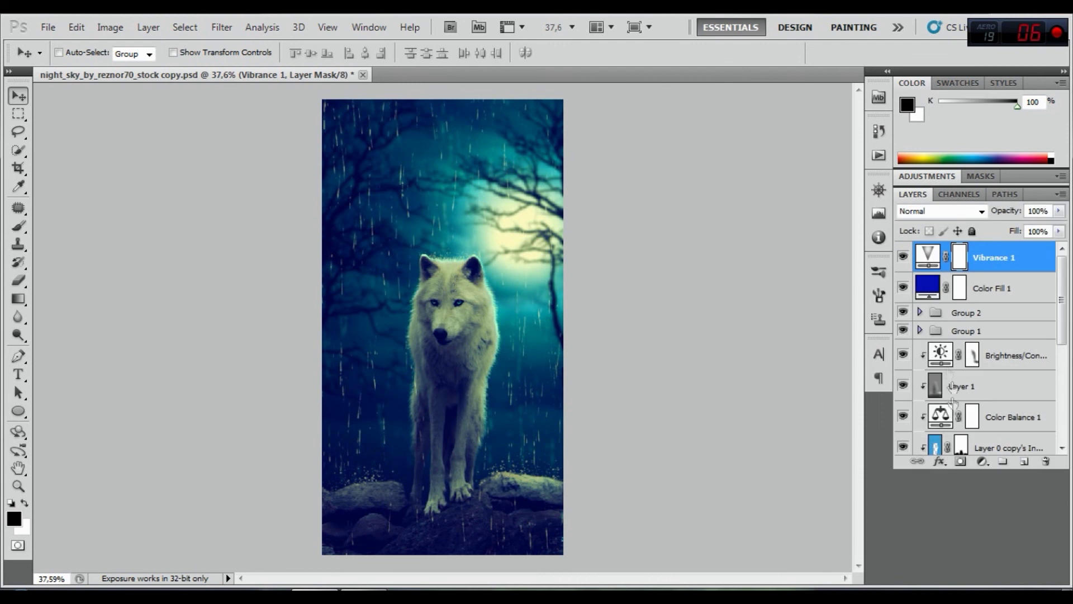
pyautogui.click(903, 258)
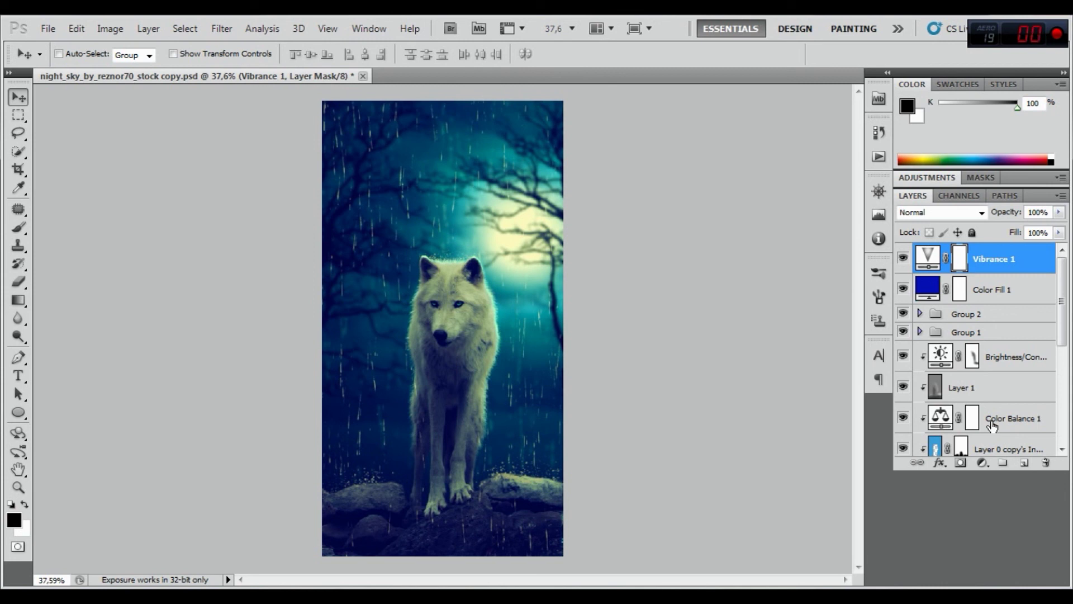
pyautogui.hotkey('ctrl', 'shift', 'alt', 'e')
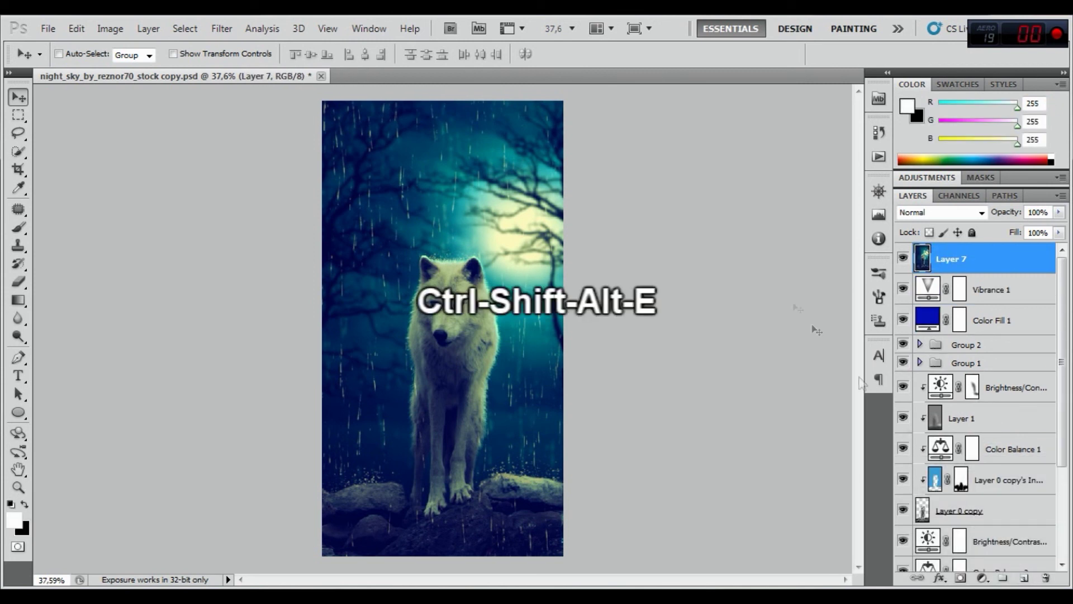
# Apply a High Pass filter to stamped Layer 7 and blend it in Linear Light mode.
pyautogui.click(221, 28)
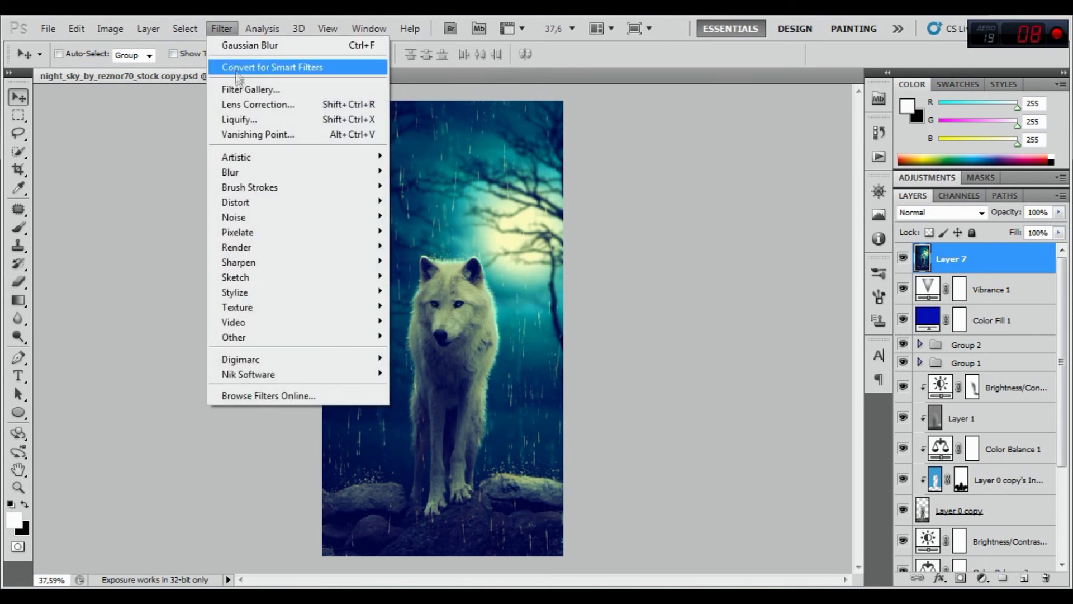
pyautogui.moveTo(252, 337)
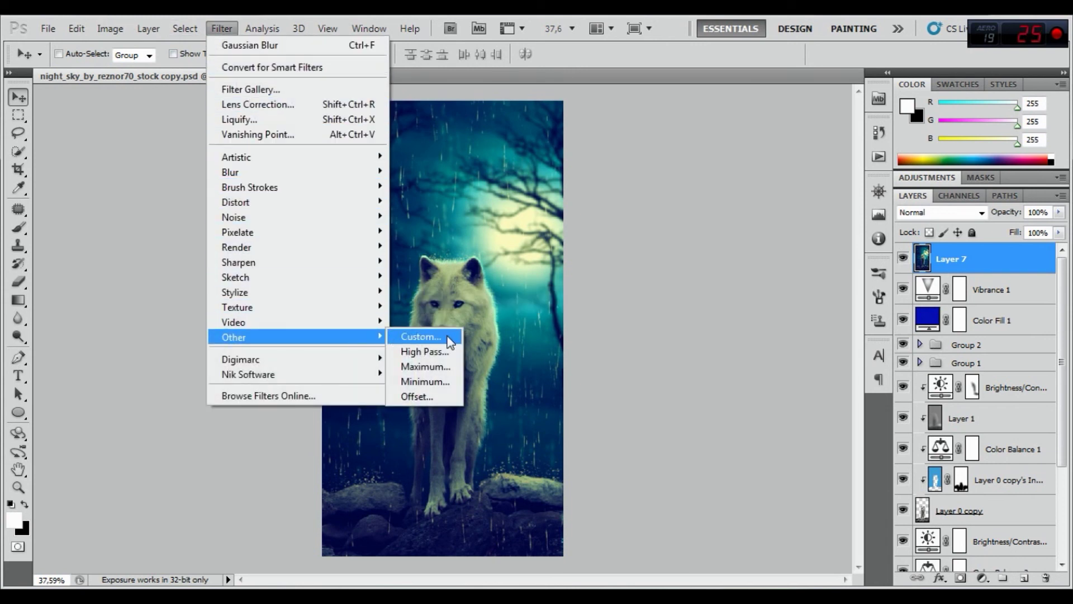
pyautogui.click(440, 351)
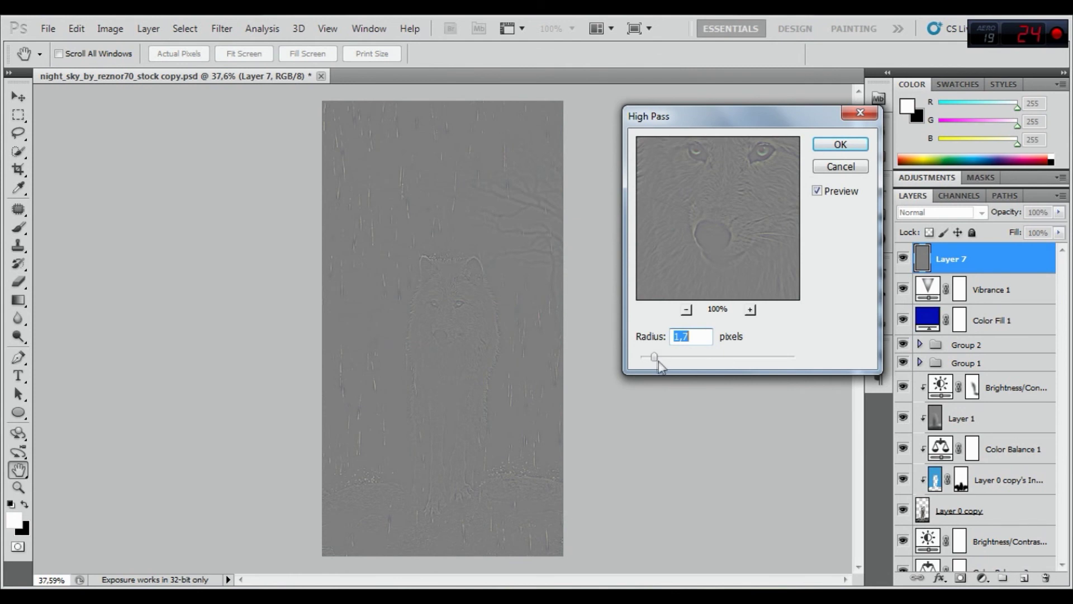
pyautogui.press('Down')
pyautogui.press('Down')
pyautogui.click(841, 144)
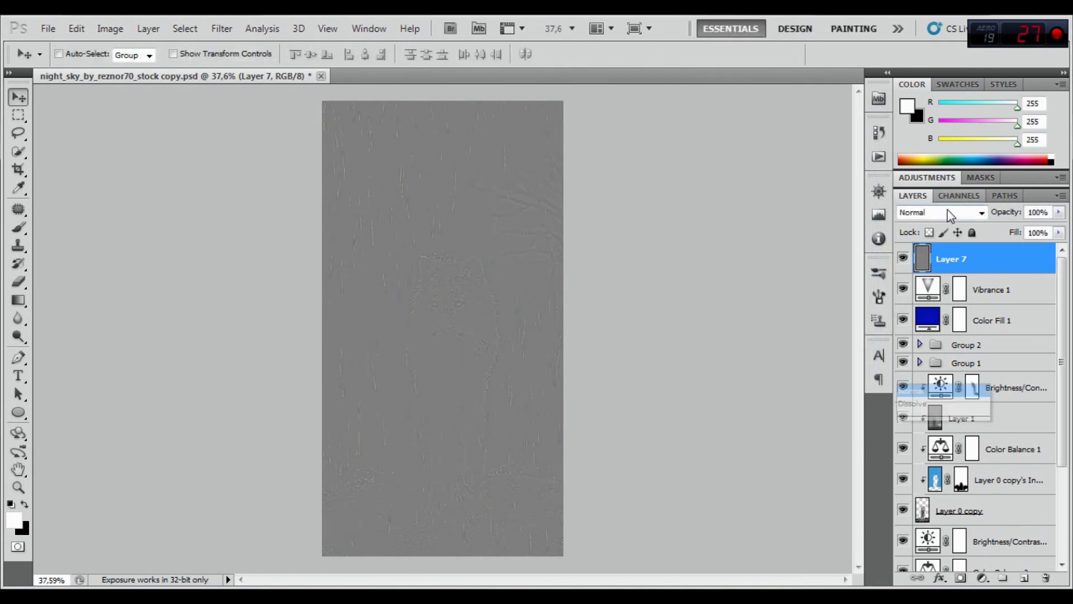
pyautogui.click(947, 210)
pyautogui.click(925, 261)
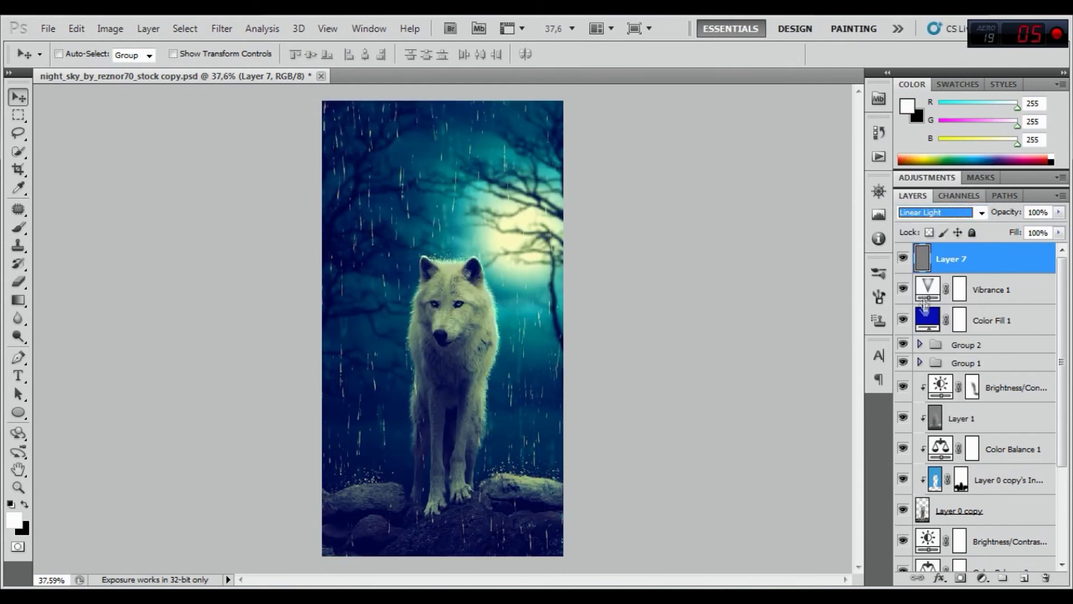
# Compare the image with Layer 7 hidden and shown, then add a new empty layer.
pyautogui.click(903, 259)
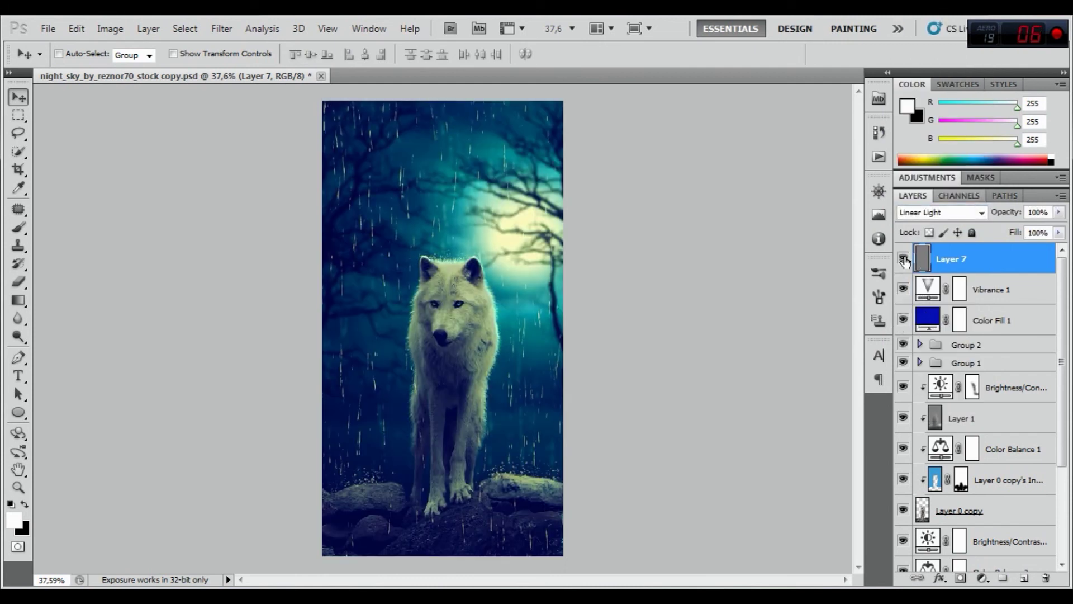
pyautogui.click(903, 259)
pyautogui.click(1026, 579)
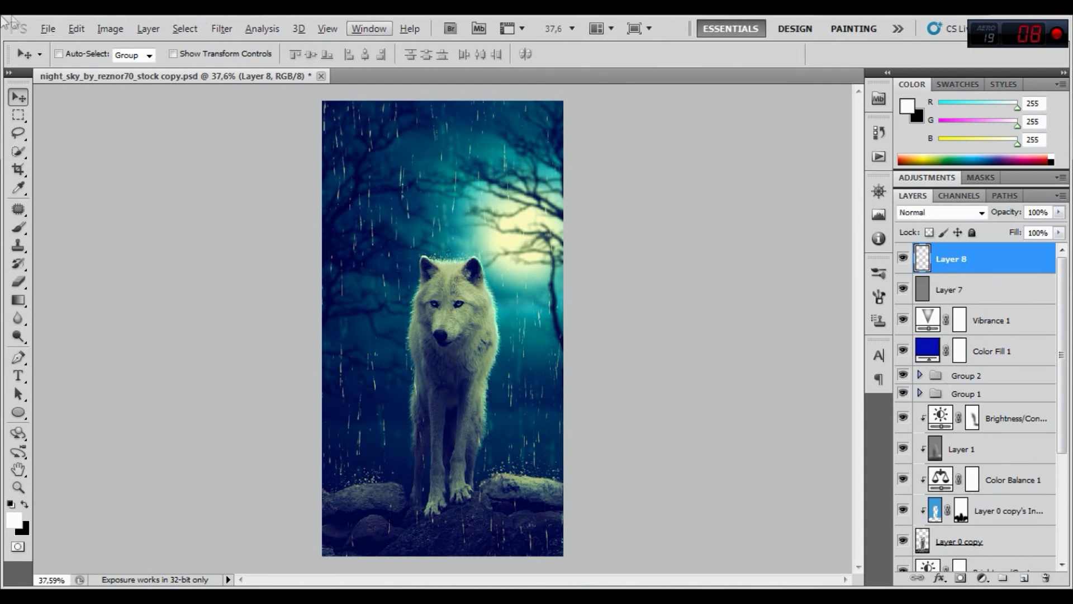
pyautogui.click(76, 29)
# Replace the empty layer with a neutral-gray-filled layer in Overlay mode.
pyautogui.click(129, 41)
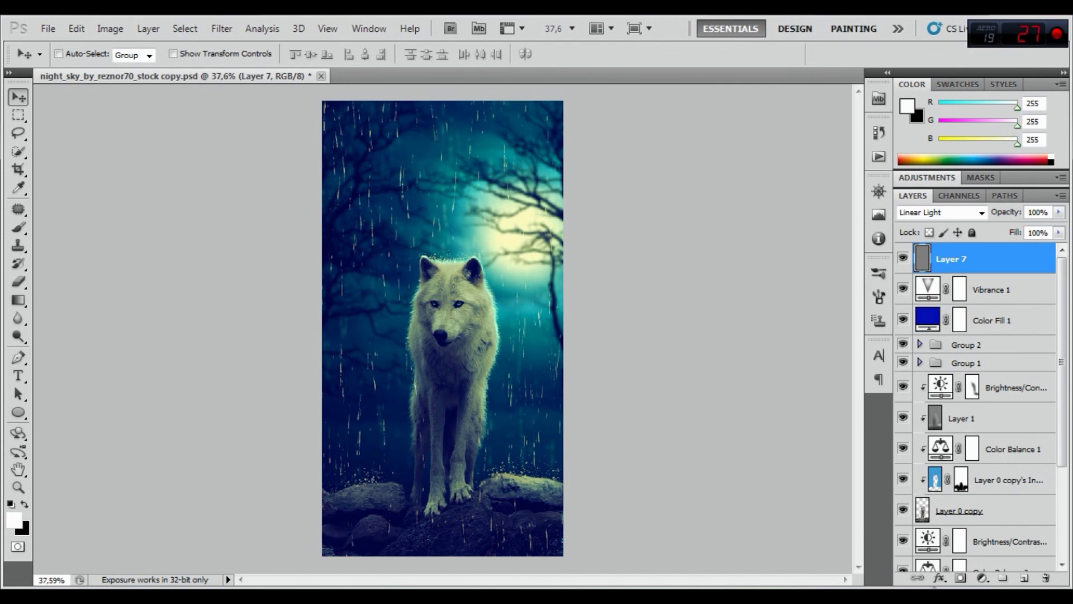
pyautogui.keyDown('alt'); pyautogui.click(1025, 579); pyautogui.keyUp('alt')
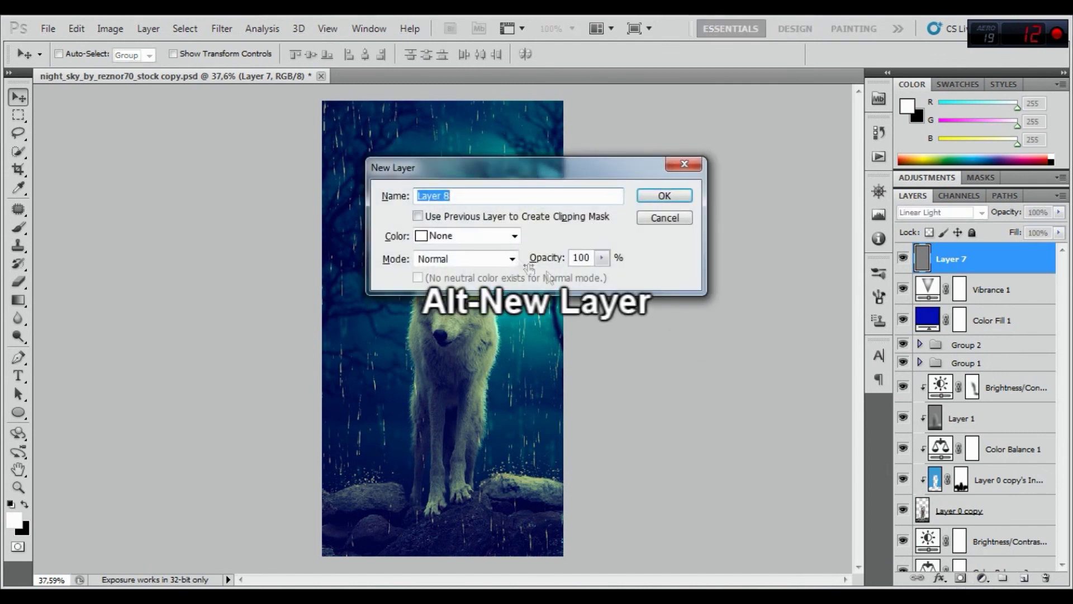
pyautogui.click(500, 259)
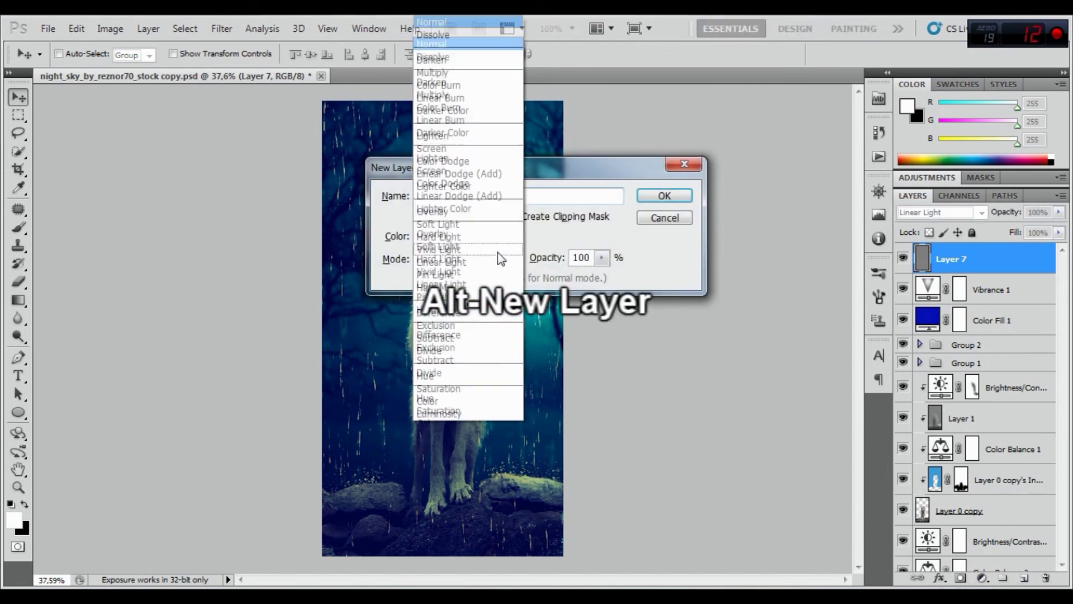
pyautogui.click(442, 210)
pyautogui.click(431, 275)
pyautogui.click(663, 195)
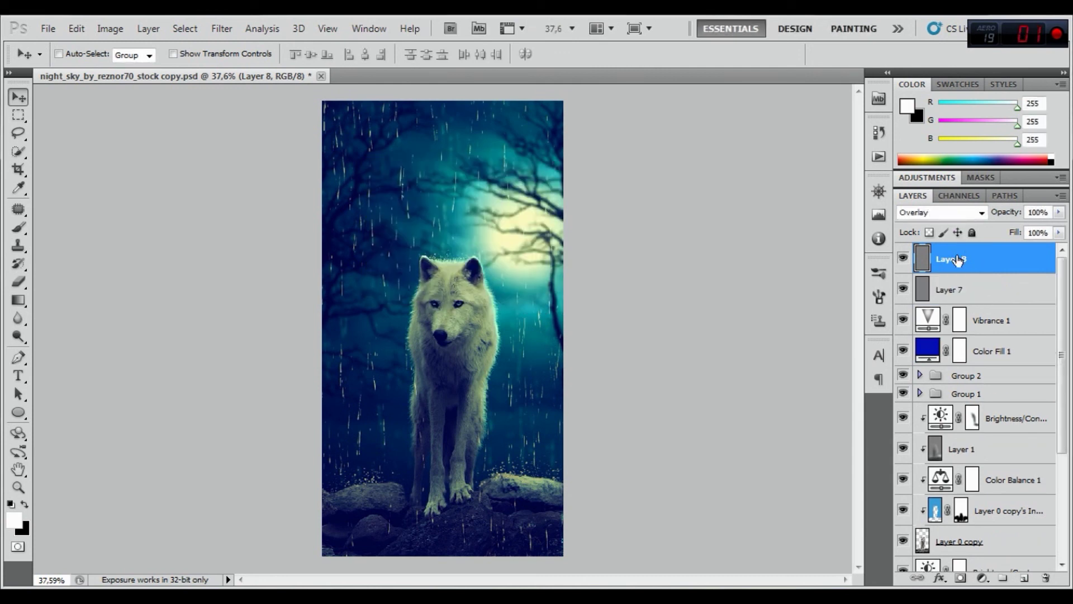
# Select the Brush tool with default black/white colours and a 20 px round tip.
pyautogui.click(18, 228)
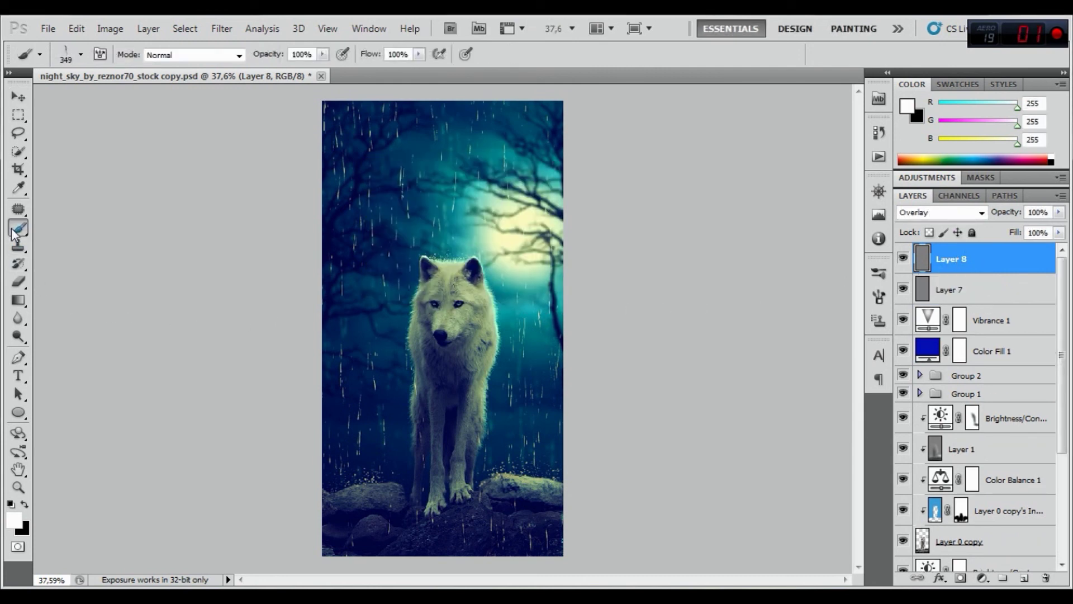
pyautogui.click(24, 503)
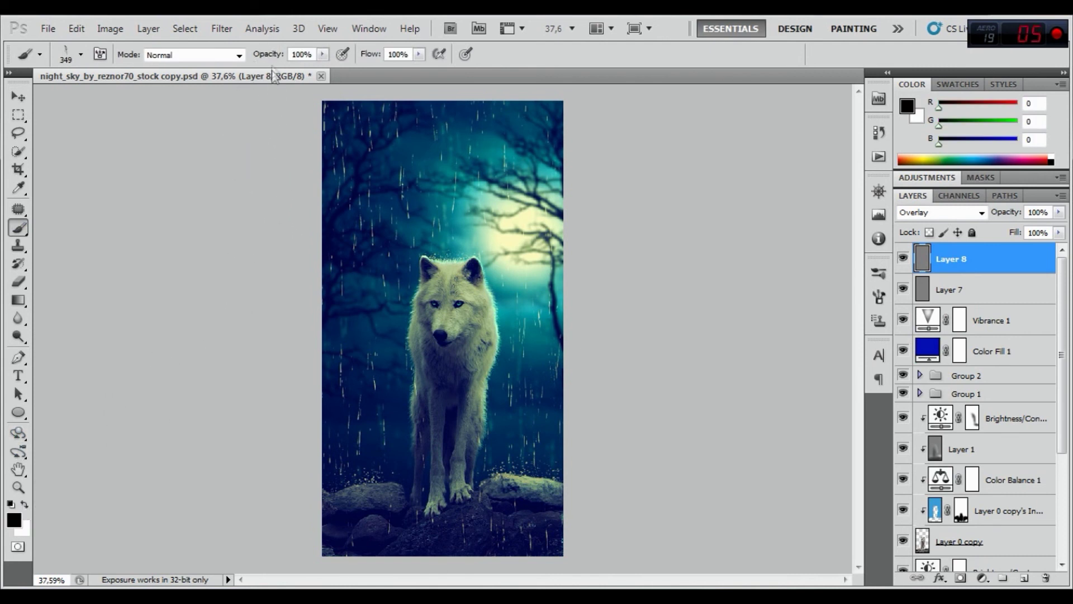
pyautogui.rightClick(374, 155)
pyautogui.click(879, 276)
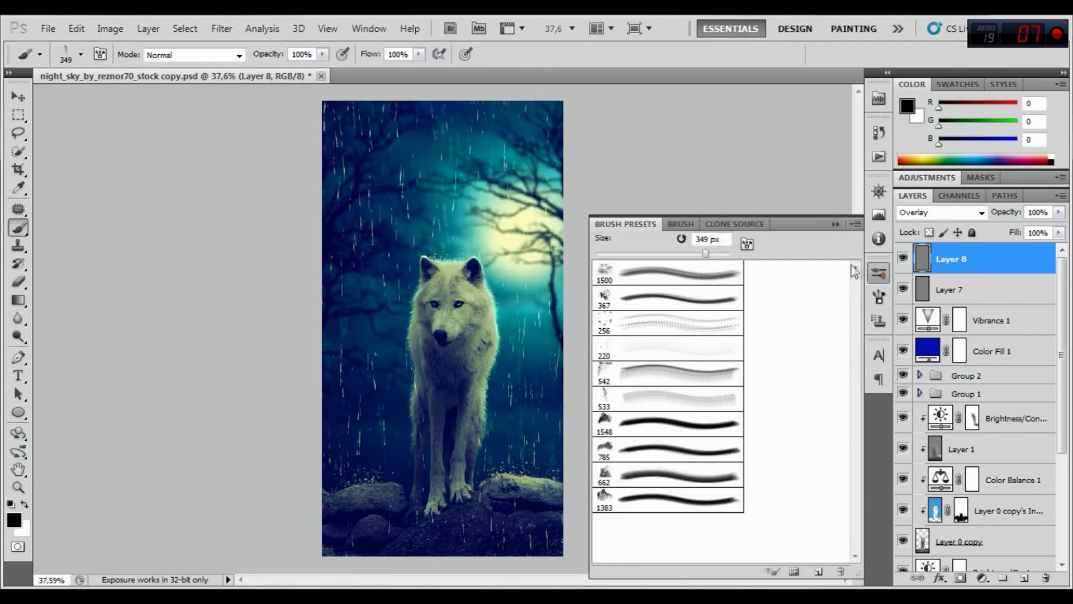
pyautogui.click(684, 225)
pyautogui.scroll(5, 794, 285)
pyautogui.click(759, 290)
pyautogui.click(836, 224)
# Set the brush to 30% opacity, 5% flow and 764 px size.
pyautogui.moveTo(269, 54); pyautogui.dragTo(218, 53)
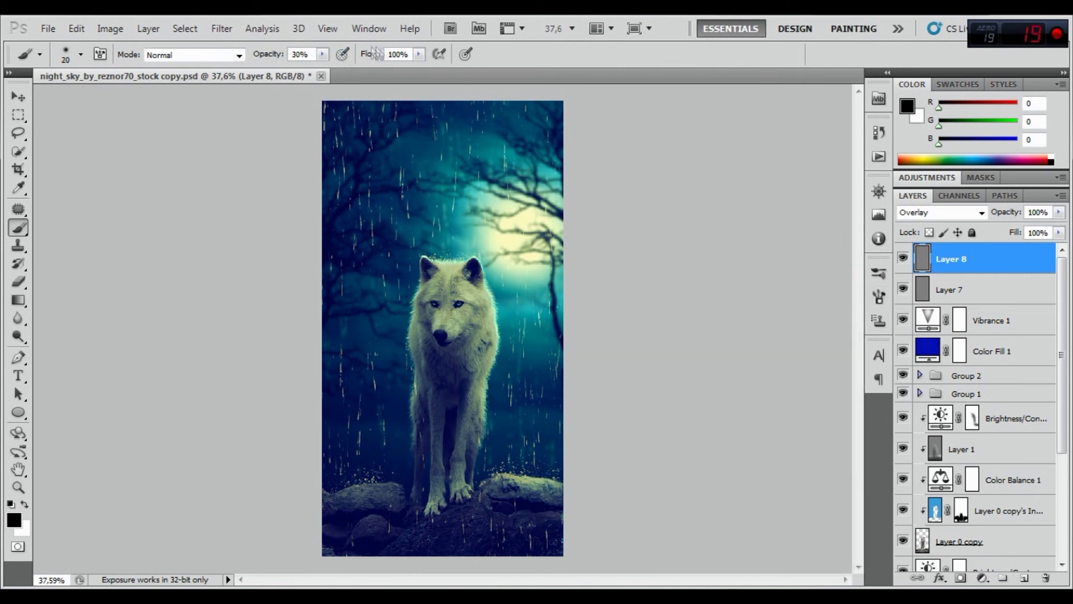
pyautogui.moveTo(372, 55); pyautogui.dragTo(296, 56)
pyautogui.rightClick(382, 188)
pyautogui.click(547, 223)
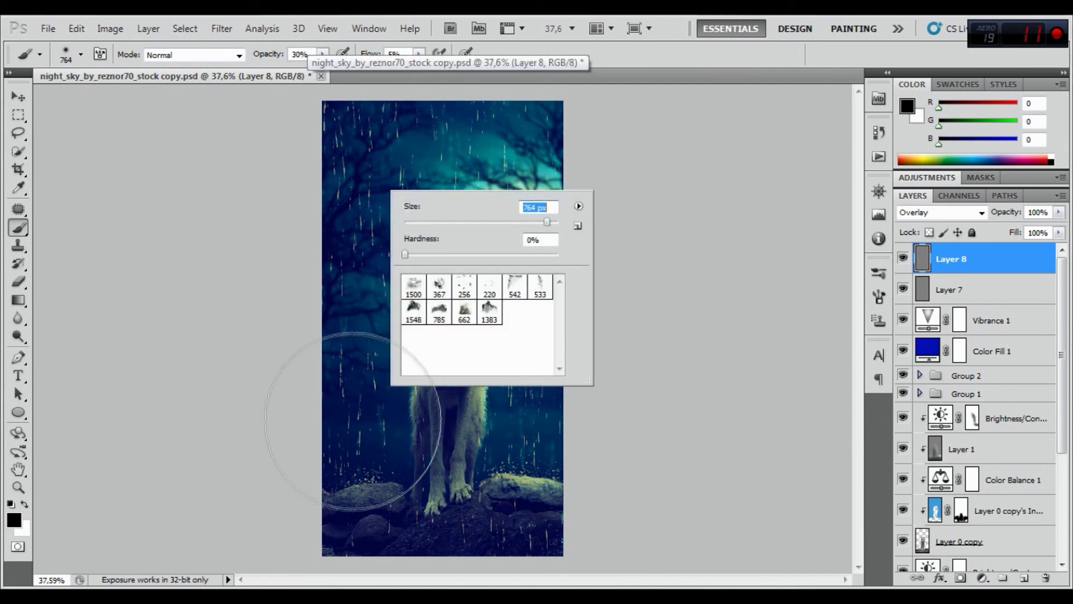
pyautogui.click(304, 497)
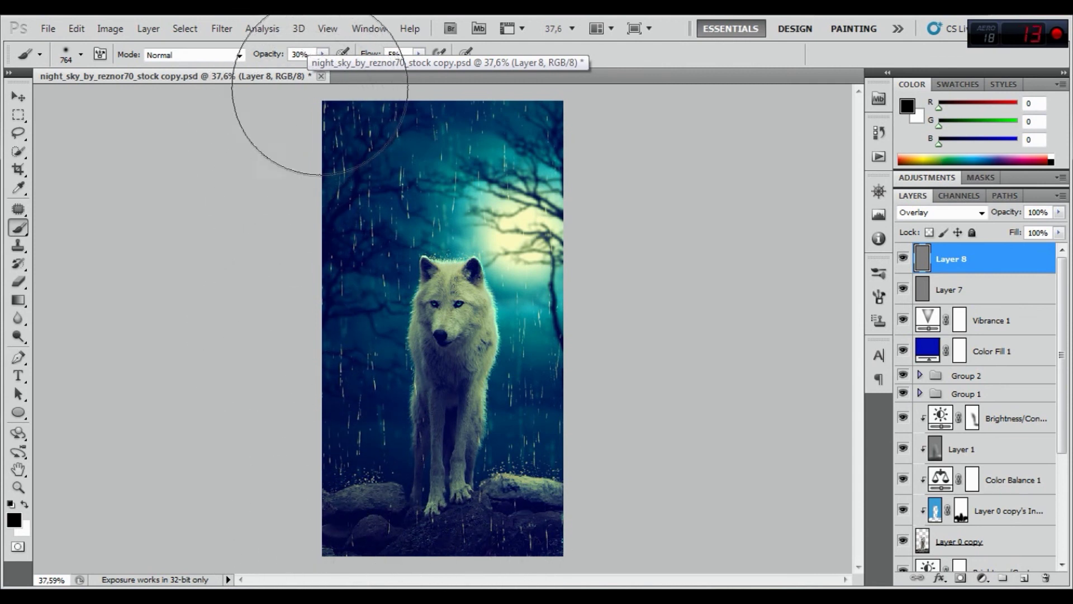
# Paint soft white light around the moon and compare with the Overlay layer hidden.
pyautogui.press('x')
pyautogui.hotkey('ctrl', '-')
pyautogui.moveTo(430, 197); pyautogui.dragTo(514, 204)
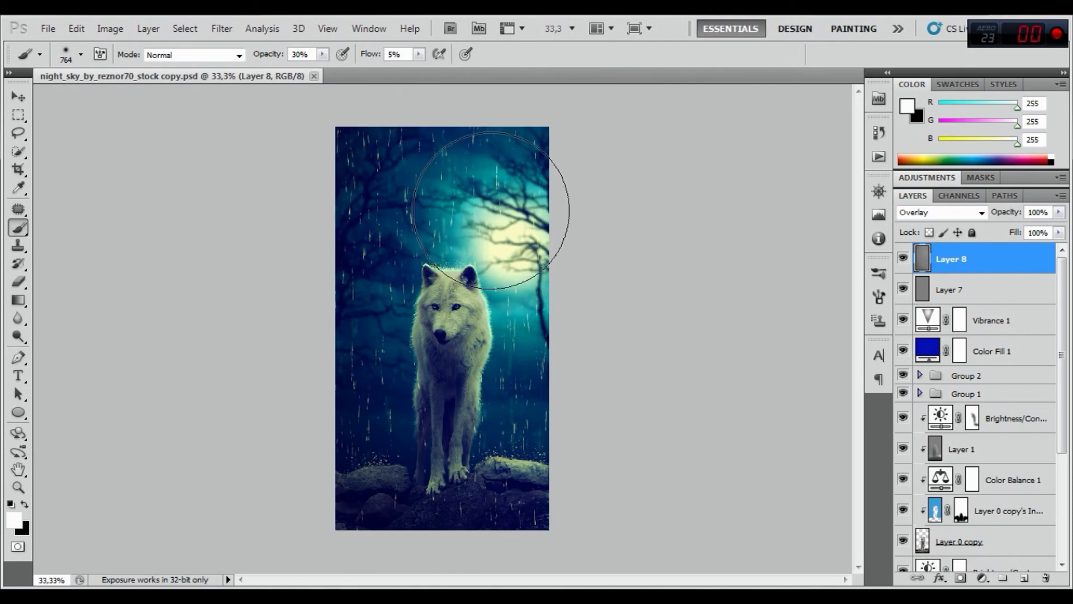
pyautogui.click(902, 259)
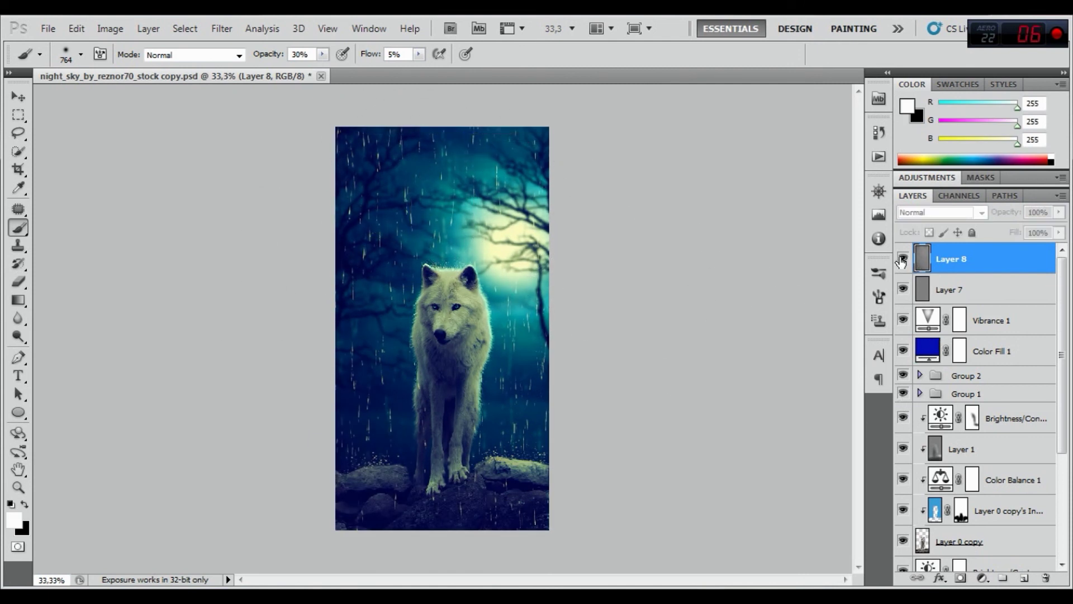
pyautogui.click(903, 260)
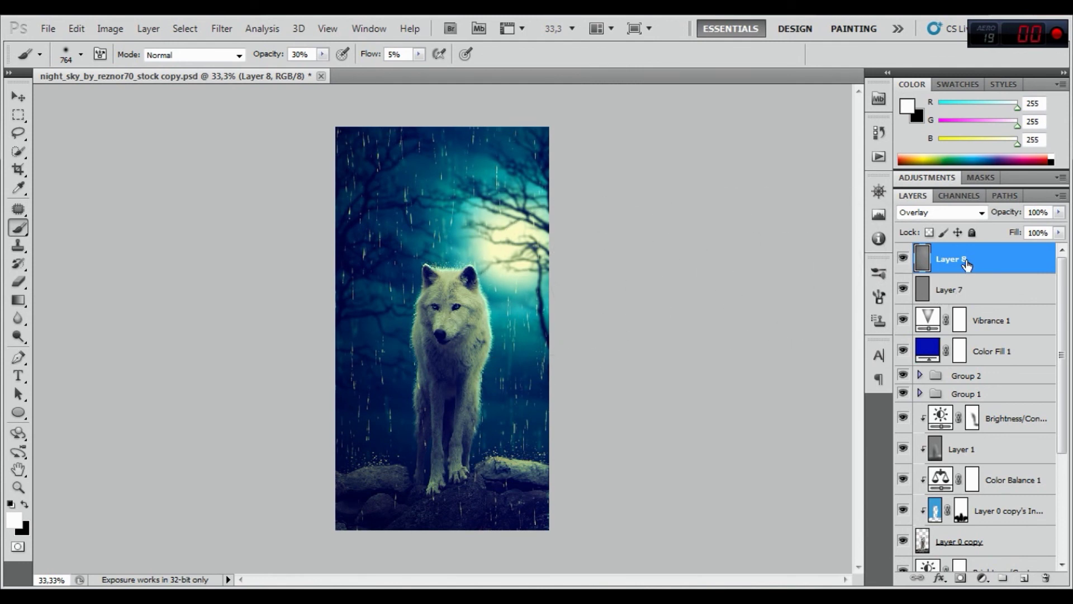
# Stamp all visible layers into Layer 9 and apply Reduce Noise, checking the wolf's eyes.
pyautogui.hotkey('ctrl', 'shift', 'alt', 'e')
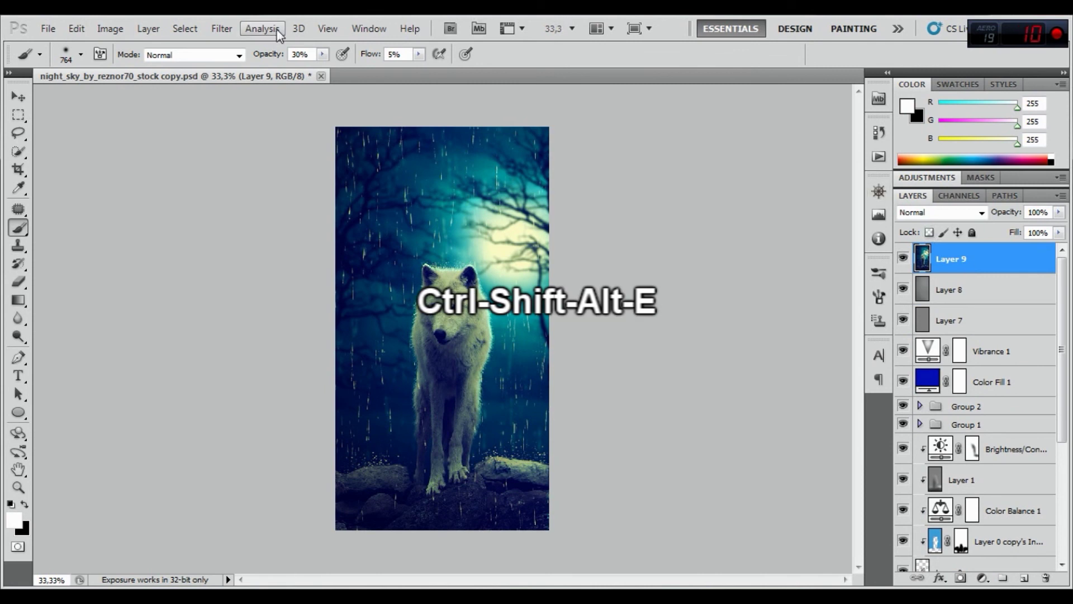
pyautogui.click(231, 31)
pyautogui.moveTo(234, 216)
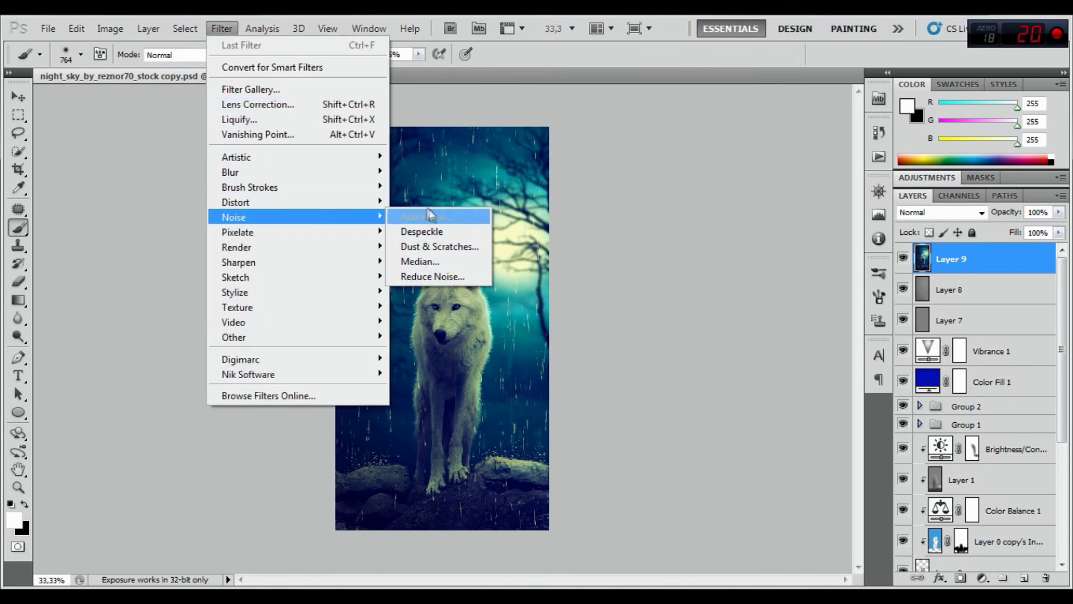
pyautogui.click(421, 275)
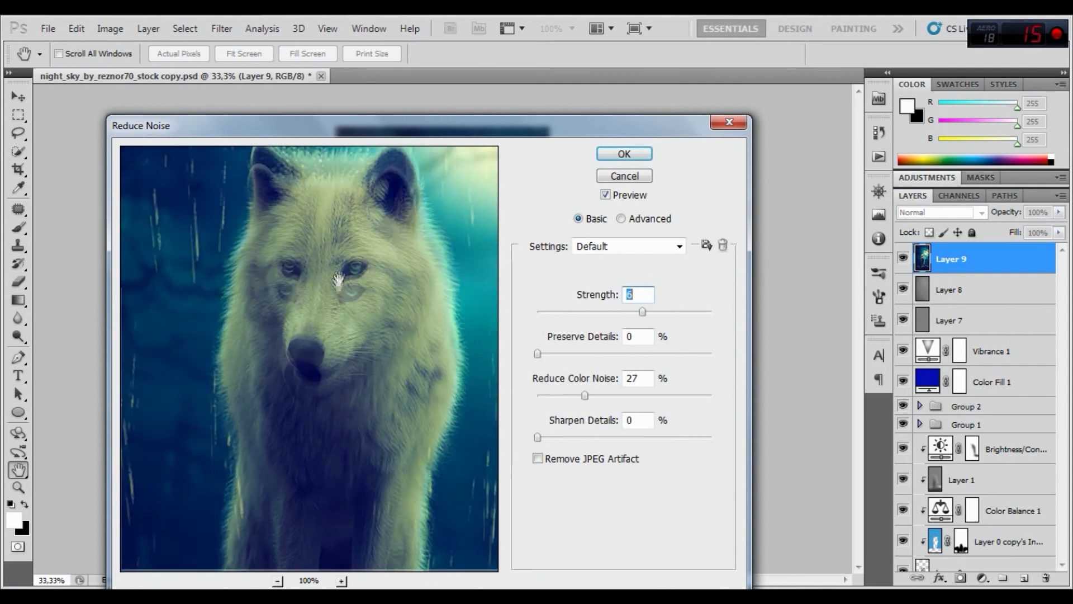
pyautogui.moveTo(340, 274); pyautogui.dragTo(348, 305)
pyautogui.moveTo(429, 250); pyautogui.dragTo(427, 263)
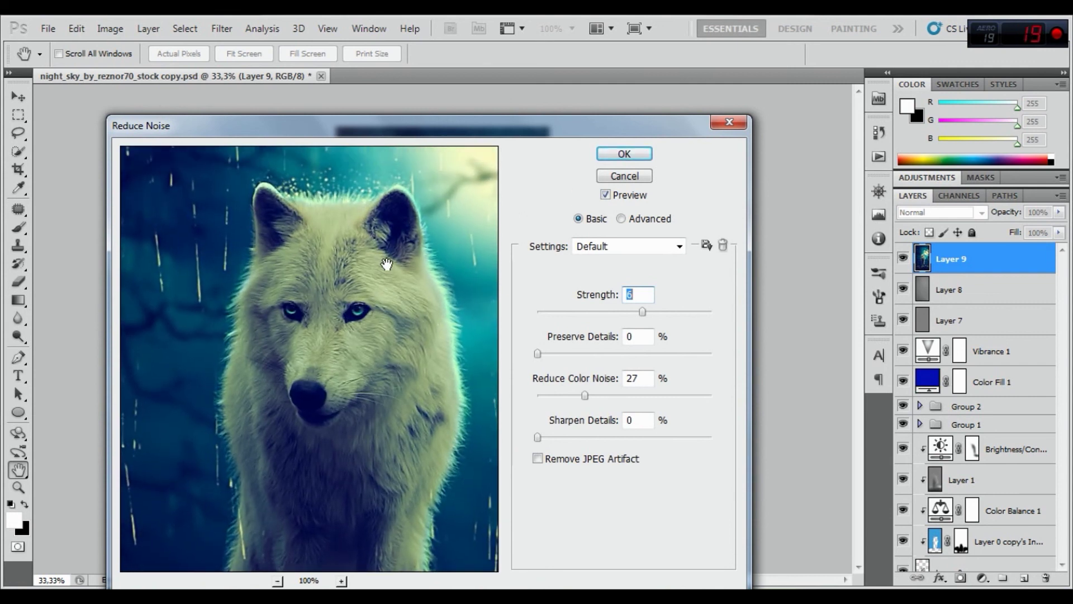
pyautogui.click(615, 155)
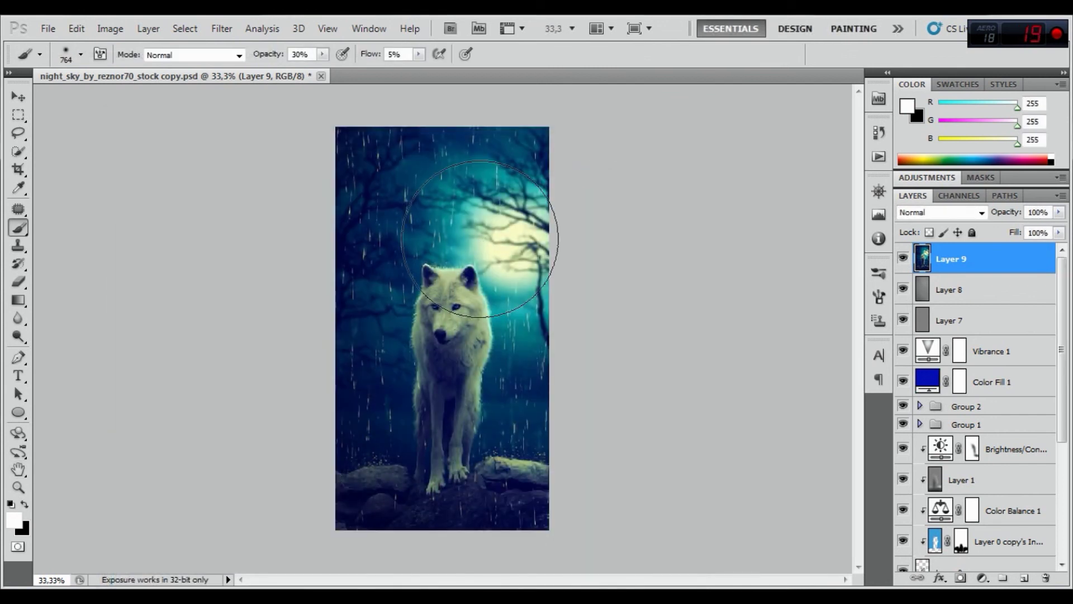
# Sharpen Layer 9 with Unsharp Mask: amount 71, radius 1.7, threshold 5.
pyautogui.click(221, 28)
pyautogui.moveTo(239, 262)
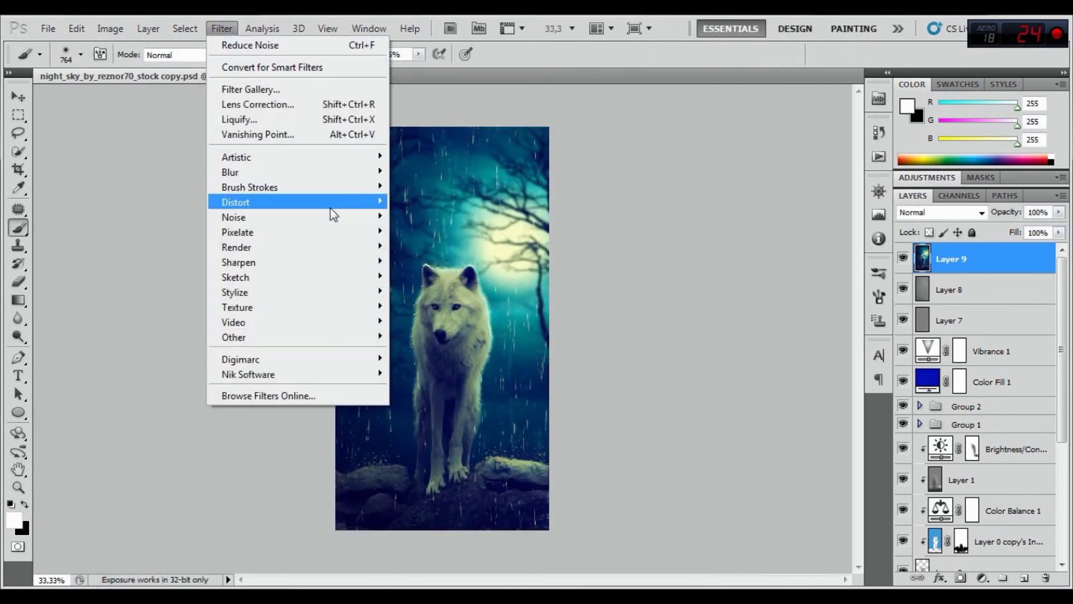
pyautogui.click(434, 321)
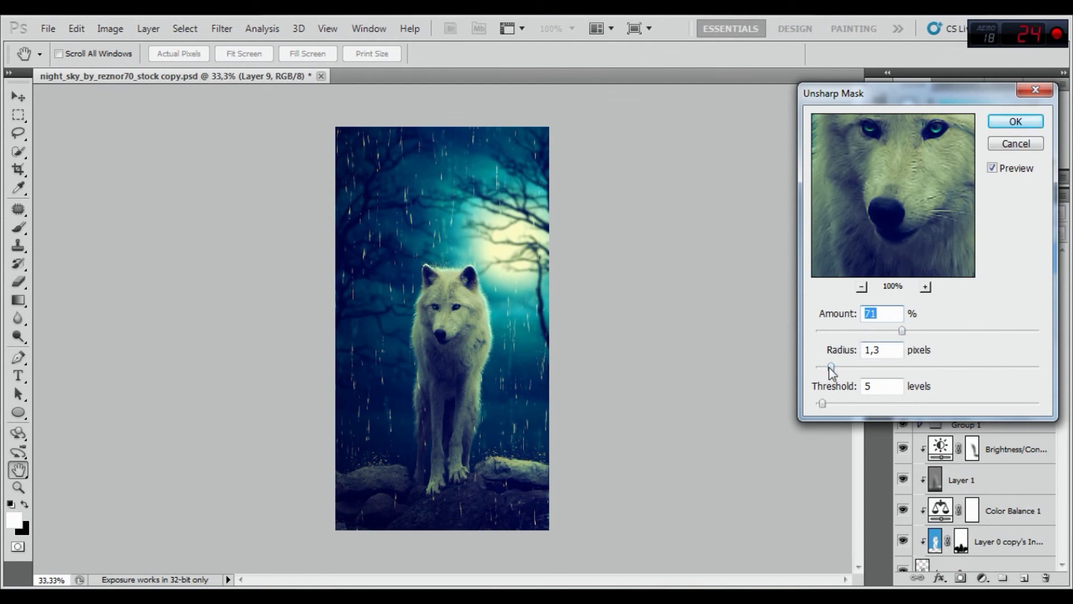
pyautogui.moveTo(834, 367); pyautogui.dragTo(835, 368)
pyautogui.moveTo(913, 152); pyautogui.dragTo(907, 188)
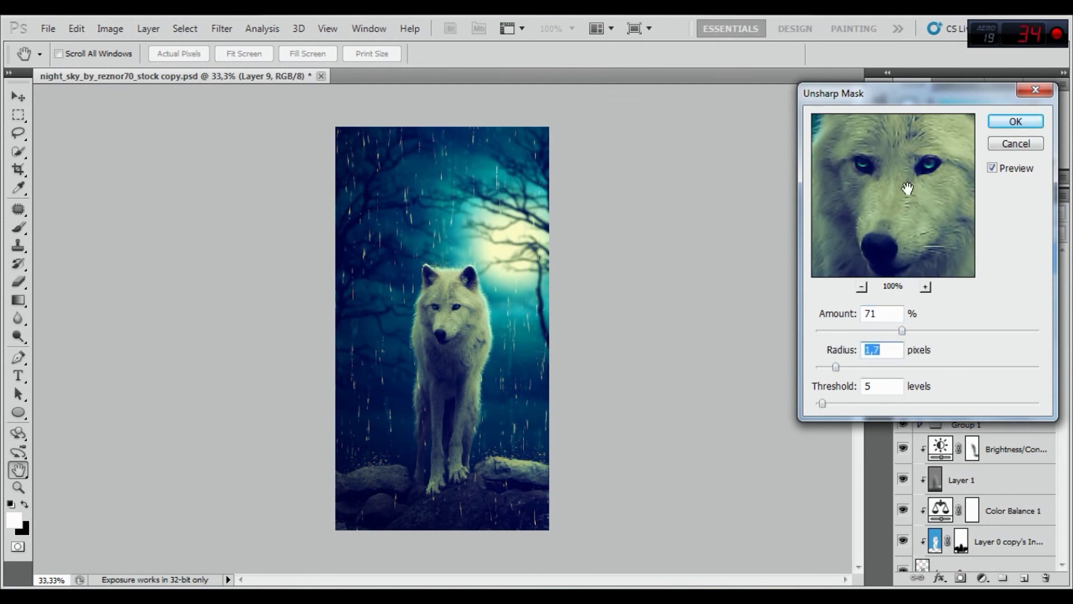
pyautogui.click(1018, 122)
pyautogui.press('b')
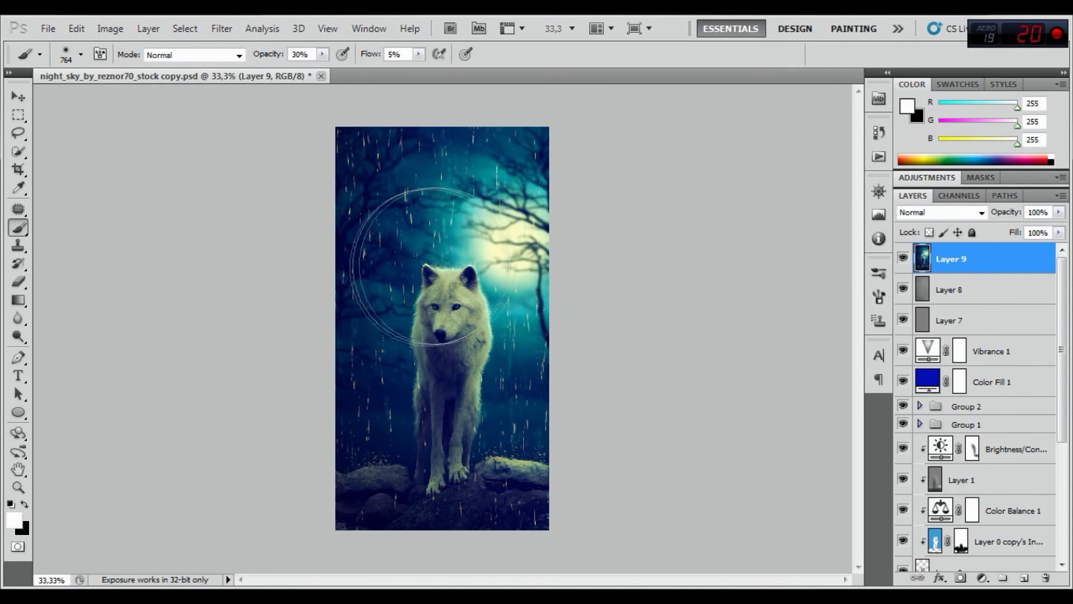
pyautogui.scroll(2, 485, 310)
pyautogui.scroll(2, 486, 301)
pyautogui.scroll(1, 485, 288)
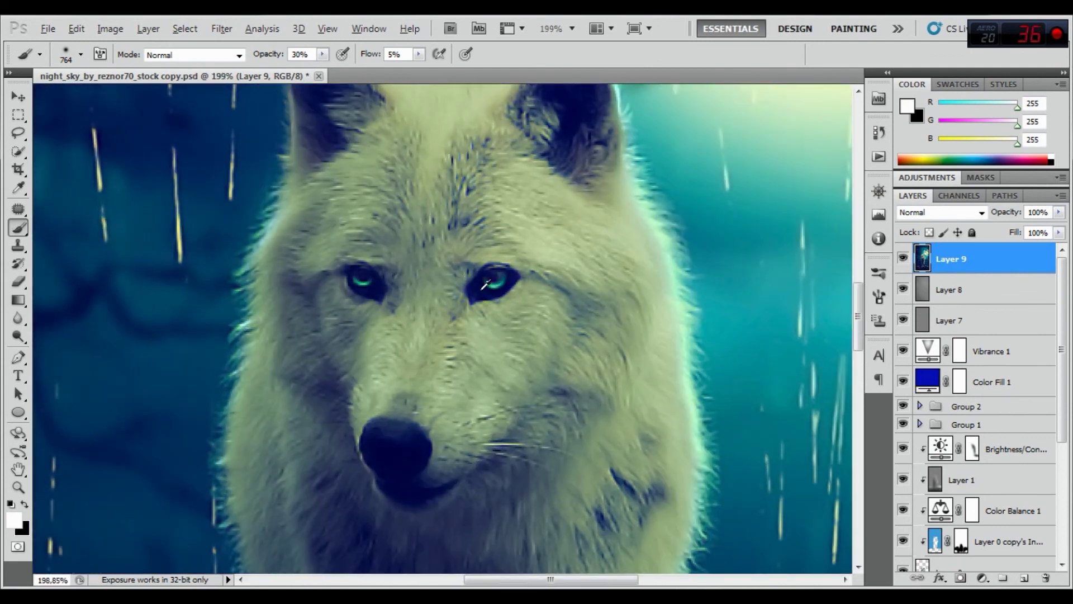
pyautogui.scroll(-1, 485, 284)
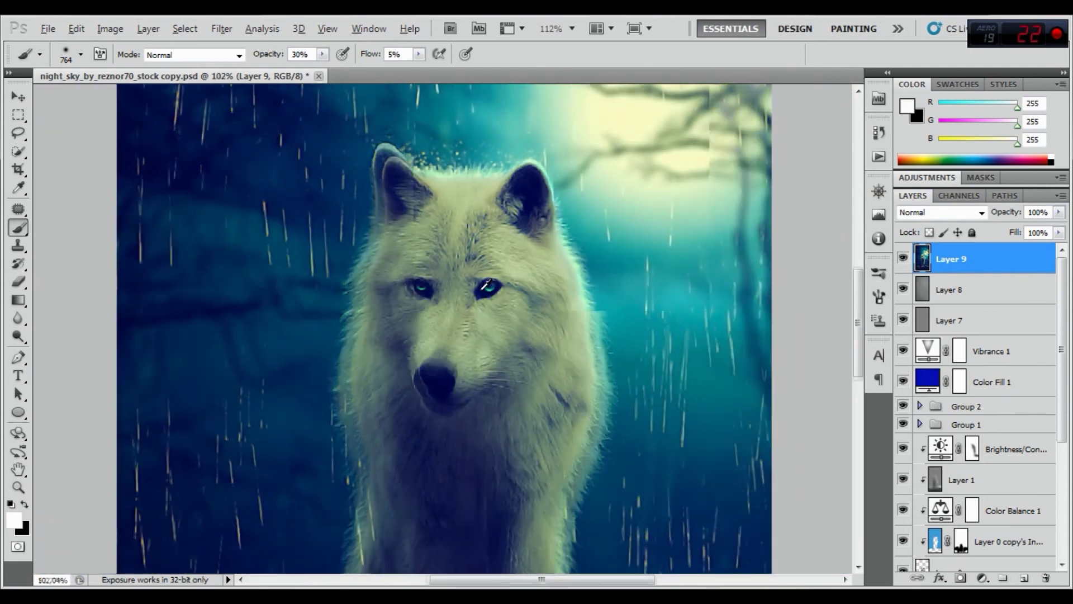